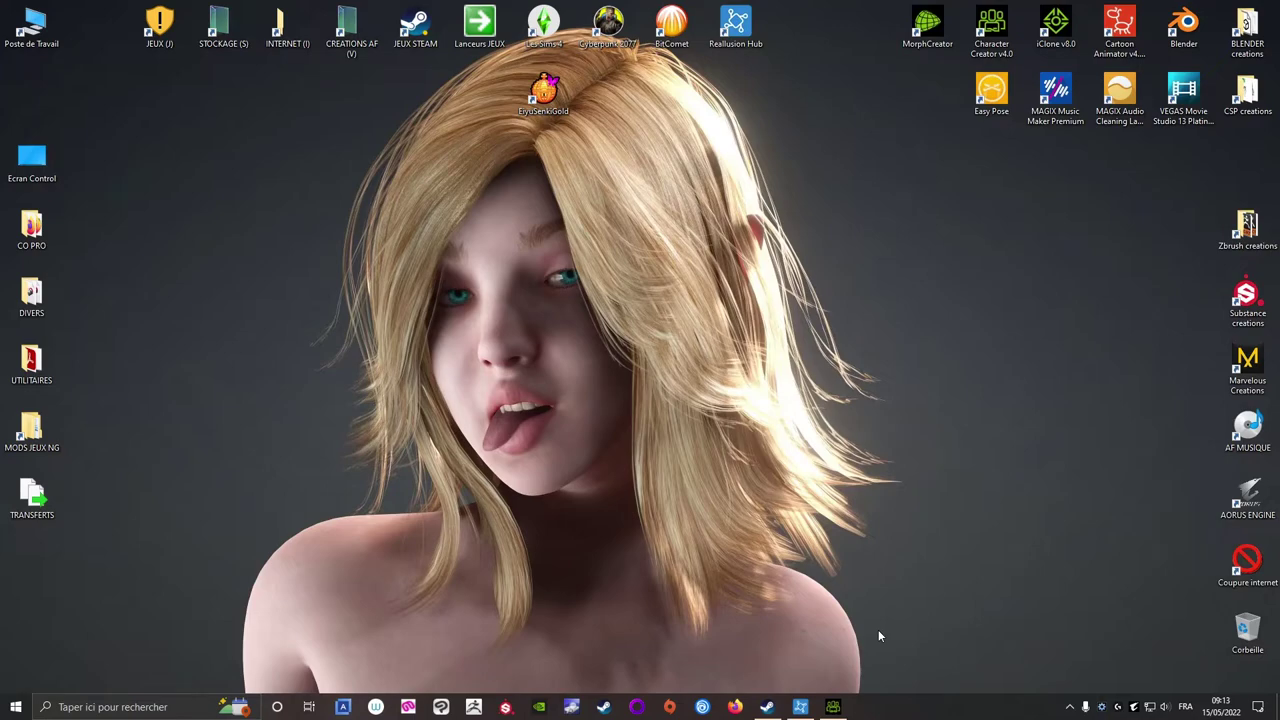
- Bring the TONIE CC4+ project window back to the front and orbit around the character
{"action": "left_click", "coordinate": [833, 707]}
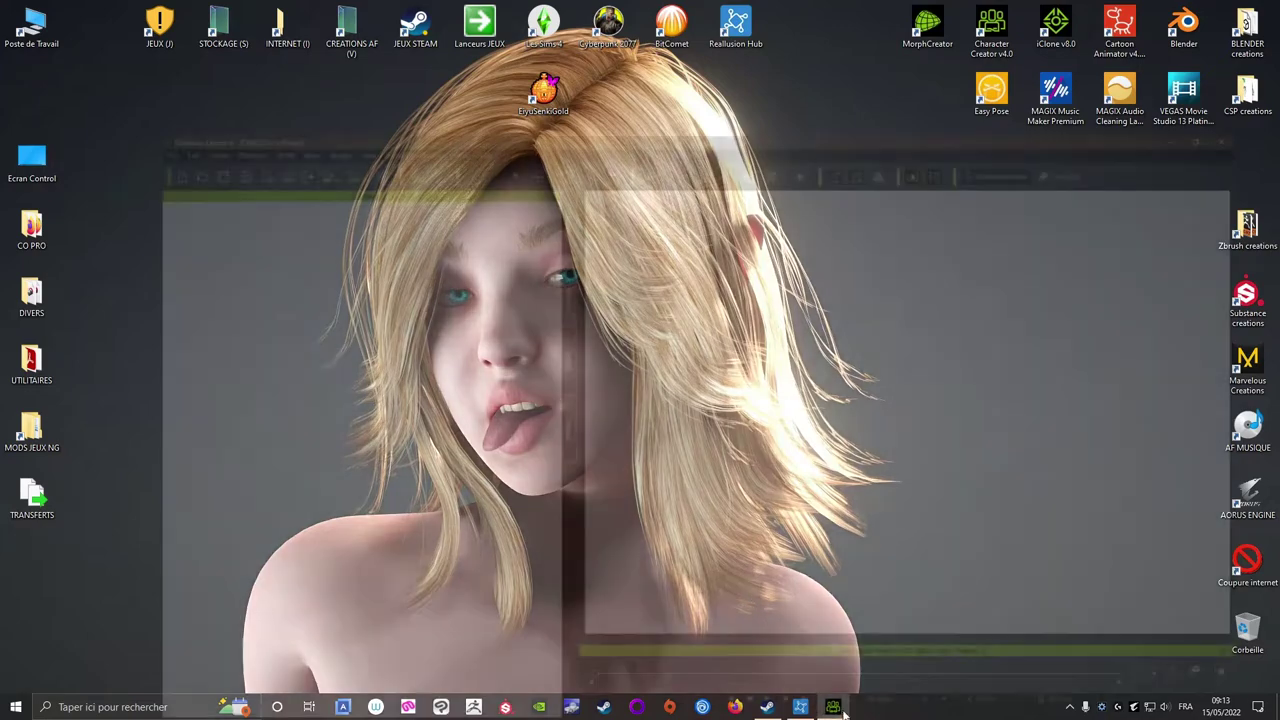
{"action": "mouse_move", "coordinate": [768, 421]}
{"action": "right_mouse_down"}
{"action": "mouse_move", "coordinate": [802, 405]}
{"action": "mouse_move", "coordinate": [684, 370]}
{"action": "right_mouse_up"}
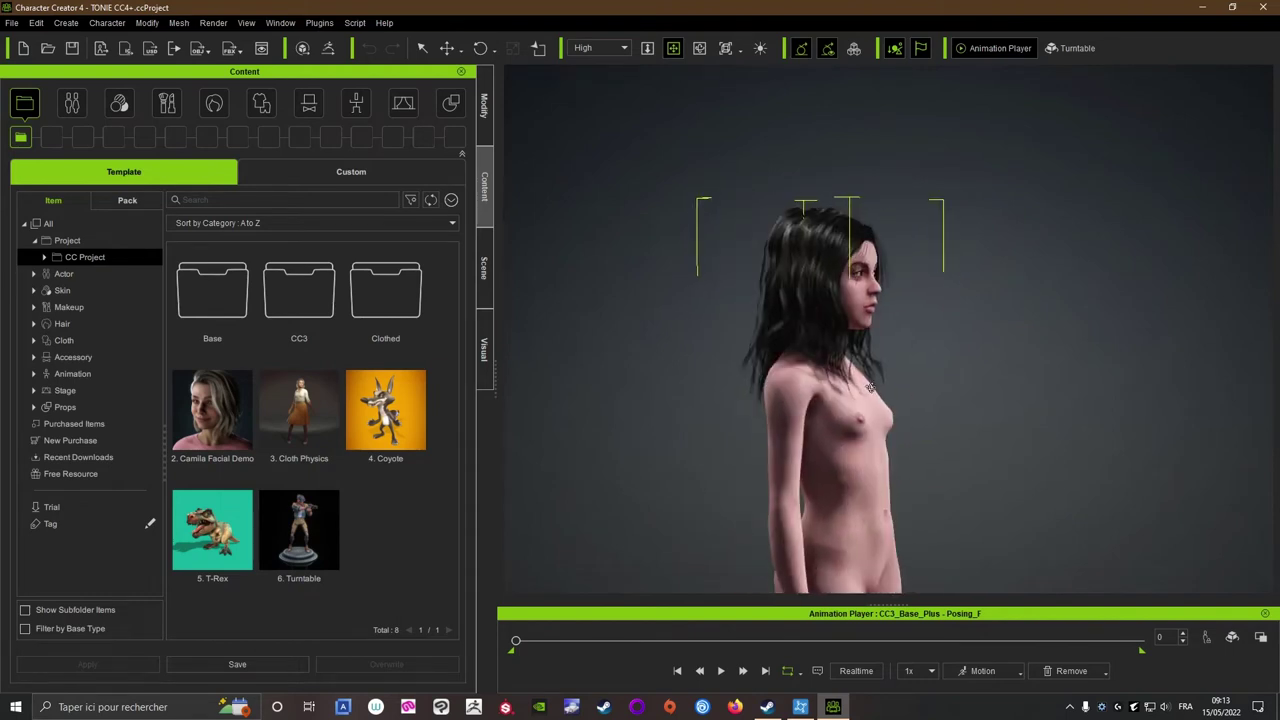
- Zoom the viewport in close on the character's head and face
{"action": "scroll", "coordinate": [720, 395], "scroll_direction": "up", "scroll_amount": 2}
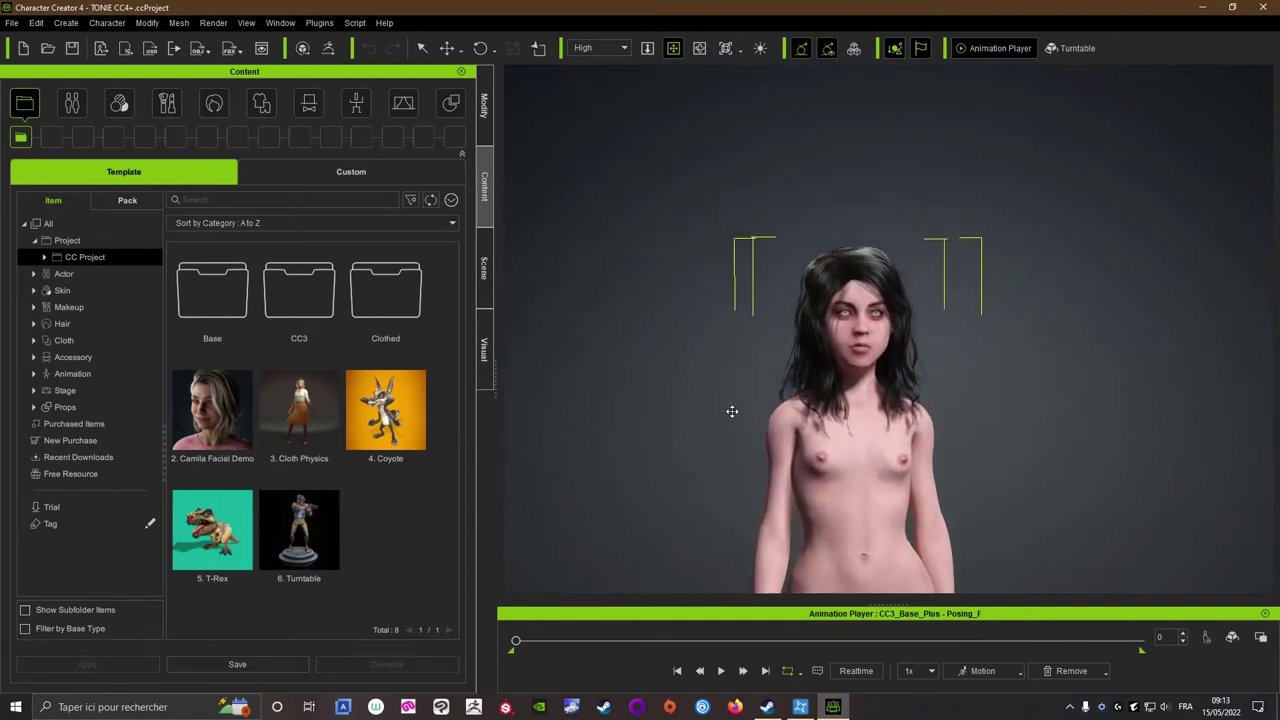
{"action": "scroll", "coordinate": [735, 412], "scroll_direction": "up", "scroll_amount": 1}
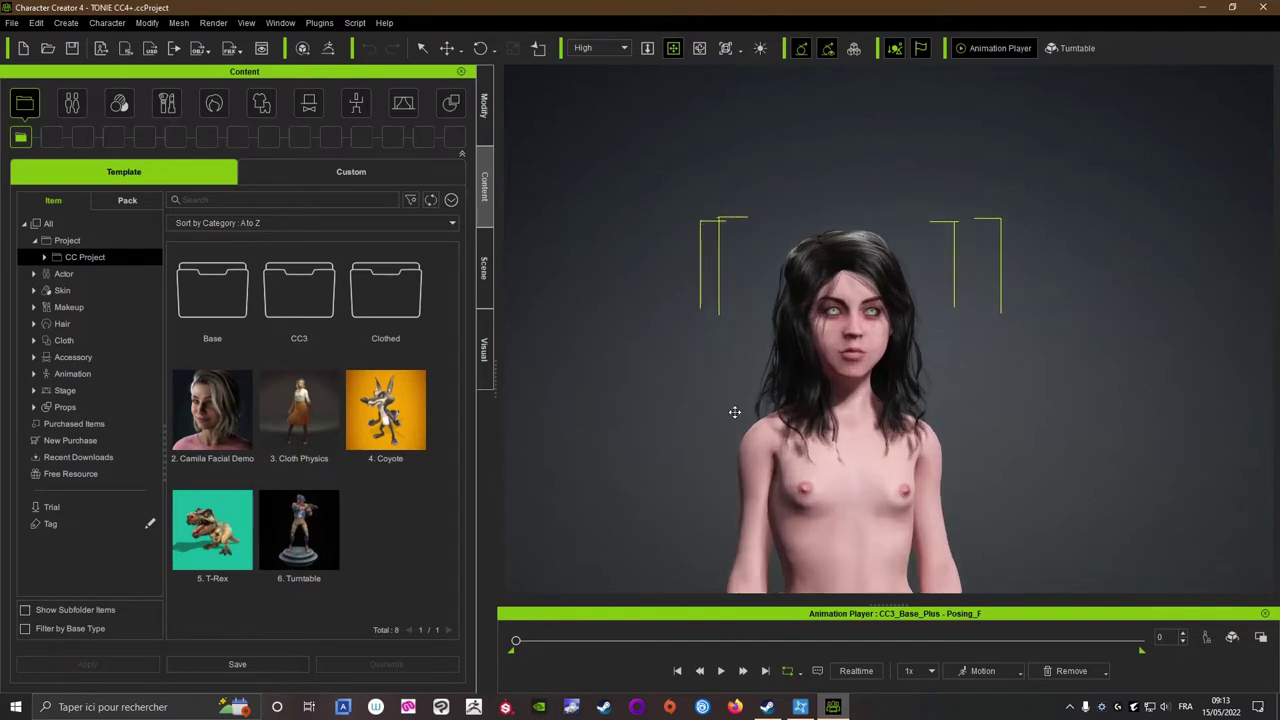
{"action": "scroll", "coordinate": [735, 412], "scroll_direction": "up", "scroll_amount": 1}
{"action": "scroll", "coordinate": [730, 408], "scroll_direction": "up", "scroll_amount": 1}
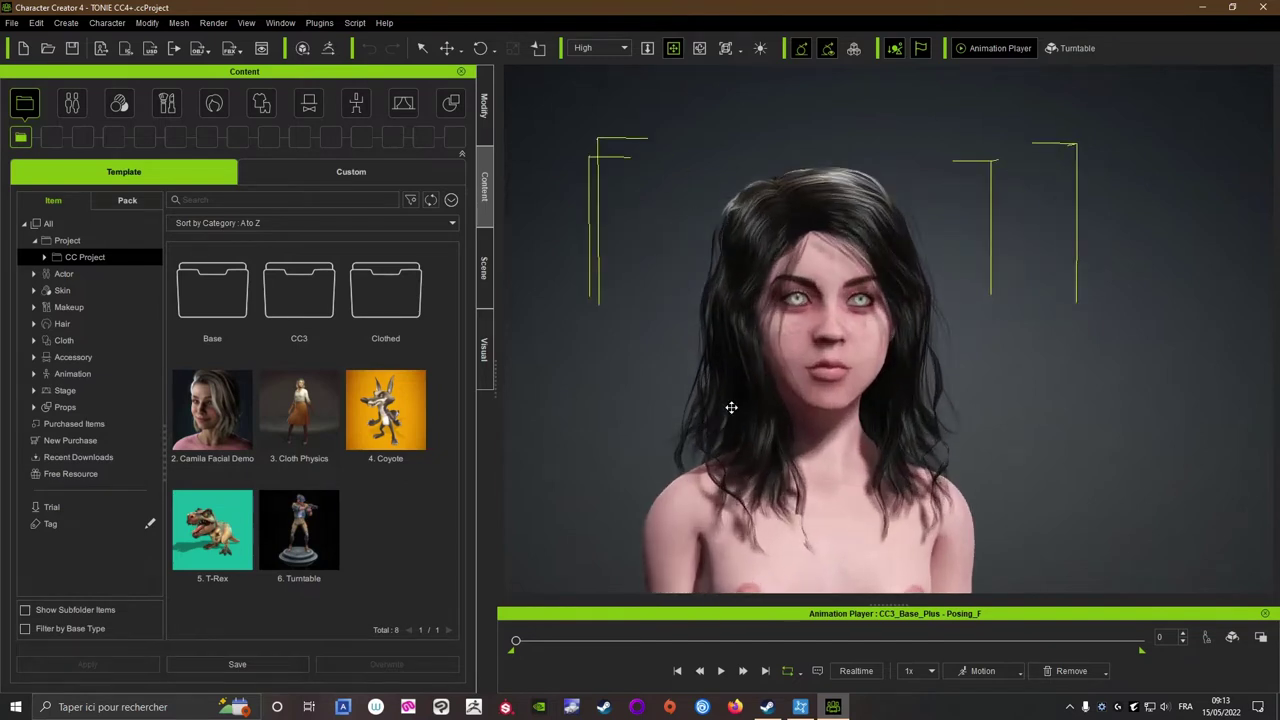
{"action": "scroll", "coordinate": [722, 400], "scroll_direction": "up", "scroll_amount": 1}
{"action": "scroll", "coordinate": [714, 394], "scroll_direction": "up", "scroll_amount": 1}
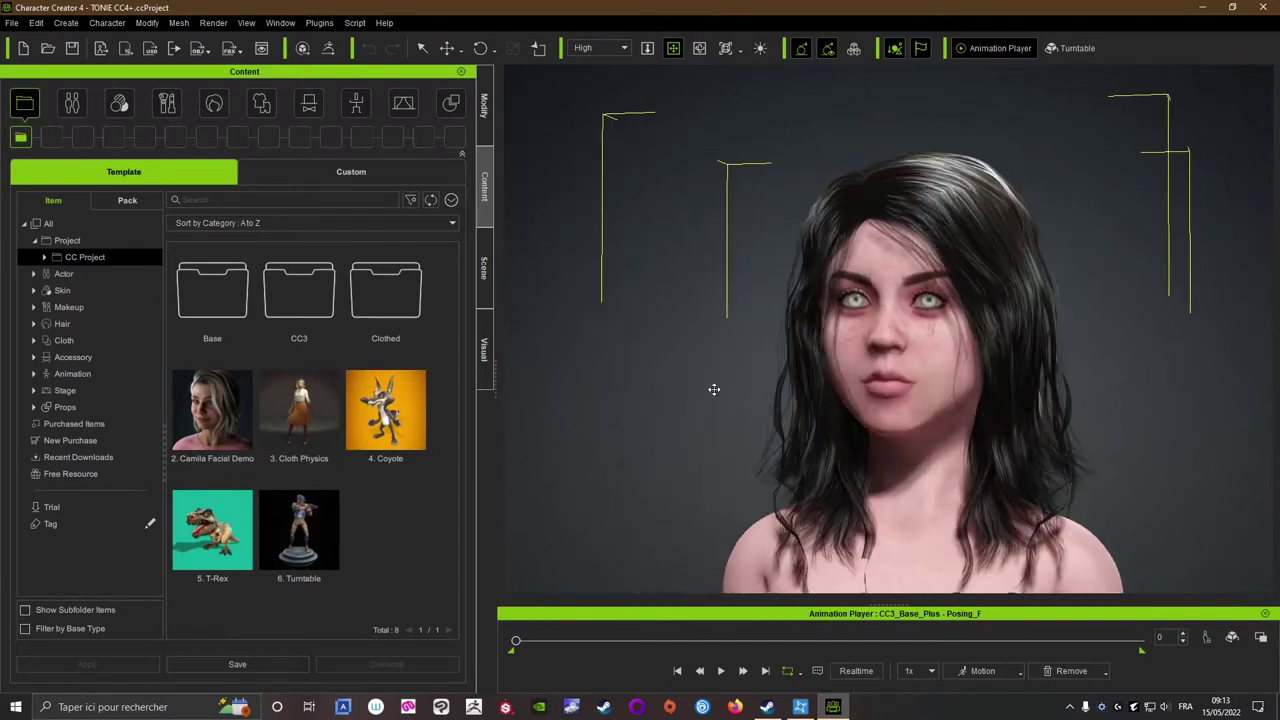
- Delete the hair item from the Scene list, select the CC3_Base_Plus body, and bring up FBX export
{"action": "left_click", "coordinate": [484, 268]}
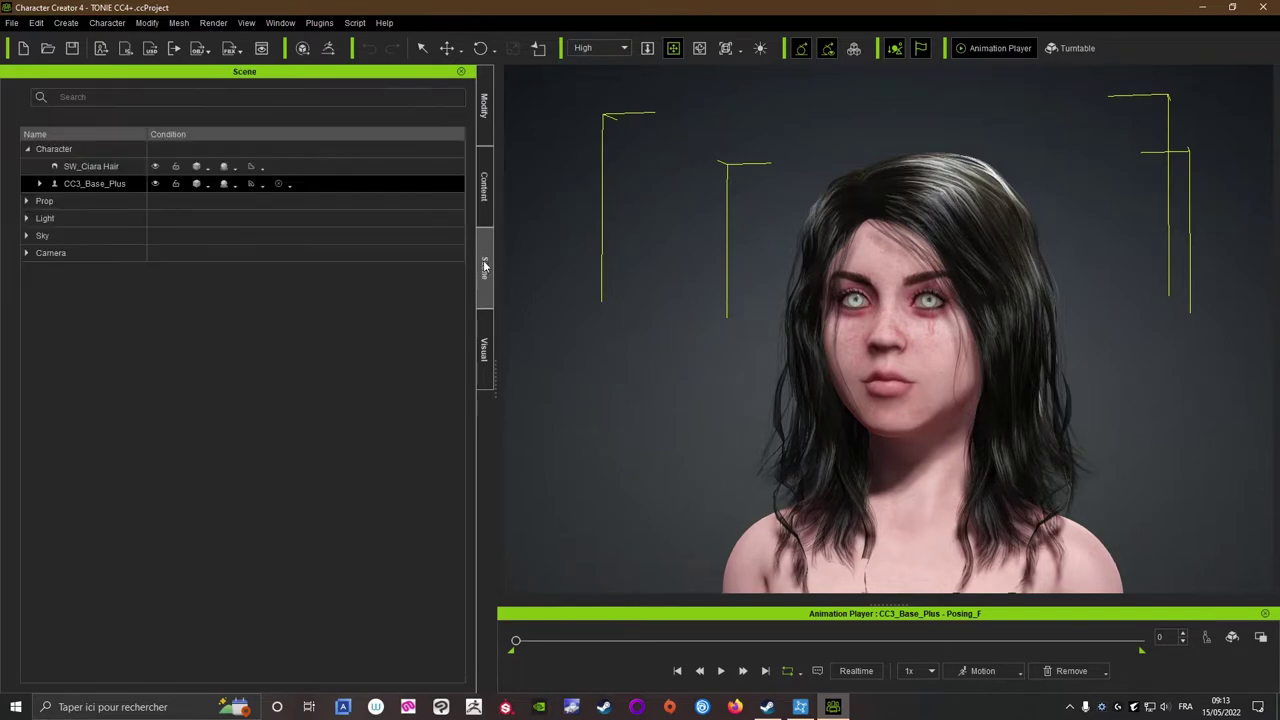
{"action": "double_click", "coordinate": [70, 171]}
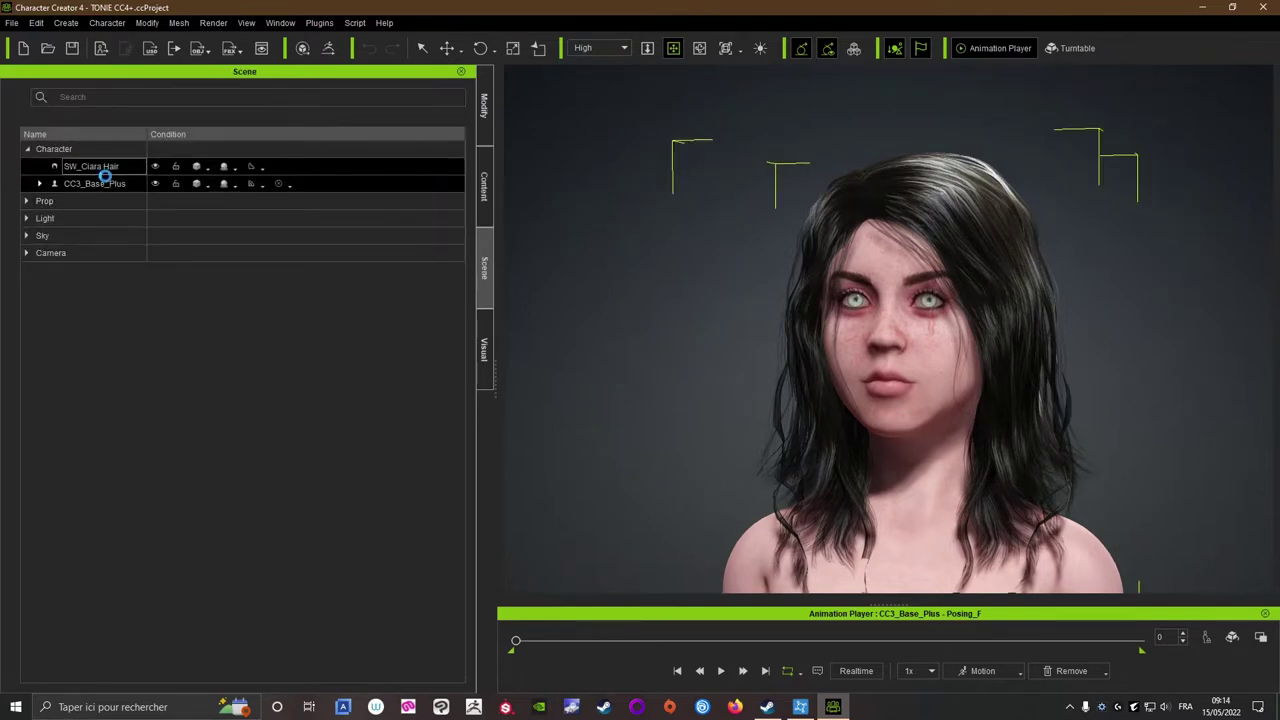
{"action": "key", "text": "Delete"}
{"action": "left_click", "coordinate": [950, 392]}
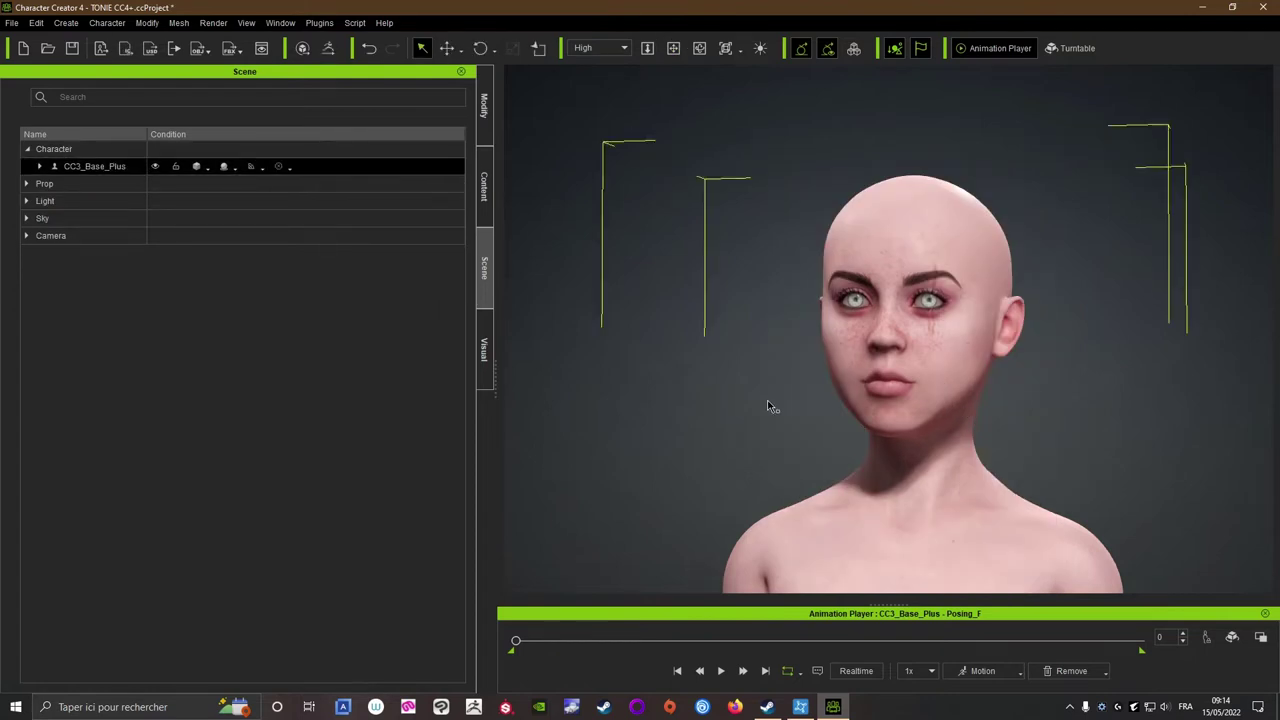
{"action": "left_click", "coordinate": [240, 55]}
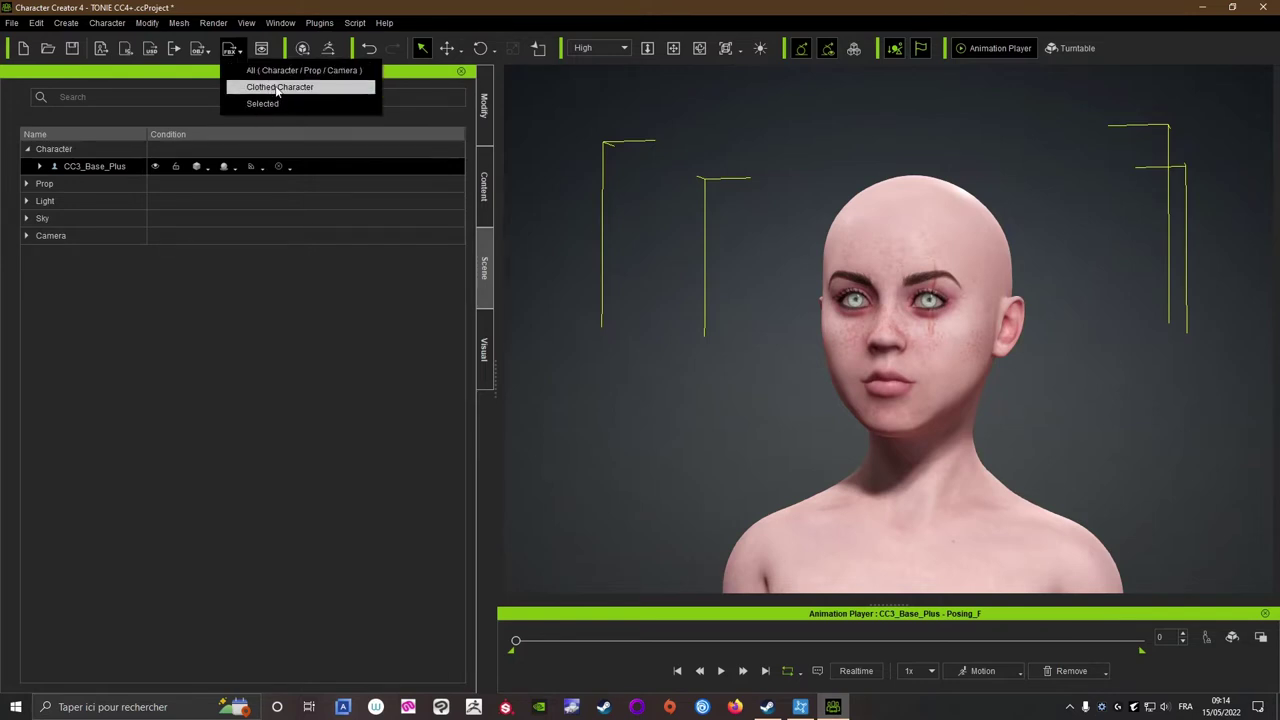
- Export the Clothed Character FBX without embedded textures as TO_00 in CC4 Exportations
{"action": "left_click", "coordinate": [277, 88]}
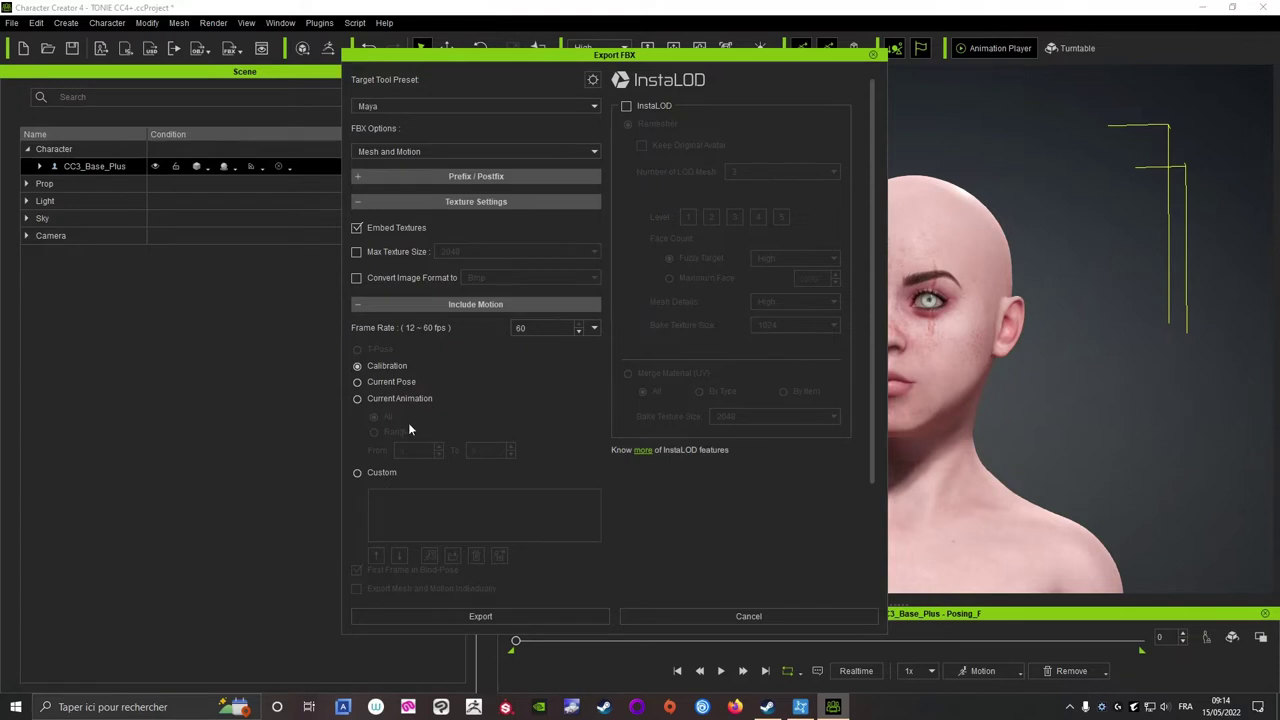
{"action": "left_click", "coordinate": [357, 229]}
{"action": "left_click", "coordinate": [461, 614]}
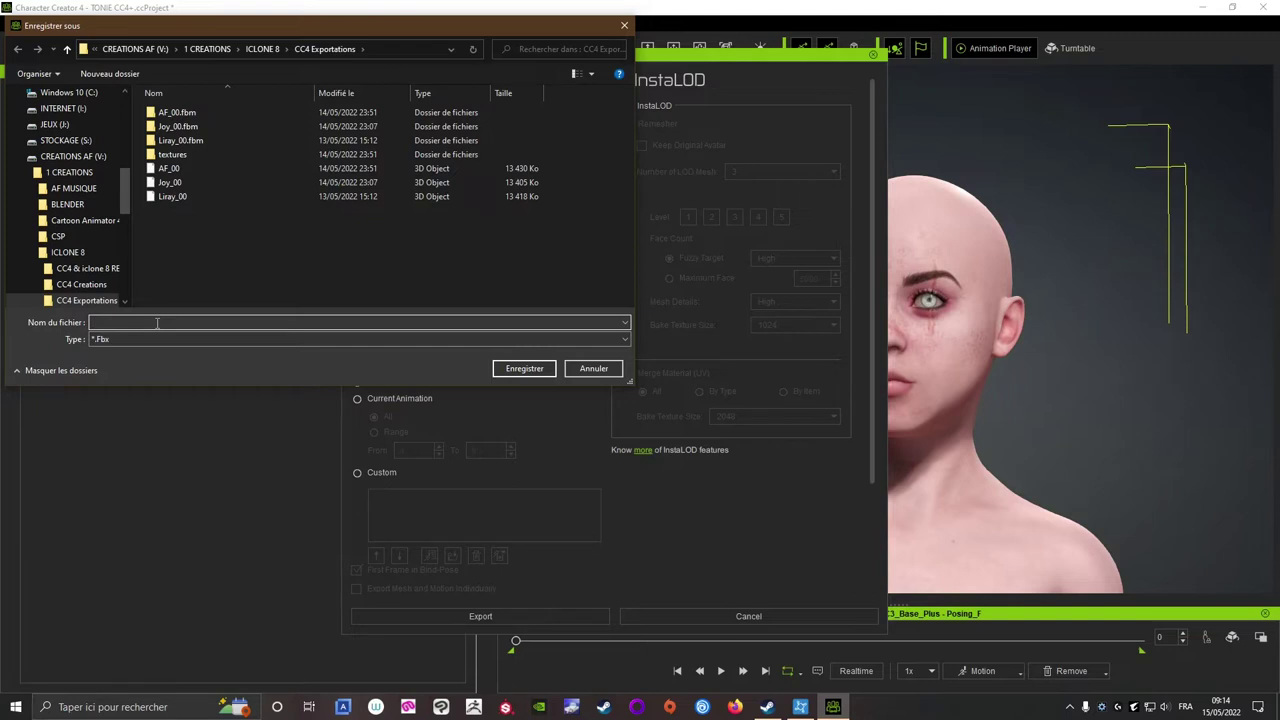
{"action": "type", "text": "TO_"}
{"action": "type", "text": "00"}
{"action": "left_click", "coordinate": [518, 369]}
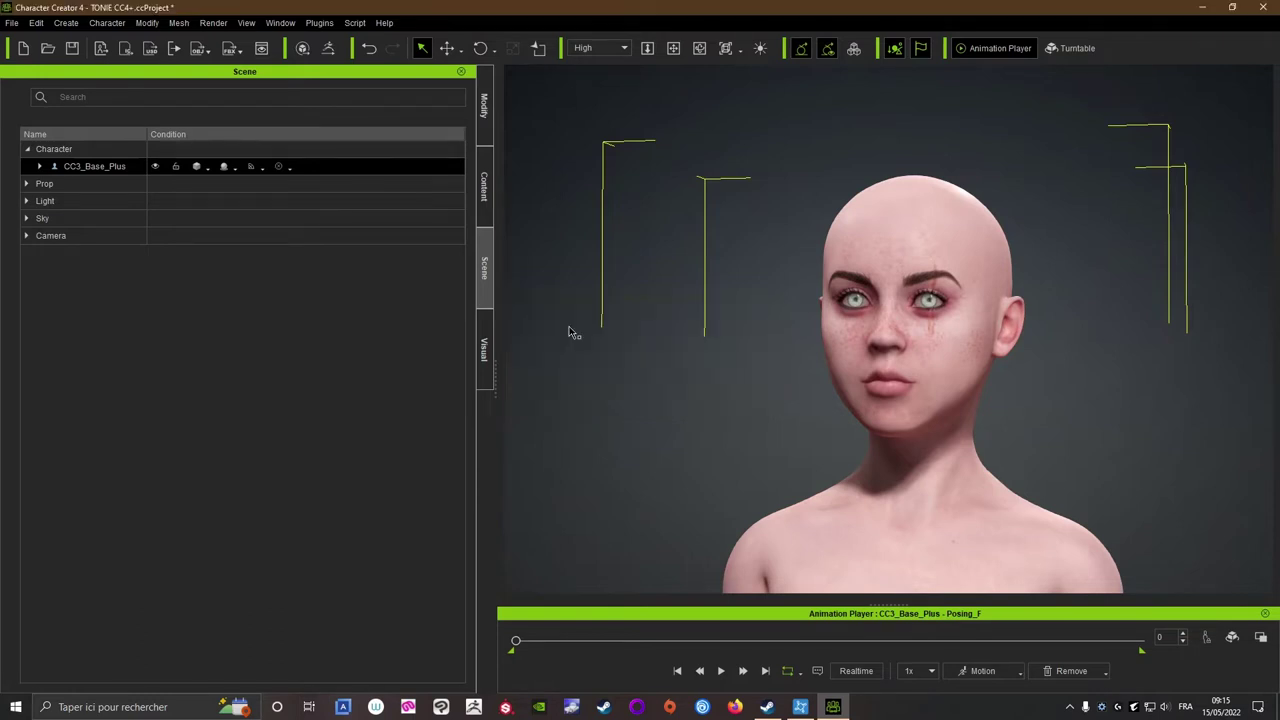
- Browse the Content library's Animation > Pose templates and open the Calibration folder
{"action": "scroll", "coordinate": [758, 351], "scroll_direction": "down", "scroll_amount": 1}
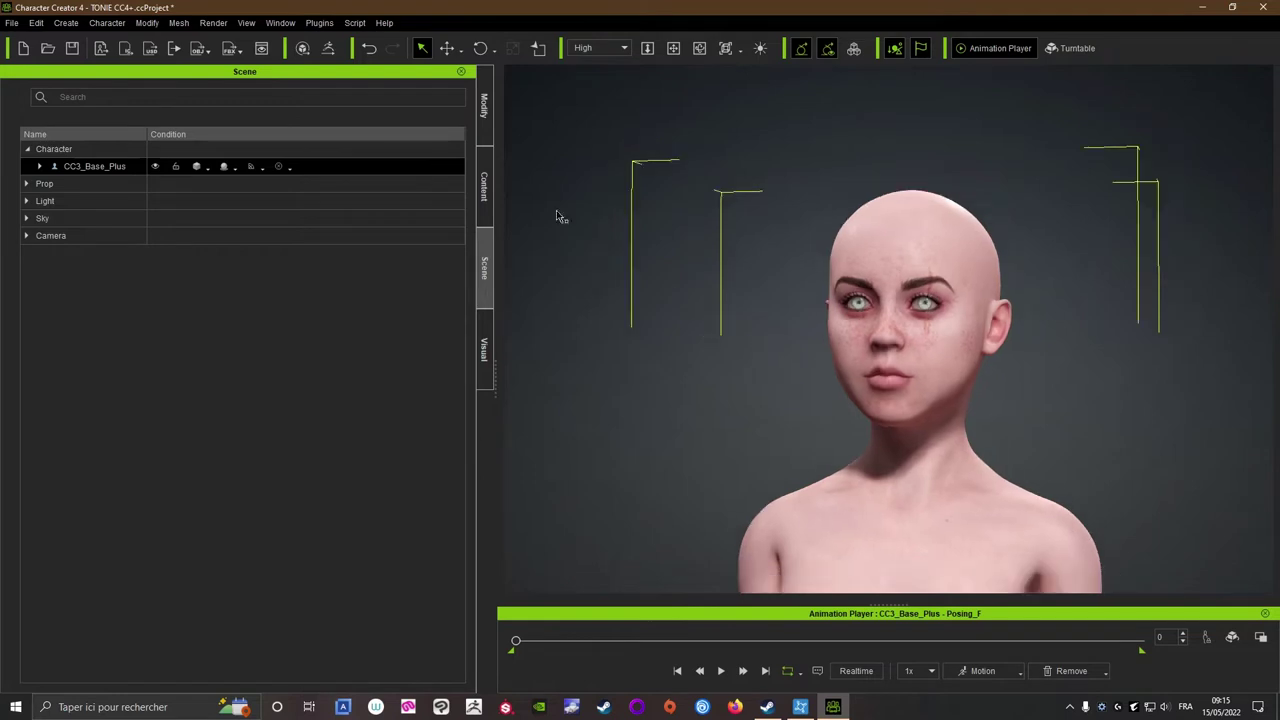
{"action": "left_click", "coordinate": [483, 185]}
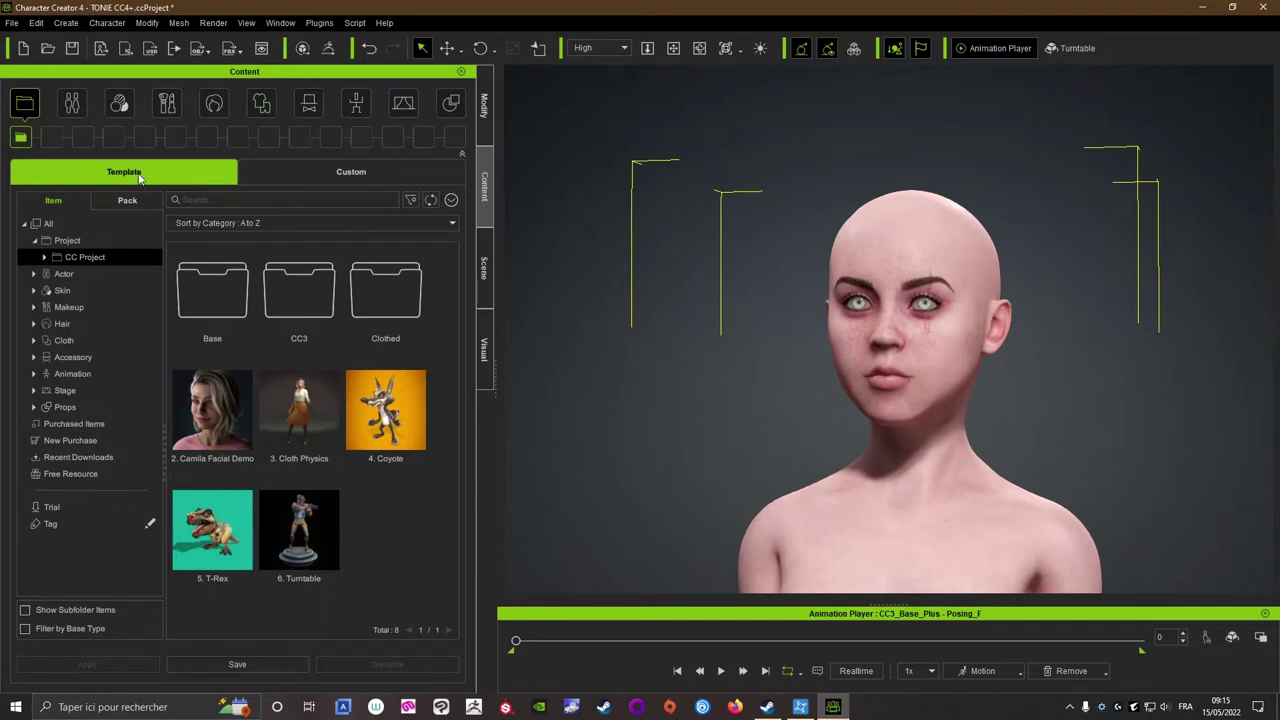
{"action": "left_click", "coordinate": [360, 110]}
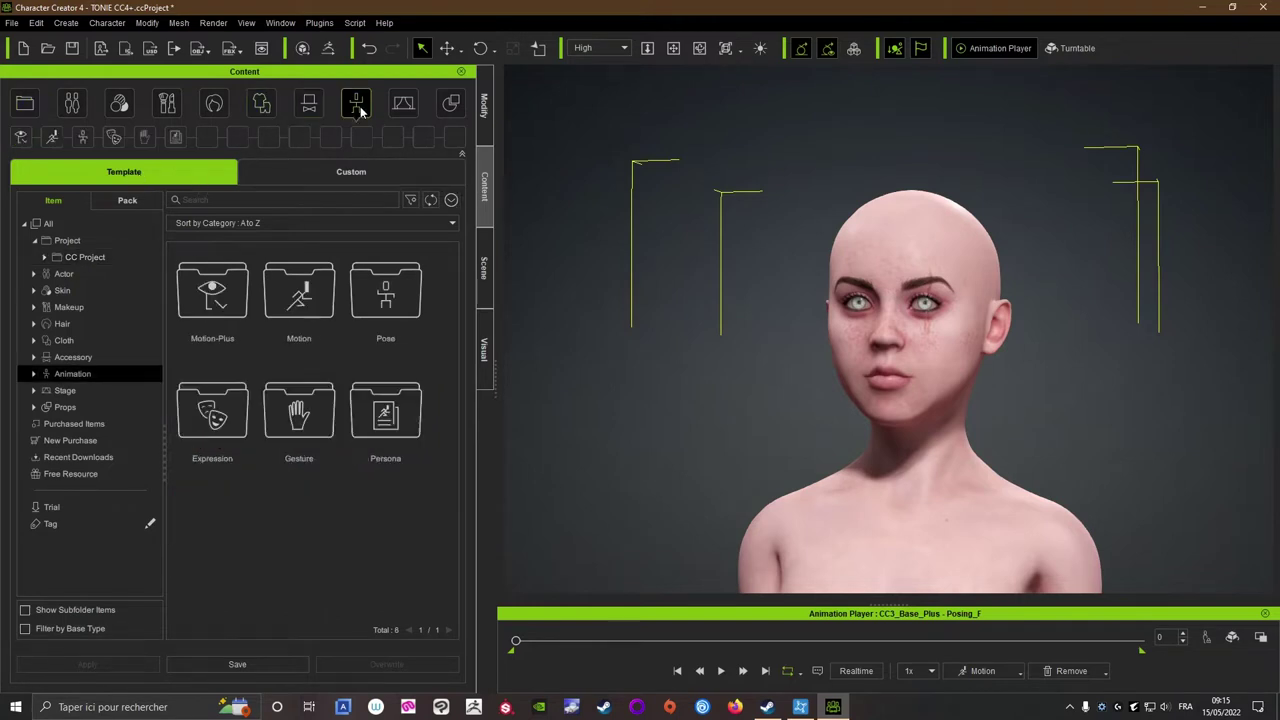
{"action": "left_click", "coordinate": [84, 138]}
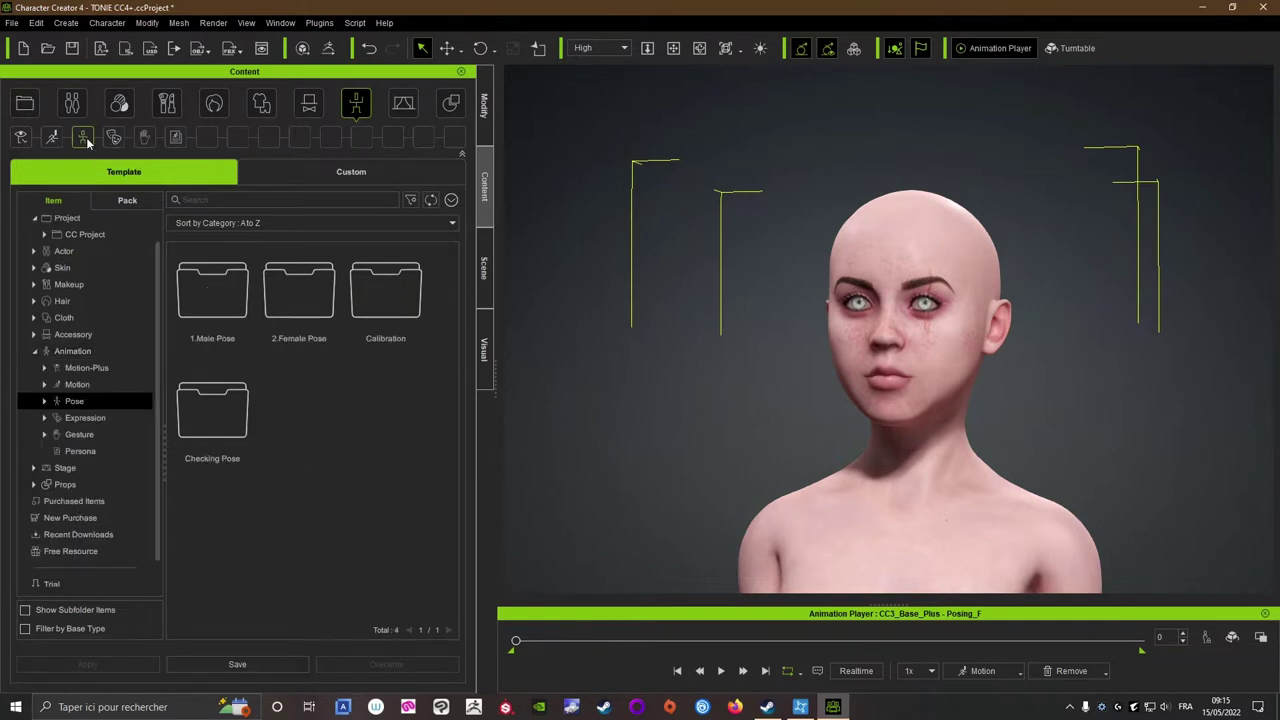
{"action": "double_click", "coordinate": [375, 313]}
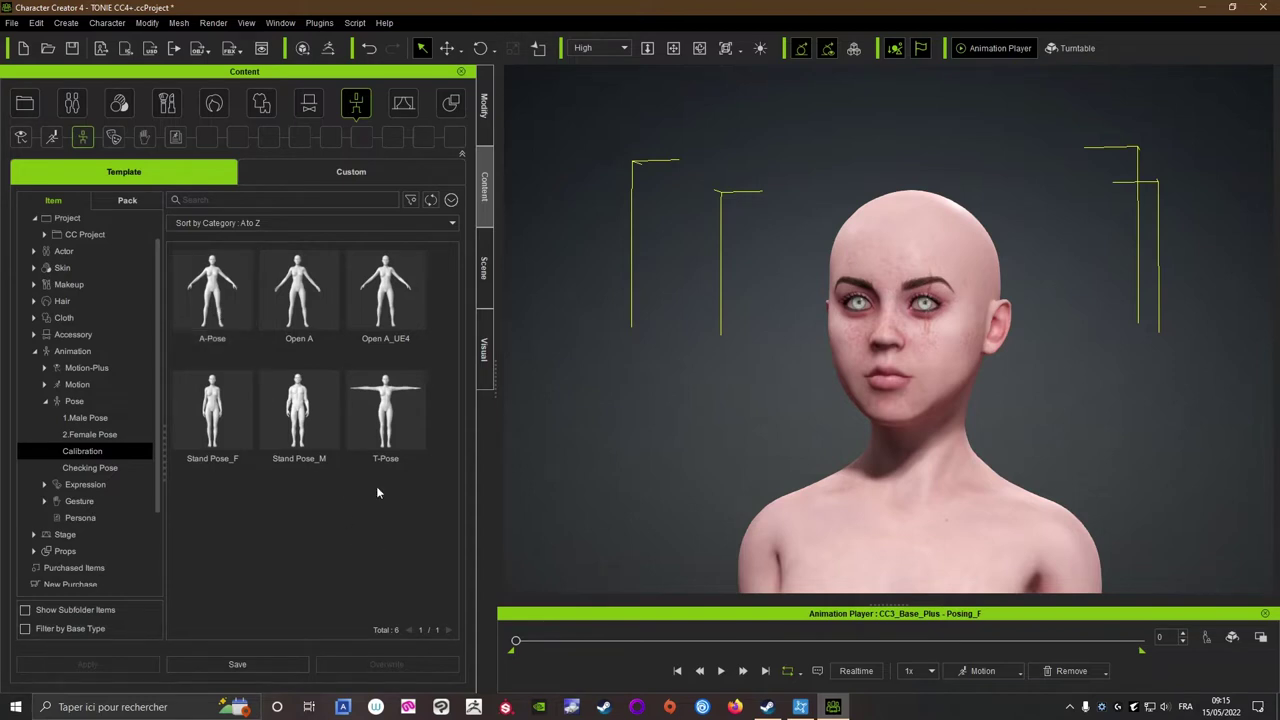
- Switch to the Custom library and open the poses folder under Motion
{"action": "left_click", "coordinate": [321, 173]}
{"action": "left_click", "coordinate": [71, 397]}
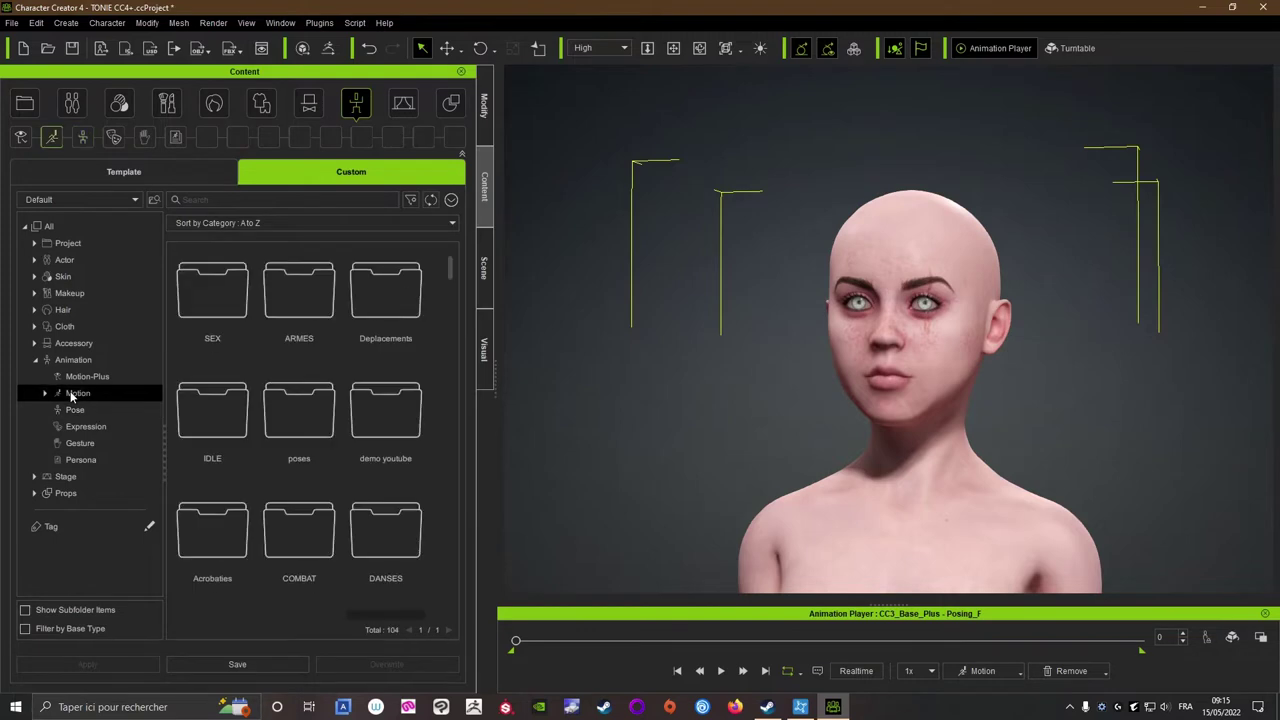
{"action": "left_click_drag", "start_coordinate": [450, 272], "coordinate": [469, 310]}
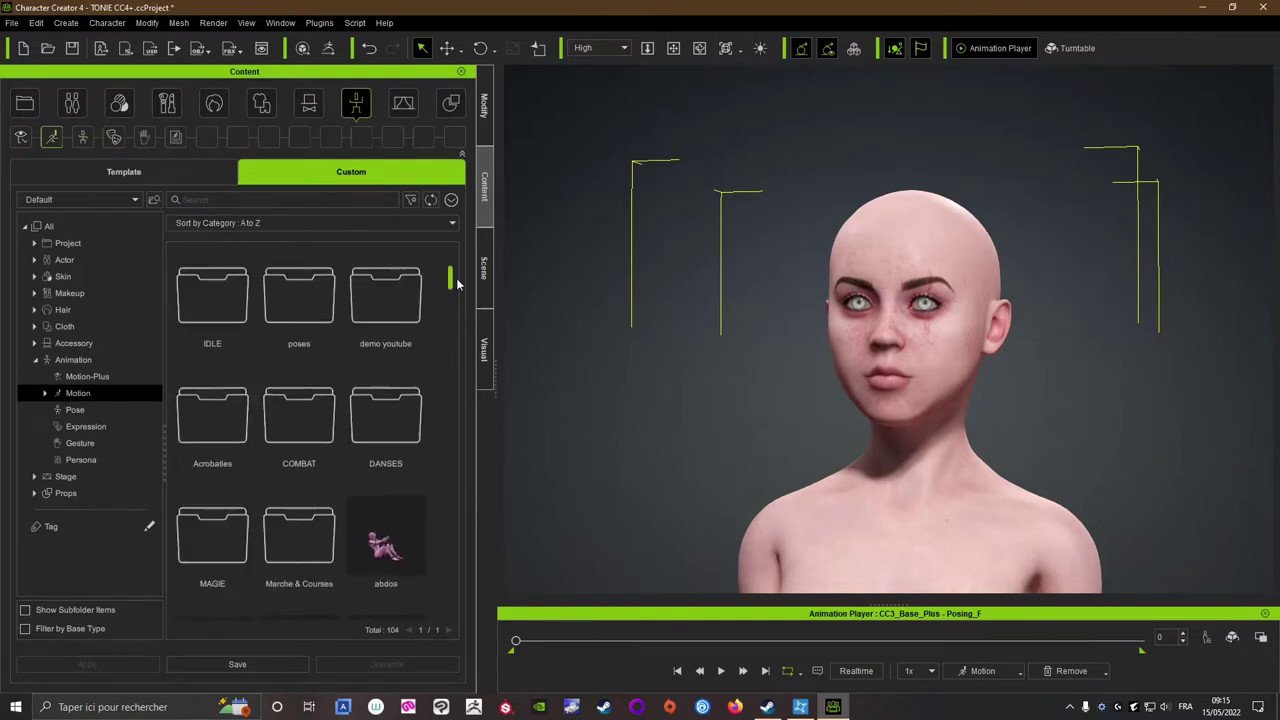
{"action": "left_click", "coordinate": [70, 411]}
{"action": "left_click", "coordinate": [72, 394]}
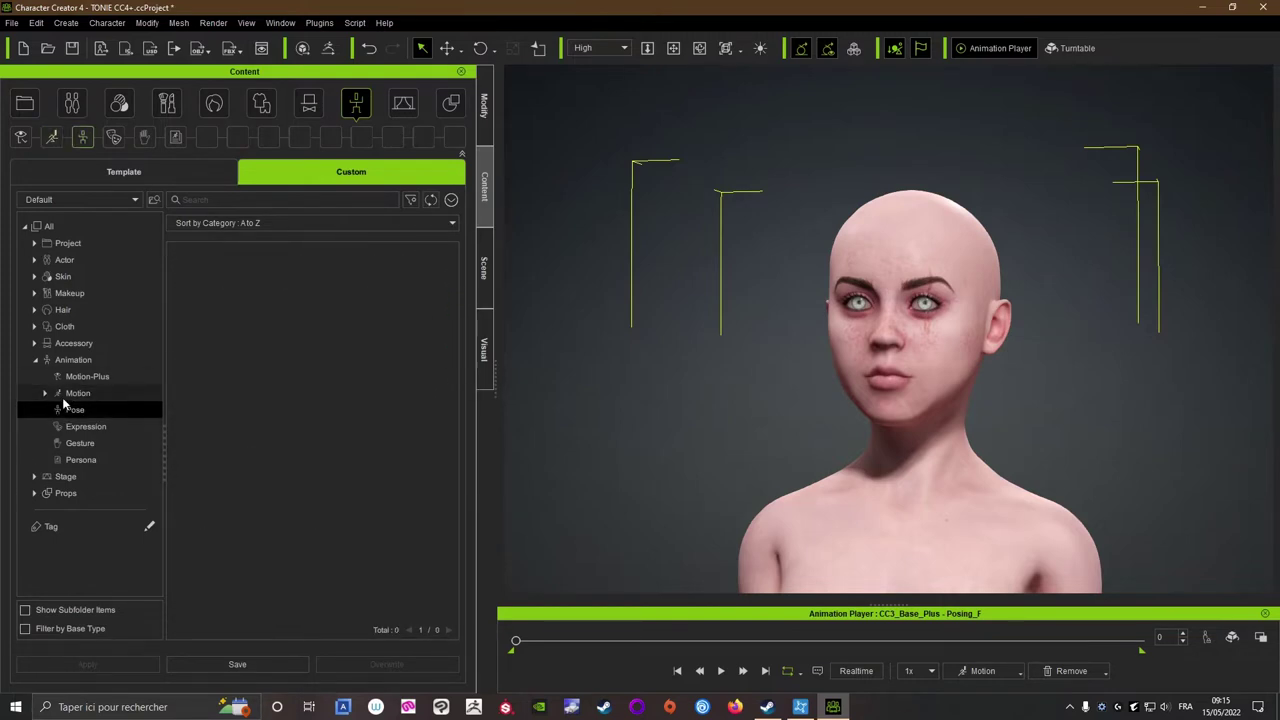
{"action": "left_click", "coordinate": [297, 416]}
{"action": "double_click", "coordinate": [297, 412]}
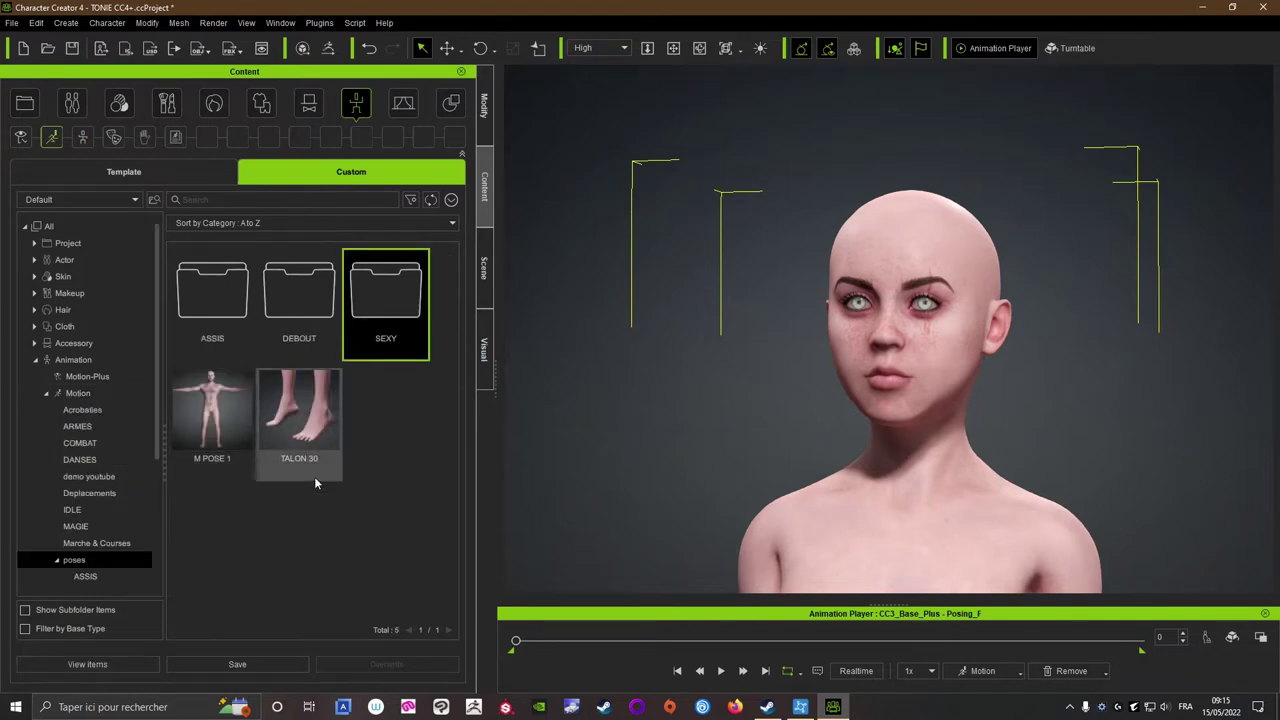
- Apply M POSE 1 to the character and inspect the legs and feet close up
{"action": "double_click", "coordinate": [215, 428]}
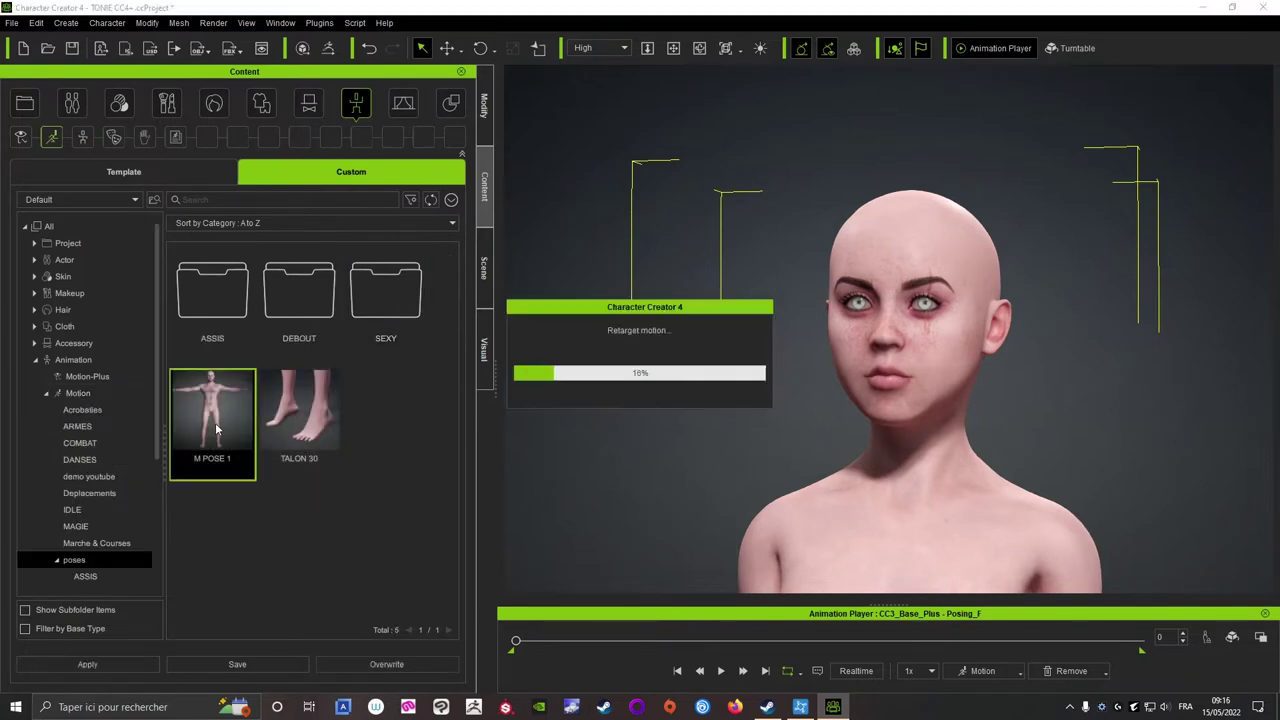
{"action": "scroll", "coordinate": [818, 440], "scroll_direction": "down", "scroll_amount": 2}
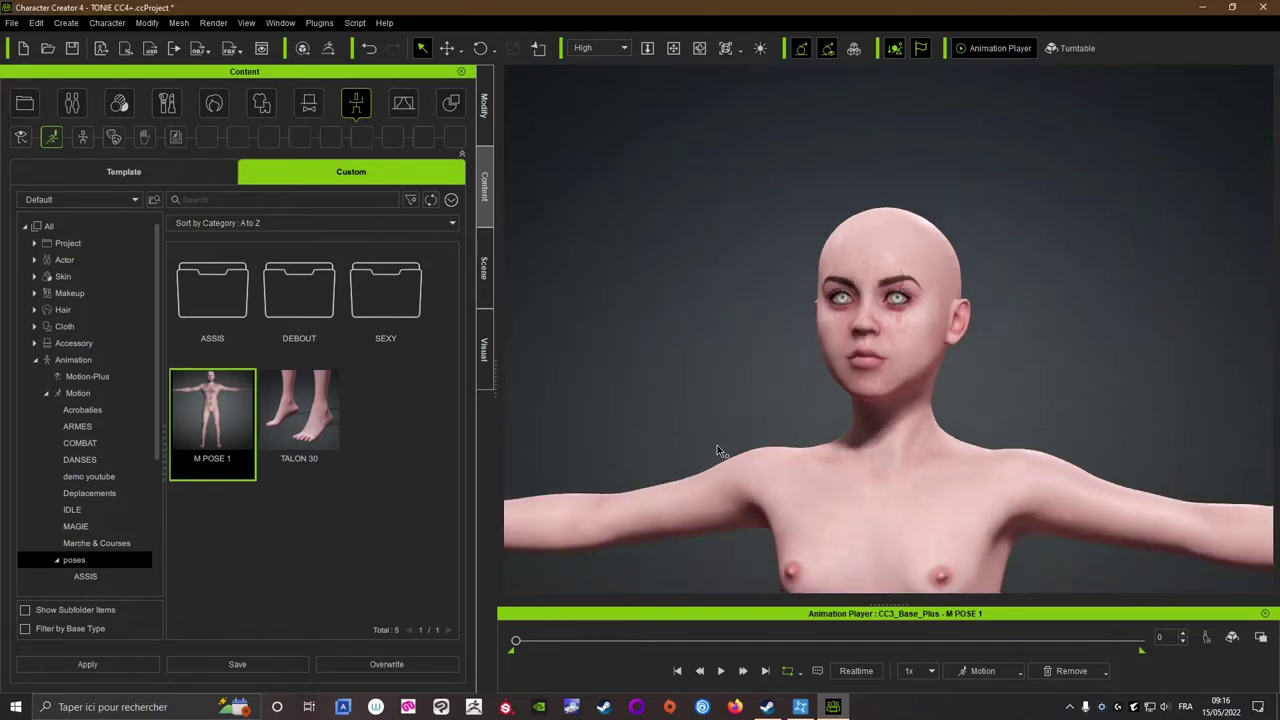
{"action": "scroll", "coordinate": [725, 448], "scroll_direction": "down", "scroll_amount": 3}
{"action": "right_click_drag", "start_coordinate": [877, 483], "coordinate": [752, 283]}
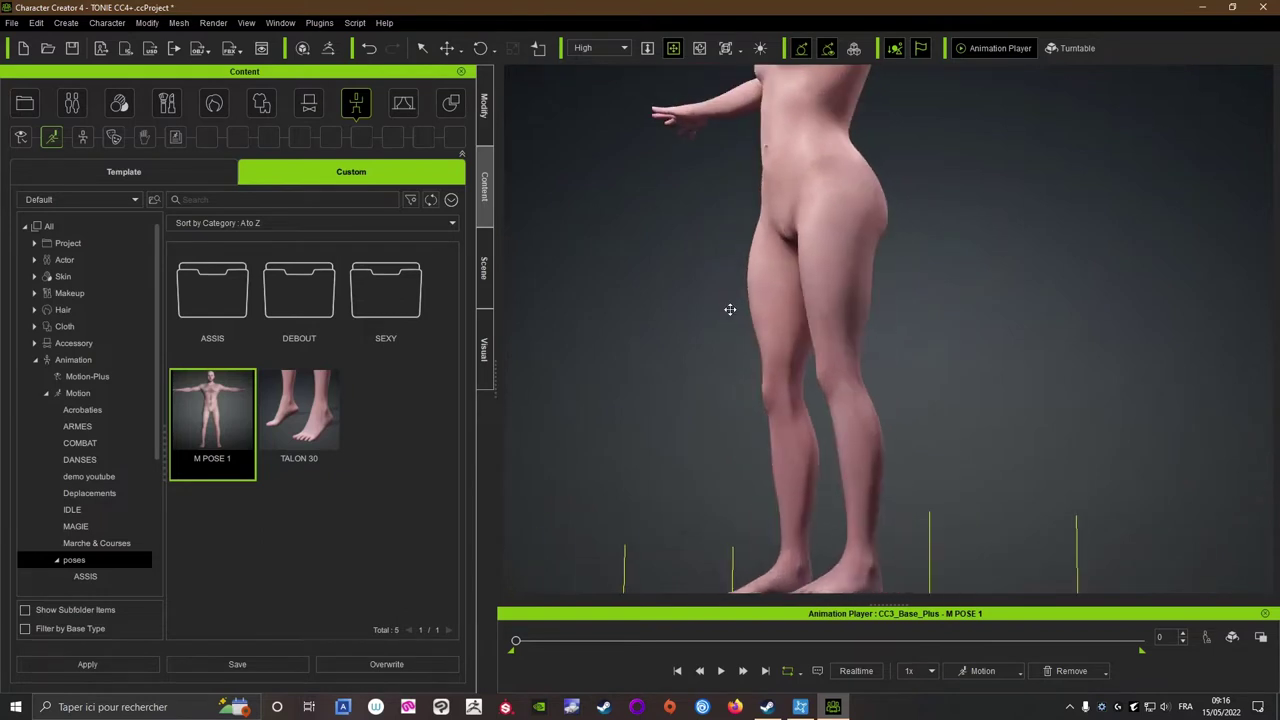
{"action": "scroll", "coordinate": [752, 283], "scroll_direction": "up", "scroll_amount": 2}
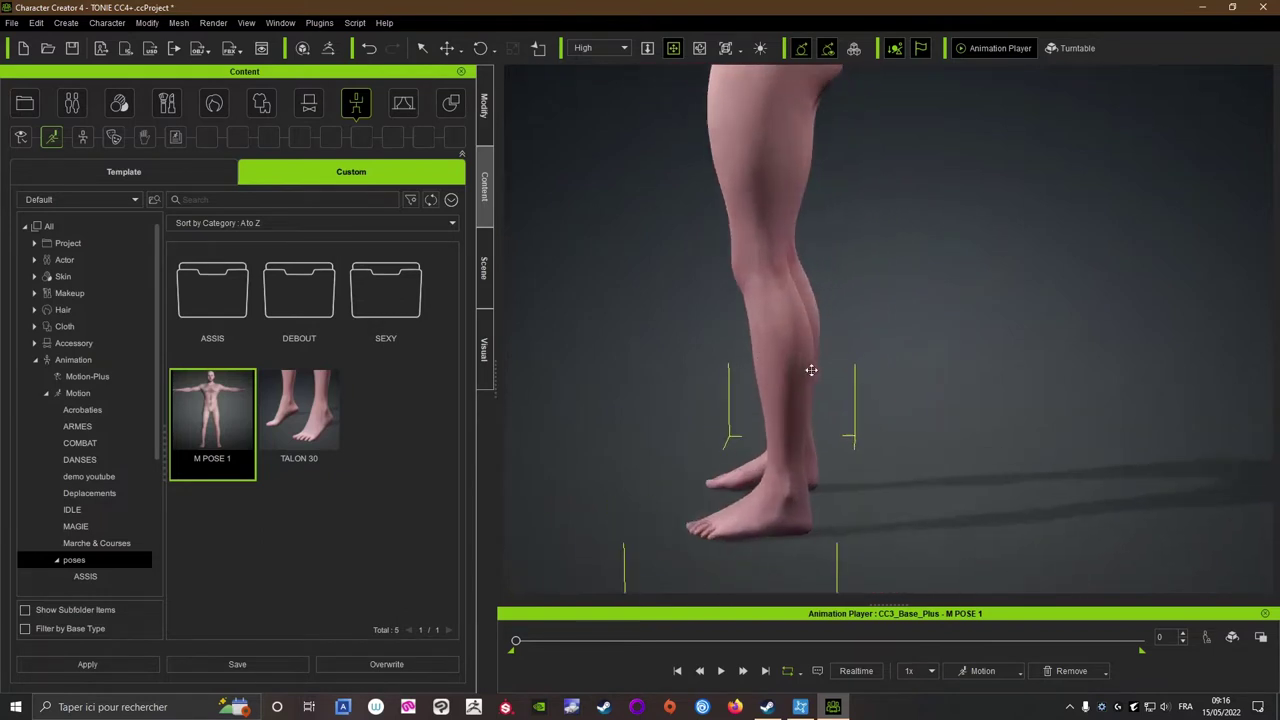
{"action": "mouse_move", "coordinate": [809, 369]}
{"action": "right_mouse_down"}
{"action": "mouse_move", "coordinate": [835, 243]}
{"action": "mouse_move", "coordinate": [815, 263]}
{"action": "right_mouse_up"}
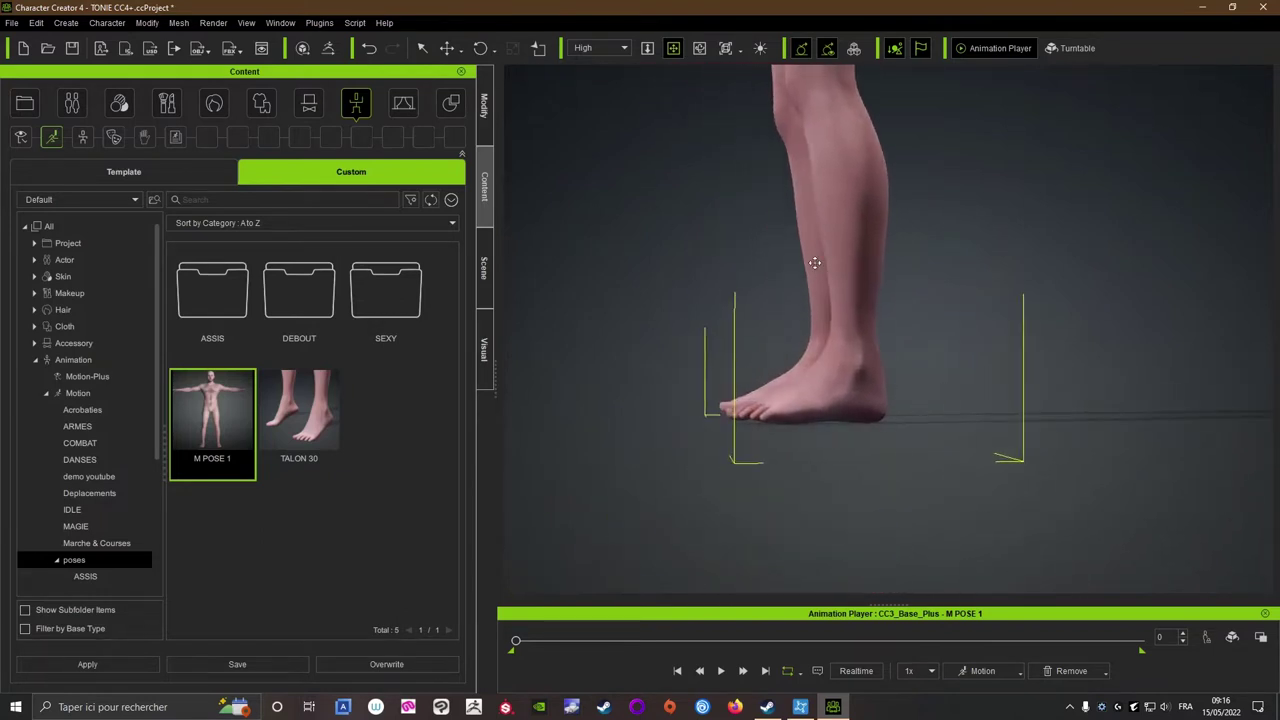
- Try the TALON 30 tiptoe pose, then reapply M POSE 1 and view the back
{"action": "double_click", "coordinate": [293, 420]}
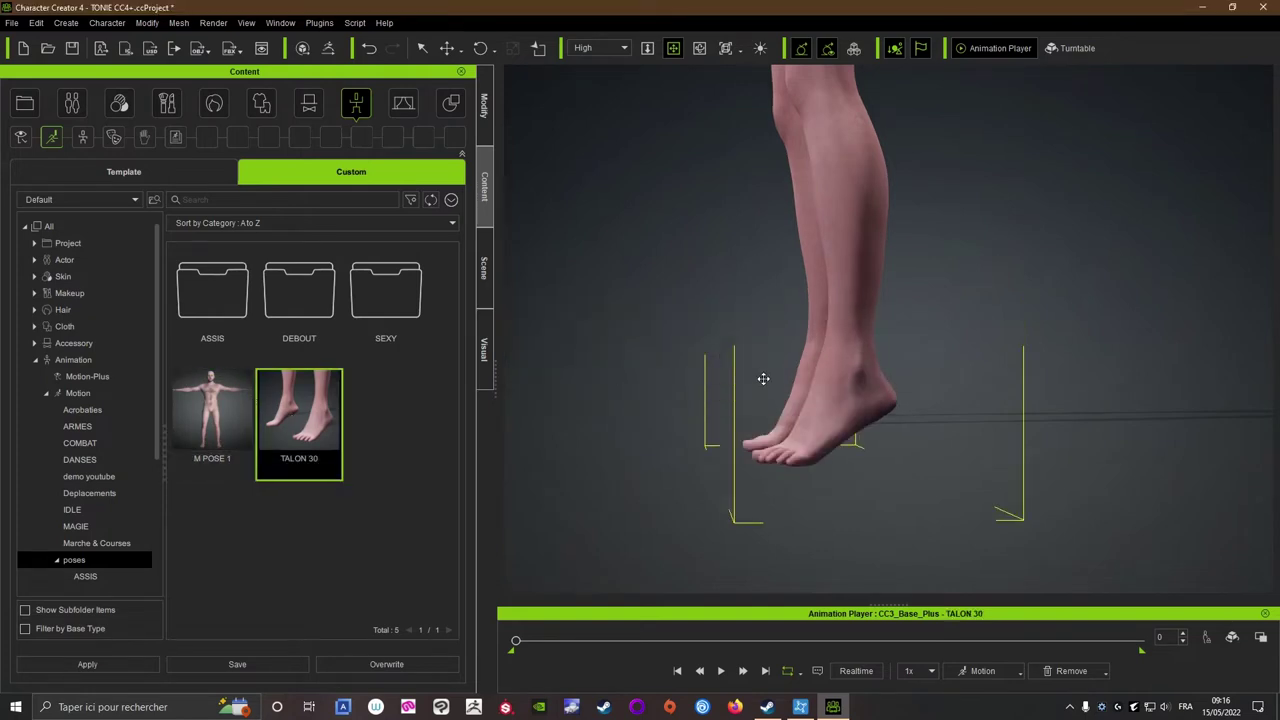
{"action": "right_click_drag", "start_coordinate": [683, 380], "coordinate": [735, 372]}
{"action": "double_click", "coordinate": [228, 438]}
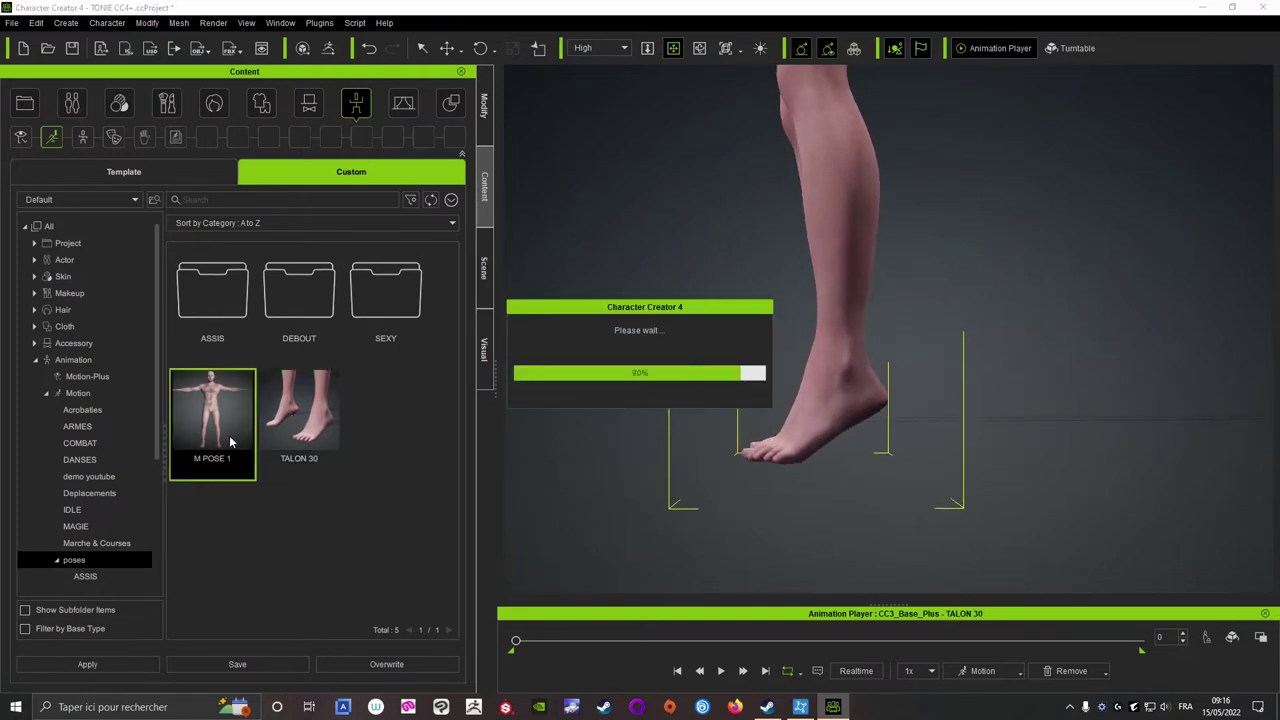
{"action": "right_click_drag", "start_coordinate": [766, 214], "coordinate": [574, 296]}
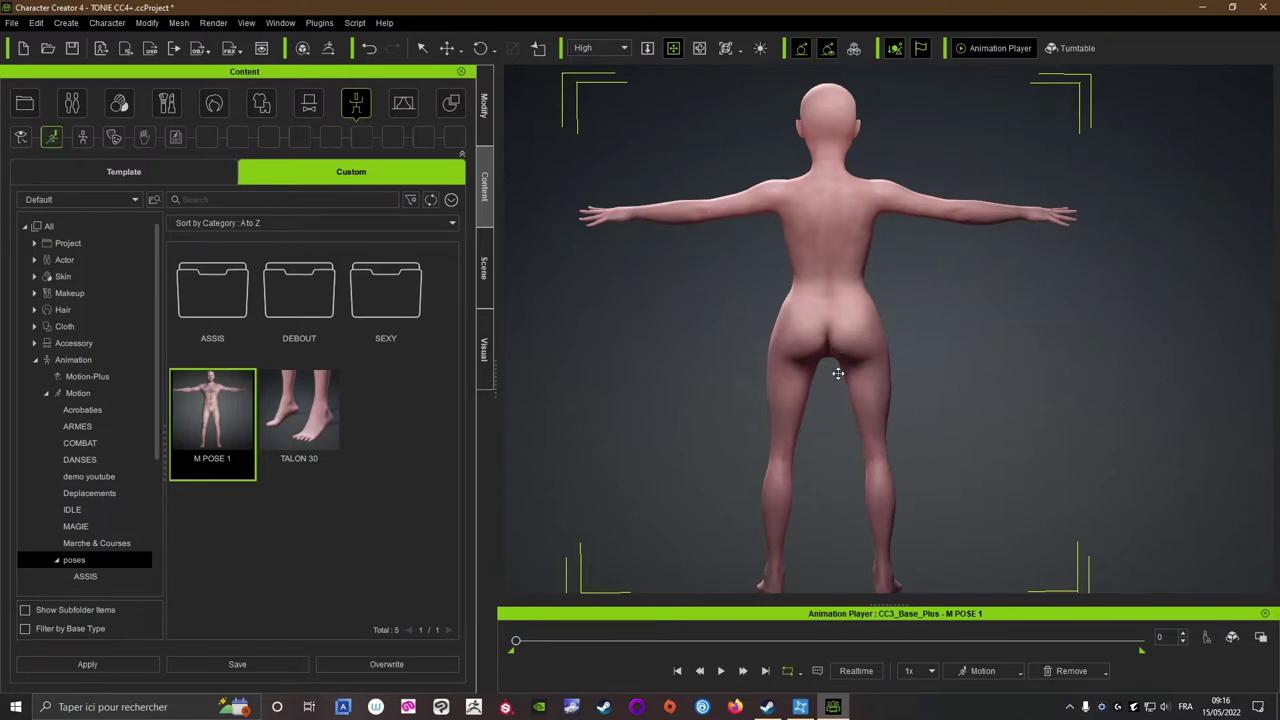
{"action": "mouse_move", "coordinate": [847, 330]}
{"action": "right_mouse_down"}
{"action": "mouse_move", "coordinate": [827, 309]}
{"action": "mouse_move", "coordinate": [757, 320]}
{"action": "right_mouse_up"}
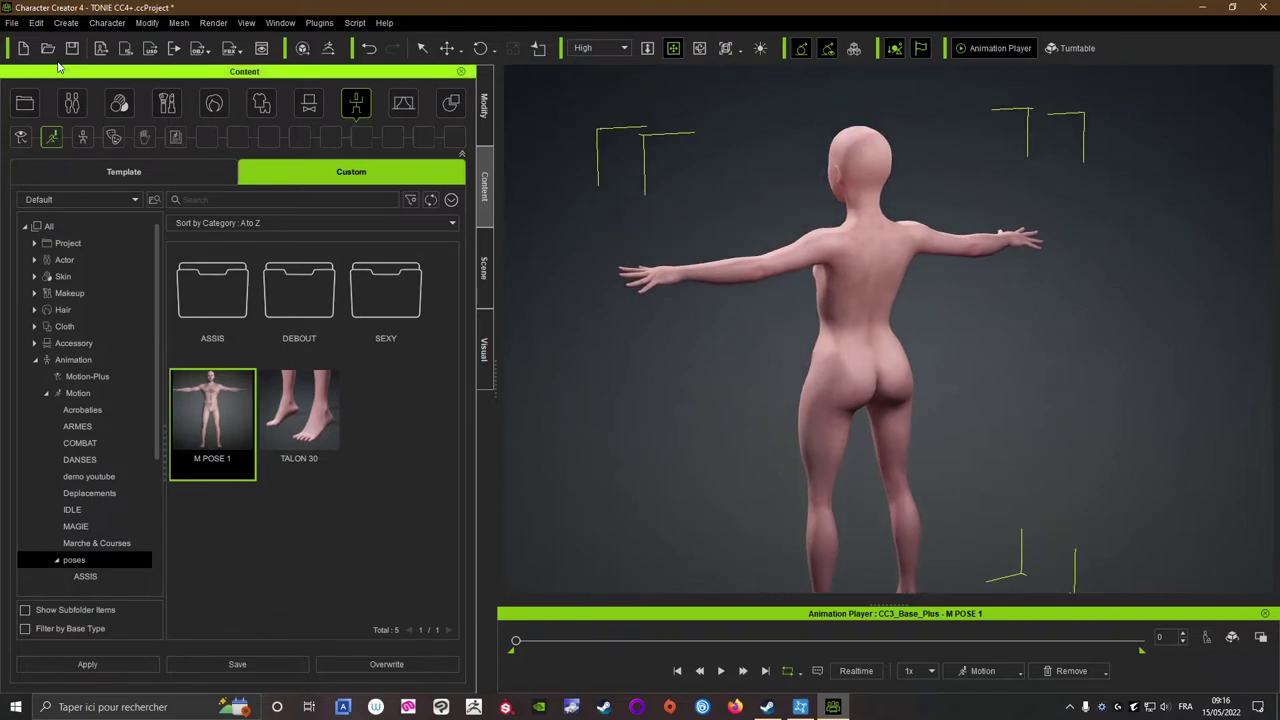
- Export the character in its current pose as OBJ TO_Mpose1, removing hidden mesh
{"action": "left_click", "coordinate": [203, 52]}
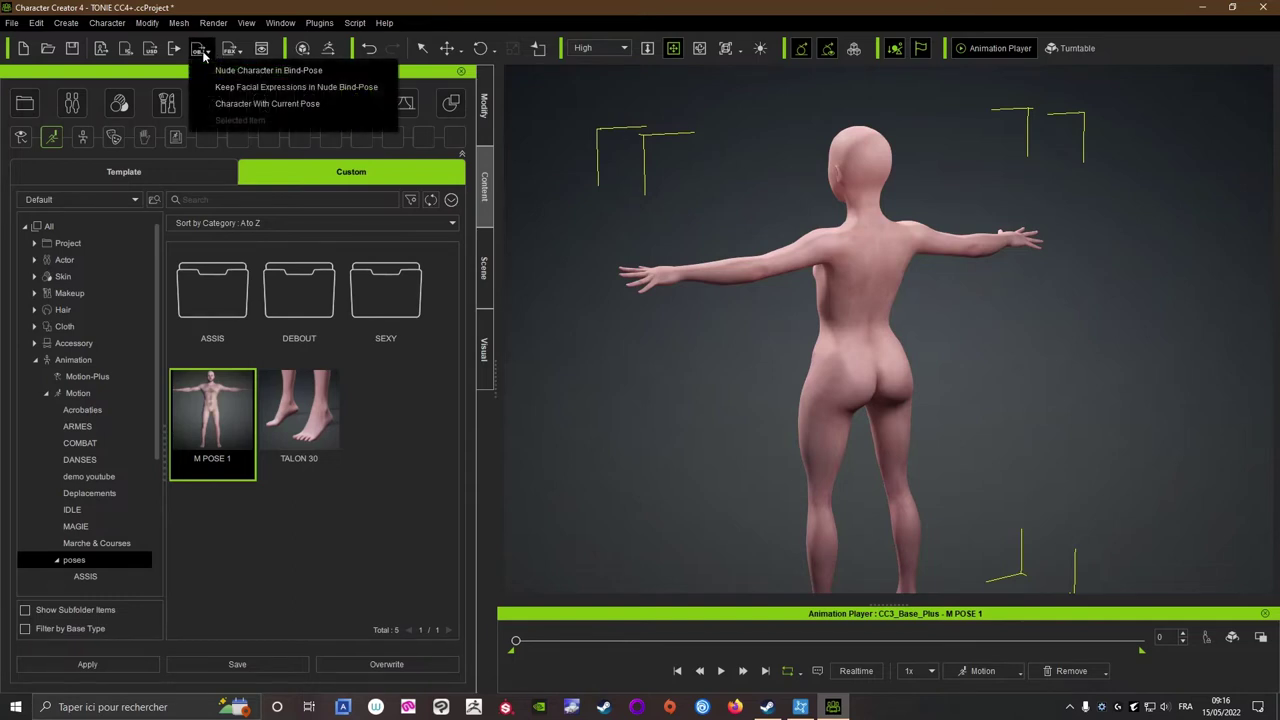
{"action": "left_click", "coordinate": [267, 104]}
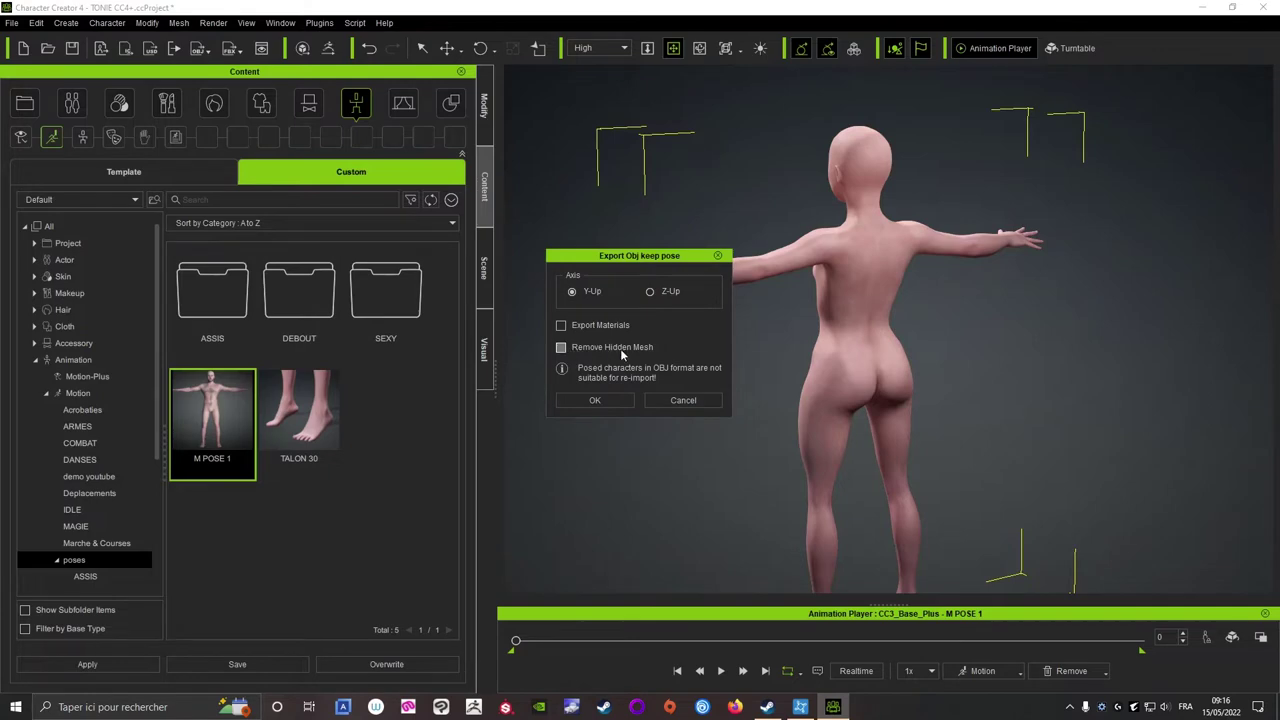
{"action": "left_click", "coordinate": [562, 347]}
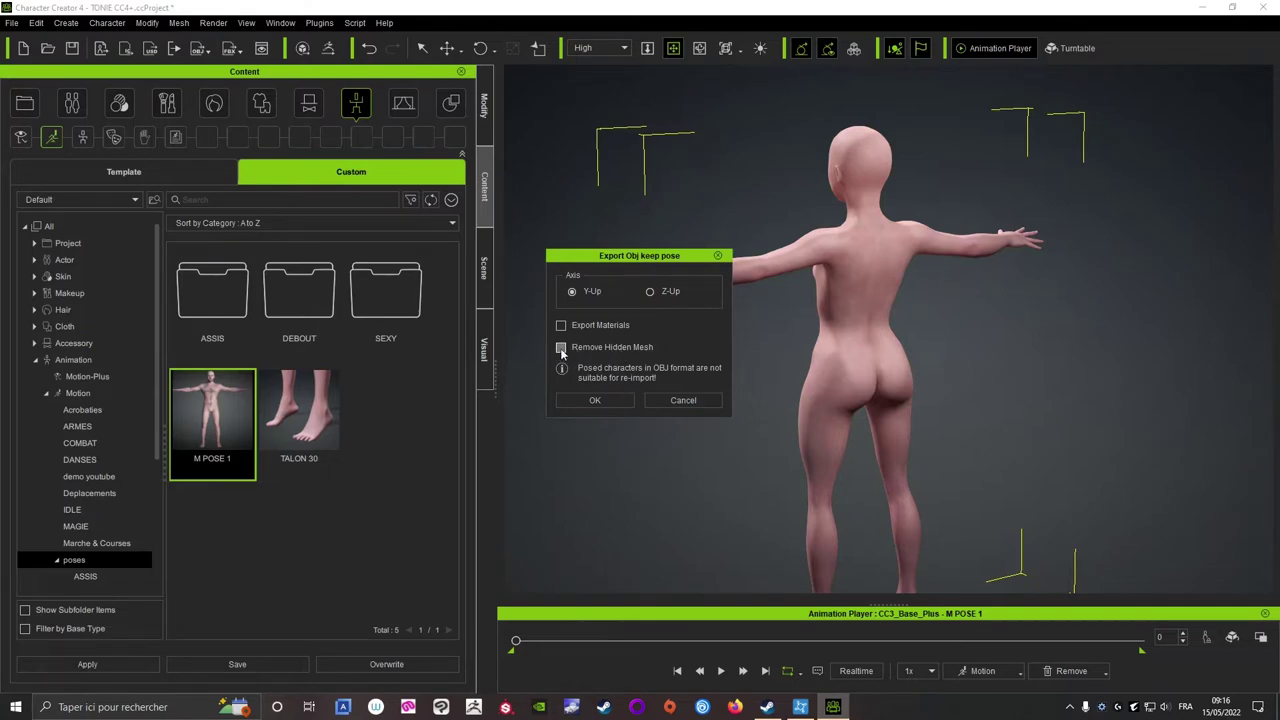
{"action": "left_click", "coordinate": [584, 399]}
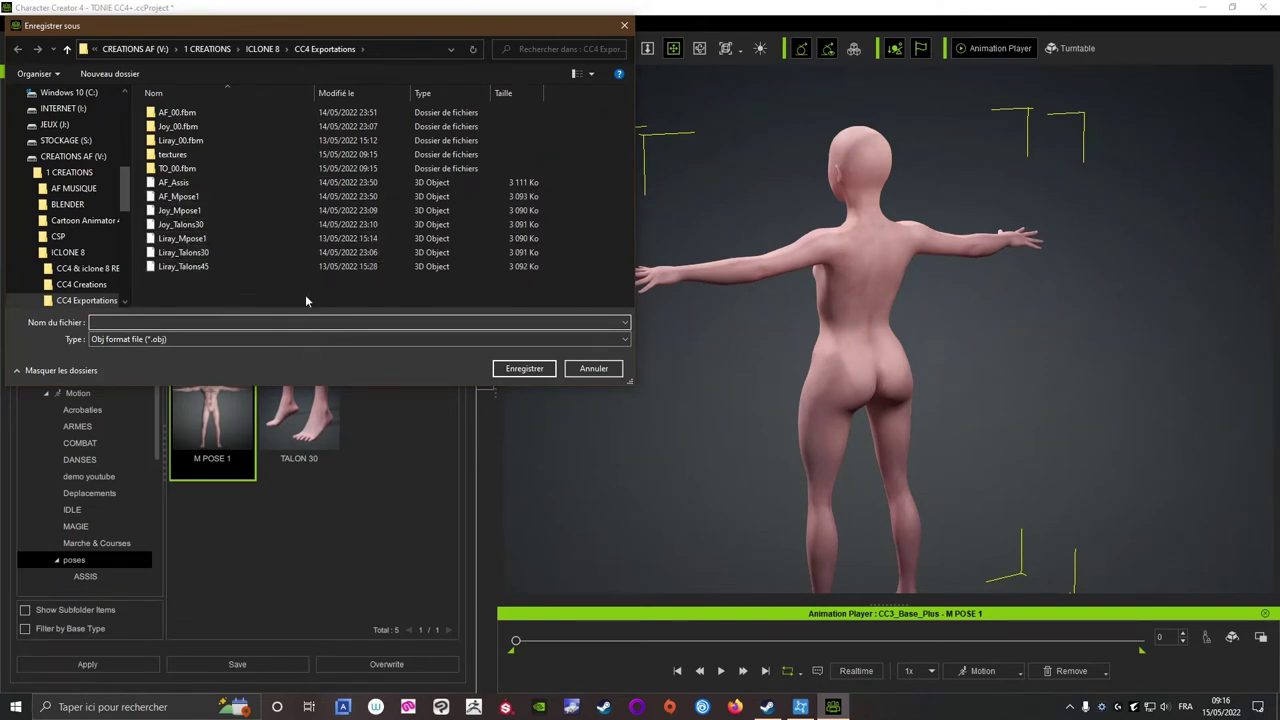
{"action": "type", "text": "TO"}
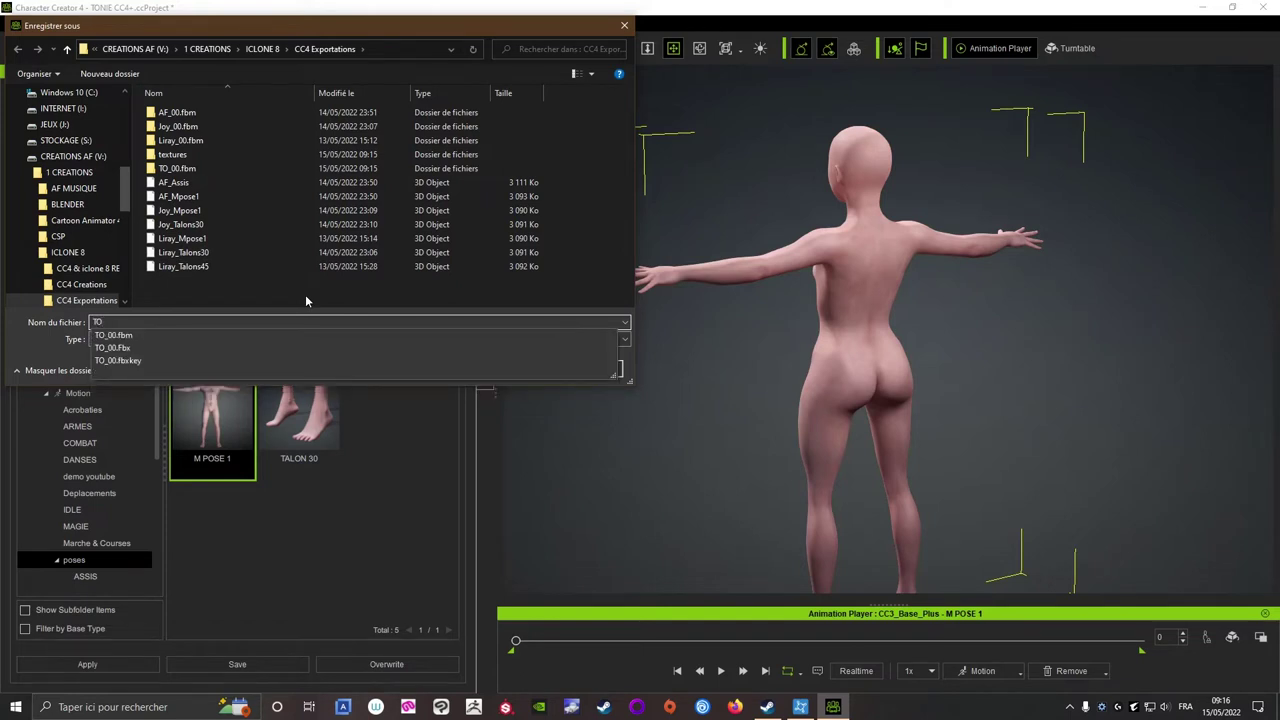
{"action": "type", "text": "_"}
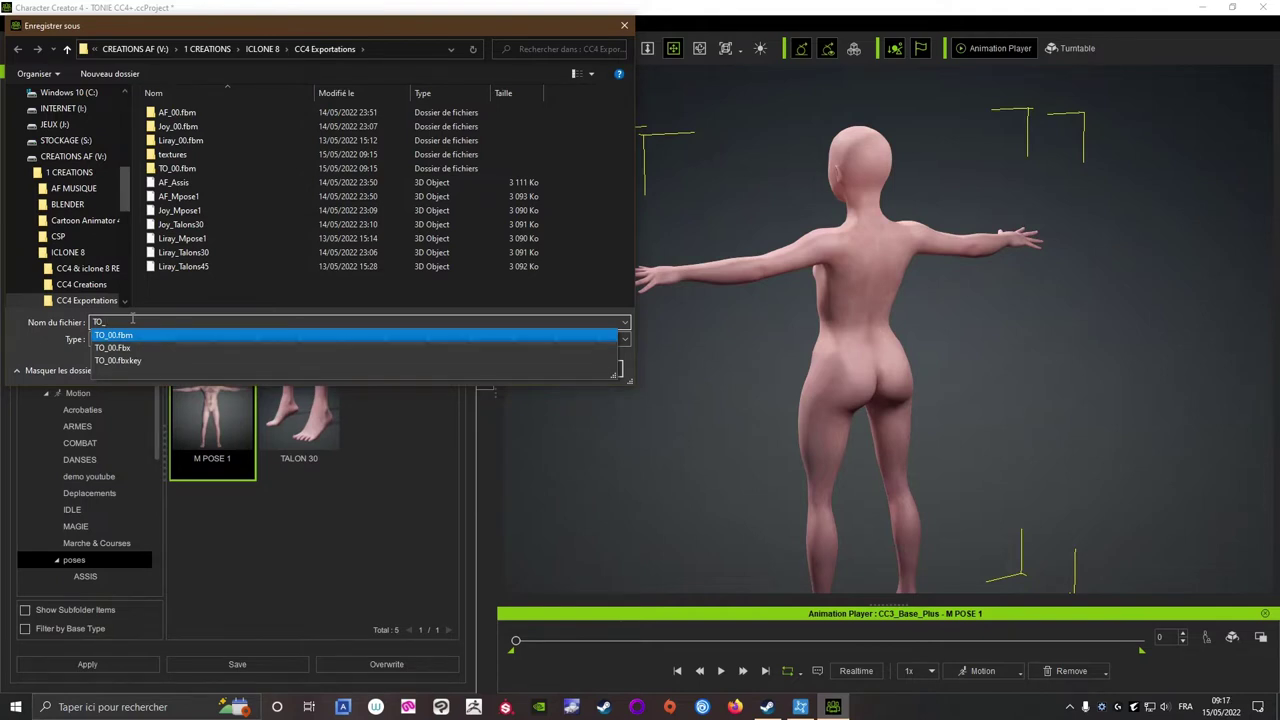
{"action": "type", "text": "Mpose1"}
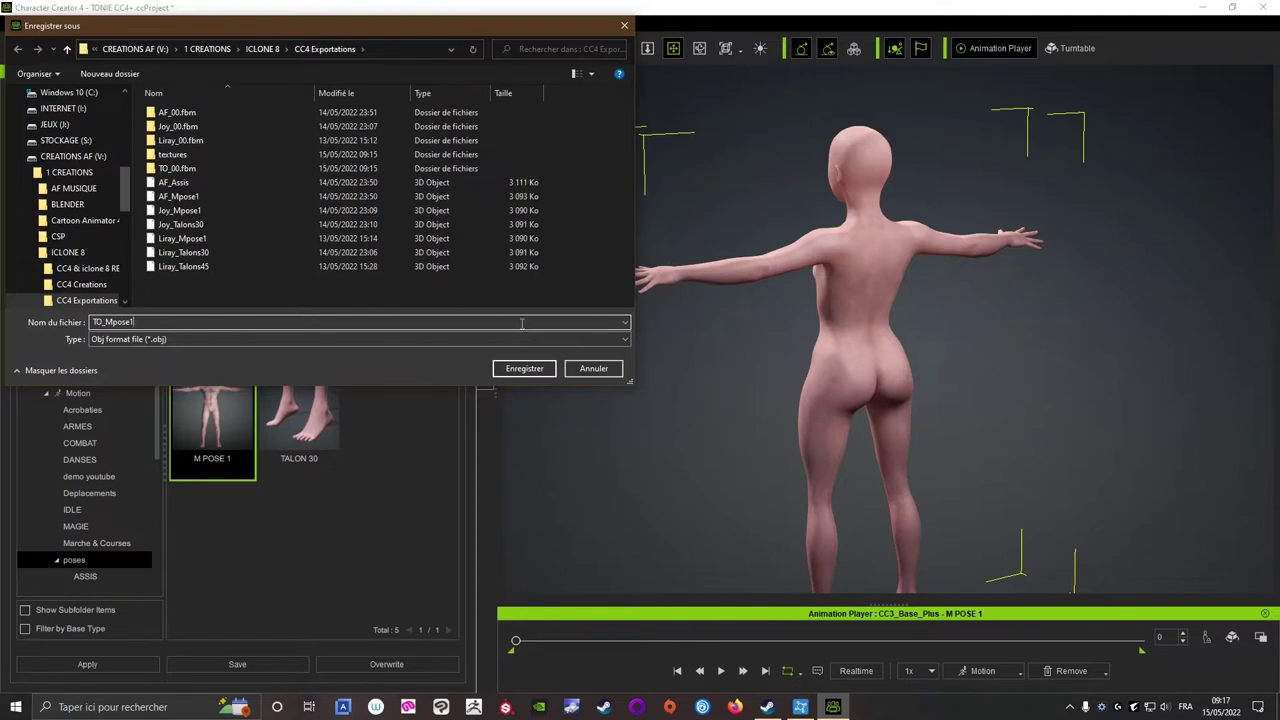
{"action": "left_click", "coordinate": [530, 371]}
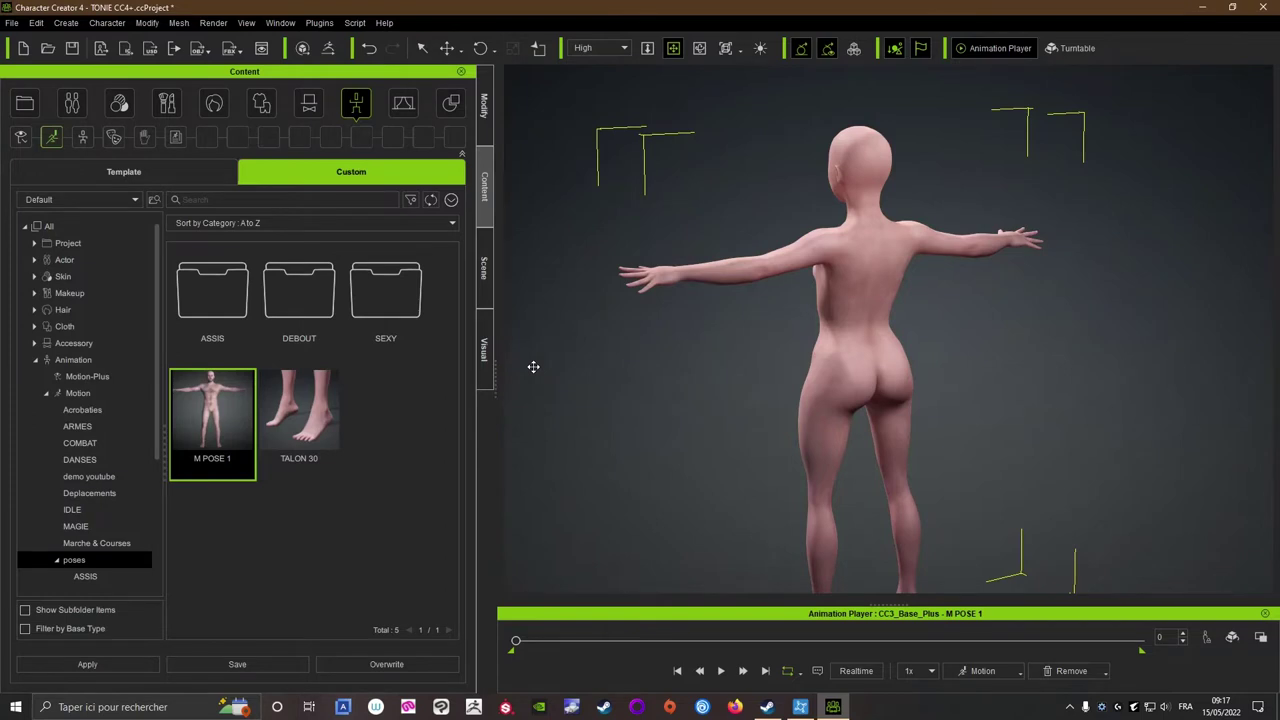
{"action": "right_click_drag", "start_coordinate": [761, 385], "coordinate": [917, 347]}
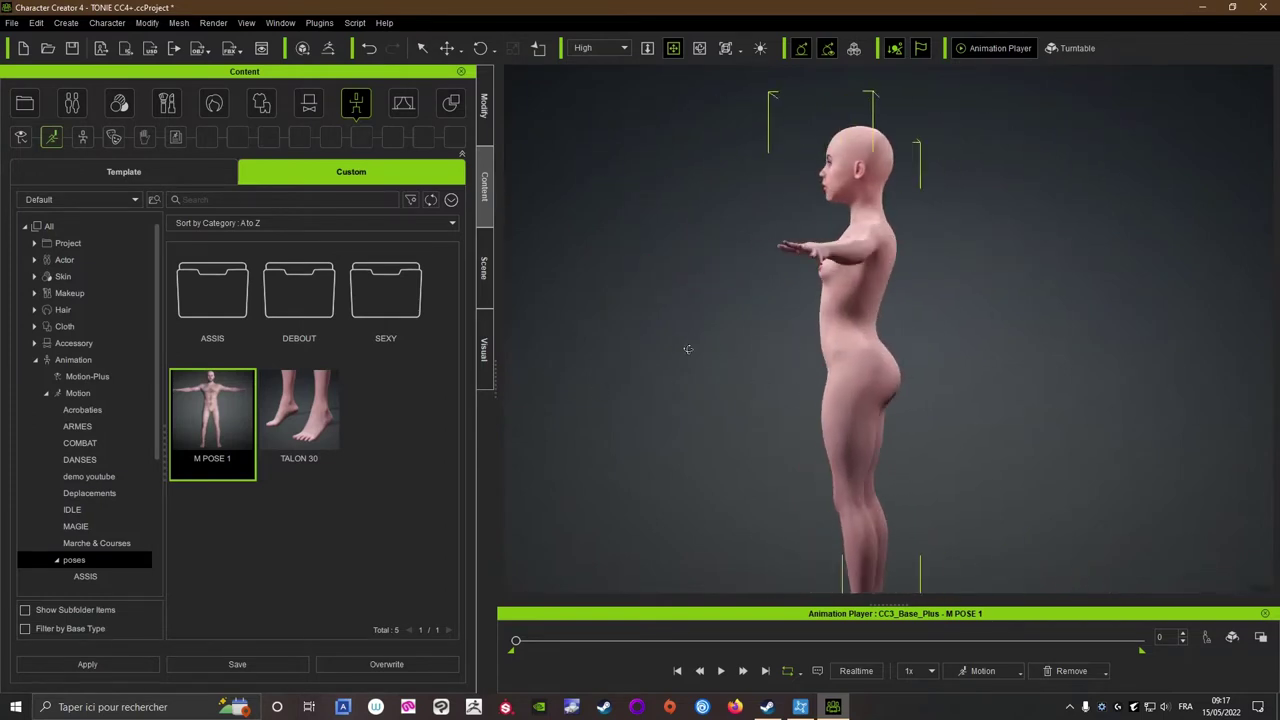
{"action": "mouse_move", "coordinate": [686, 354]}
{"action": "right_mouse_down"}
{"action": "mouse_move", "coordinate": [847, 370]}
{"action": "mouse_move", "coordinate": [712, 357]}
{"action": "right_mouse_up"}
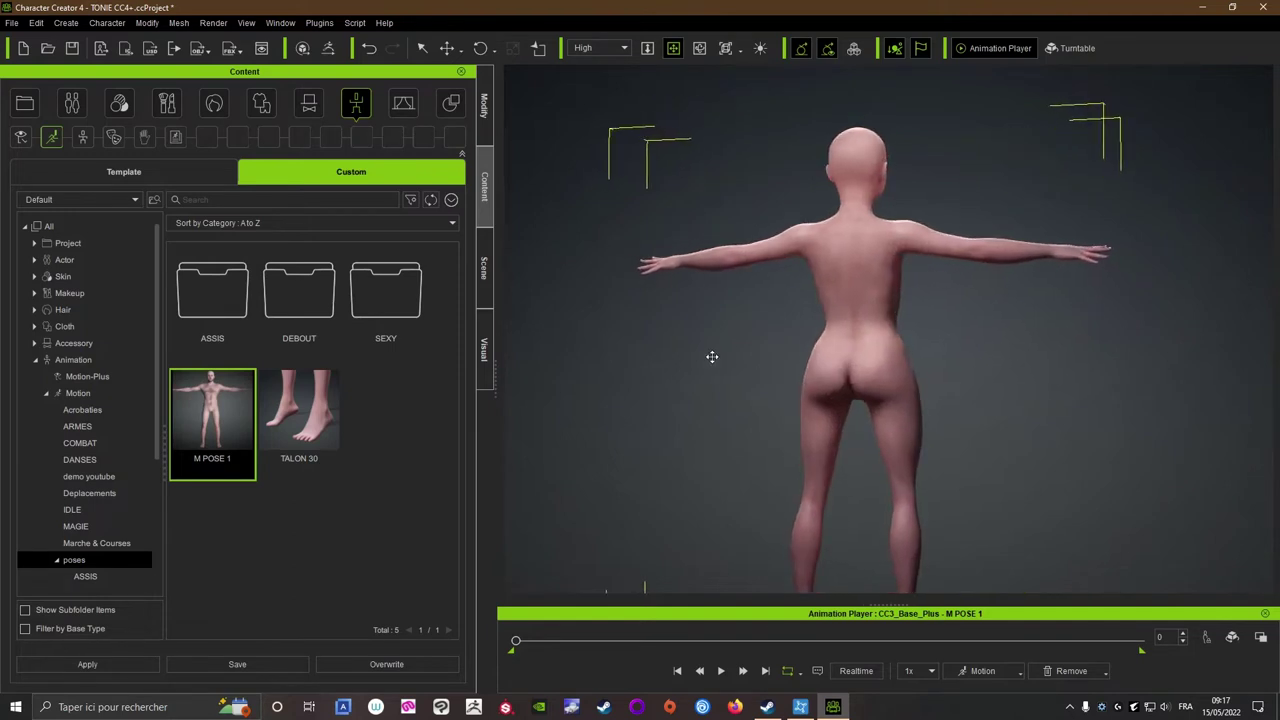
{"action": "mouse_move", "coordinate": [823, 366]}
{"action": "right_mouse_down"}
{"action": "mouse_move", "coordinate": [876, 281]}
{"action": "mouse_move", "coordinate": [925, 300]}
{"action": "right_mouse_up"}
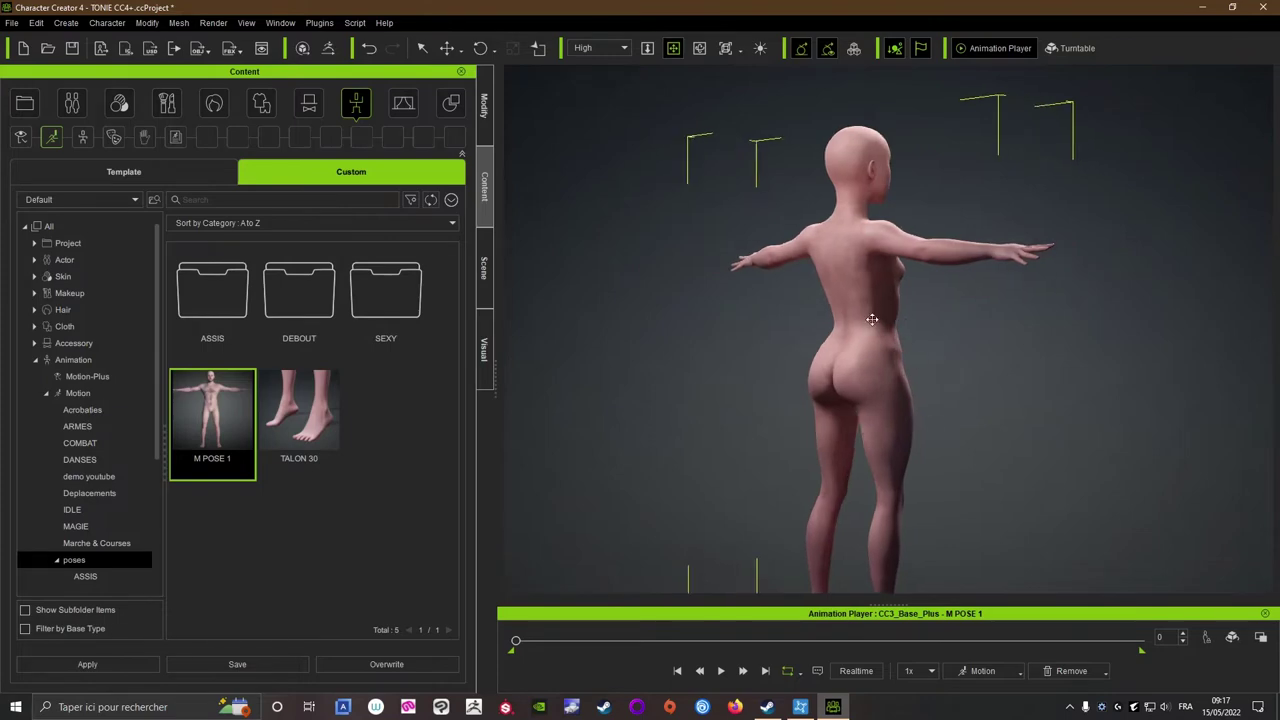
- Minimize Character Creator, close ZBrush's LightBox for an empty canvas, and show the Tool picker
{"action": "left_click", "coordinate": [1198, 10]}
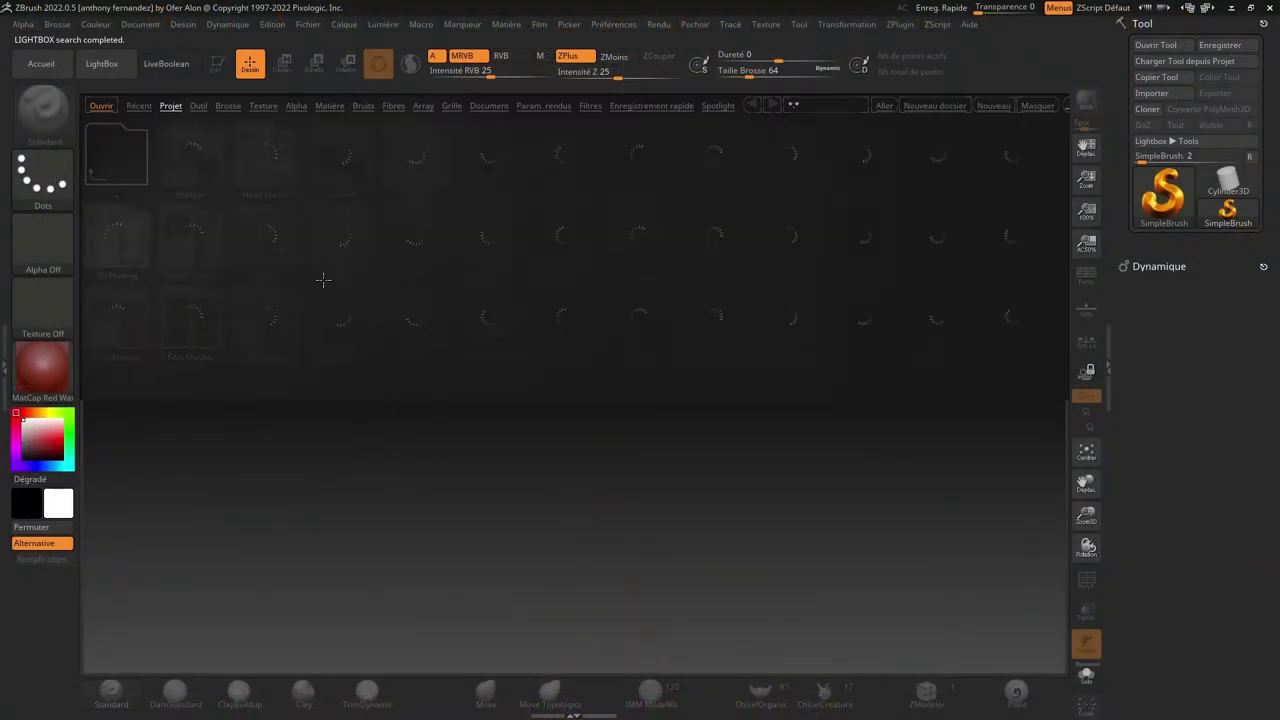
{"action": "left_click", "coordinate": [126, 71]}
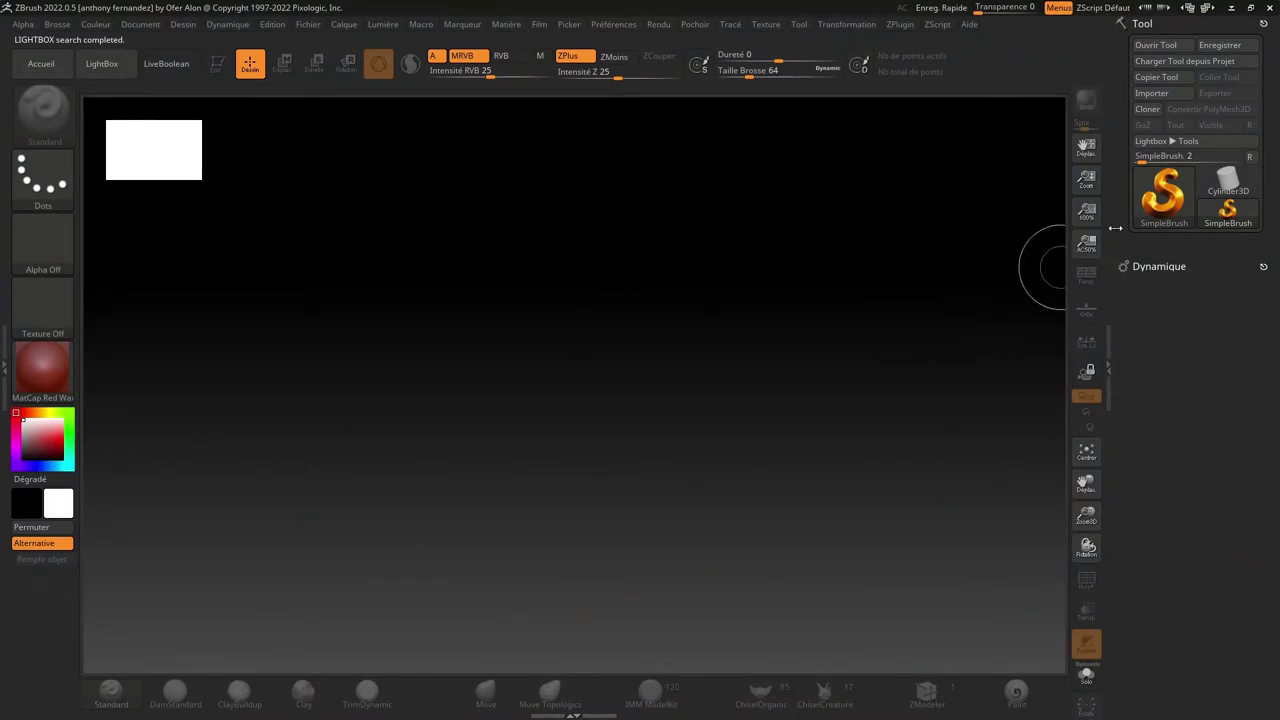
{"action": "left_click", "coordinate": [1183, 202]}
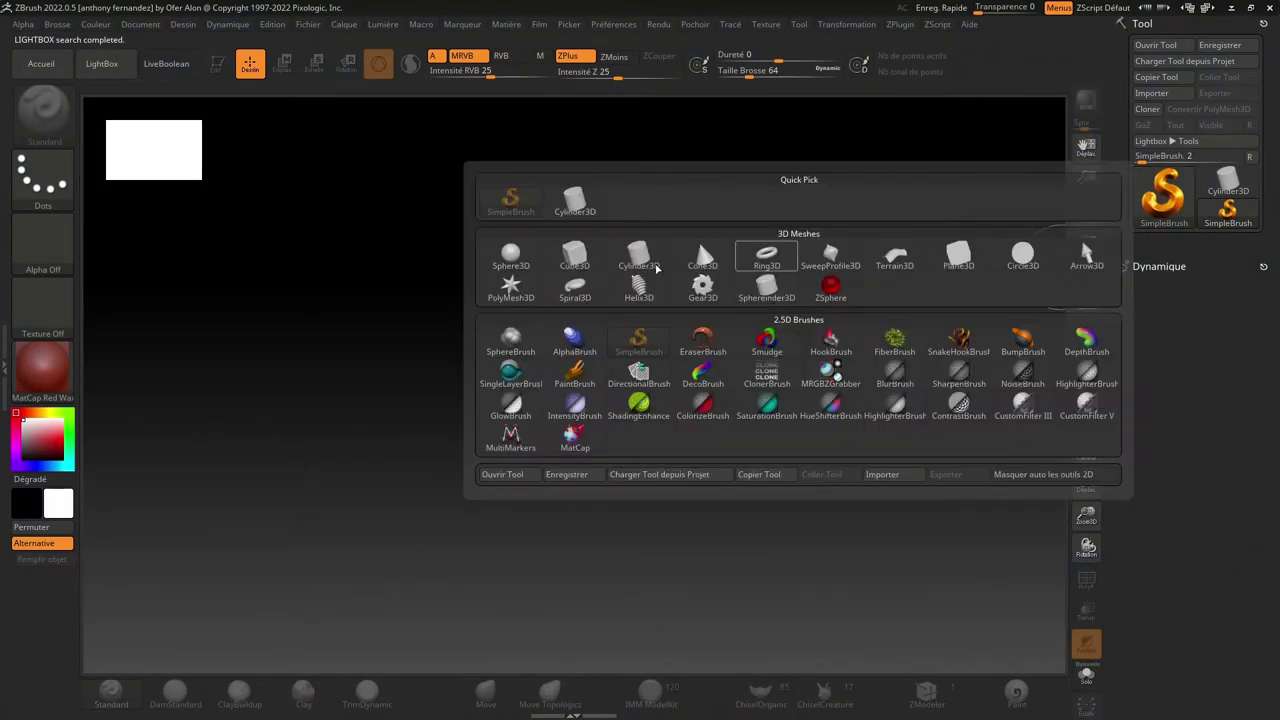
- Draw a Cube3D on the canvas, enter Edit mode and convert it to PolyMesh3D
{"action": "left_click", "coordinate": [582, 257]}
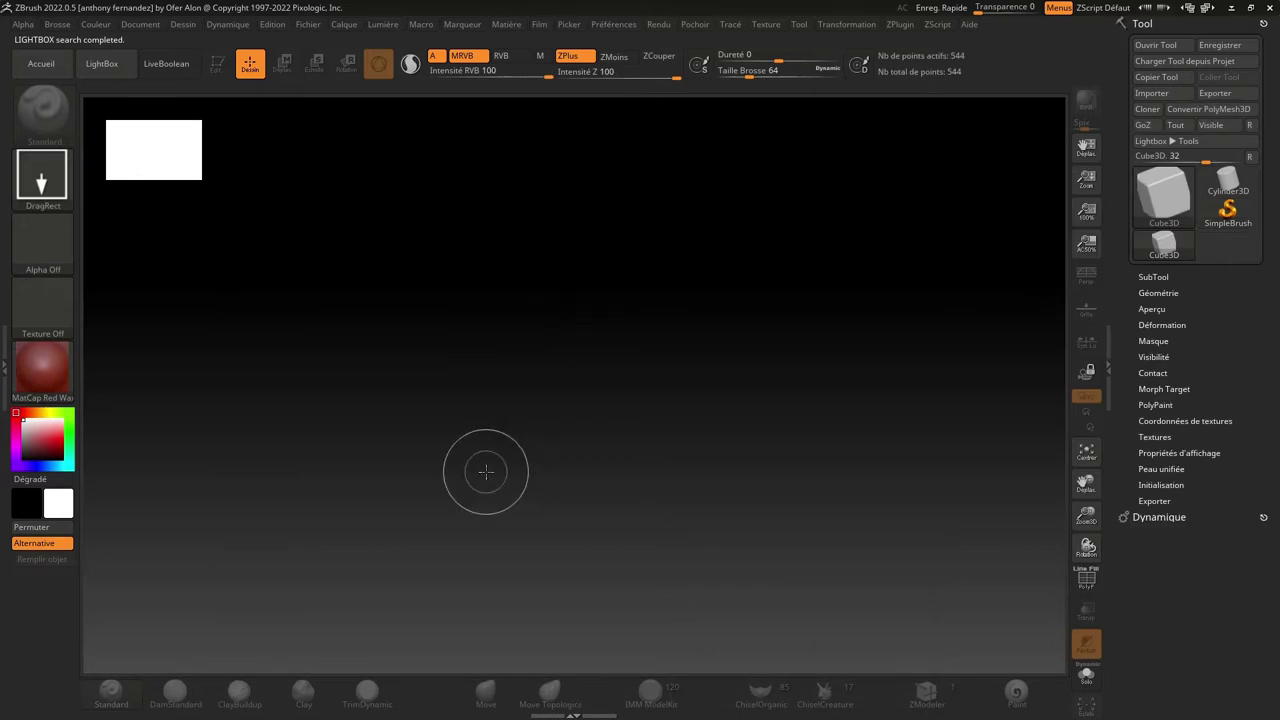
{"action": "left_click_drag", "start_coordinate": [547, 453], "coordinate": [580, 590]}
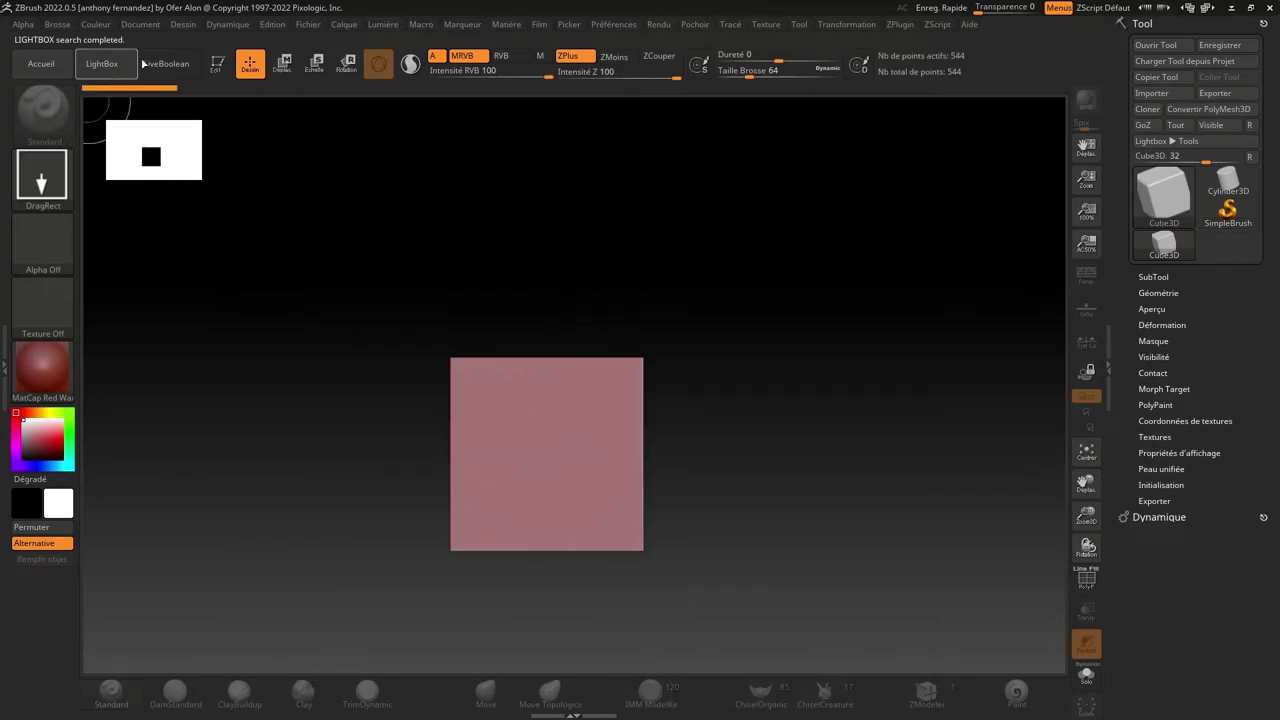
{"action": "left_click", "coordinate": [226, 70]}
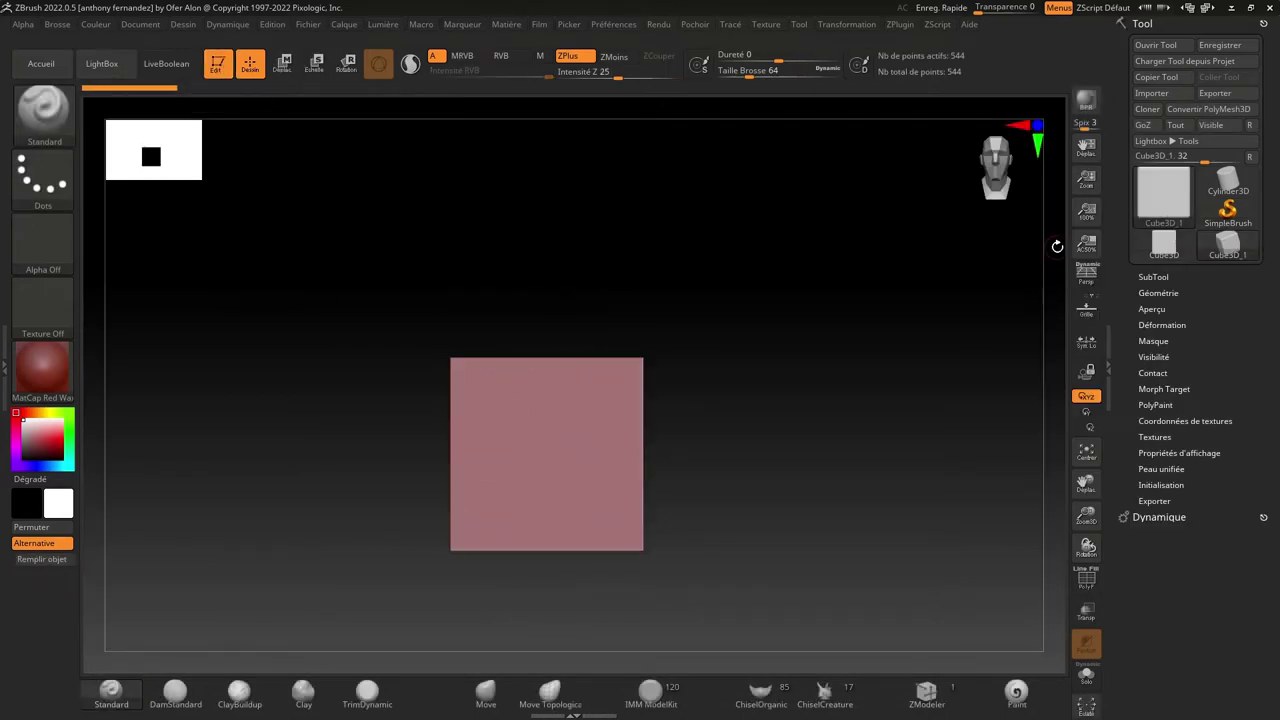
{"action": "left_click", "coordinate": [1201, 112]}
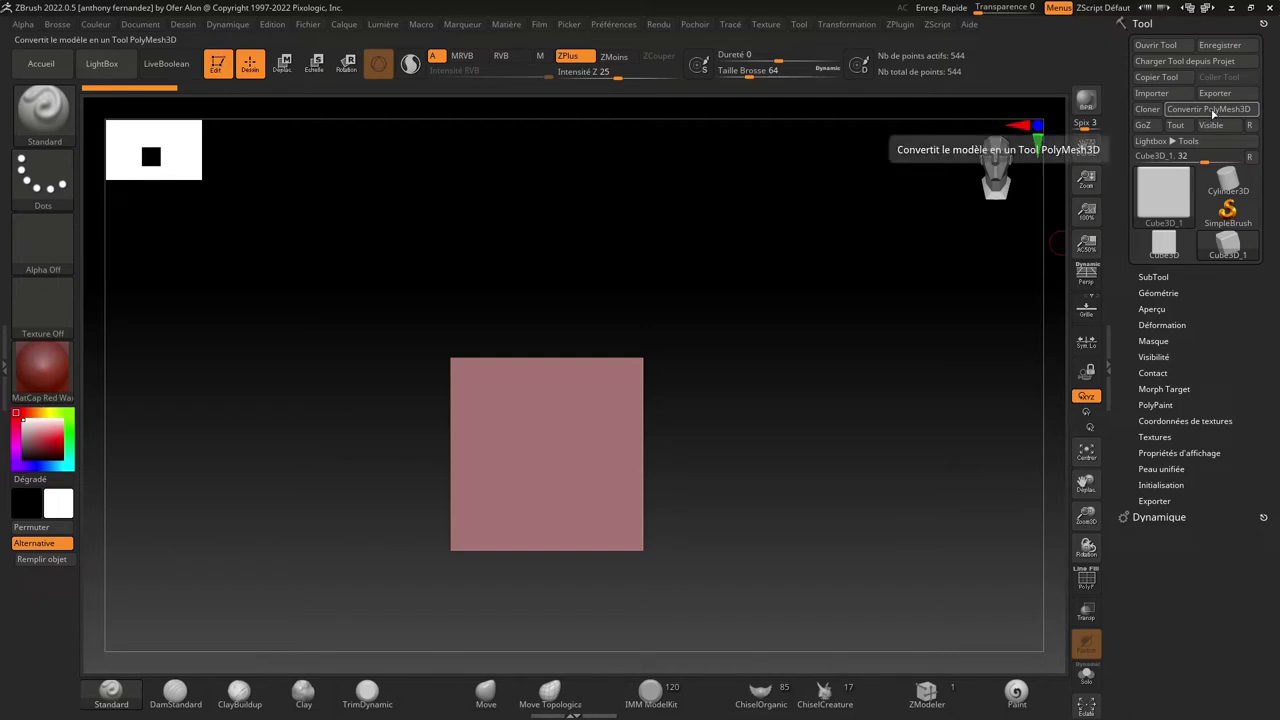
{"action": "left_click", "coordinate": [1213, 114]}
- Turn on perspective view for the cube and show the SubTool list and ZPlugin menu
{"action": "mouse_move", "coordinate": [903, 334]}
{"action": "left_mouse_down"}
{"action": "mouse_move", "coordinate": [914, 354]}
{"action": "mouse_move", "coordinate": [1004, 287]}
{"action": "left_mouse_up"}
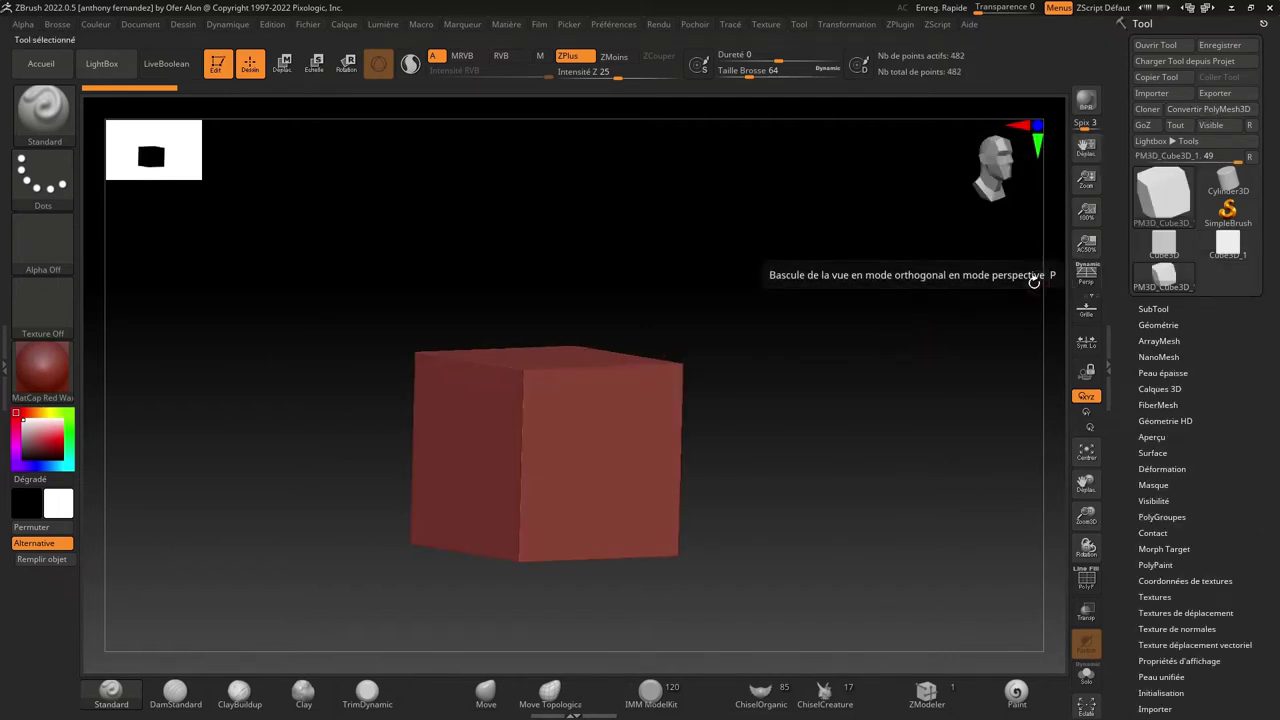
{"action": "left_click", "coordinate": [1085, 278]}
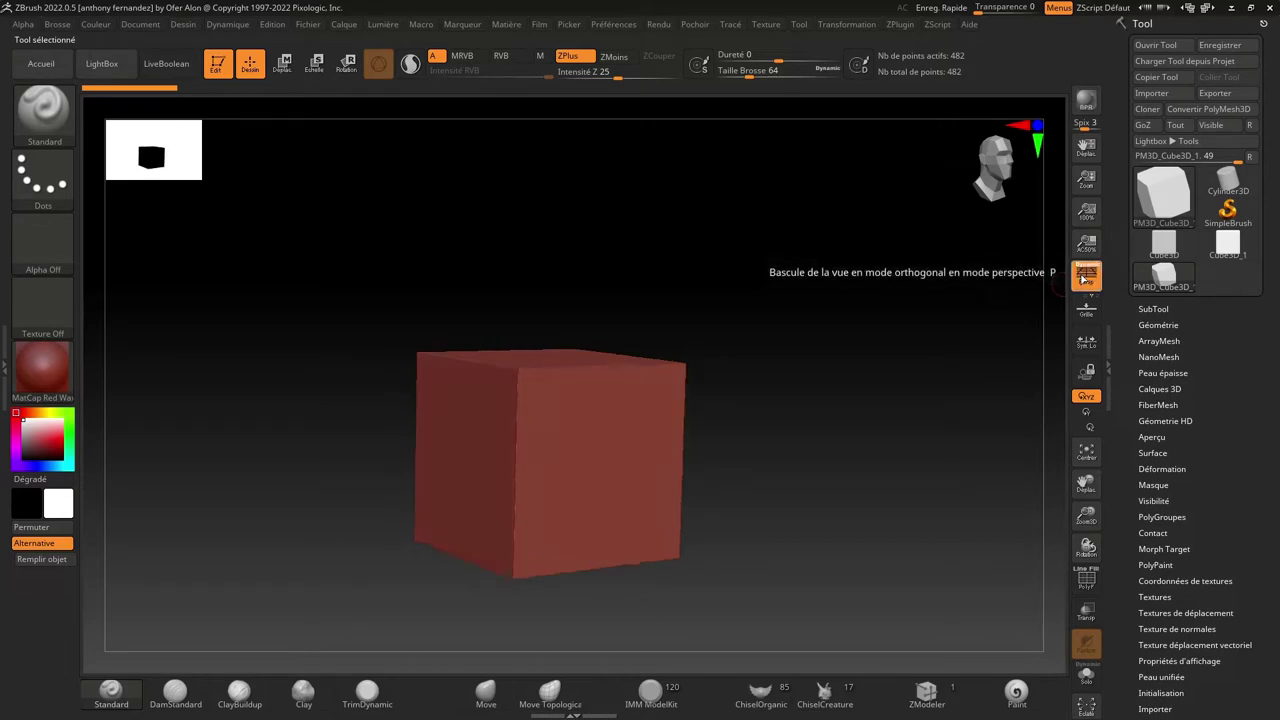
{"action": "left_click_drag", "start_coordinate": [806, 366], "coordinate": [793, 354]}
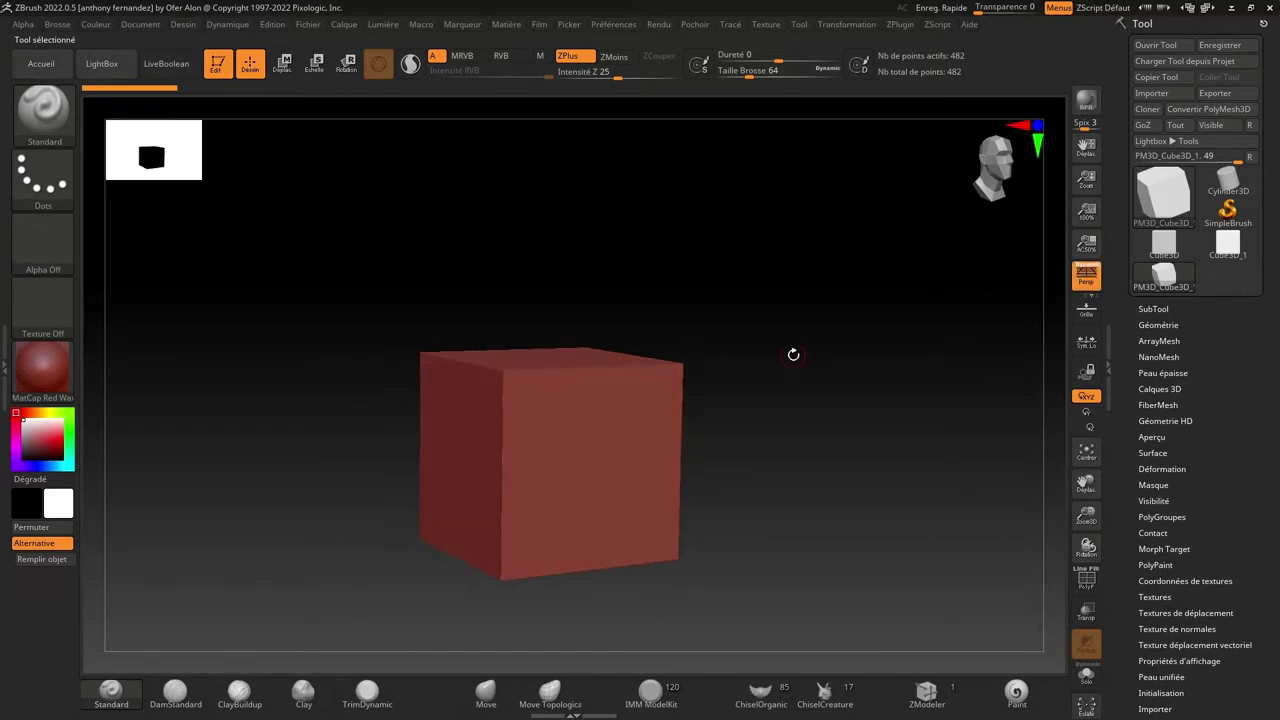
{"action": "left_click", "coordinate": [1153, 309]}
{"action": "mouse_move", "coordinate": [1195, 79]}
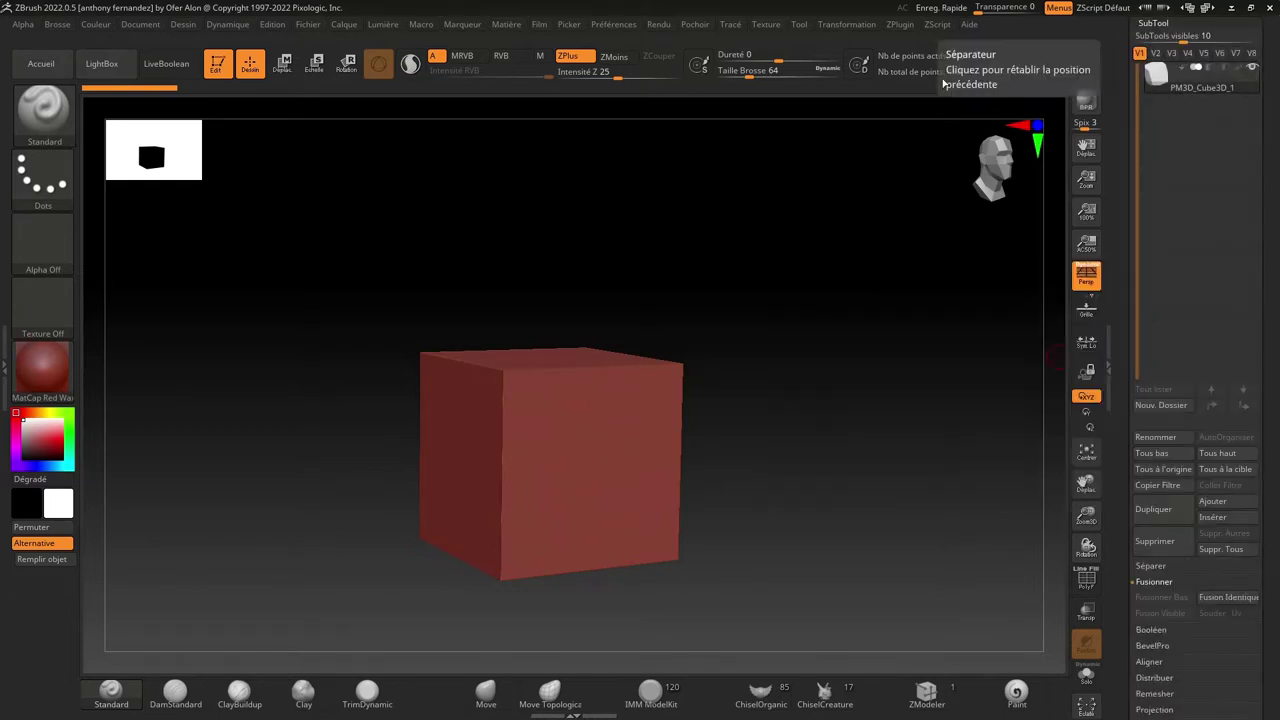
{"action": "left_click", "coordinate": [899, 26]}
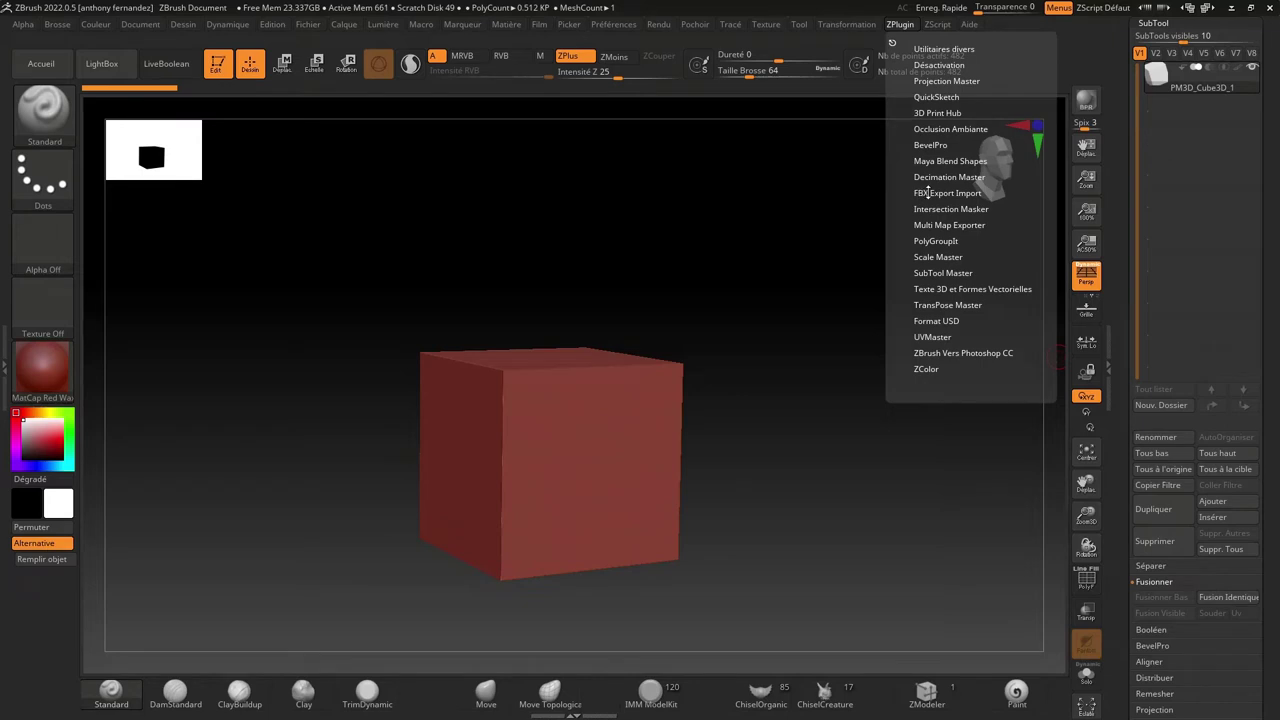
- Import TO_00.fbx from CREATIONS AF > 1 CREATIONS > ICLONE 8 > CC4 Exportations via the FBX plugin
{"action": "left_click", "coordinate": [928, 192]}
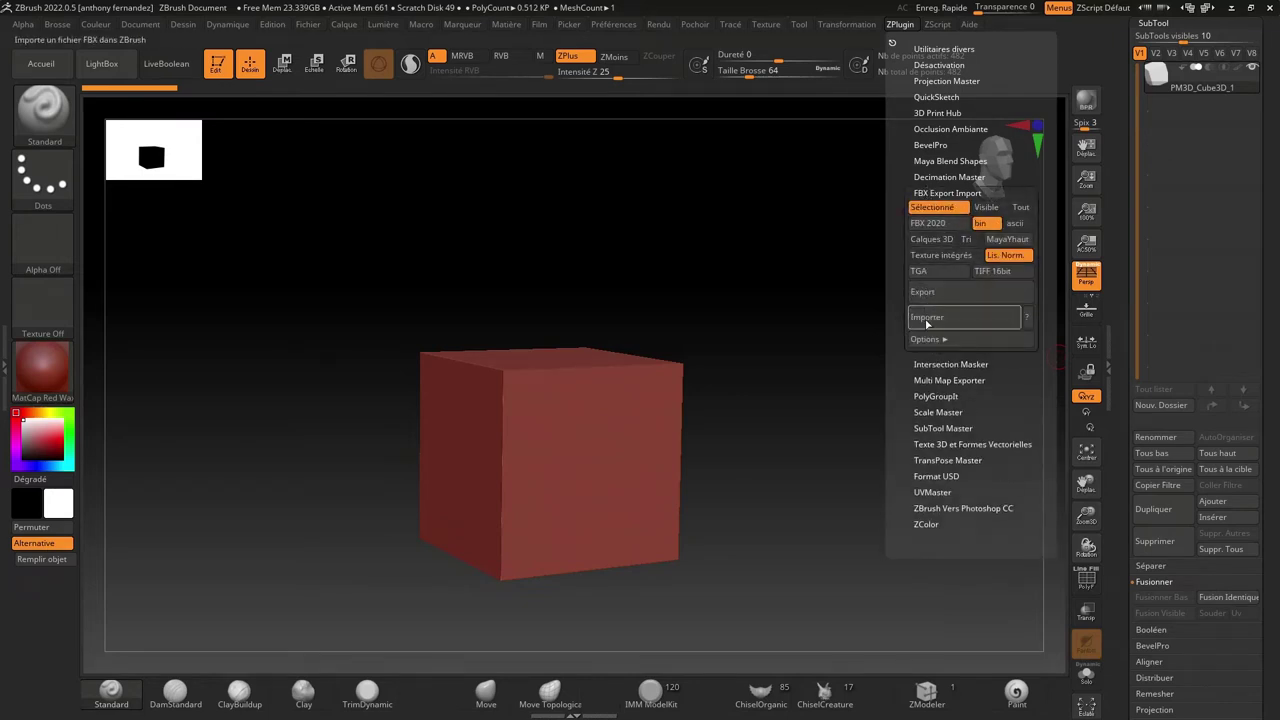
{"action": "left_click", "coordinate": [927, 318]}
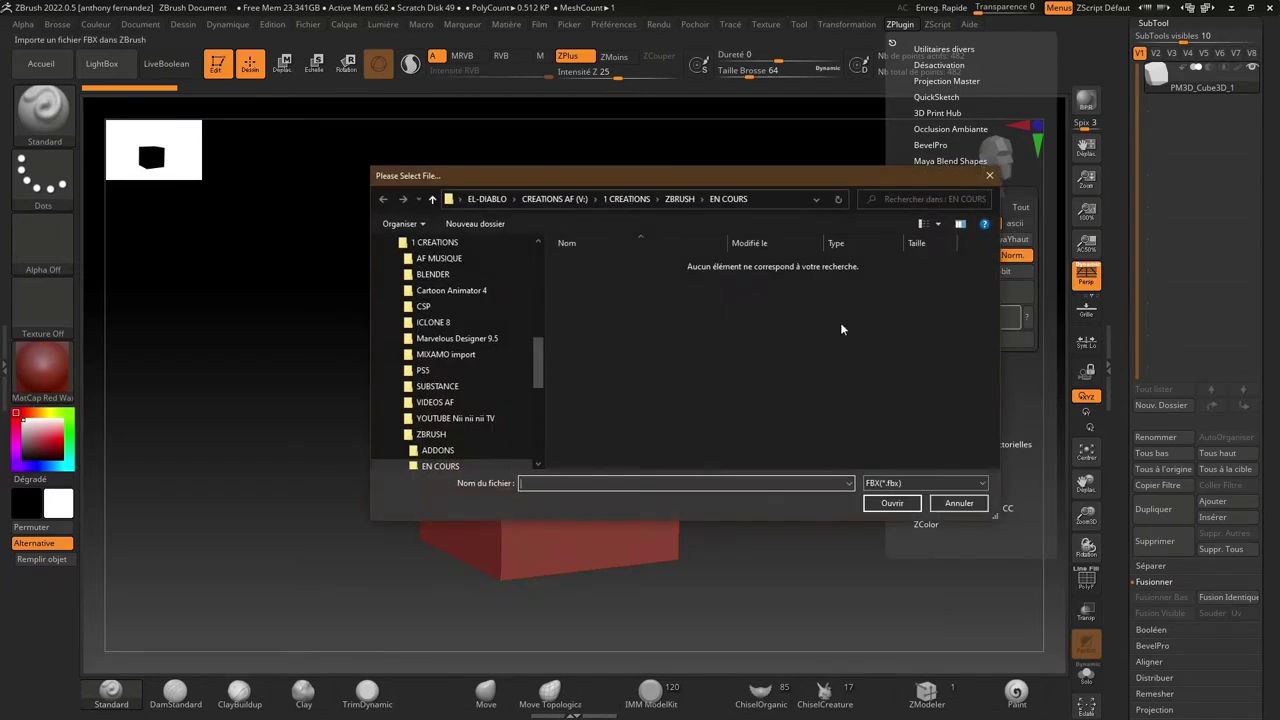
{"action": "left_click", "coordinate": [555, 199]}
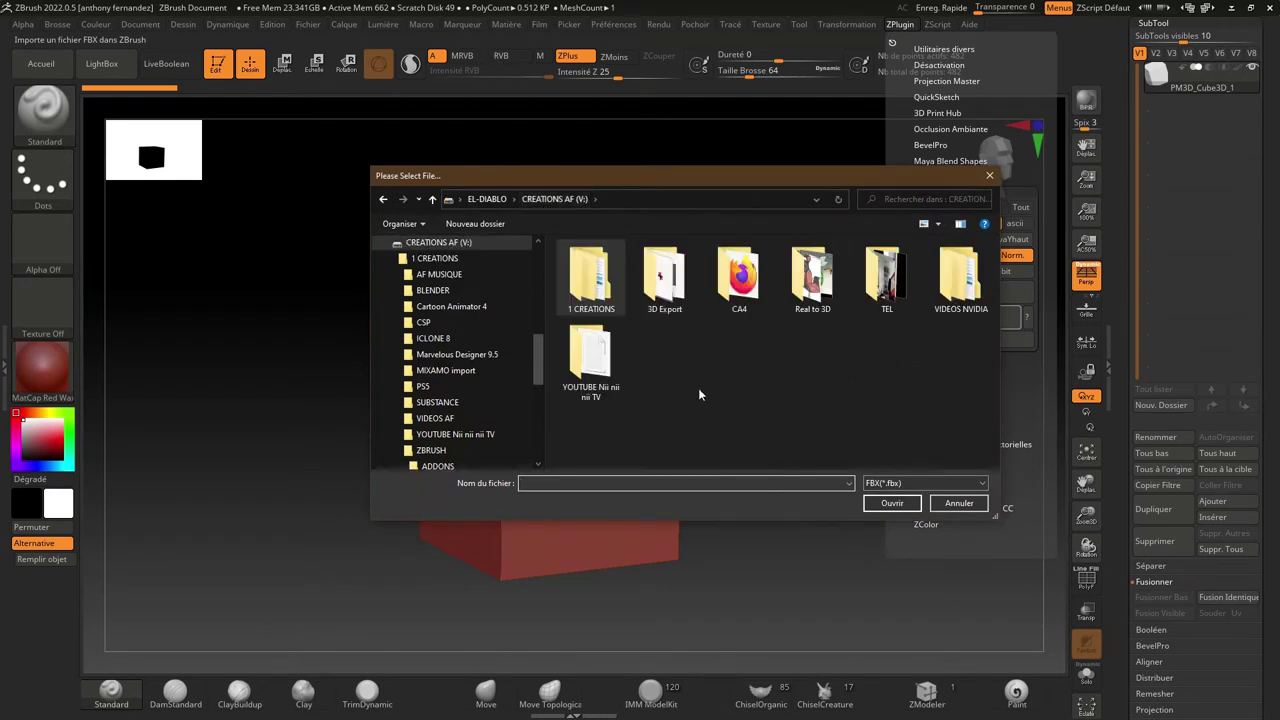
{"action": "double_click", "coordinate": [590, 277]}
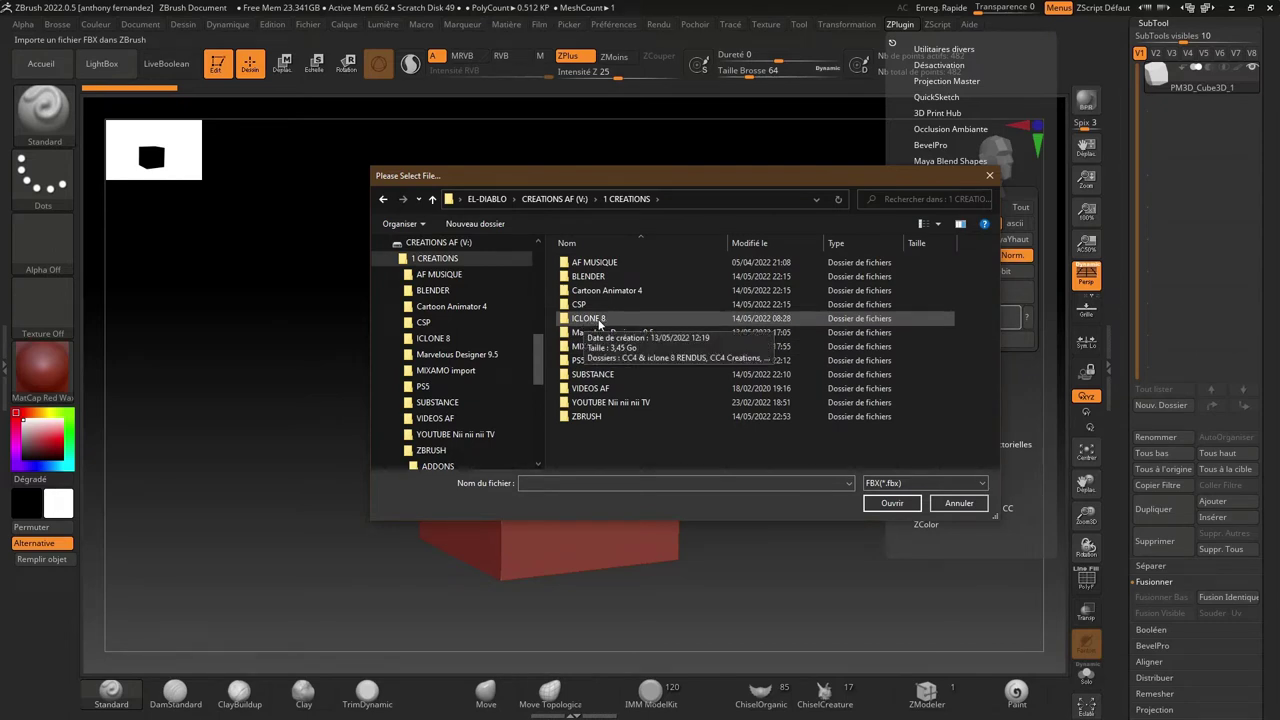
{"action": "double_click", "coordinate": [590, 318]}
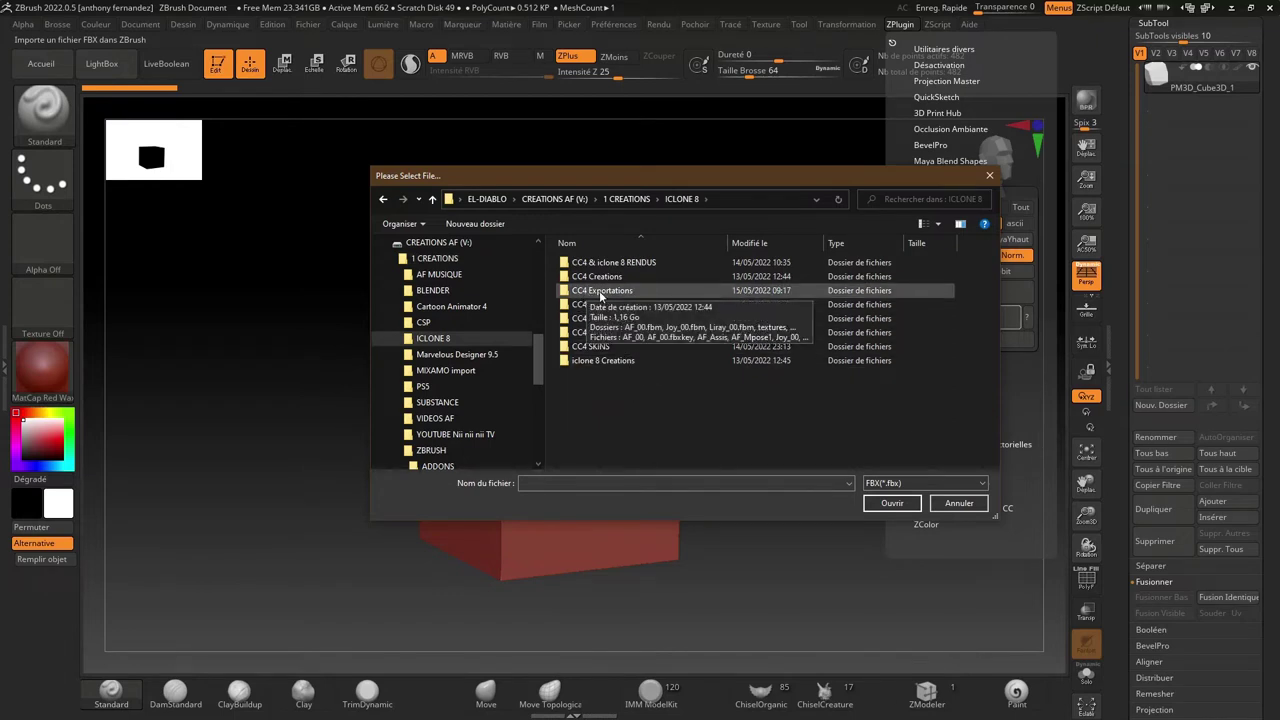
{"action": "double_click", "coordinate": [600, 290]}
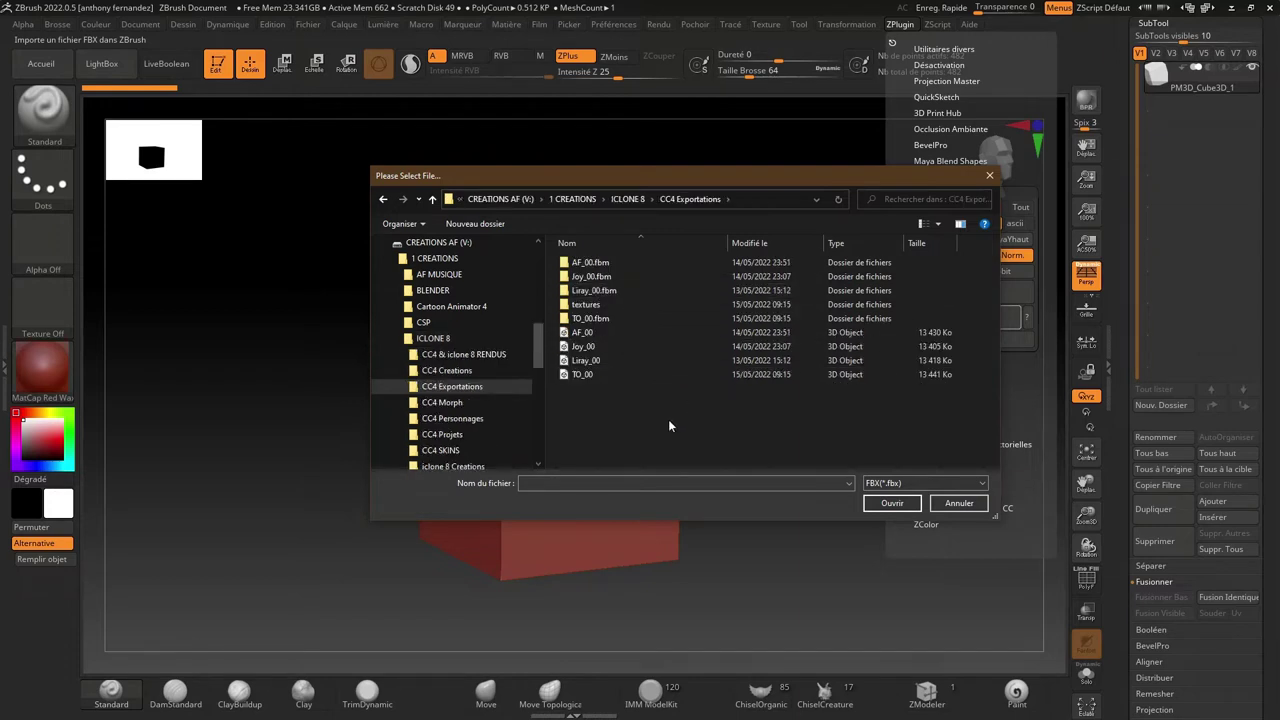
{"action": "left_click", "coordinate": [583, 376]}
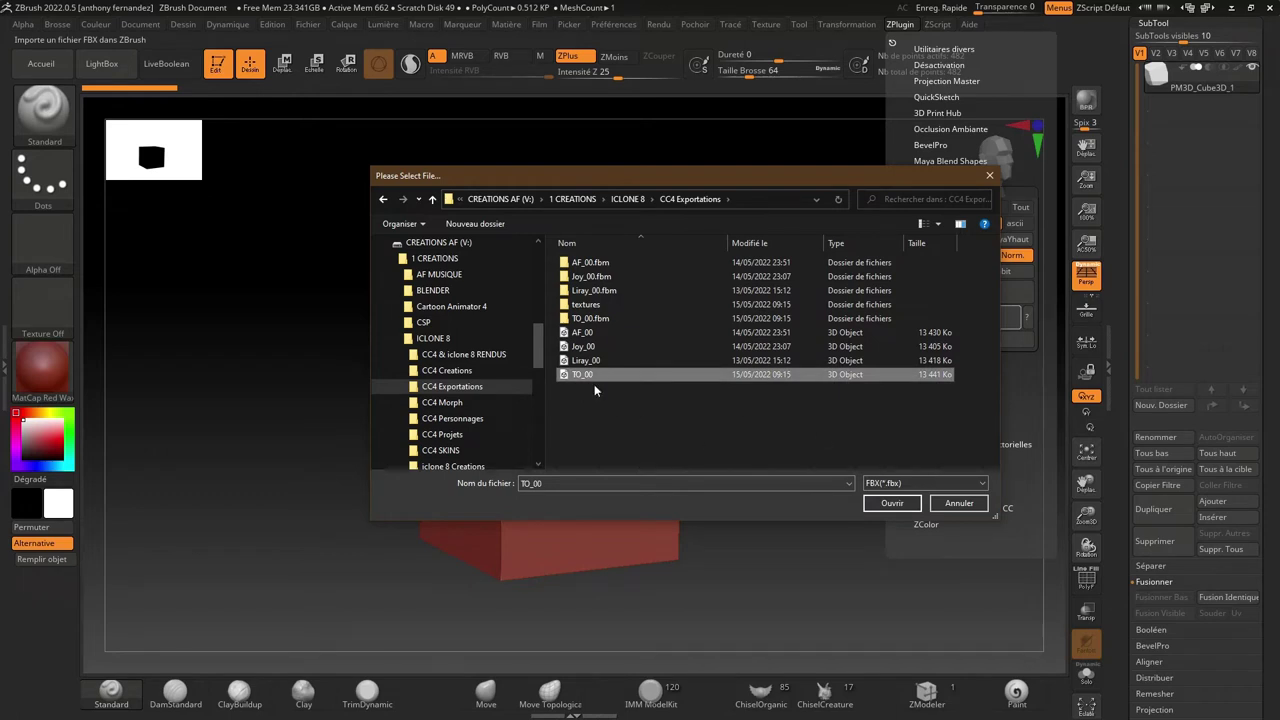
{"action": "left_click", "coordinate": [880, 505]}
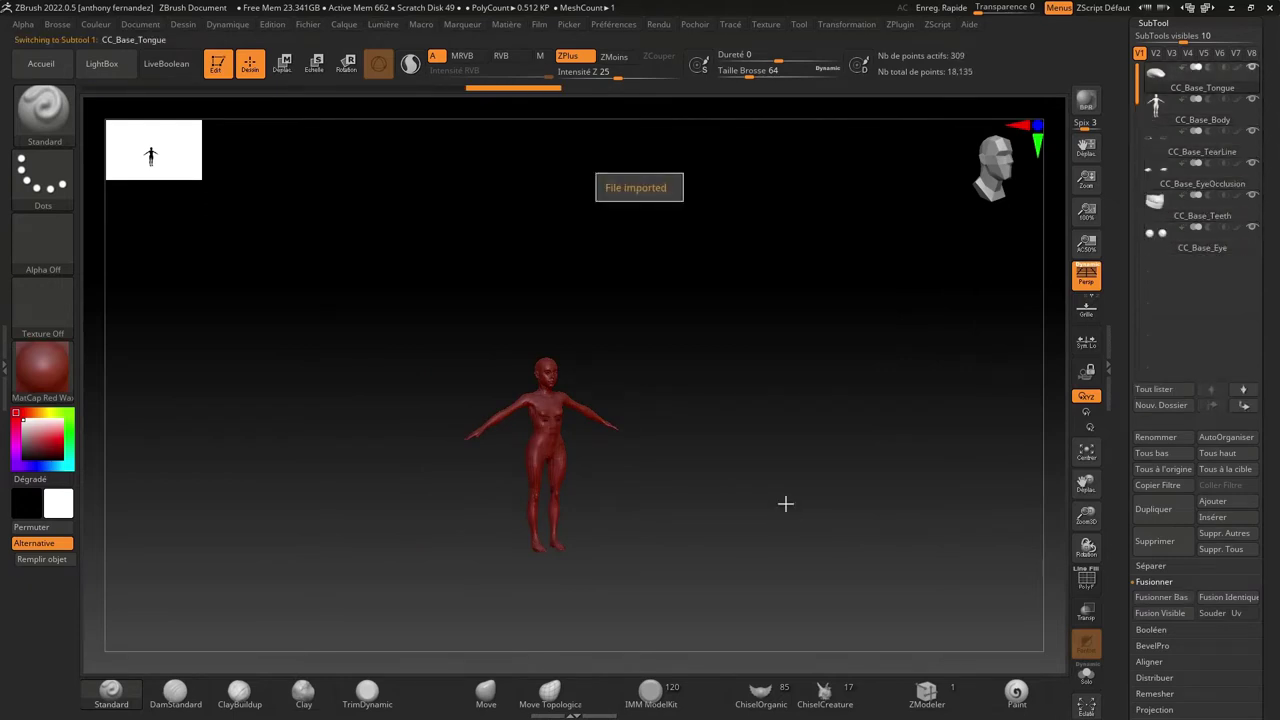
- Turn on the floor grid and orbit and zoom around the imported character
{"action": "left_click", "coordinate": [1085, 312]}
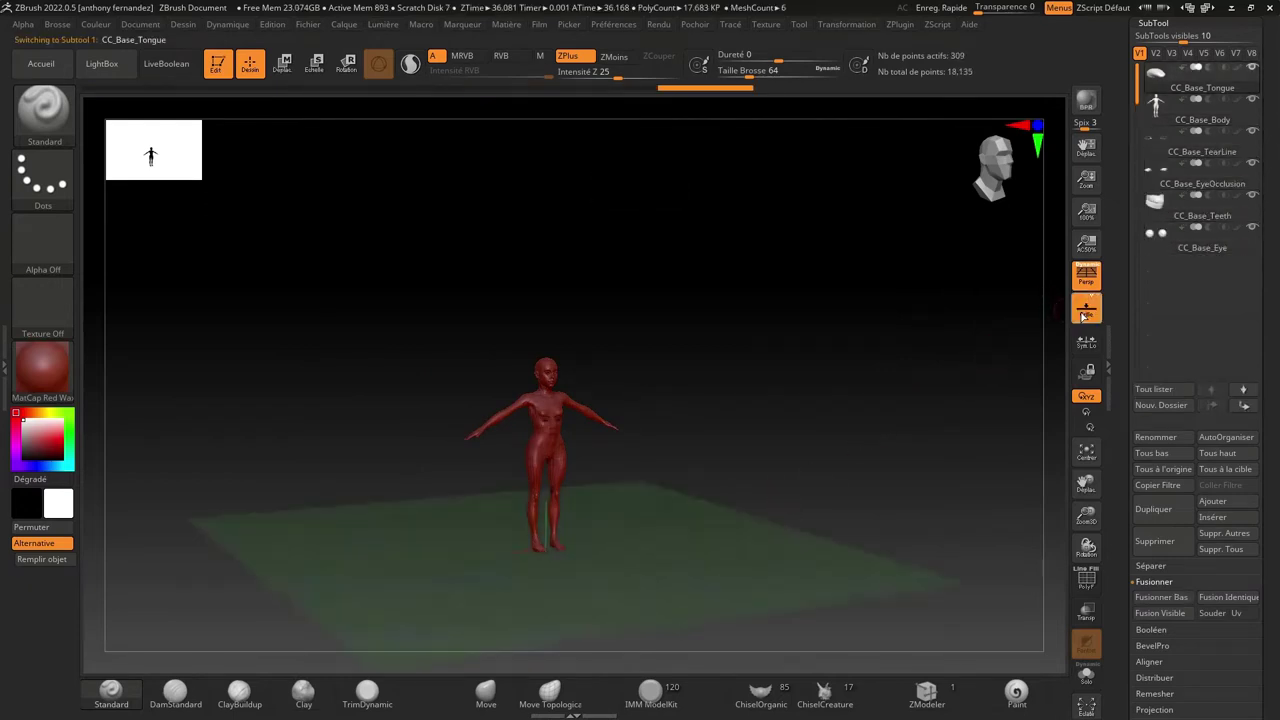
{"action": "left_click_drag", "start_coordinate": [877, 420], "coordinate": [894, 434]}
{"action": "mouse_move", "coordinate": [1086, 516]}
{"action": "left_mouse_down"}
{"action": "mouse_move", "coordinate": [1086, 487]}
{"action": "mouse_move", "coordinate": [983, 420]}
{"action": "left_mouse_up"}
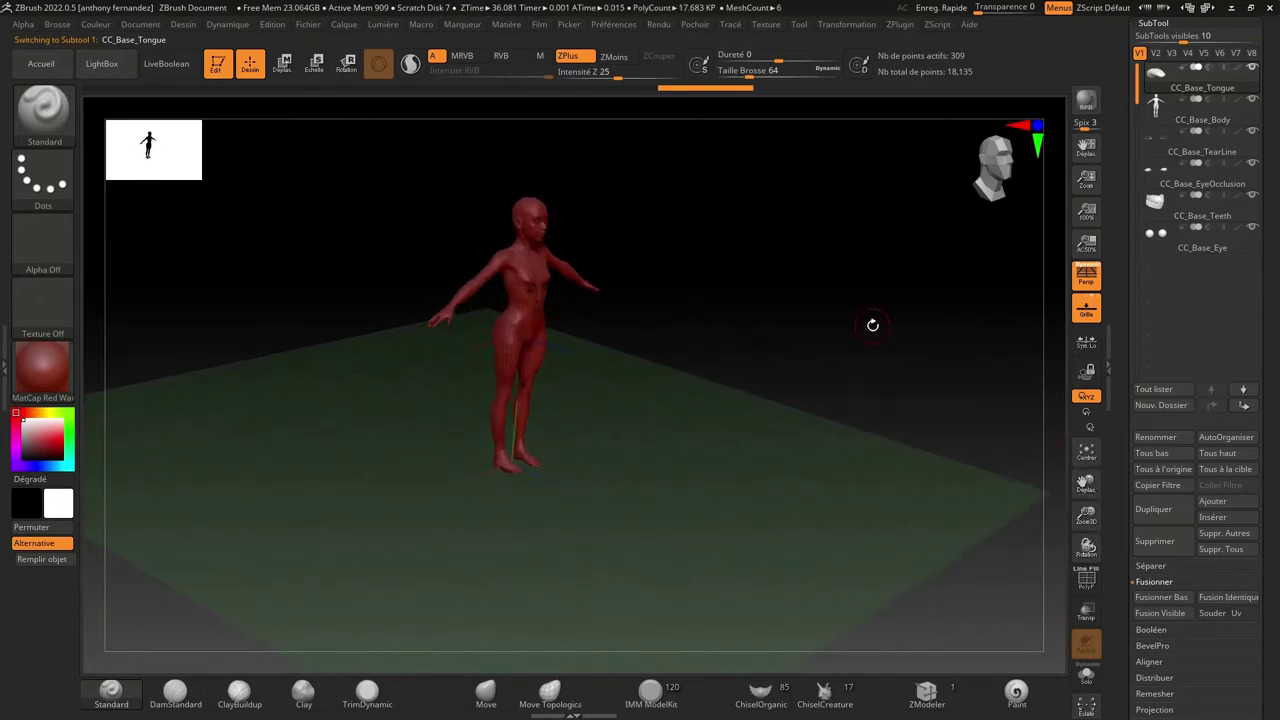
{"action": "left_click_drag", "start_coordinate": [872, 325], "coordinate": [847, 316]}
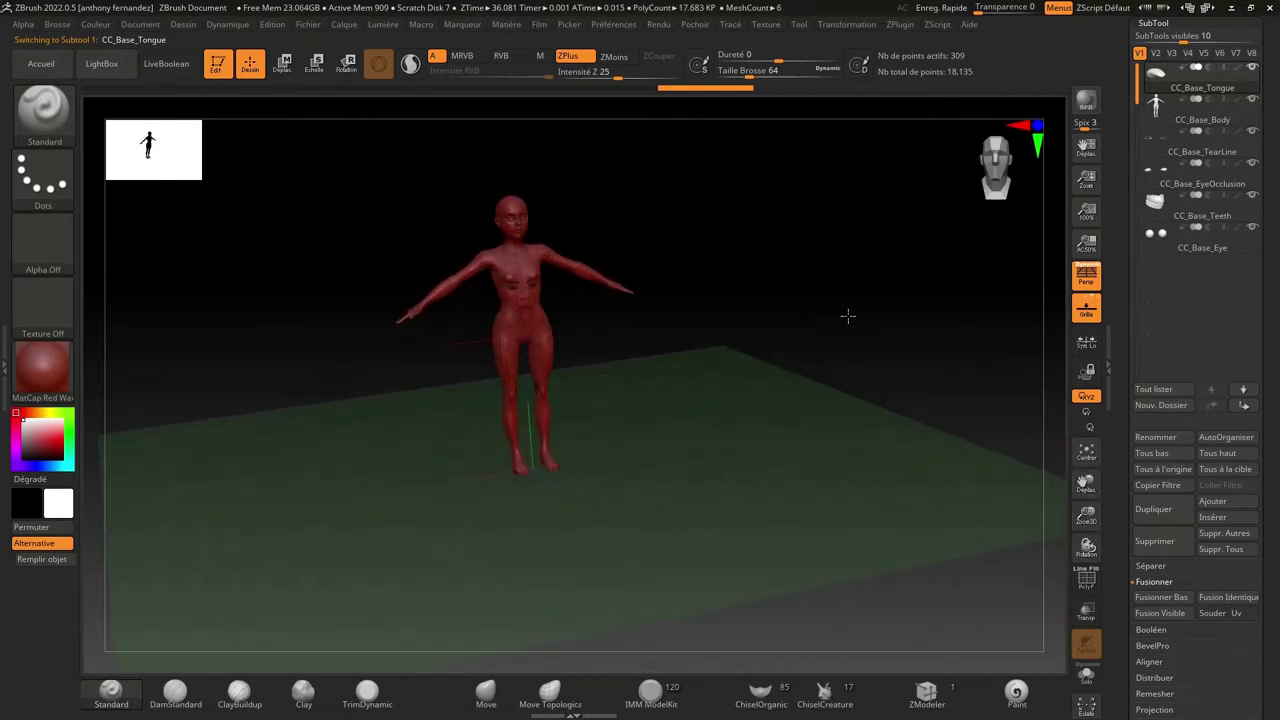
{"action": "mouse_move", "coordinate": [1086, 516]}
{"action": "left_mouse_down"}
{"action": "mouse_move", "coordinate": [1086, 530]}
{"action": "mouse_move", "coordinate": [1128, 543]}
{"action": "left_mouse_up"}
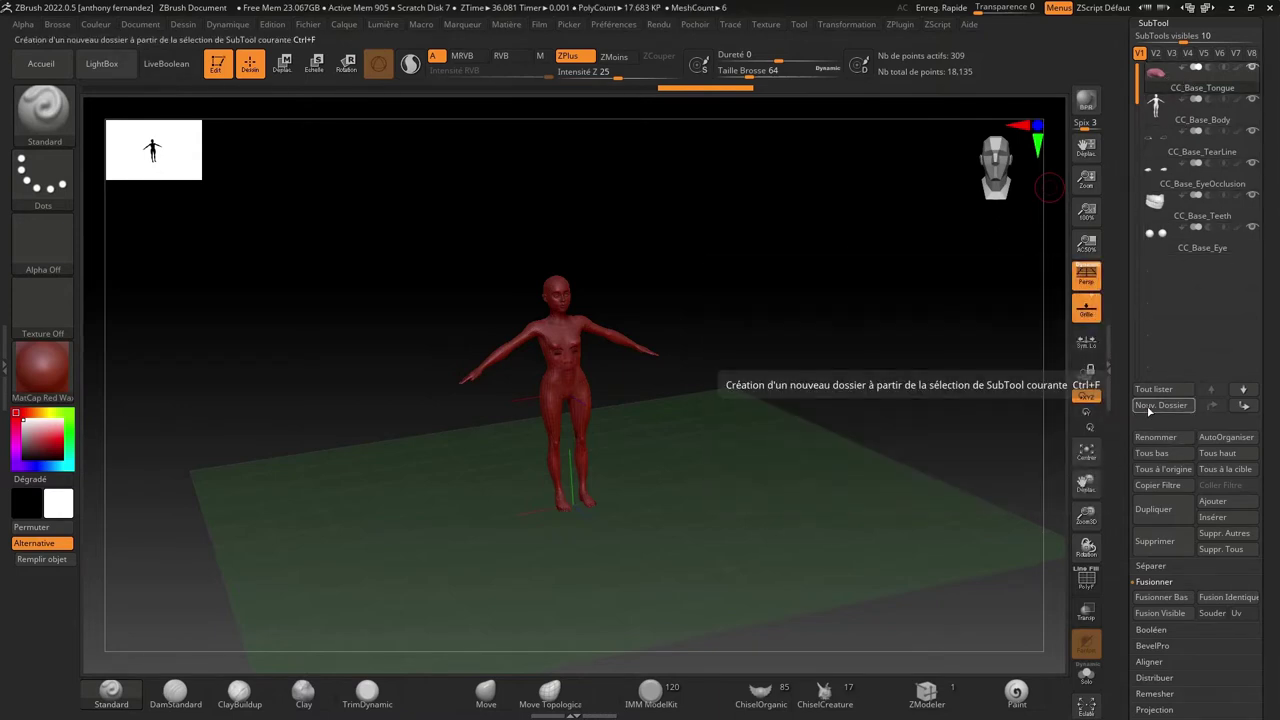
- Create a subtool folder named FBX and move the body and tear line subtools into it
{"action": "left_click", "coordinate": [1148, 406]}
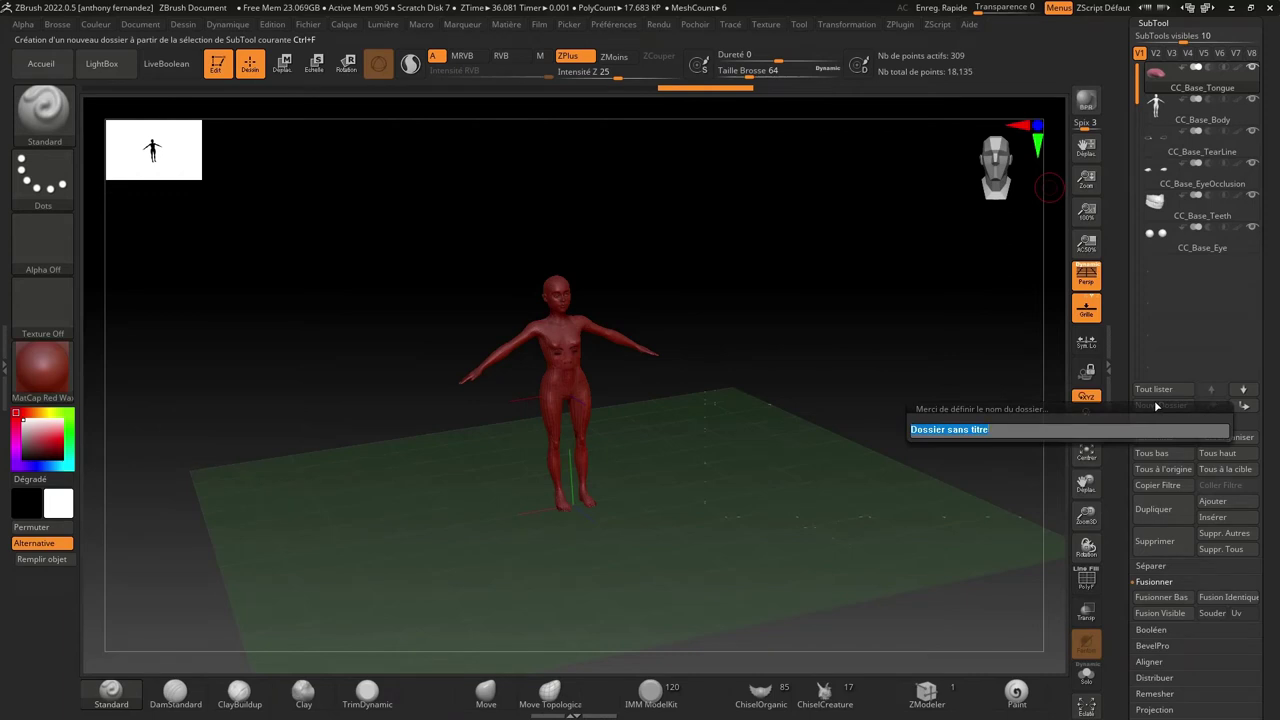
{"action": "type", "text": "FBX"}
{"action": "key", "text": "Return"}
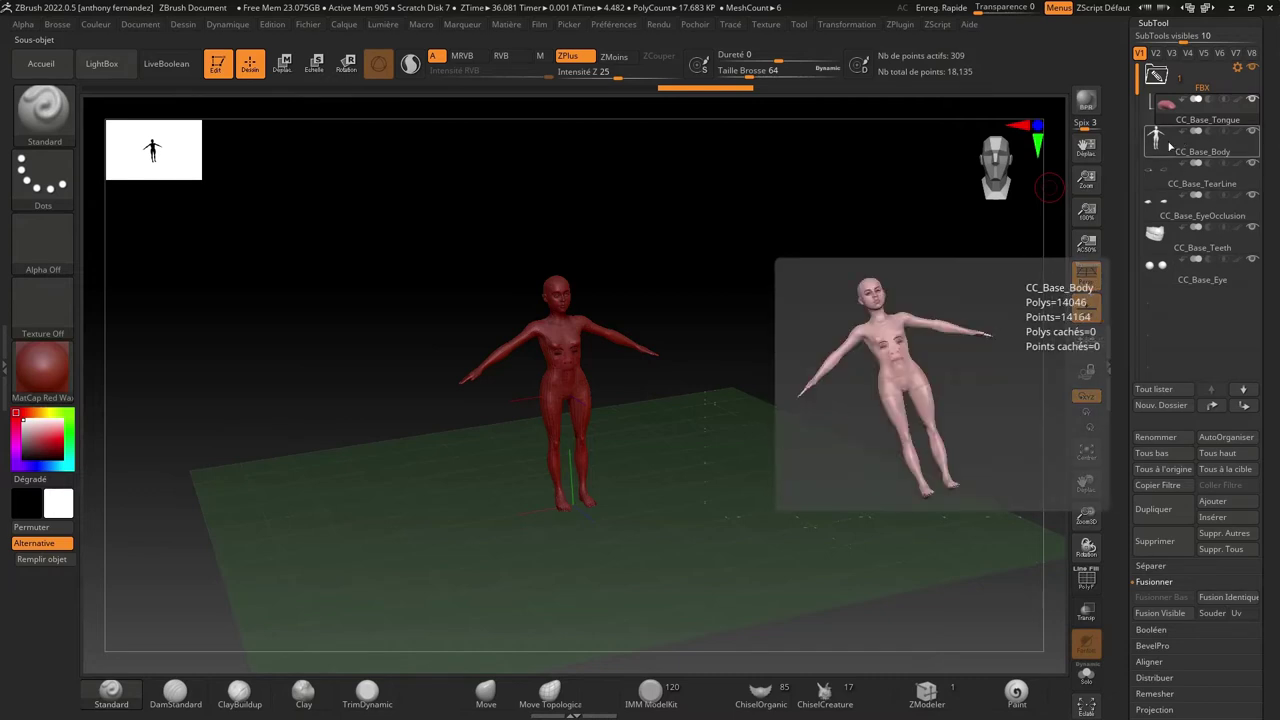
{"action": "mouse_move", "coordinate": [1172, 125]}
{"action": "left_mouse_down"}
{"action": "mouse_move", "coordinate": [1177, 185]}
{"action": "mouse_move", "coordinate": [1177, 152]}
{"action": "left_mouse_up"}
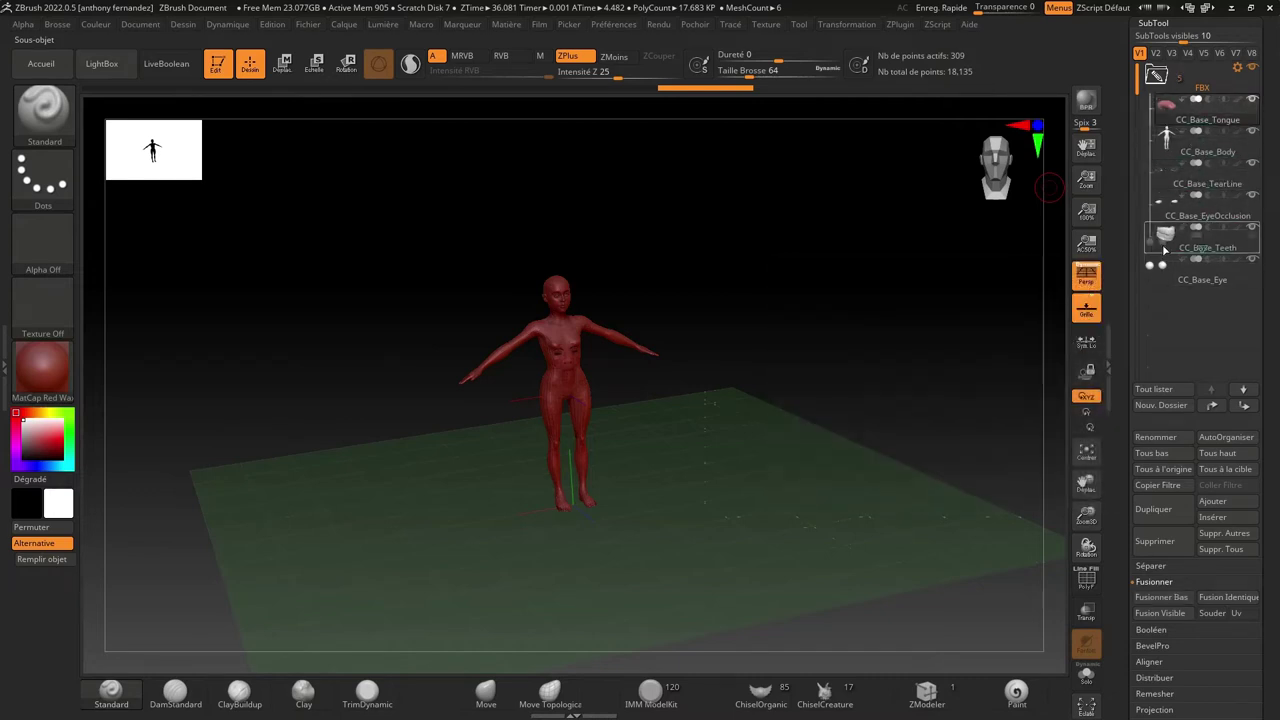
- Duplicate CC_Base_Body, move CC_Base_Body1 below the collapsed FBX folder, and solo it
{"action": "left_click", "coordinate": [1177, 152]}
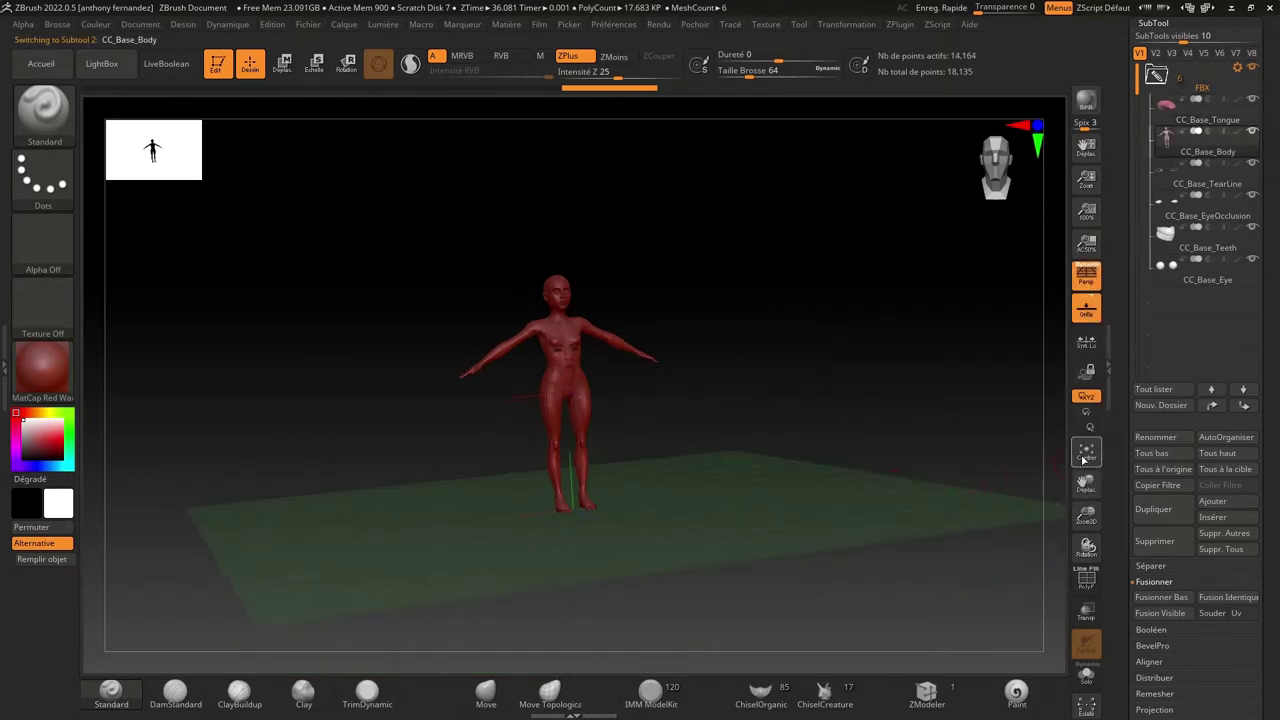
{"action": "key", "text": "f"}
{"action": "left_click_drag", "start_coordinate": [923, 411], "coordinate": [916, 386]}
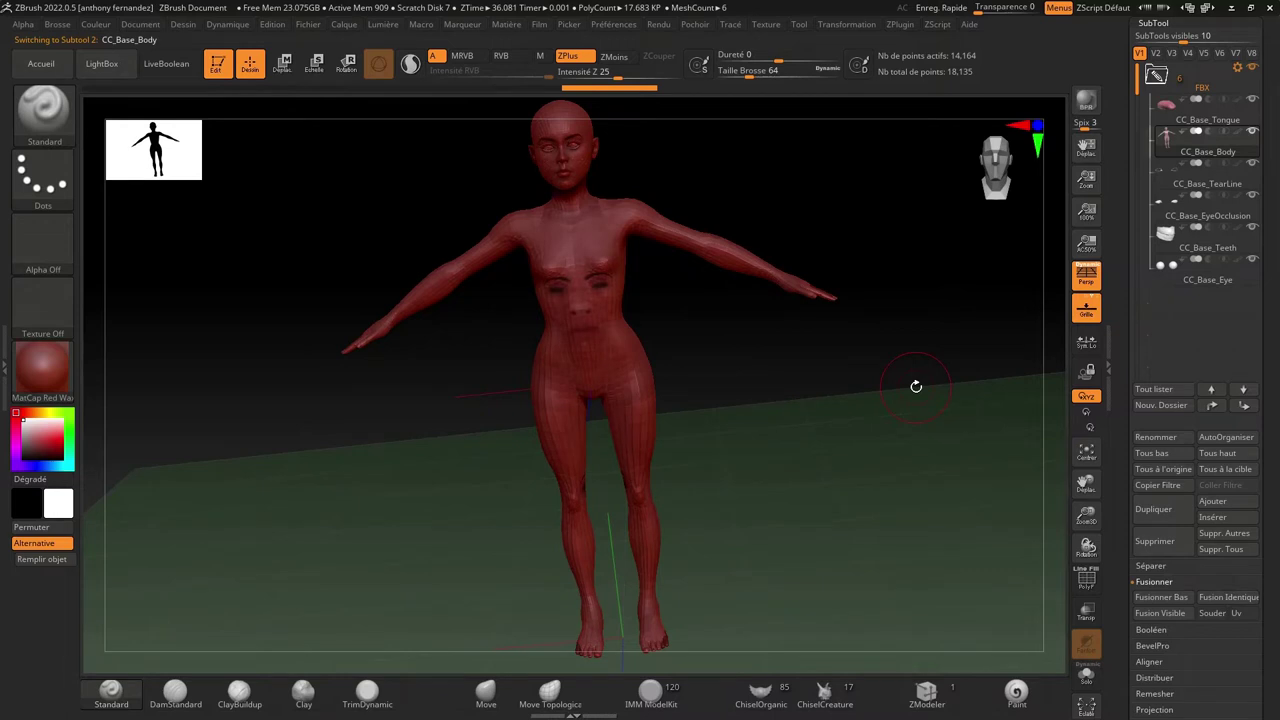
{"action": "mouse_move", "coordinate": [1180, 145]}
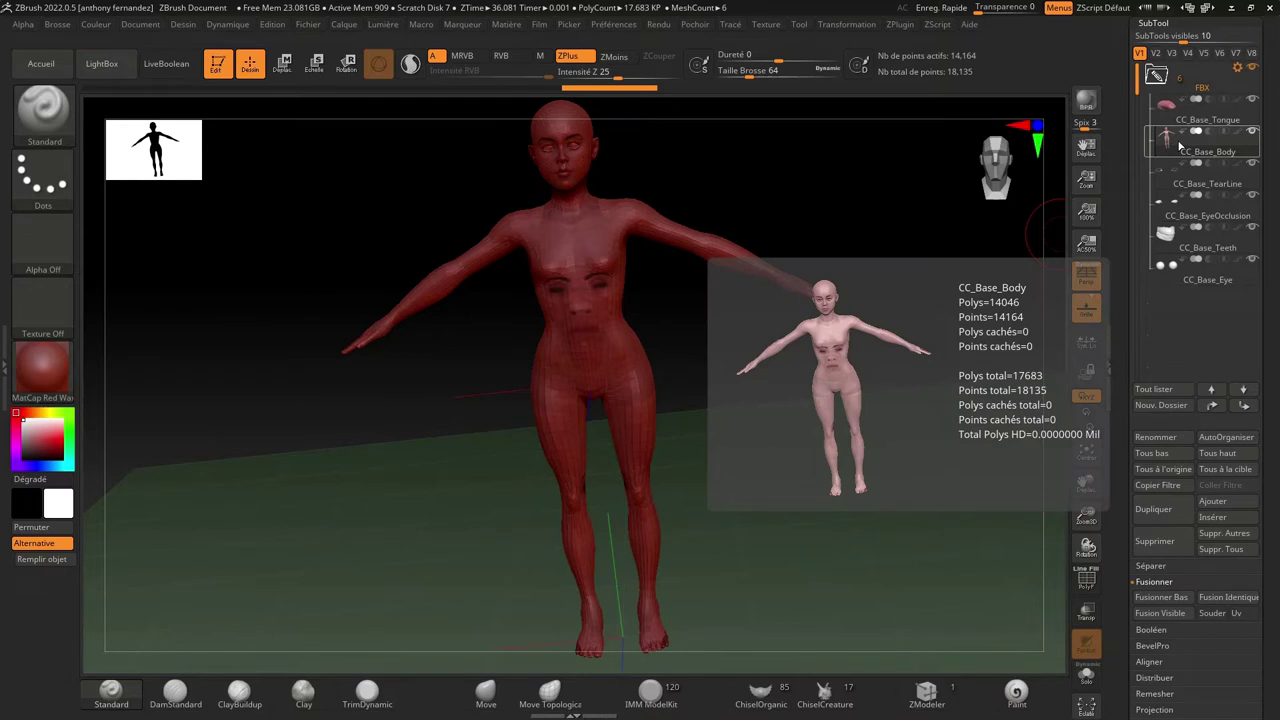
{"action": "left_click", "coordinate": [1153, 509]}
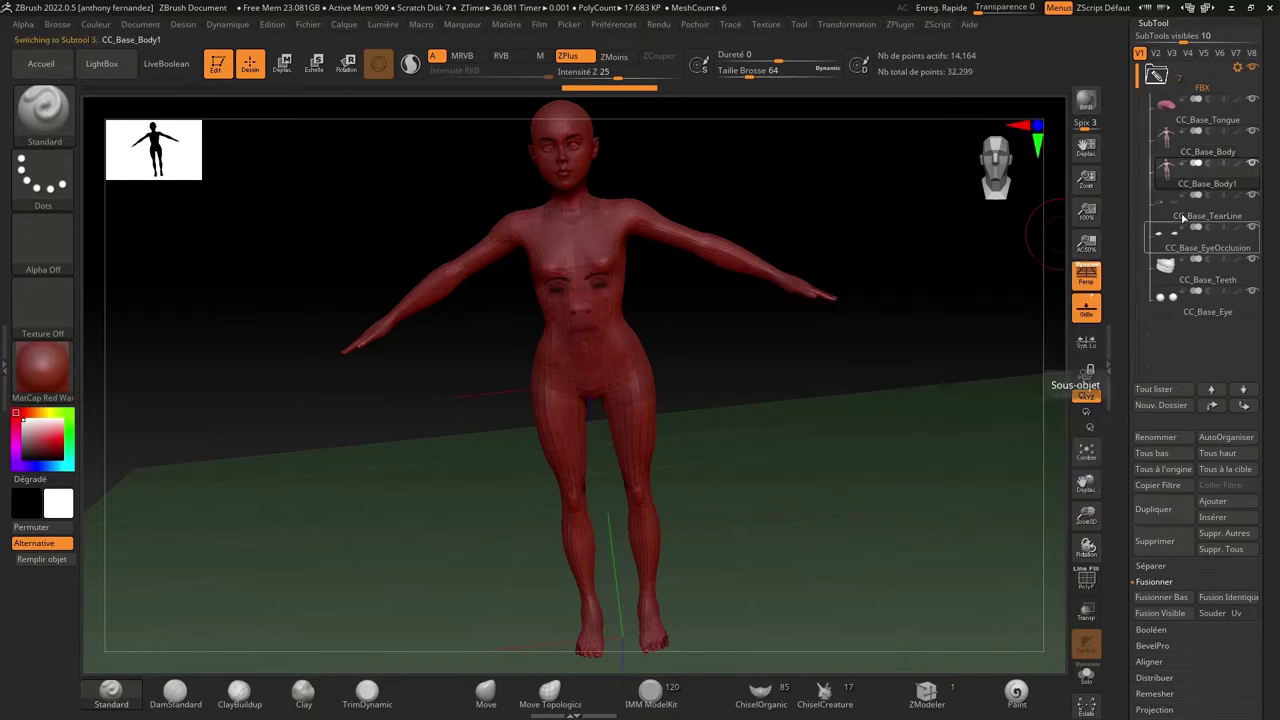
{"action": "left_click_drag", "start_coordinate": [1167, 177], "coordinate": [1178, 326]}
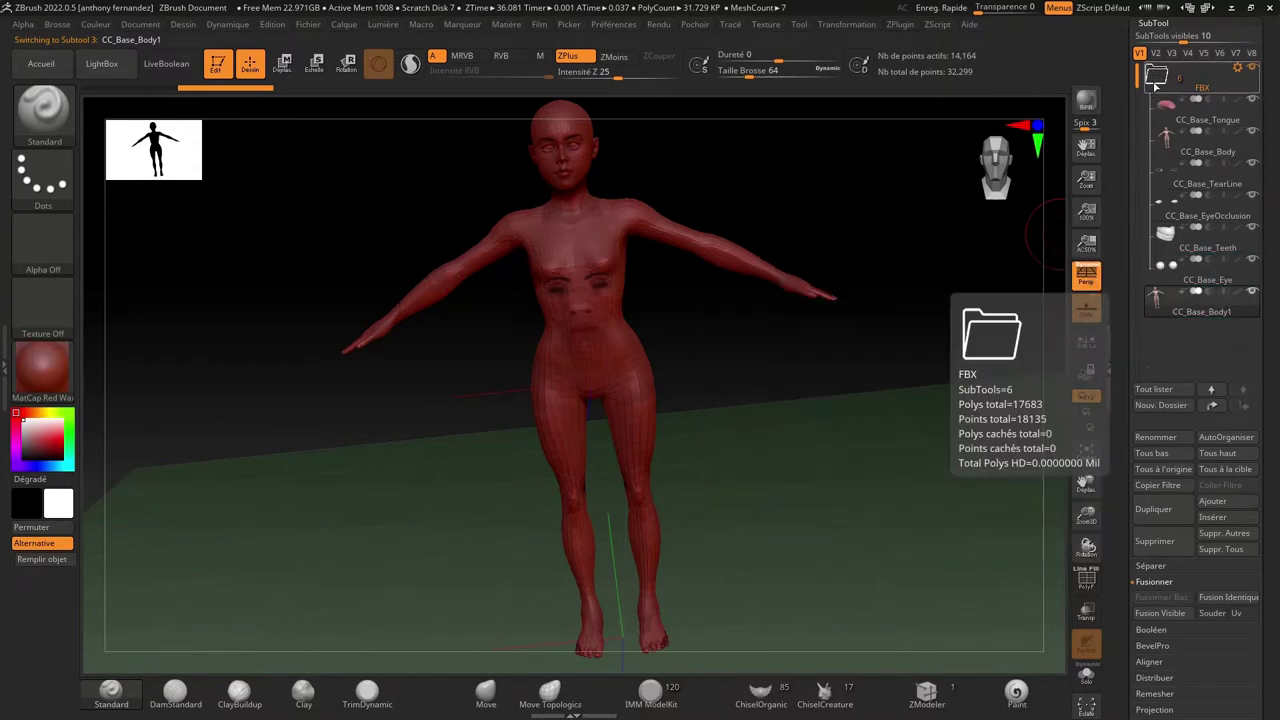
{"action": "left_click", "coordinate": [1157, 77]}
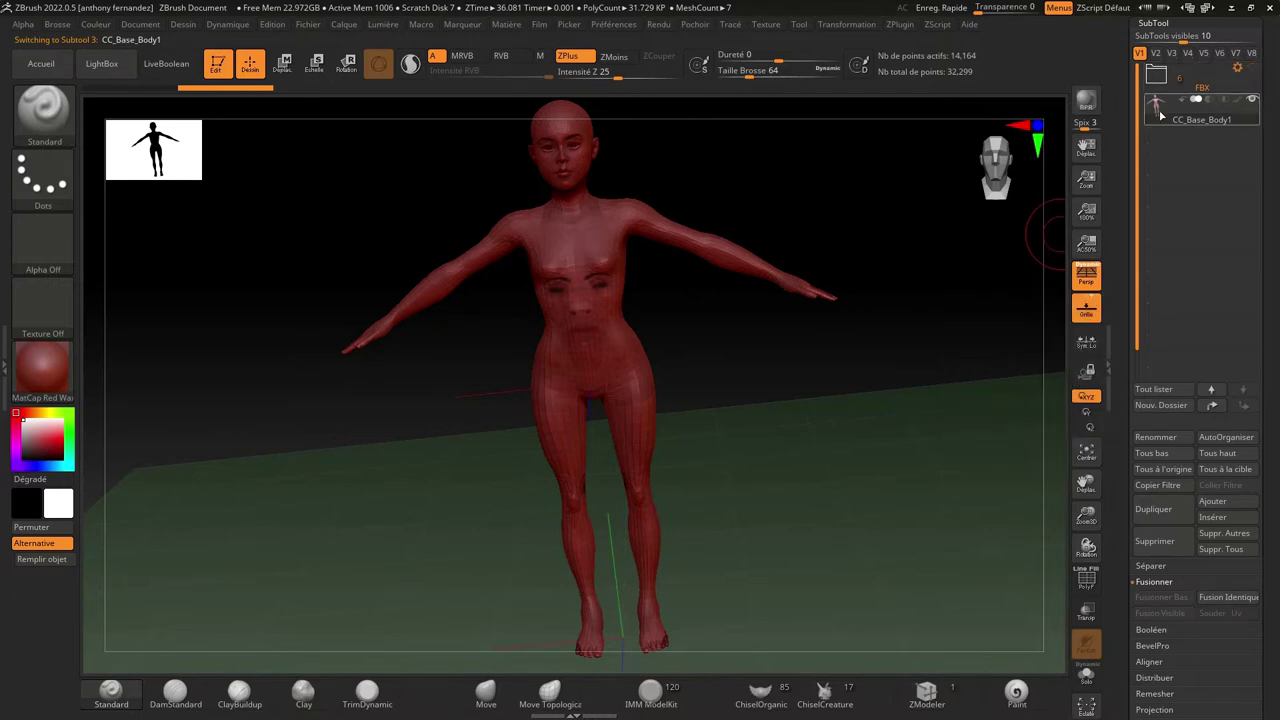
{"action": "left_click", "coordinate": [1253, 68]}
{"action": "mouse_move", "coordinate": [900, 200]}
{"action": "left_mouse_down"}
{"action": "mouse_move", "coordinate": [849, 198]}
{"action": "mouse_move", "coordinate": [880, 223]}
{"action": "mouse_move", "coordinate": [874, 280]}
{"action": "mouse_move", "coordinate": [802, 283]}
{"action": "mouse_move", "coordinate": [906, 266]}
{"action": "mouse_move", "coordinate": [923, 277]}
{"action": "mouse_move", "coordinate": [918, 290]}
{"action": "left_mouse_up"}
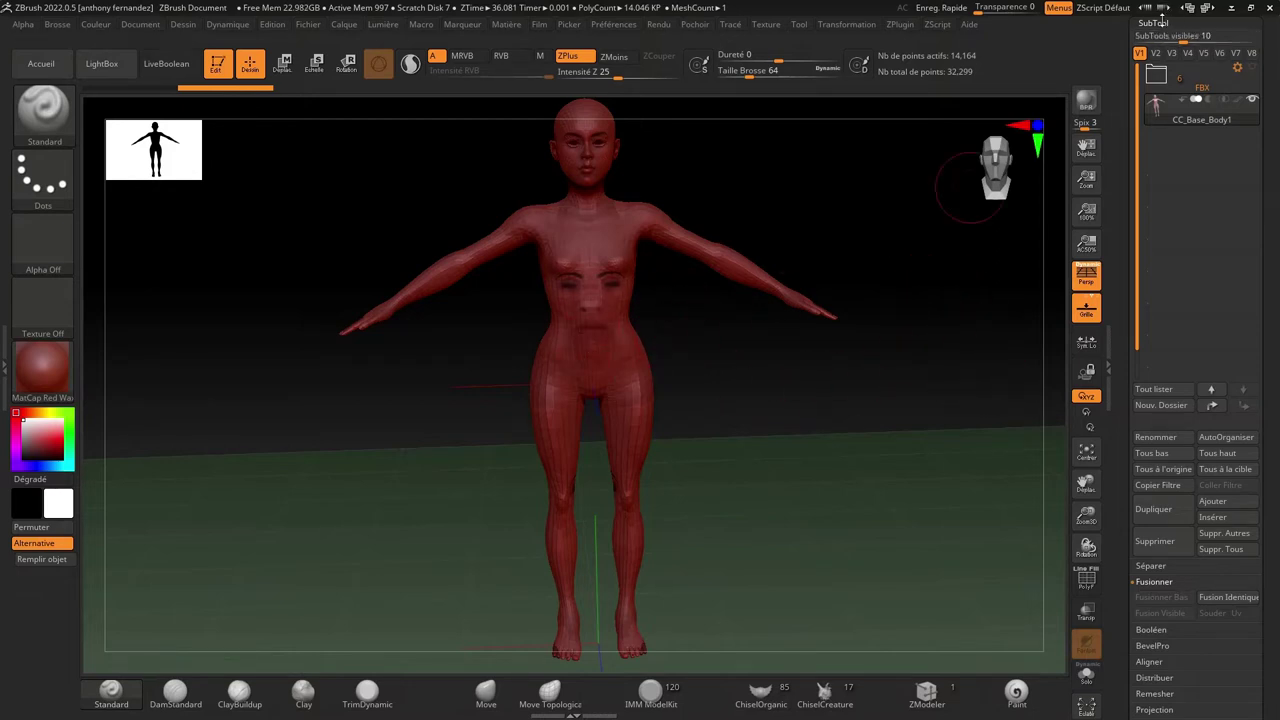
- Turn off Texture Activée to remove the face texture from CC_Base_Body1
{"action": "left_click", "coordinate": [1155, 22]}
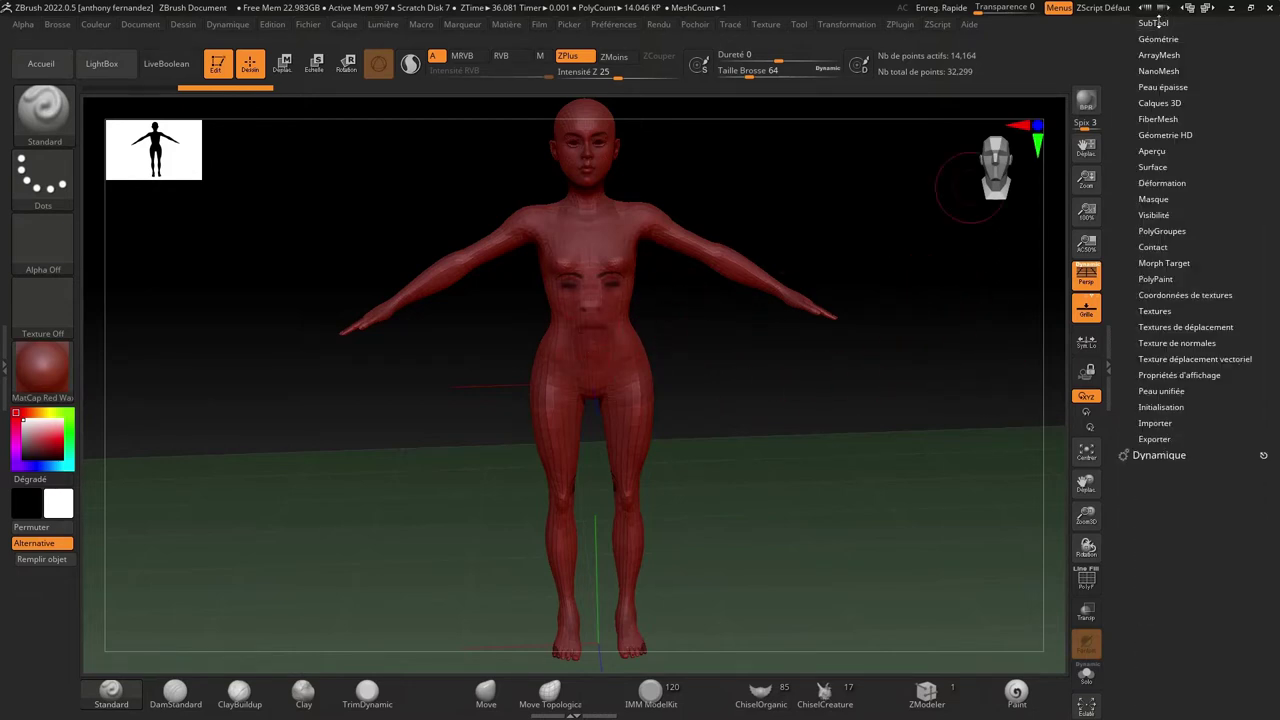
{"action": "left_click", "coordinate": [1146, 310]}
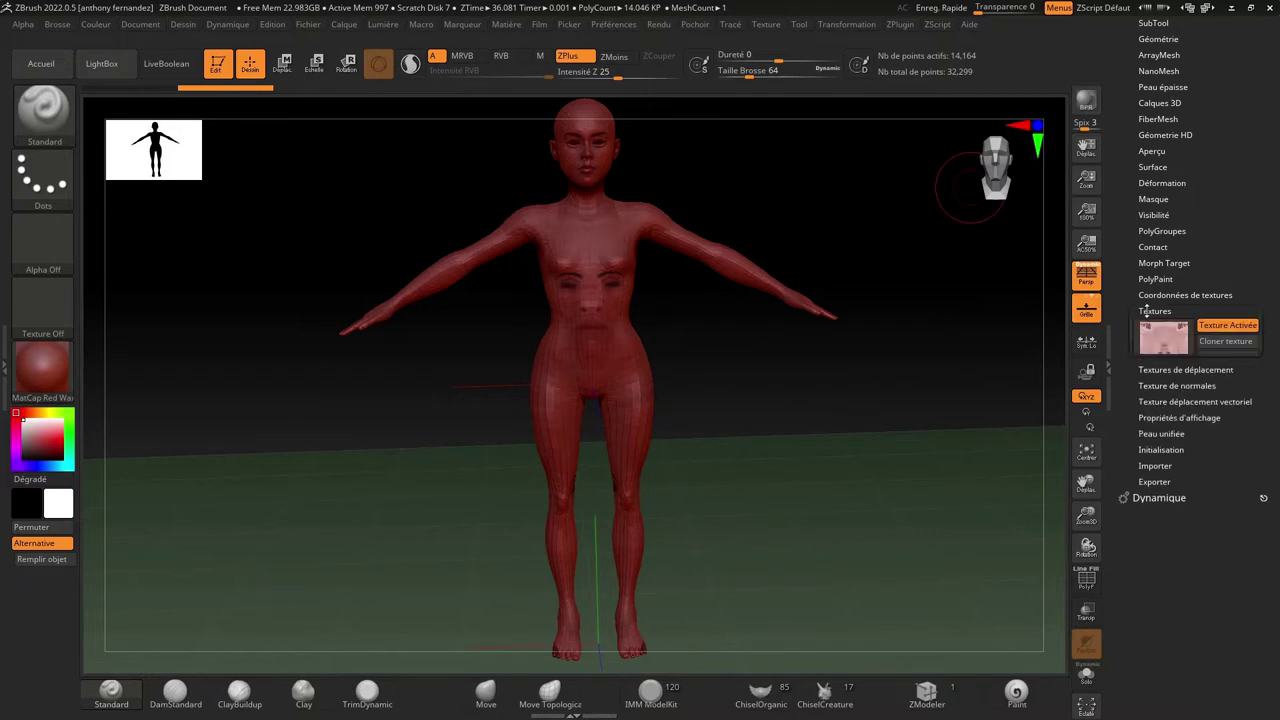
{"action": "left_click", "coordinate": [1224, 326]}
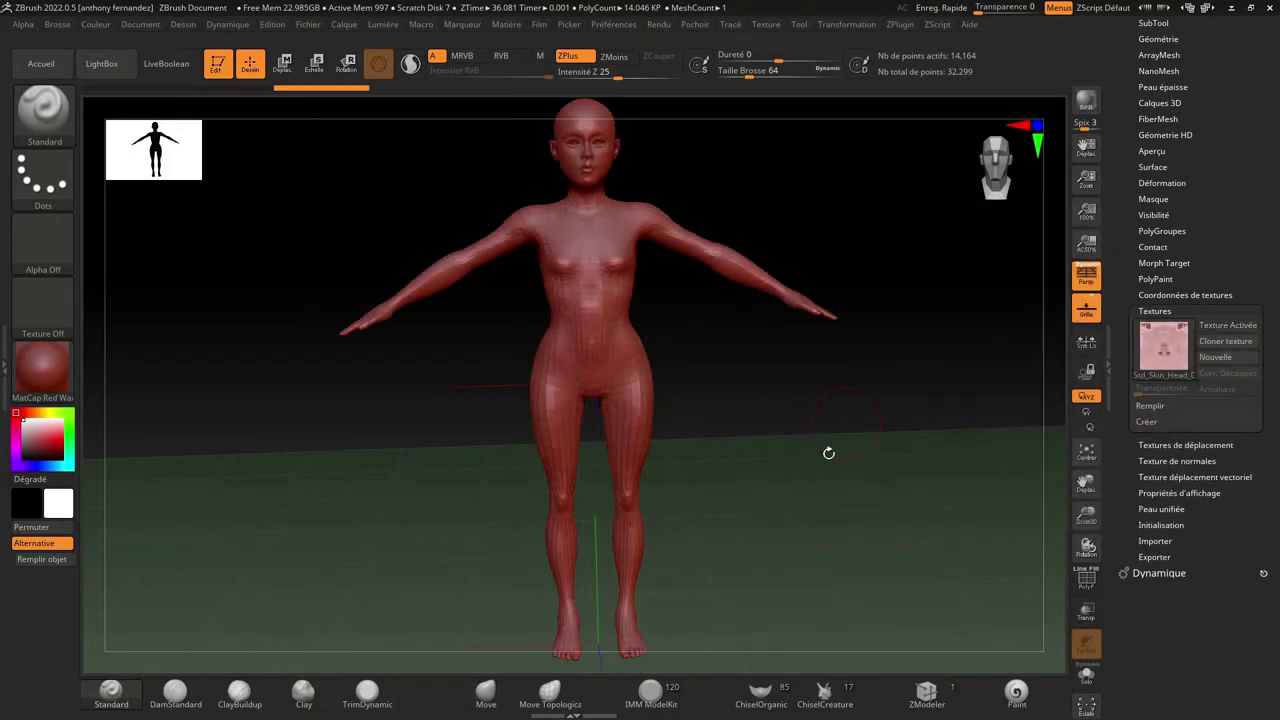
{"action": "left_click_drag", "start_coordinate": [826, 451], "coordinate": [815, 468]}
- Click Diviser twice to subdivide the body to level 3, then inspect the surface
{"action": "scroll", "coordinate": [1267, 184], "scroll_direction": "up", "scroll_amount": 10}
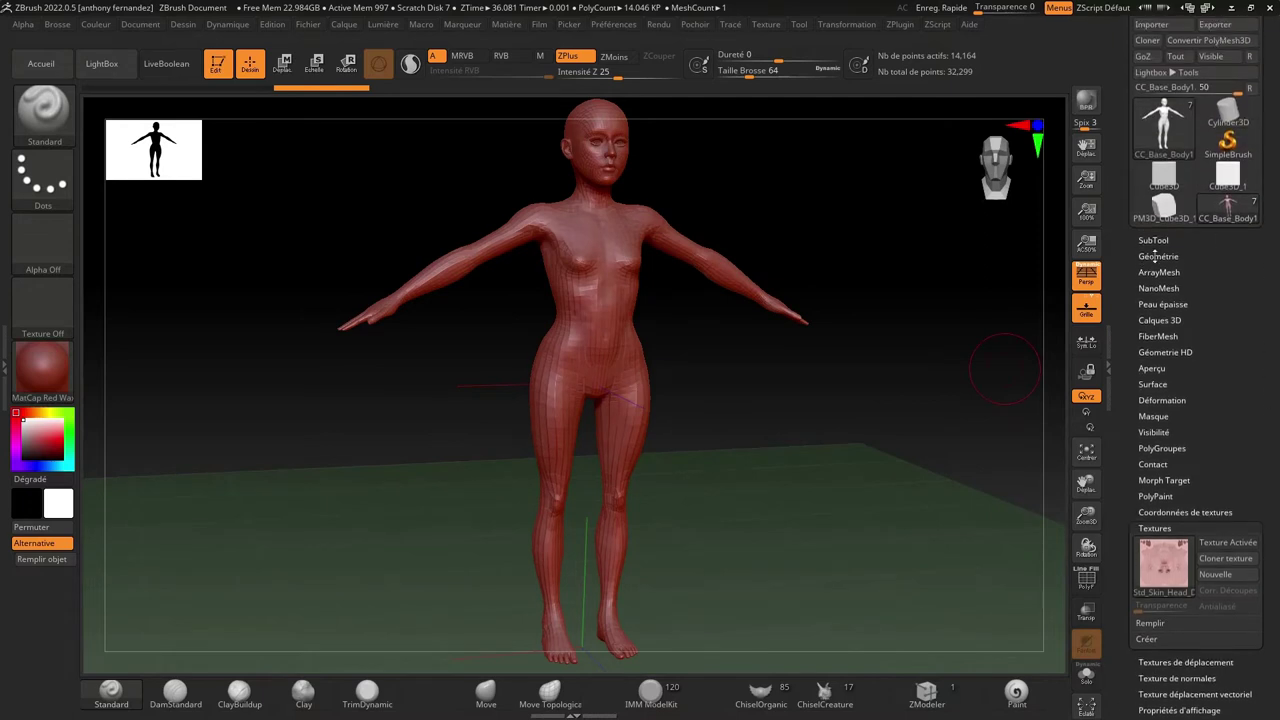
{"action": "left_click", "coordinate": [1158, 222]}
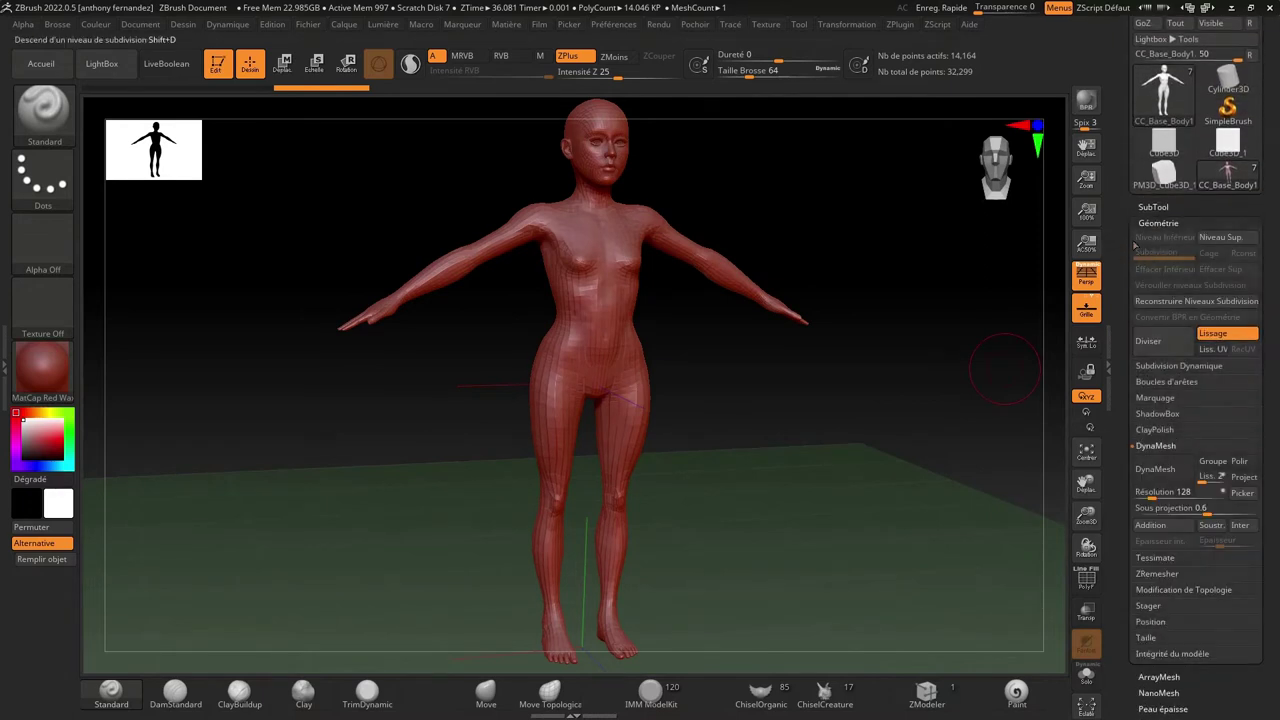
{"action": "left_click", "coordinate": [1152, 343]}
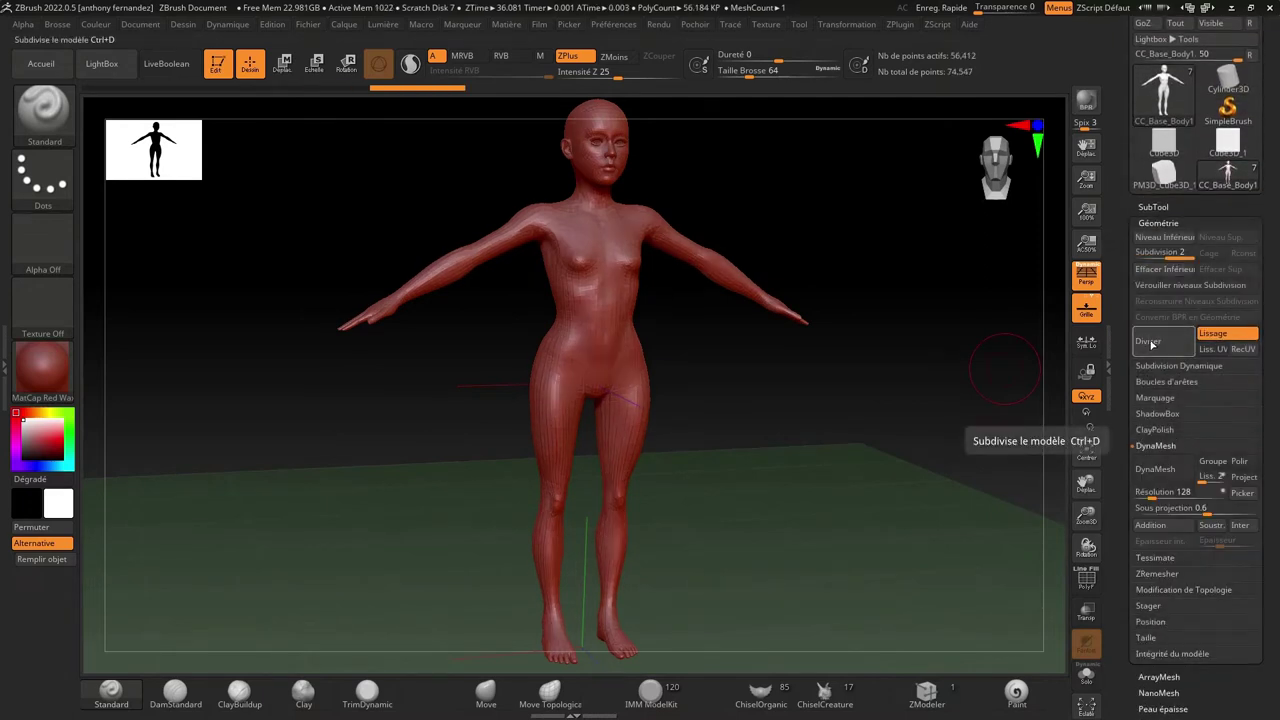
{"action": "left_click", "coordinate": [1152, 343]}
{"action": "mouse_move", "coordinate": [869, 420]}
{"action": "left_mouse_down"}
{"action": "mouse_move", "coordinate": [849, 406]}
{"action": "mouse_move", "coordinate": [877, 389]}
{"action": "mouse_move", "coordinate": [846, 394]}
{"action": "mouse_move", "coordinate": [929, 383]}
{"action": "mouse_move", "coordinate": [849, 375]}
{"action": "left_mouse_up"}
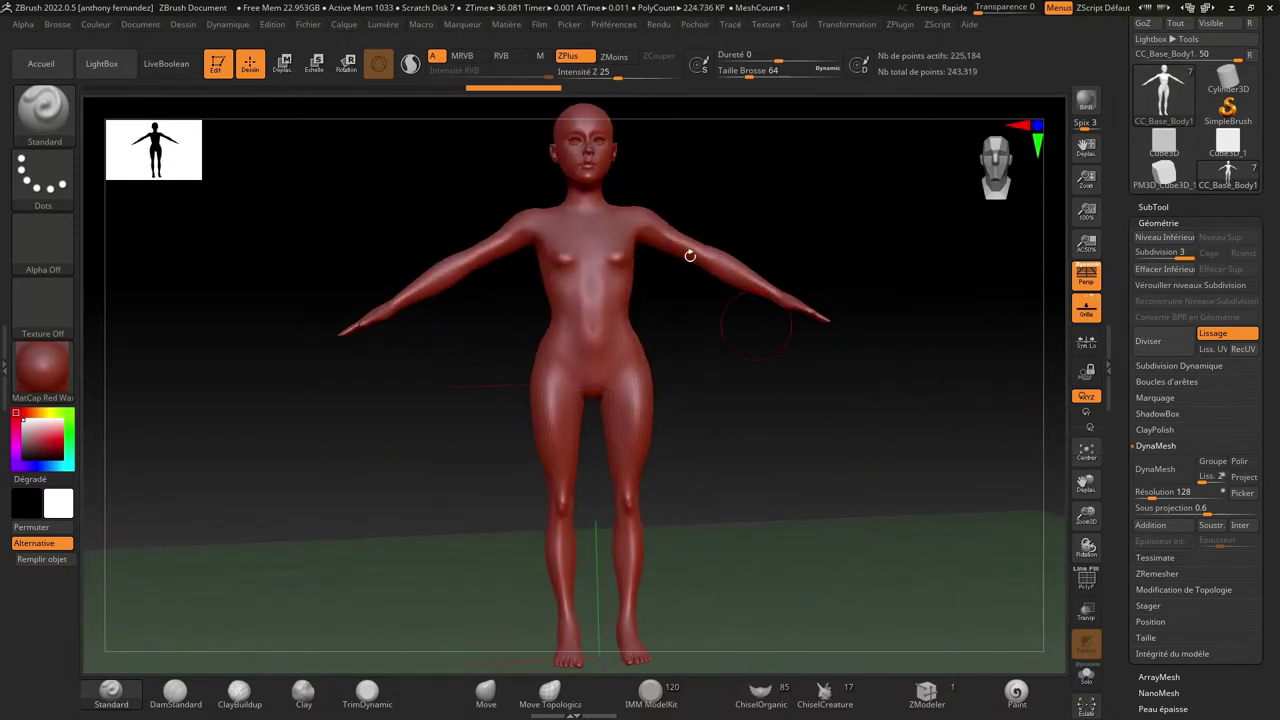
{"action": "left_click_drag", "start_coordinate": [690, 256], "coordinate": [659, 277]}
{"action": "left_click_drag", "start_coordinate": [794, 387], "coordinate": [800, 393]}
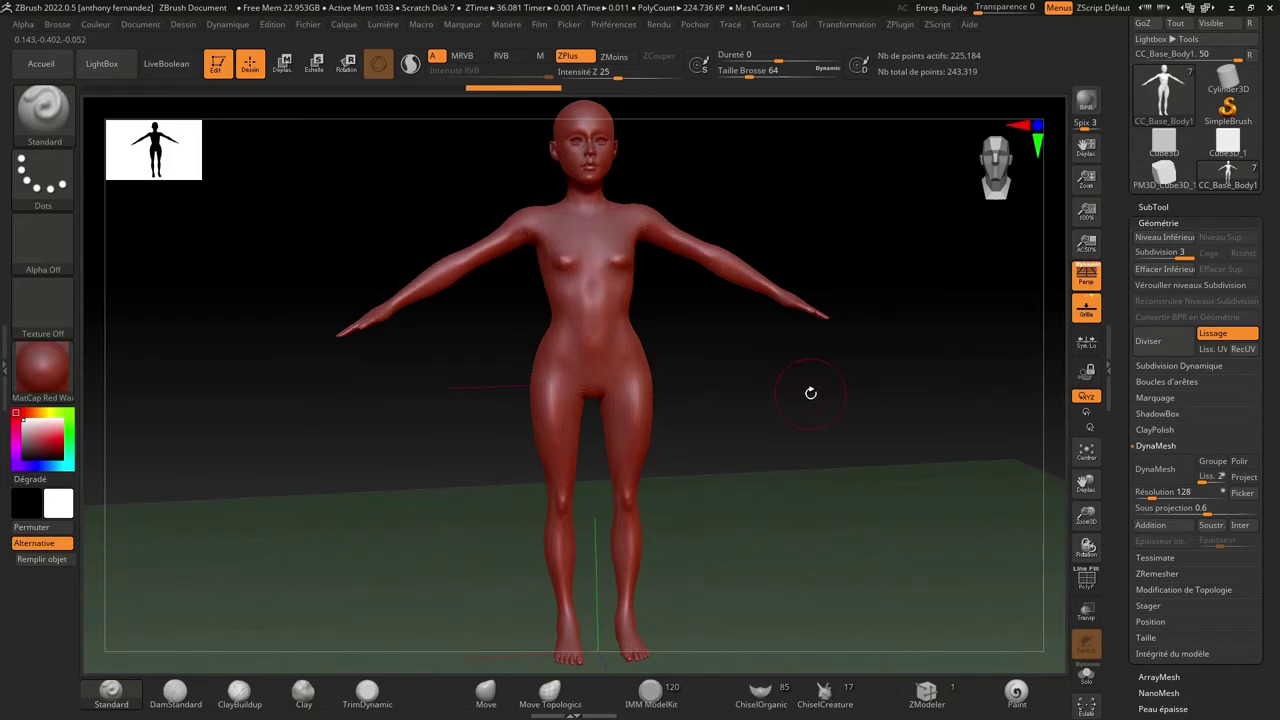
- Insert a cube as a new subtool and make it active
{"action": "left_click", "coordinate": [1150, 222]}
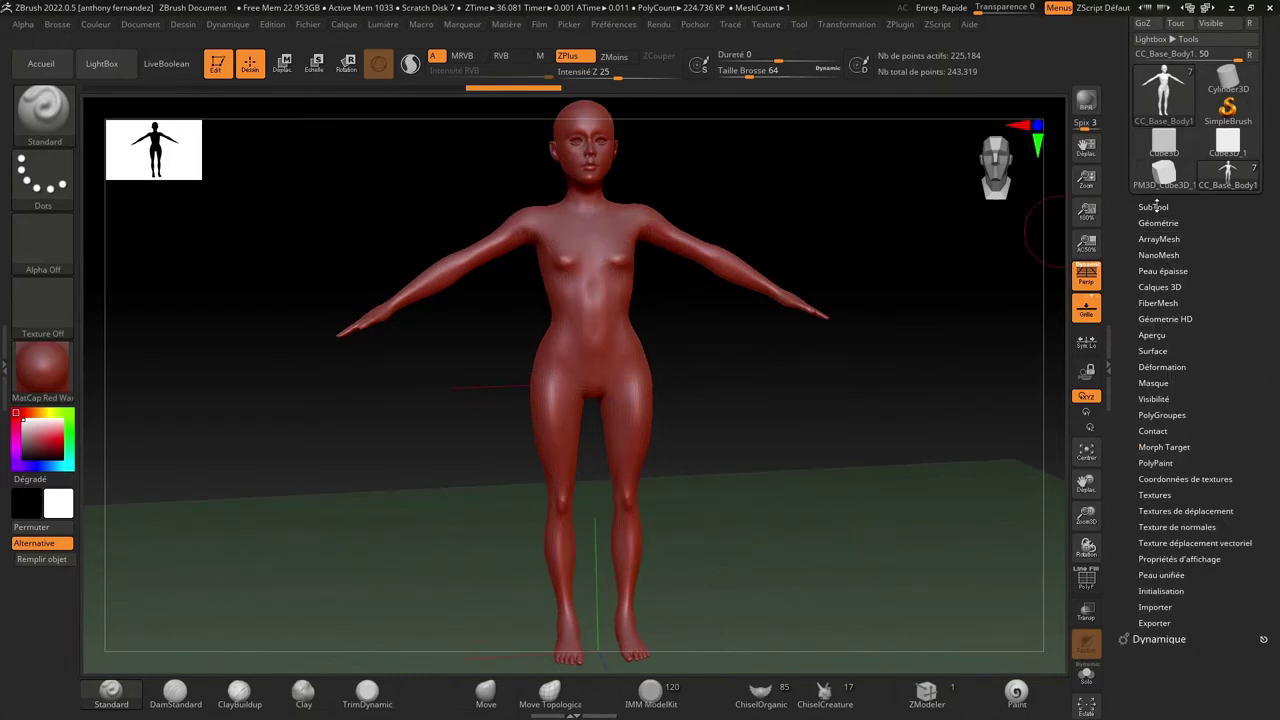
{"action": "left_click", "coordinate": [1153, 206]}
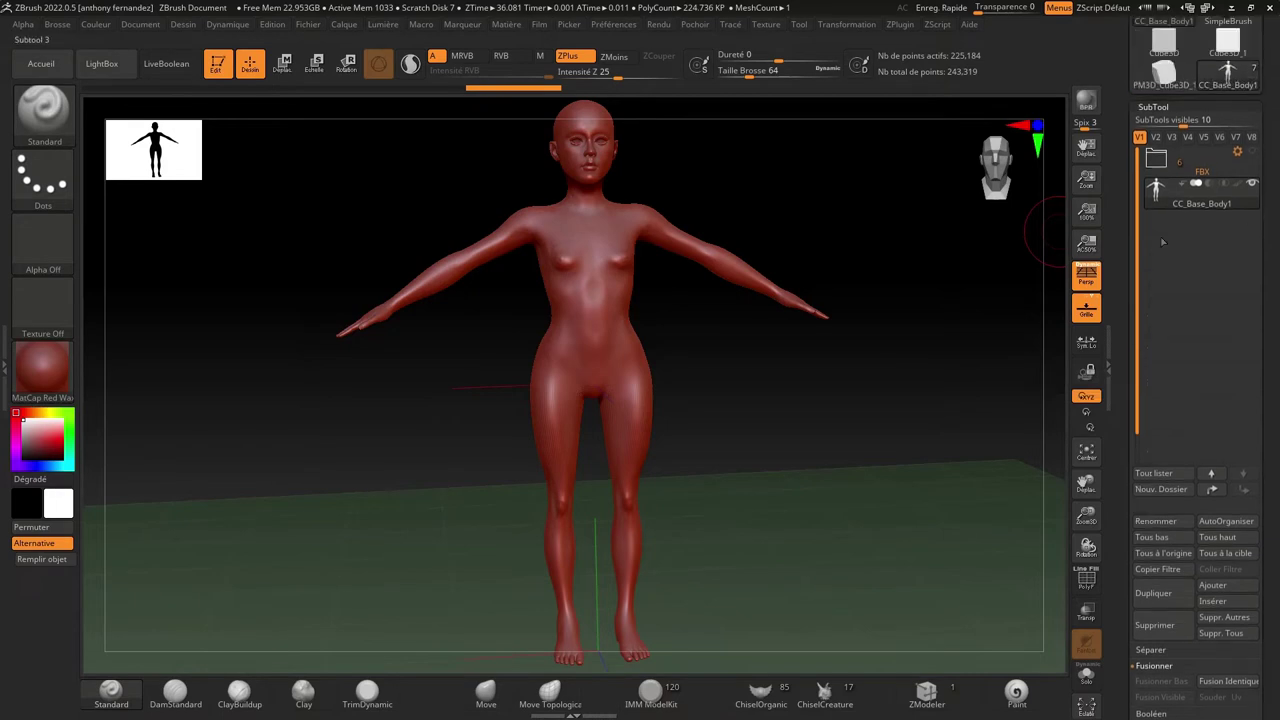
{"action": "left_click", "coordinate": [1212, 601]}
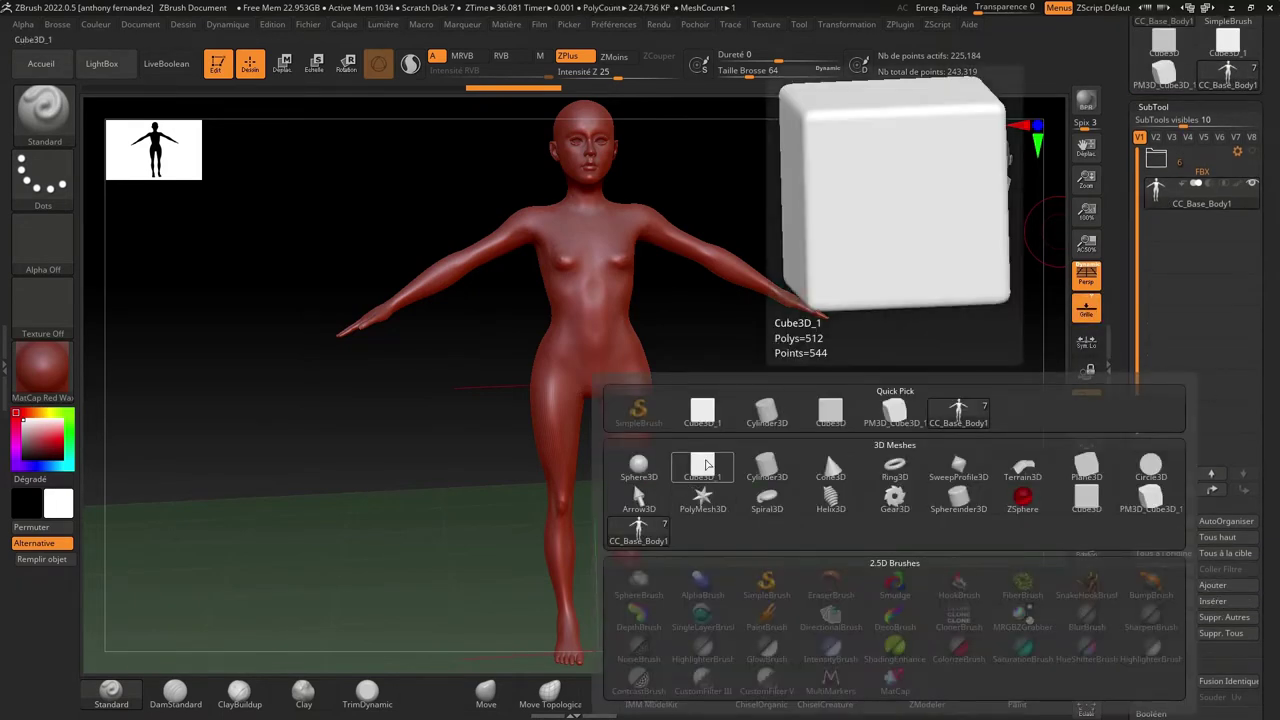
{"action": "left_click", "coordinate": [687, 479]}
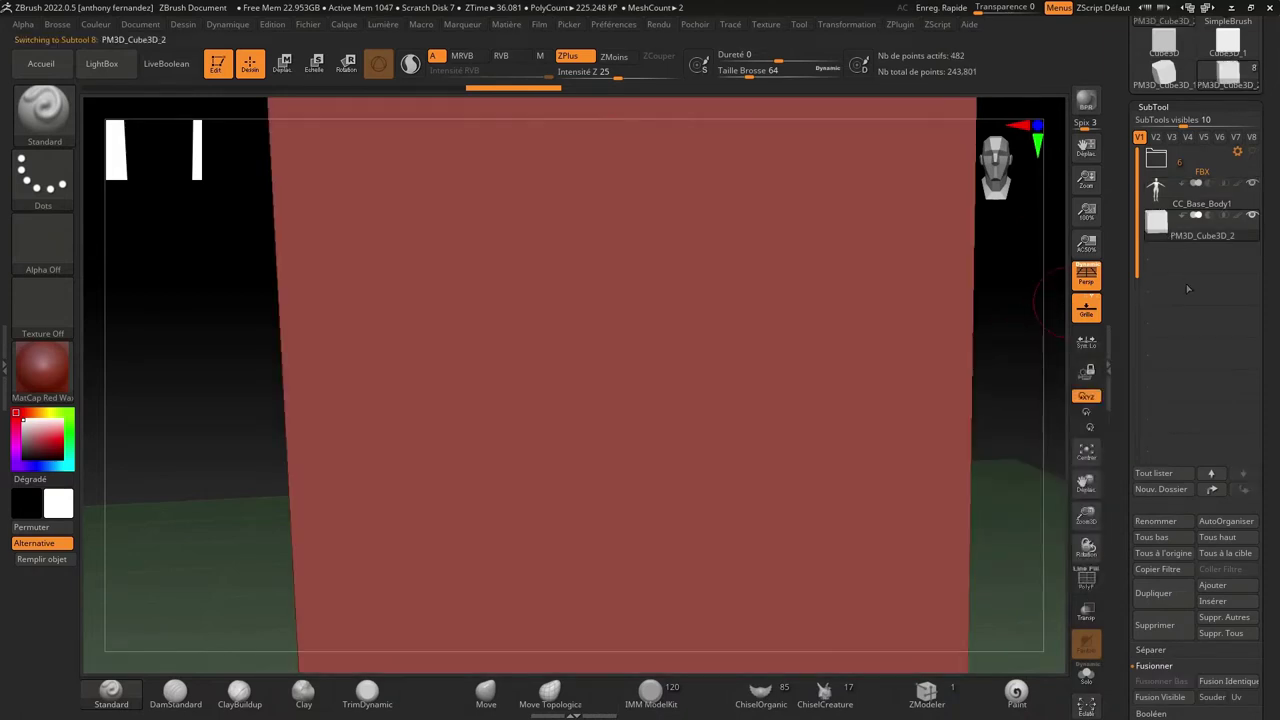
{"action": "left_click", "coordinate": [1167, 230]}
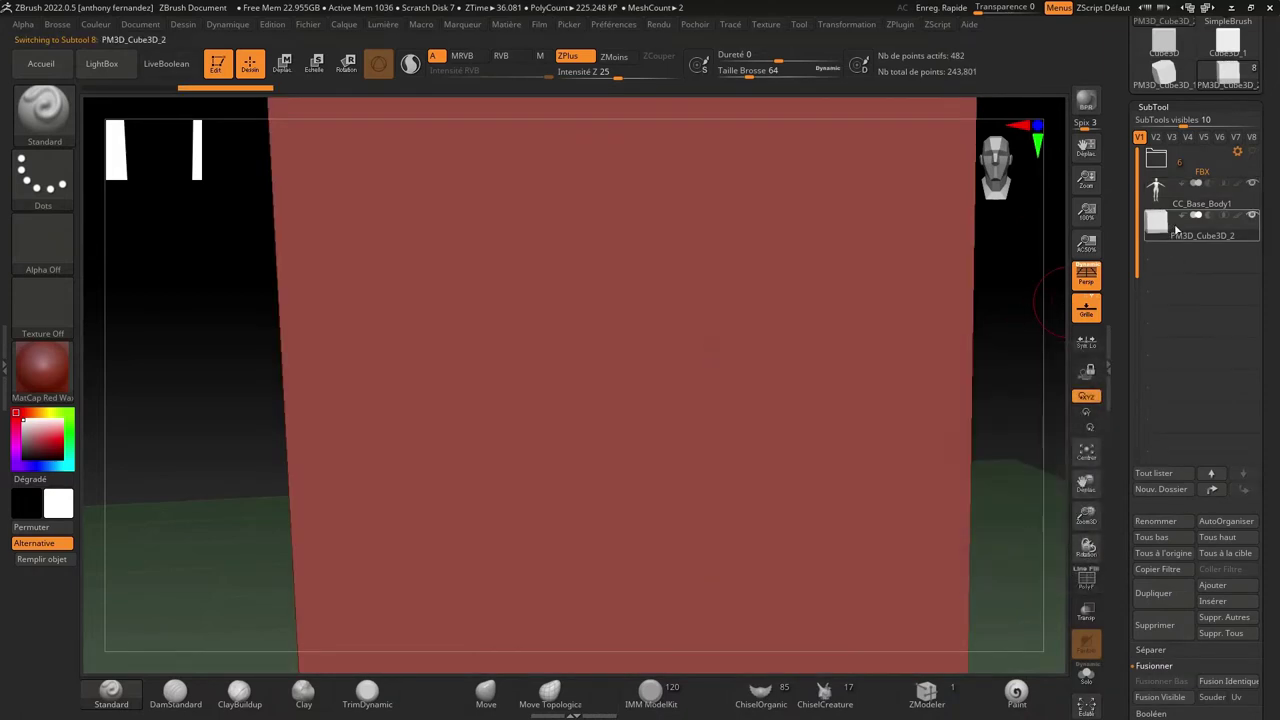
- Import TO_Mpose1 from the CC4 Exportations folder into the cube subtool
{"action": "scroll", "coordinate": [1277, 316], "scroll_direction": "up", "scroll_amount": 5}
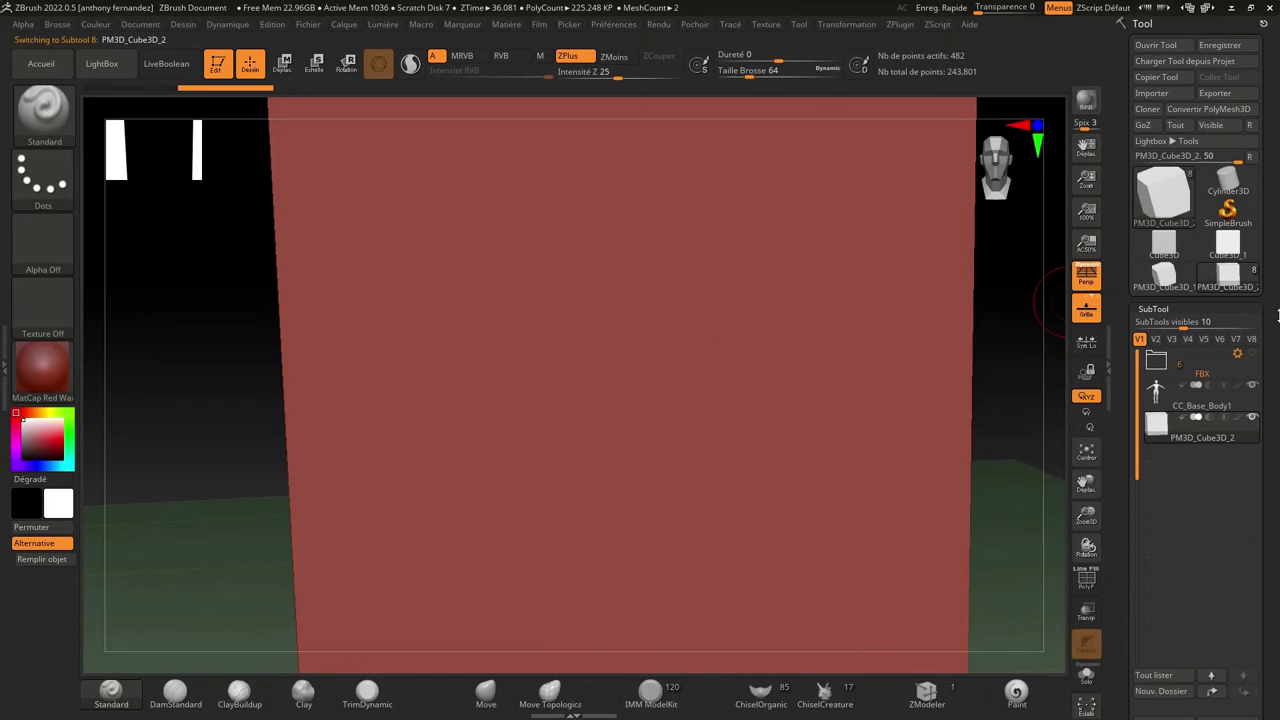
{"action": "left_click", "coordinate": [1152, 93]}
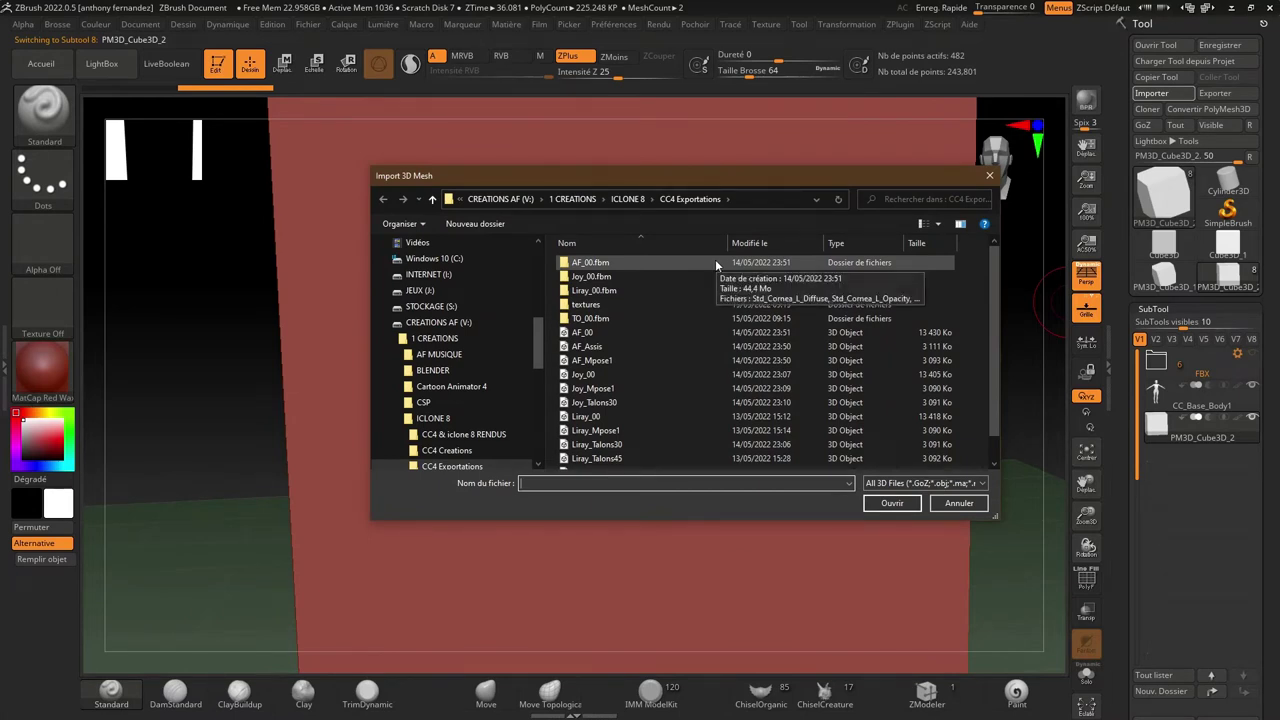
{"action": "scroll", "coordinate": [716, 345], "scroll_direction": "down", "scroll_amount": 1}
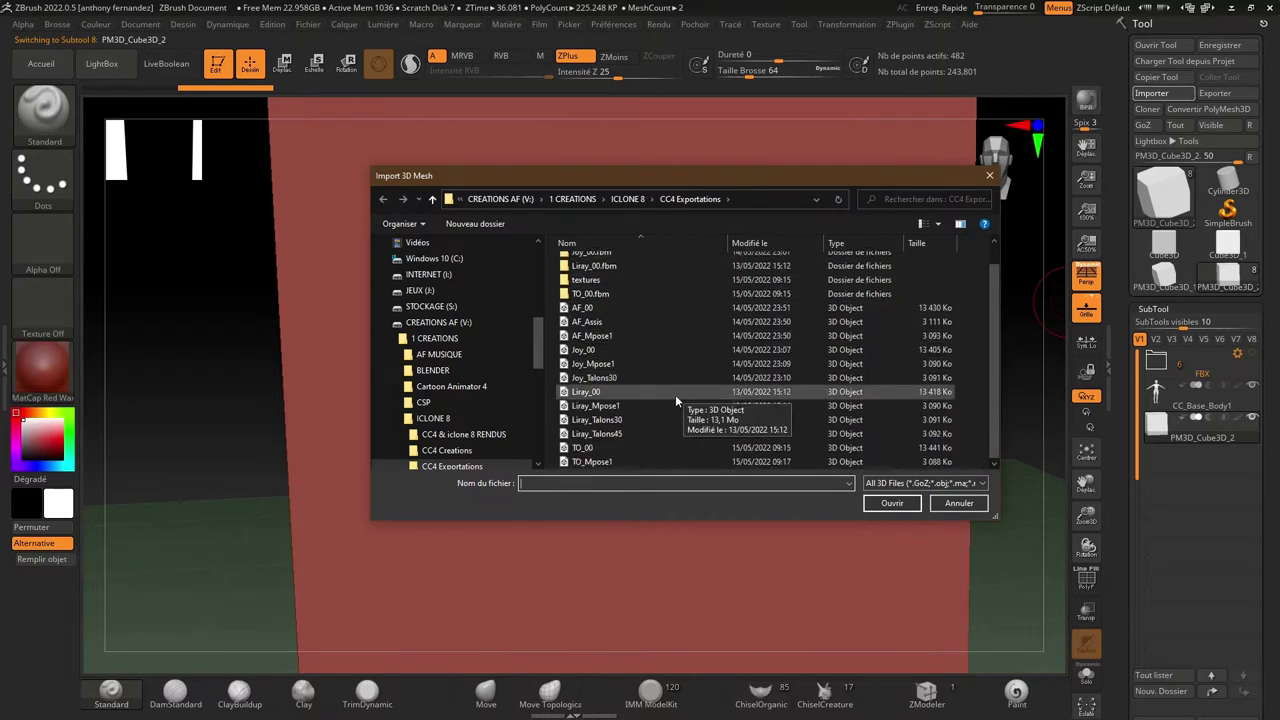
{"action": "left_click", "coordinate": [591, 463]}
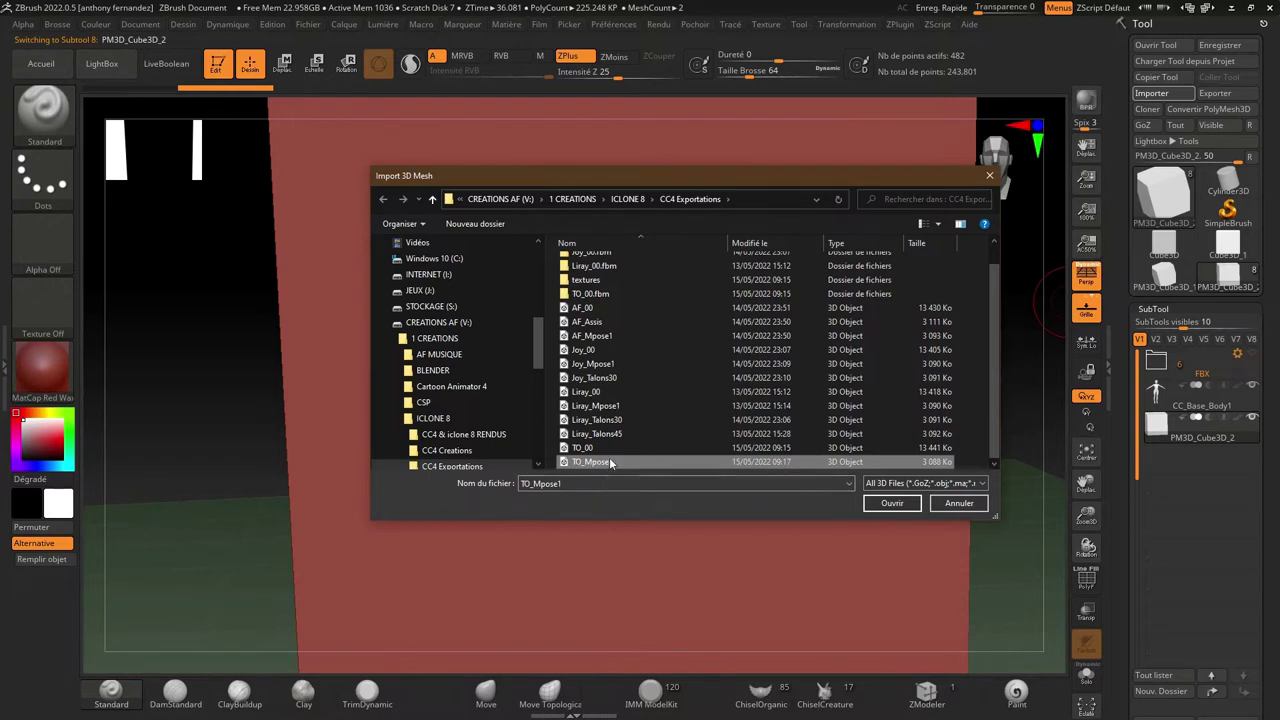
{"action": "left_click", "coordinate": [884, 503]}
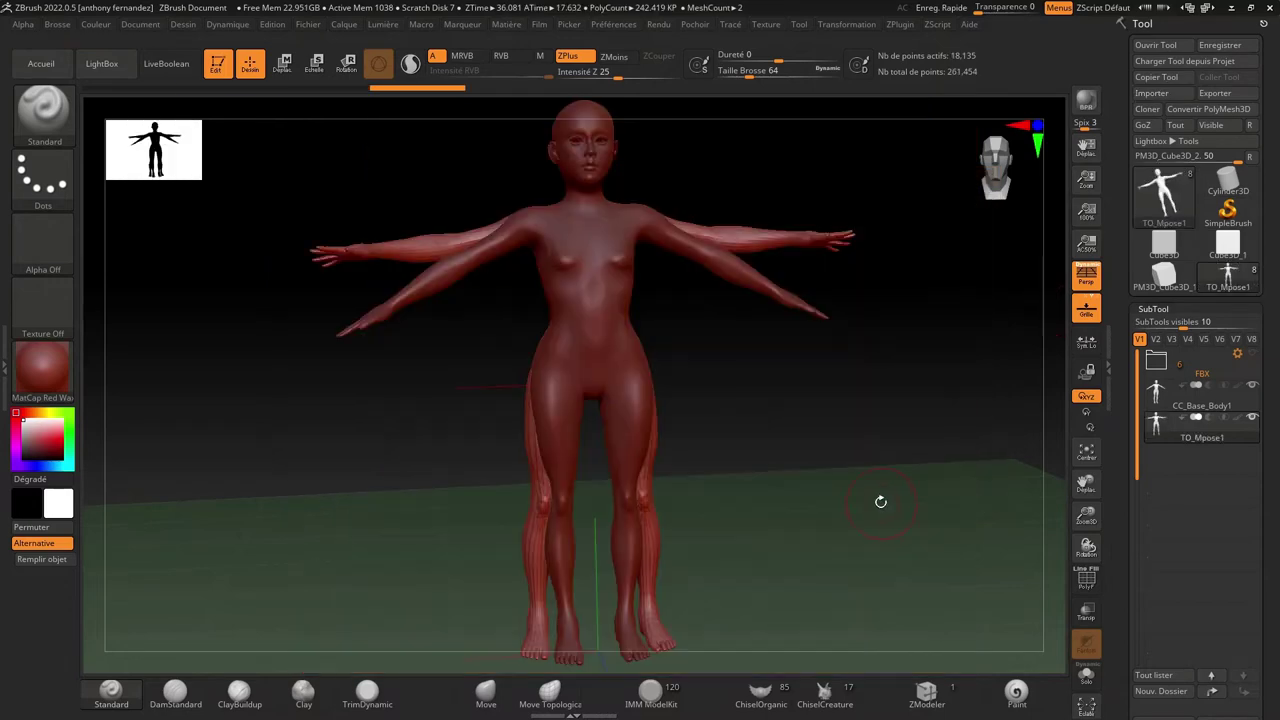
- Orbit between three-quarter, rear, frontal and profile views to compare TO_Mpose1 with CC_Base_Body1
{"action": "mouse_move", "coordinate": [880, 502]}
{"action": "left_mouse_down"}
{"action": "mouse_move", "coordinate": [834, 409]}
{"action": "mouse_move", "coordinate": [814, 434]}
{"action": "mouse_move", "coordinate": [837, 431]}
{"action": "mouse_move", "coordinate": [814, 434]}
{"action": "left_mouse_up"}
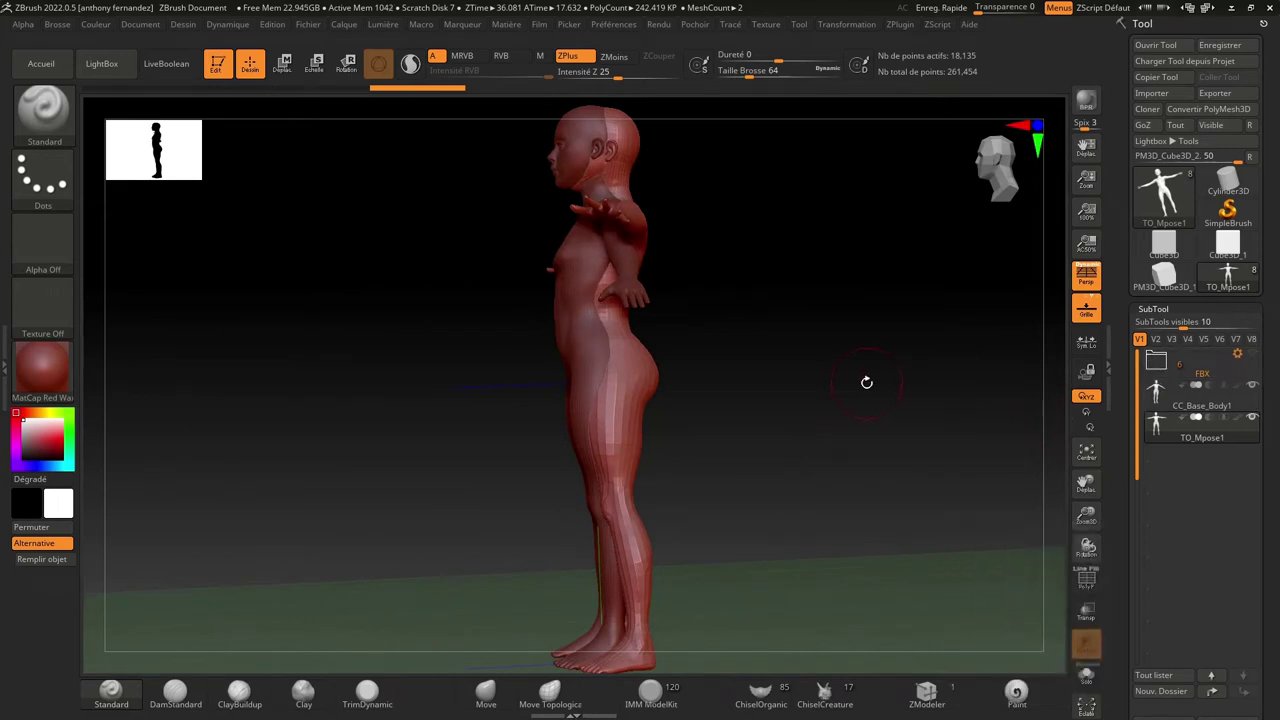
{"action": "left_click_drag", "start_coordinate": [866, 380], "coordinate": [850, 388]}
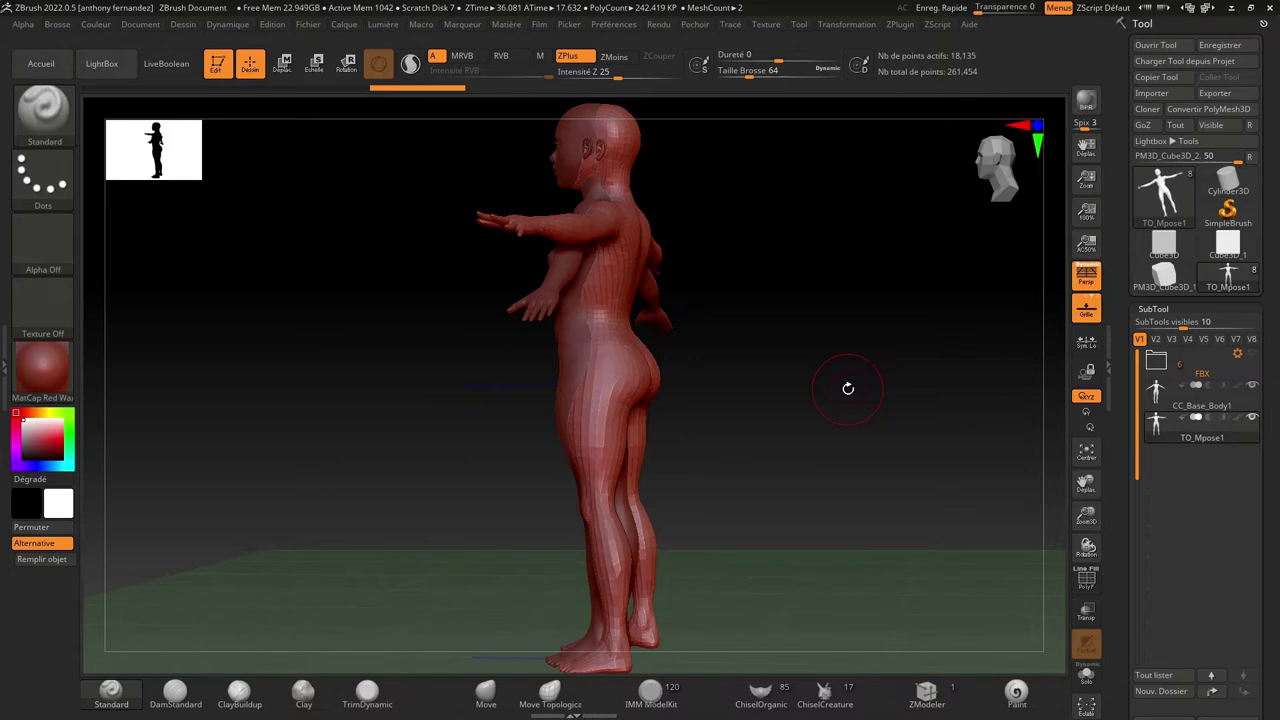
{"action": "mouse_move", "coordinate": [844, 387]}
{"action": "left_mouse_down"}
{"action": "mouse_move", "coordinate": [877, 386]}
{"action": "mouse_move", "coordinate": [906, 409]}
{"action": "mouse_move", "coordinate": [840, 402]}
{"action": "left_mouse_up"}
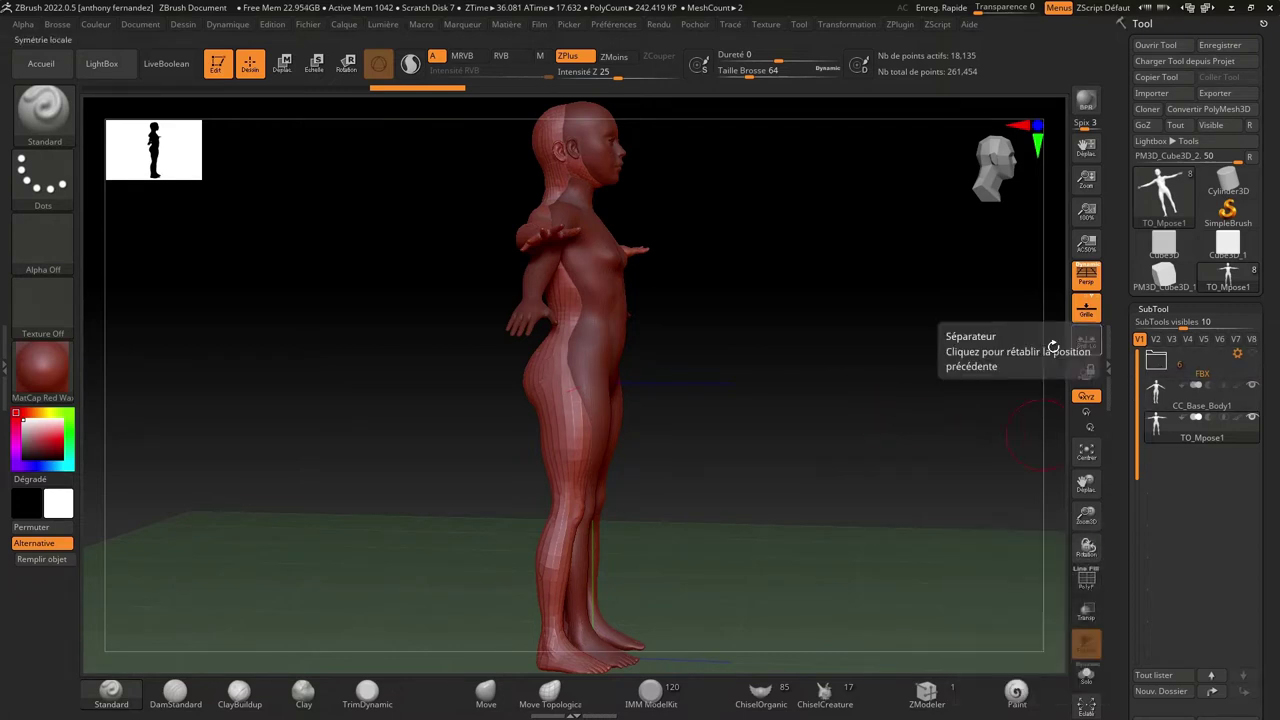
{"action": "left_click_drag", "start_coordinate": [960, 352], "coordinate": [914, 354]}
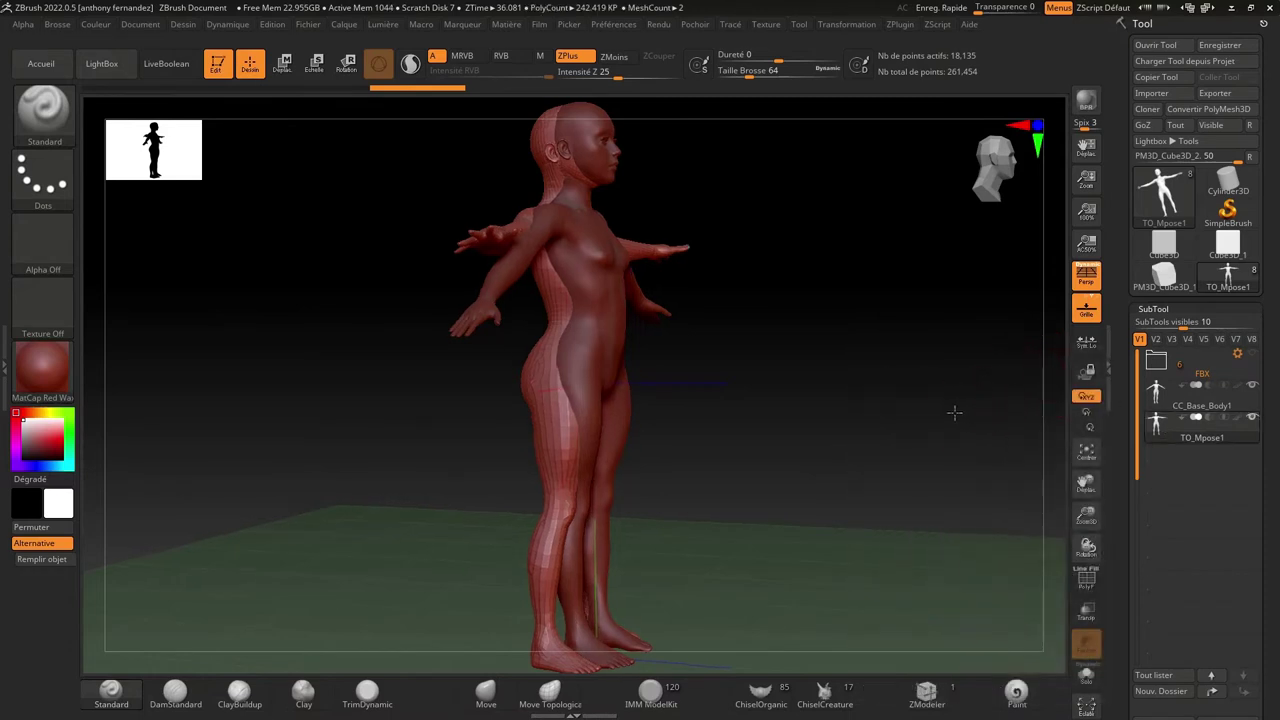
{"action": "mouse_move", "coordinate": [957, 414]}
{"action": "left_mouse_down"}
{"action": "mouse_move", "coordinate": [894, 414]}
{"action": "mouse_move", "coordinate": [929, 414]}
{"action": "left_mouse_up"}
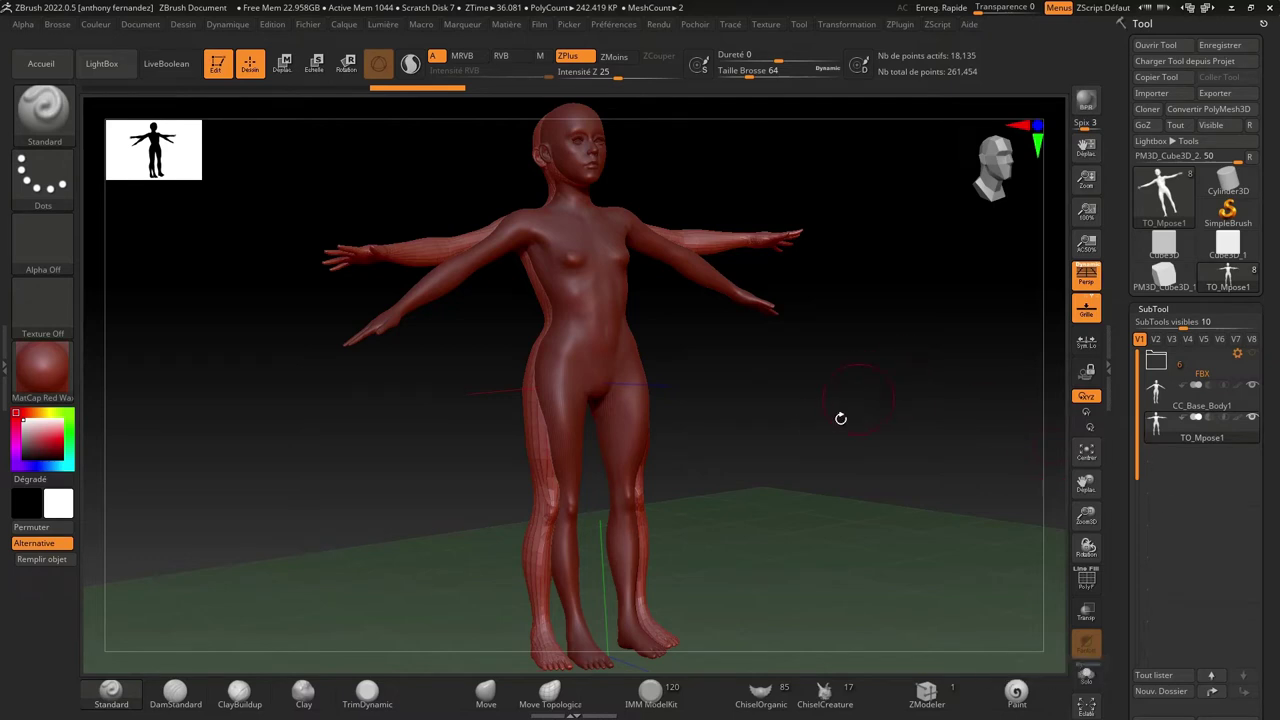
{"action": "mouse_move", "coordinate": [840, 417]}
{"action": "left_mouse_down"}
{"action": "mouse_move", "coordinate": [791, 431]}
{"action": "mouse_move", "coordinate": [766, 429]}
{"action": "mouse_move", "coordinate": [789, 420]}
{"action": "mouse_move", "coordinate": [749, 423]}
{"action": "mouse_move", "coordinate": [902, 419]}
{"action": "mouse_move", "coordinate": [923, 409]}
{"action": "mouse_move", "coordinate": [910, 401]}
{"action": "left_mouse_up"}
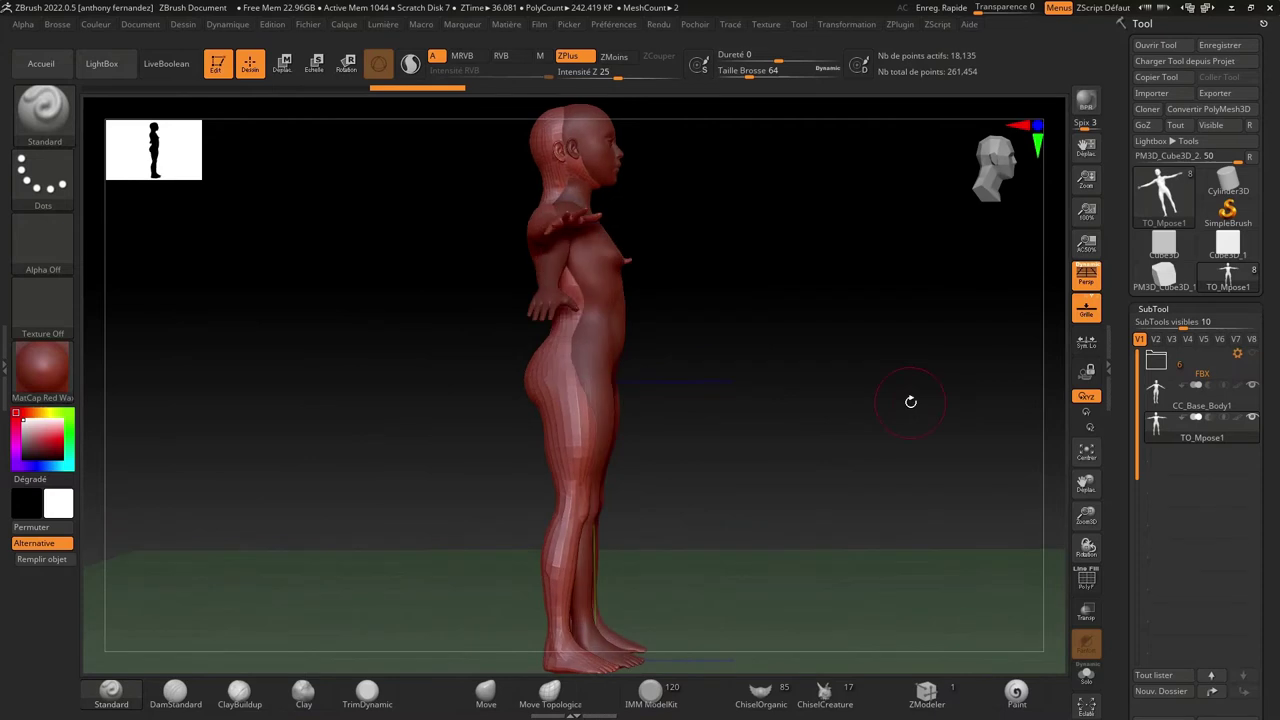
{"action": "mouse_move", "coordinate": [886, 394]}
{"action": "left_mouse_down"}
{"action": "mouse_move", "coordinate": [851, 389]}
{"action": "mouse_move", "coordinate": [866, 420]}
{"action": "mouse_move", "coordinate": [816, 420]}
{"action": "mouse_move", "coordinate": [863, 423]}
{"action": "mouse_move", "coordinate": [849, 414]}
{"action": "mouse_move", "coordinate": [871, 429]}
{"action": "mouse_move", "coordinate": [874, 411]}
{"action": "mouse_move", "coordinate": [567, 457]}
{"action": "left_mouse_up"}
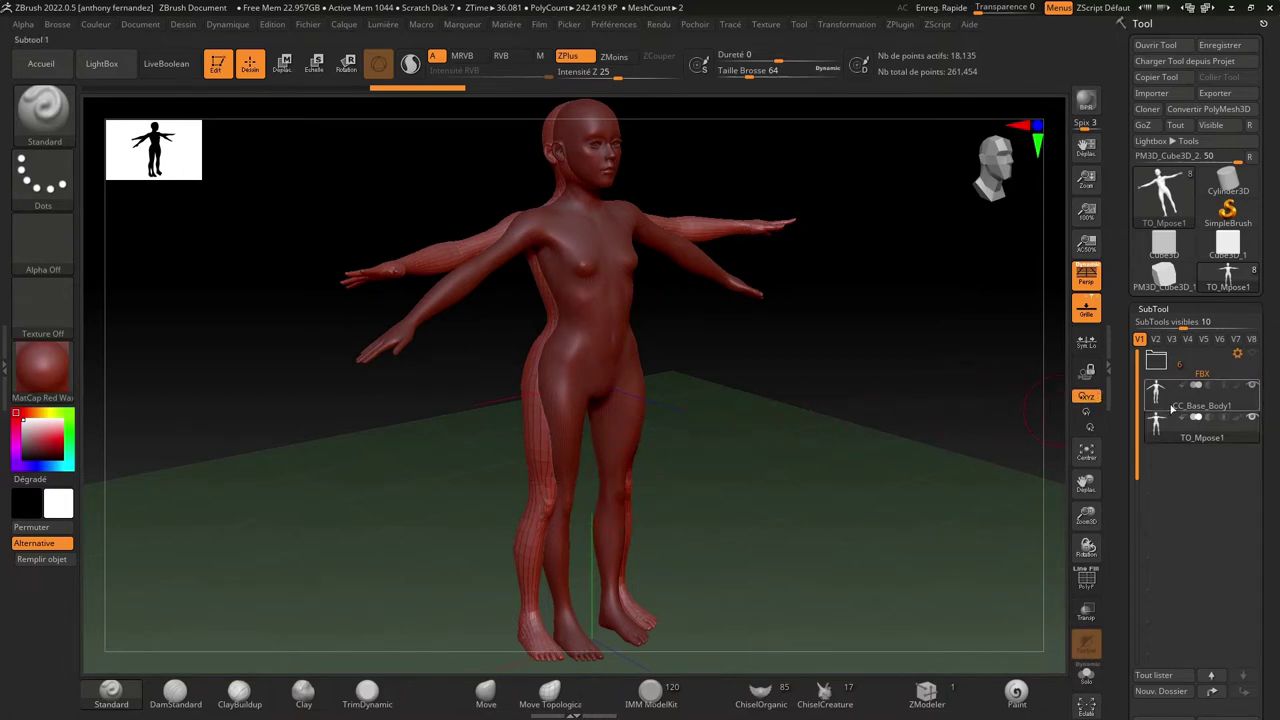
- Hide CC_Base_Body1 and raise TO_Mpose1 to subdivision level 3 with Diviser
{"action": "left_click", "coordinate": [1253, 388]}
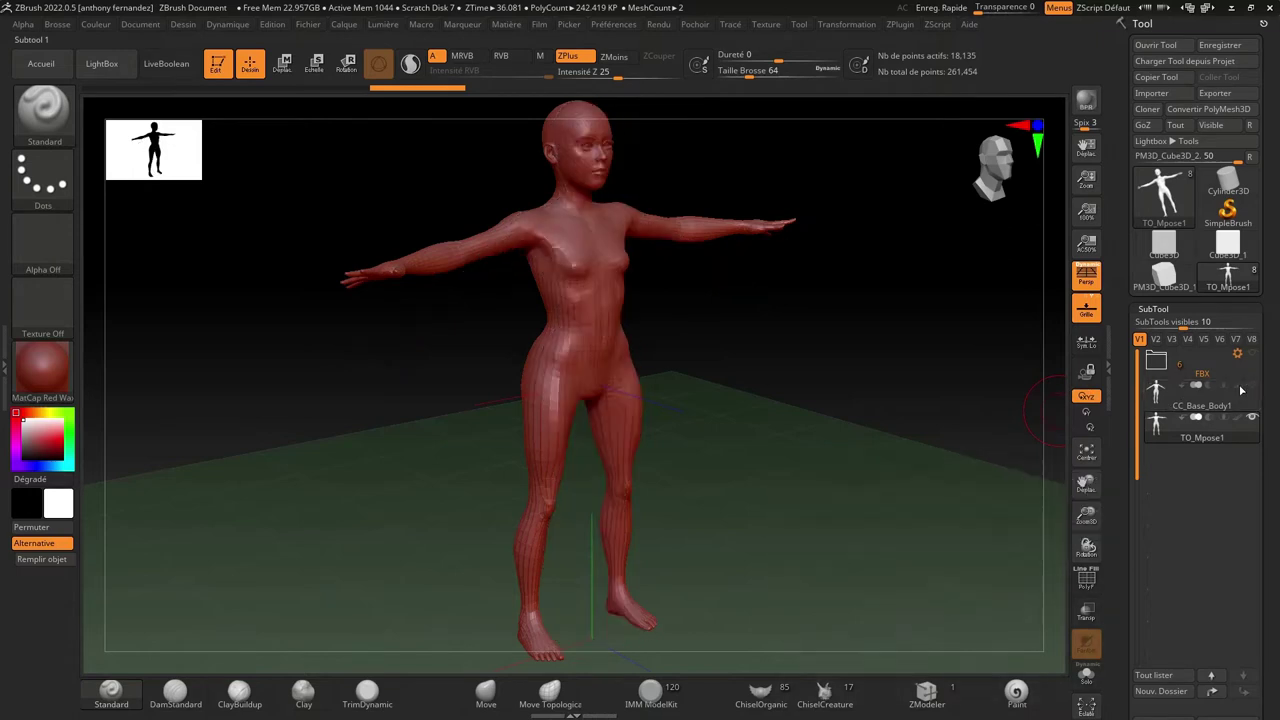
{"action": "mouse_move", "coordinate": [858, 389]}
{"action": "left_mouse_down"}
{"action": "mouse_move", "coordinate": [834, 371]}
{"action": "mouse_move", "coordinate": [870, 365]}
{"action": "left_mouse_up"}
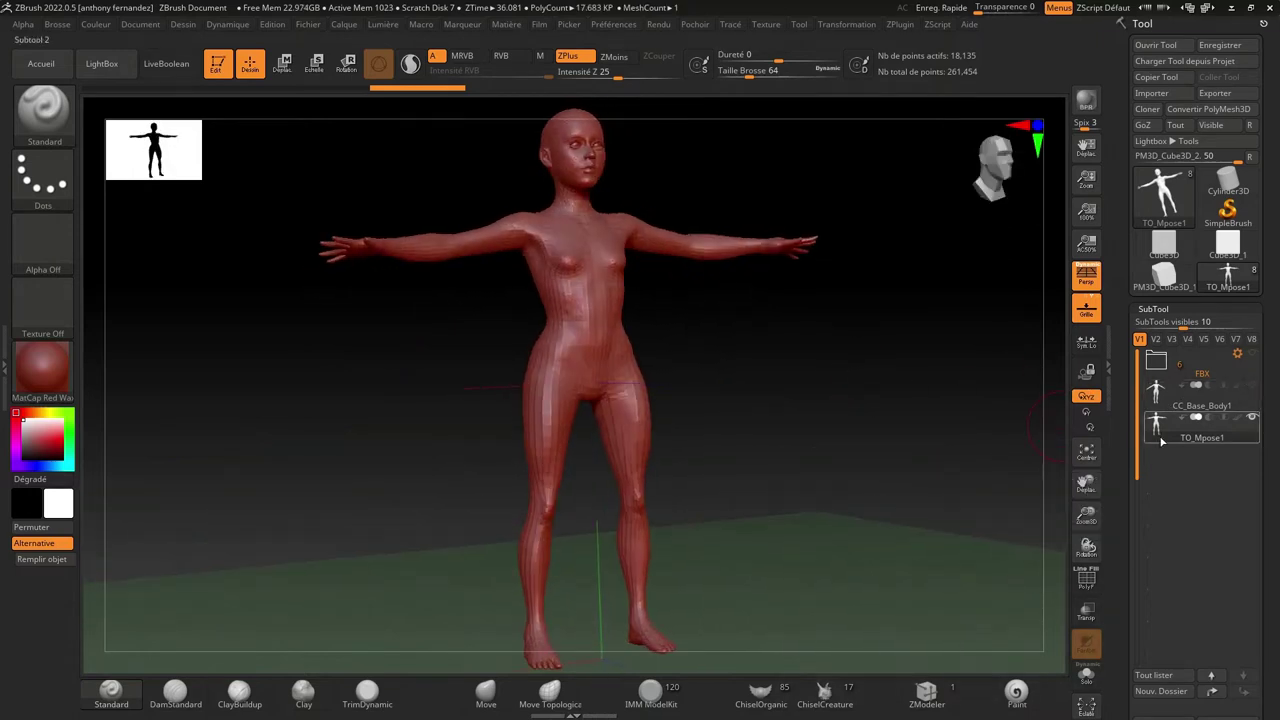
{"action": "left_click", "coordinate": [1152, 309]}
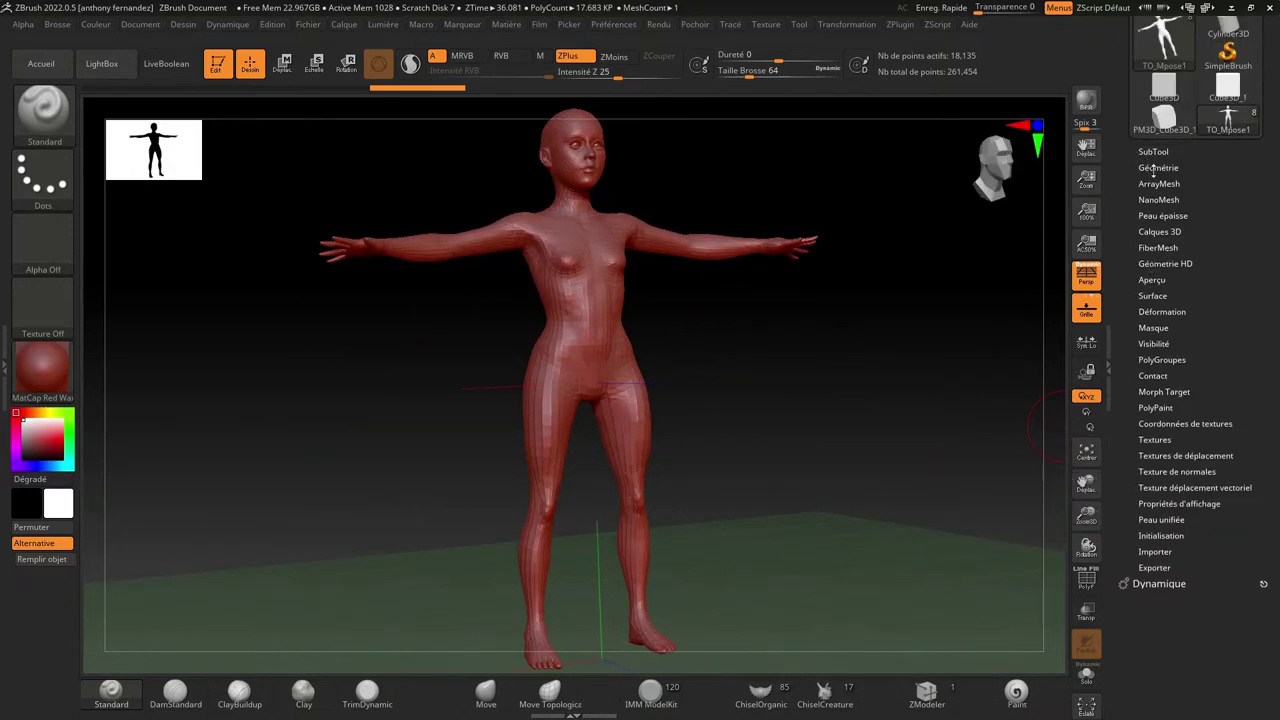
{"action": "left_click", "coordinate": [1157, 168]}
{"action": "left_click", "coordinate": [1148, 285]}
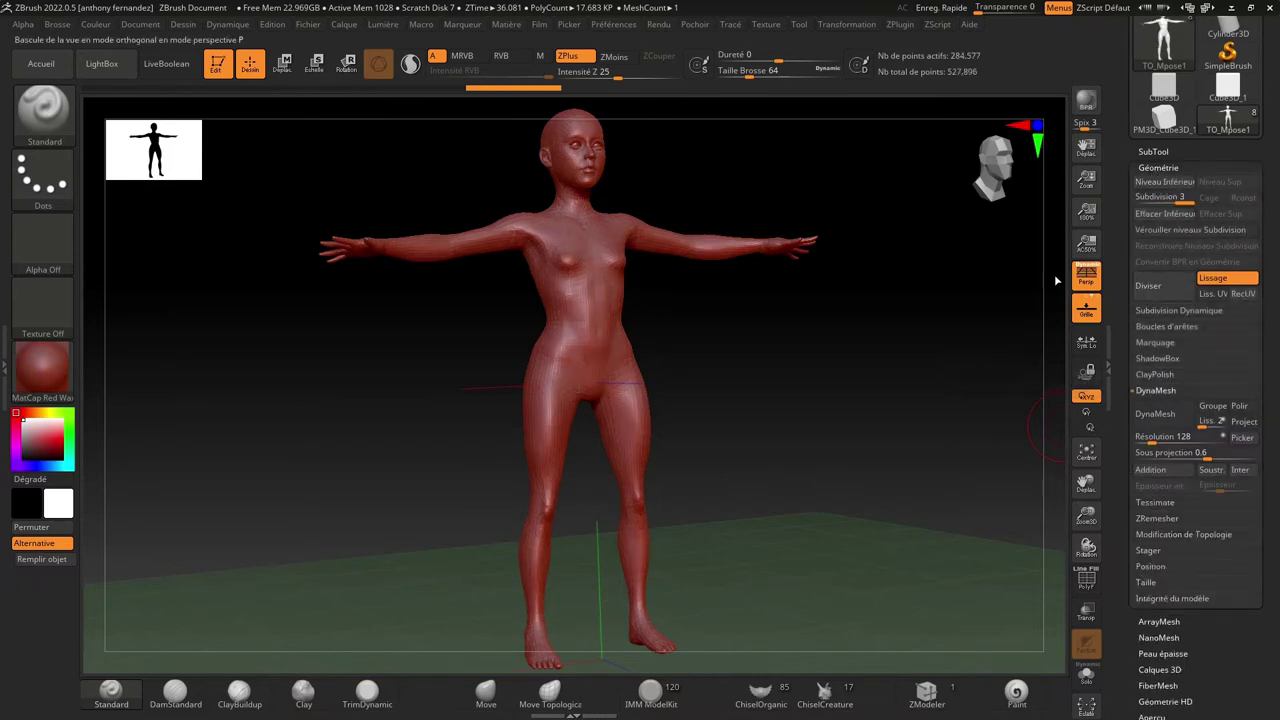
{"action": "left_click", "coordinate": [1157, 168]}
{"action": "left_click", "coordinate": [1150, 151]}
{"action": "mouse_move", "coordinate": [937, 340]}
{"action": "left_mouse_down"}
{"action": "mouse_move", "coordinate": [886, 414]}
{"action": "mouse_move", "coordinate": [878, 372]}
{"action": "left_mouse_up"}
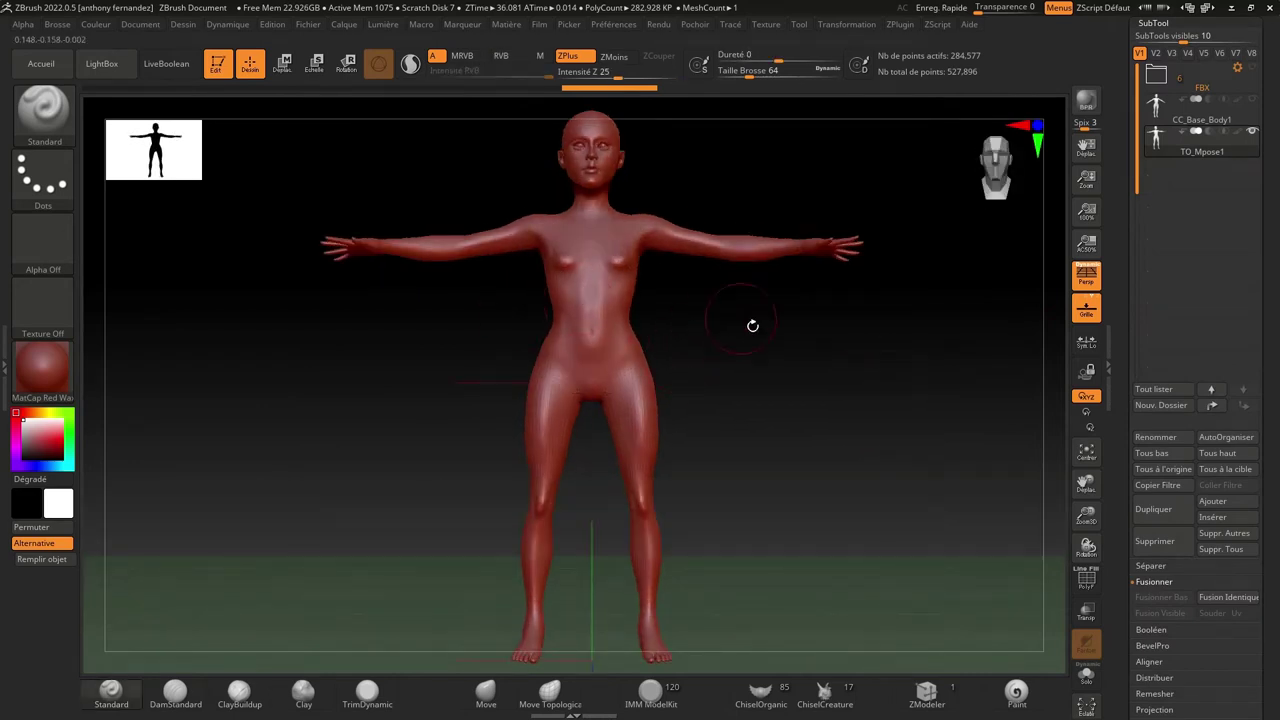
{"action": "left_click_drag", "start_coordinate": [752, 325], "coordinate": [760, 329]}
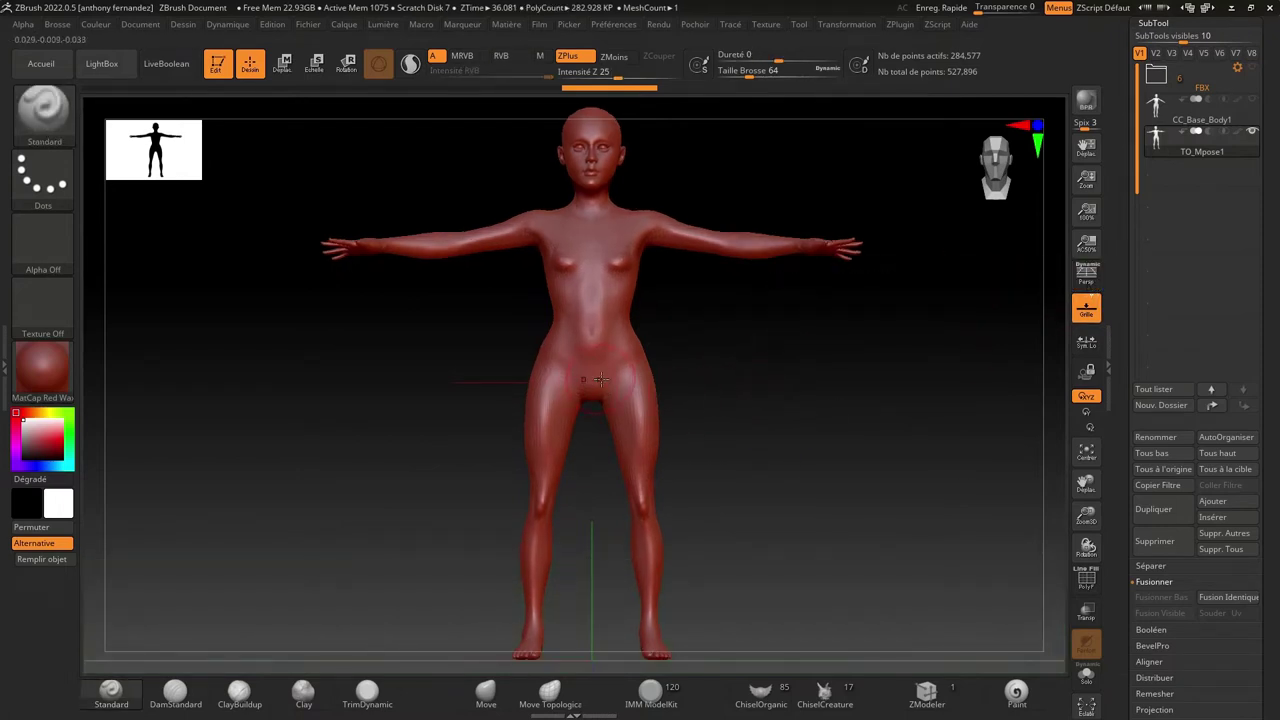
- Rectangle-mask the TO_Mpose1 torso from the shoulders down to the upper thighs
{"action": "left_click_drag", "start_coordinate": [700, 255], "coordinate": [664, 433], "text": "alt"}
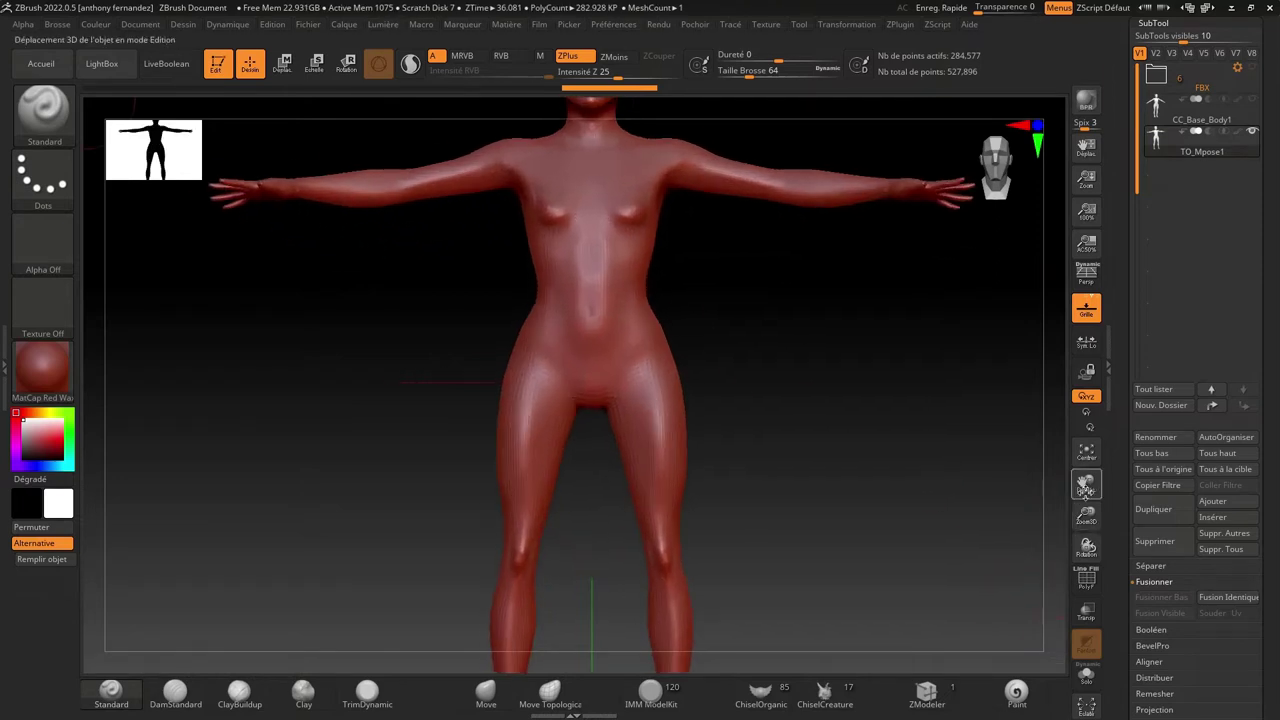
{"action": "key", "text": "ctrl"}
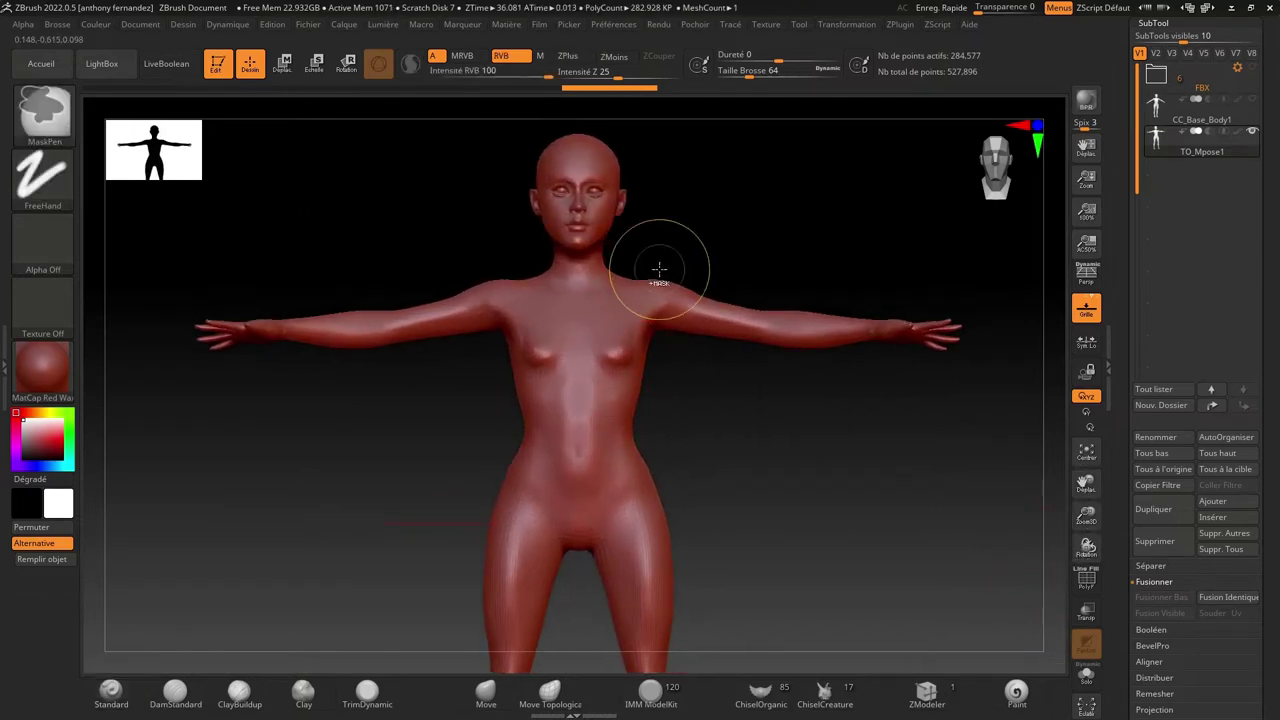
{"action": "left_click_drag", "start_coordinate": [663, 272], "coordinate": [484, 567], "text": "ctrl"}
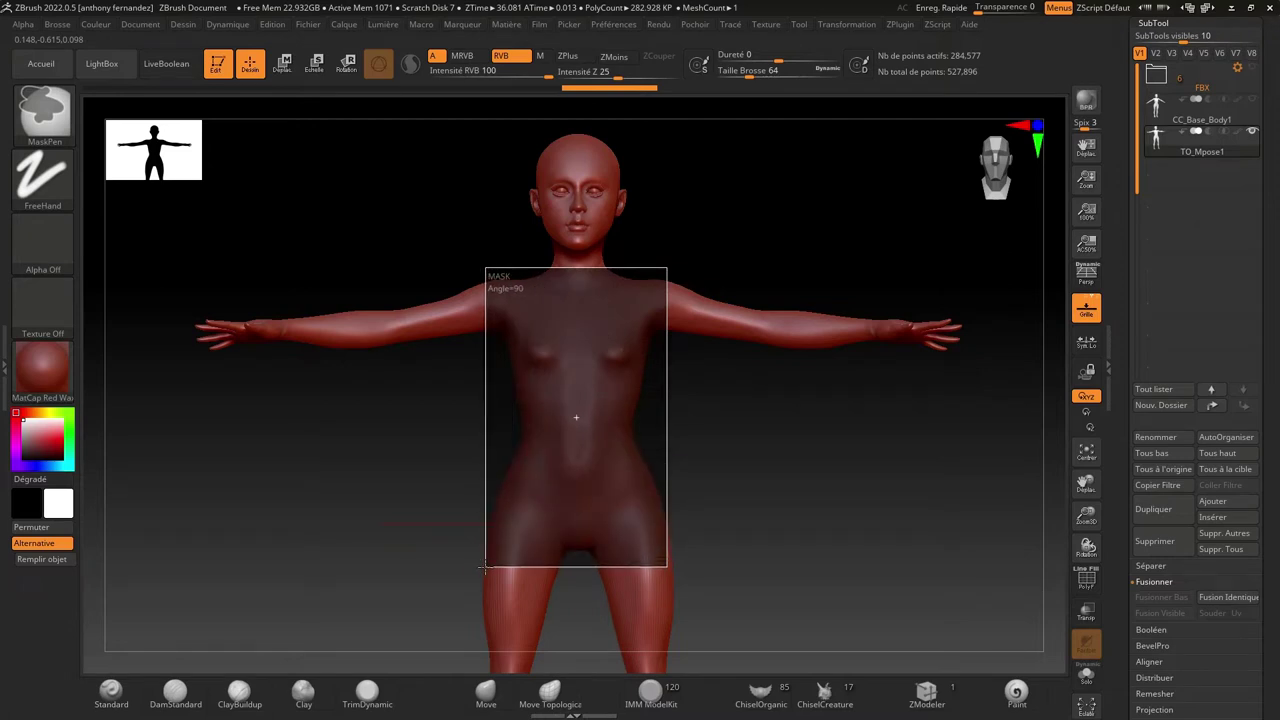
{"action": "left_click_drag", "start_coordinate": [484, 567], "coordinate": [482, 571], "text": "ctrl"}
{"action": "mouse_move", "coordinate": [832, 511]}
{"action": "left_mouse_down"}
{"action": "mouse_move", "coordinate": [908, 520]}
{"action": "mouse_move", "coordinate": [777, 531]}
{"action": "mouse_move", "coordinate": [826, 534]}
{"action": "left_mouse_up"}
{"action": "left_click_drag", "start_coordinate": [645, 512], "coordinate": [436, 650], "text": "ctrl"}
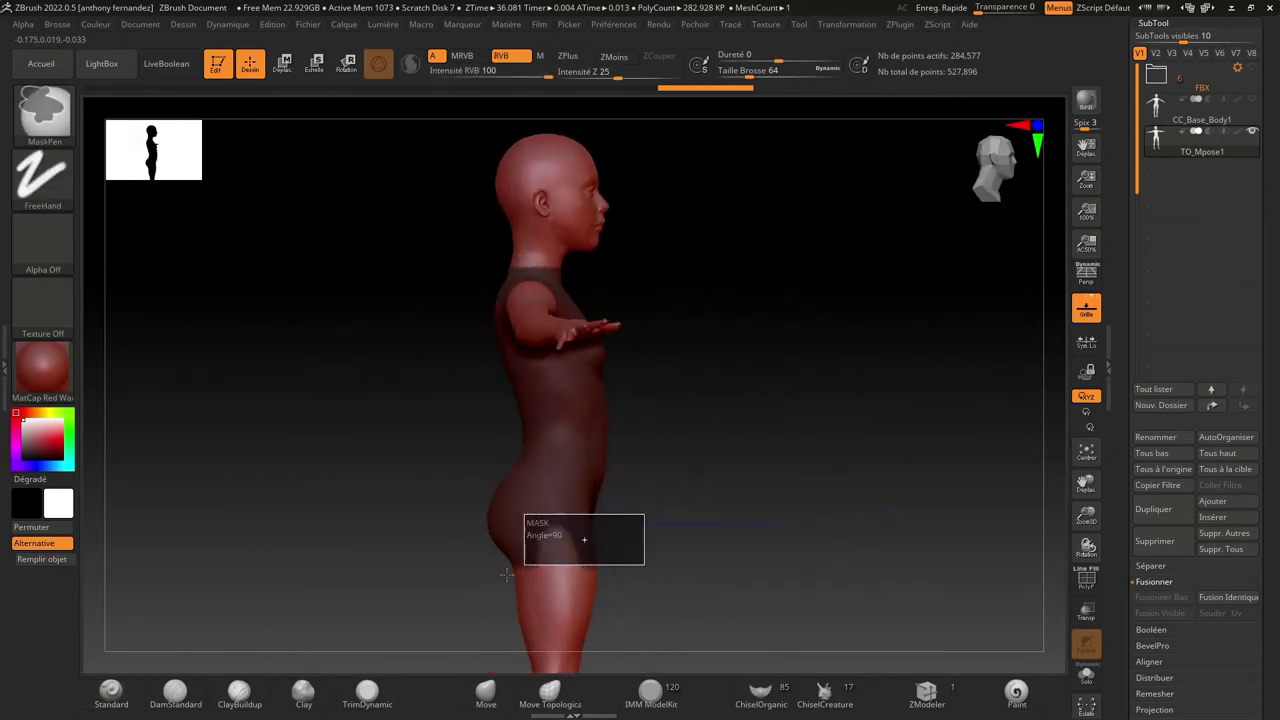
{"action": "mouse_move", "coordinate": [856, 505]}
{"action": "left_mouse_down"}
{"action": "mouse_move", "coordinate": [668, 486]}
{"action": "mouse_move", "coordinate": [814, 486]}
{"action": "left_mouse_up"}
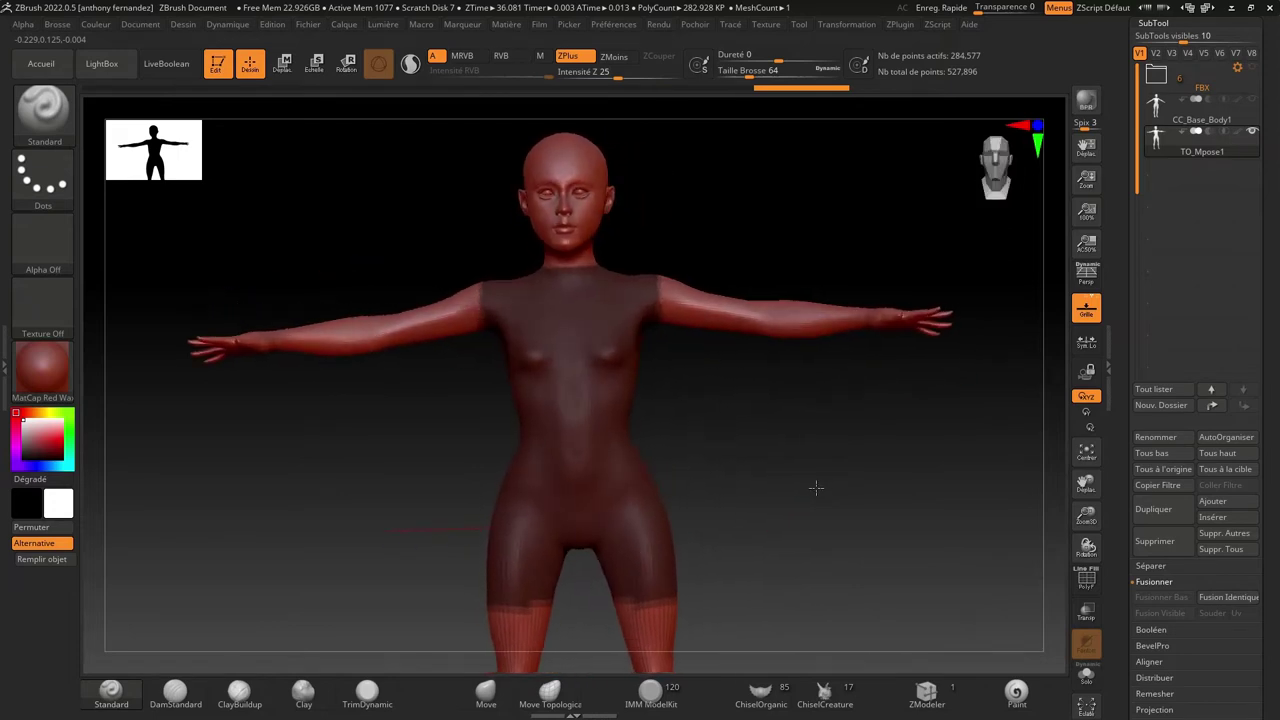
{"action": "left_click_drag", "start_coordinate": [789, 444], "coordinate": [766, 457]}
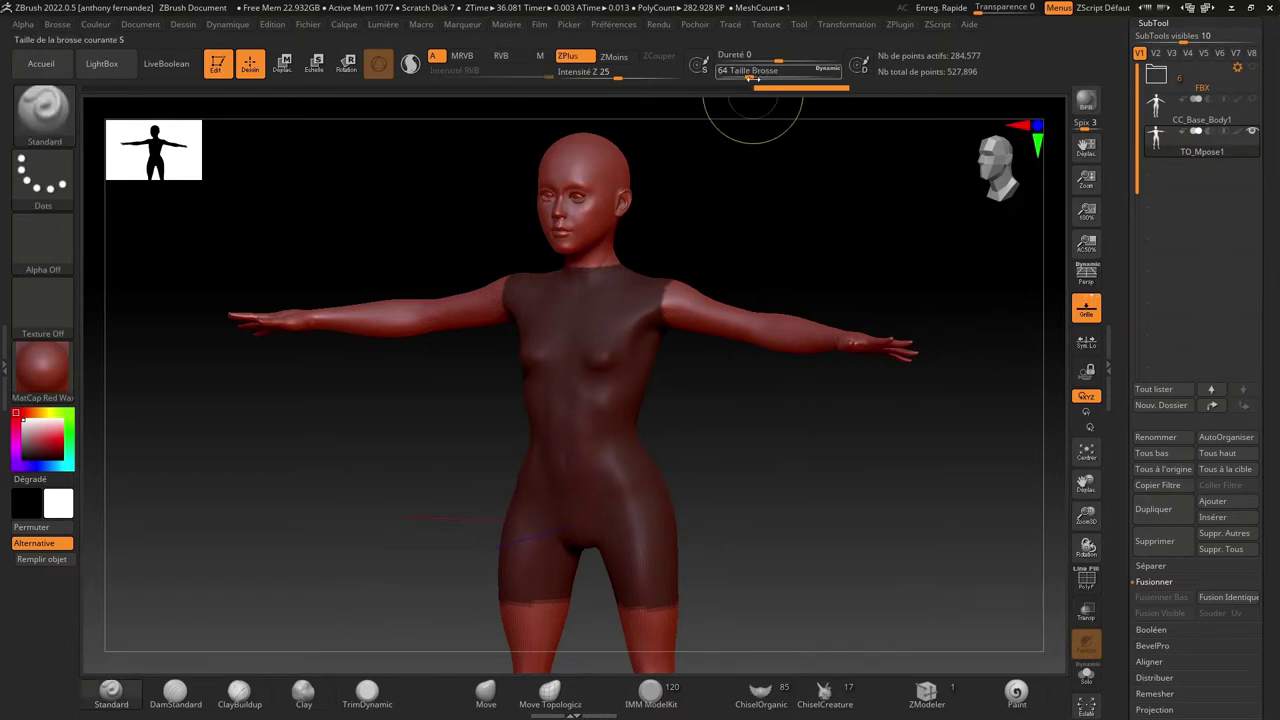
- Reduce the brush size to about 46, hide the floor grid, and paint mask on the back shoulder
{"action": "left_click_drag", "start_coordinate": [762, 74], "coordinate": [745, 76]}
{"action": "left_click_drag", "start_coordinate": [766, 191], "coordinate": [790, 200]}
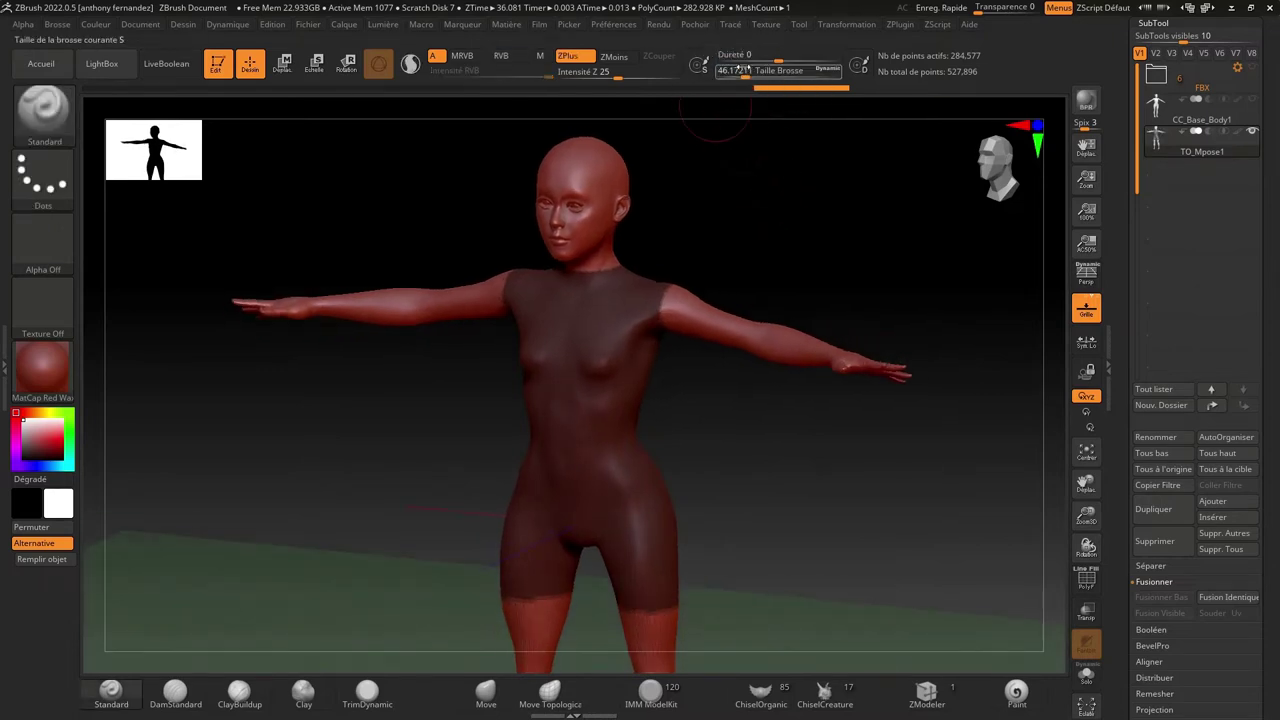
{"action": "left_click_drag", "start_coordinate": [745, 74], "coordinate": [722, 75]}
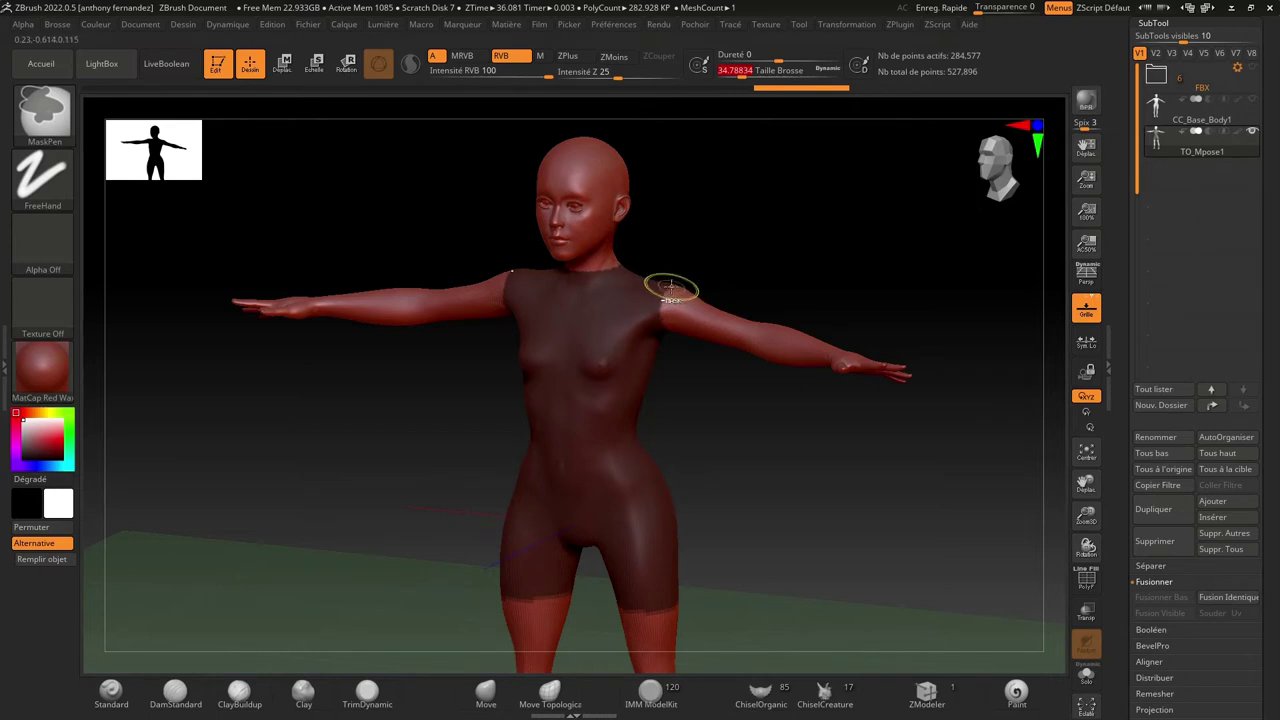
{"action": "left_click_drag", "start_coordinate": [760, 420], "coordinate": [670, 320]}
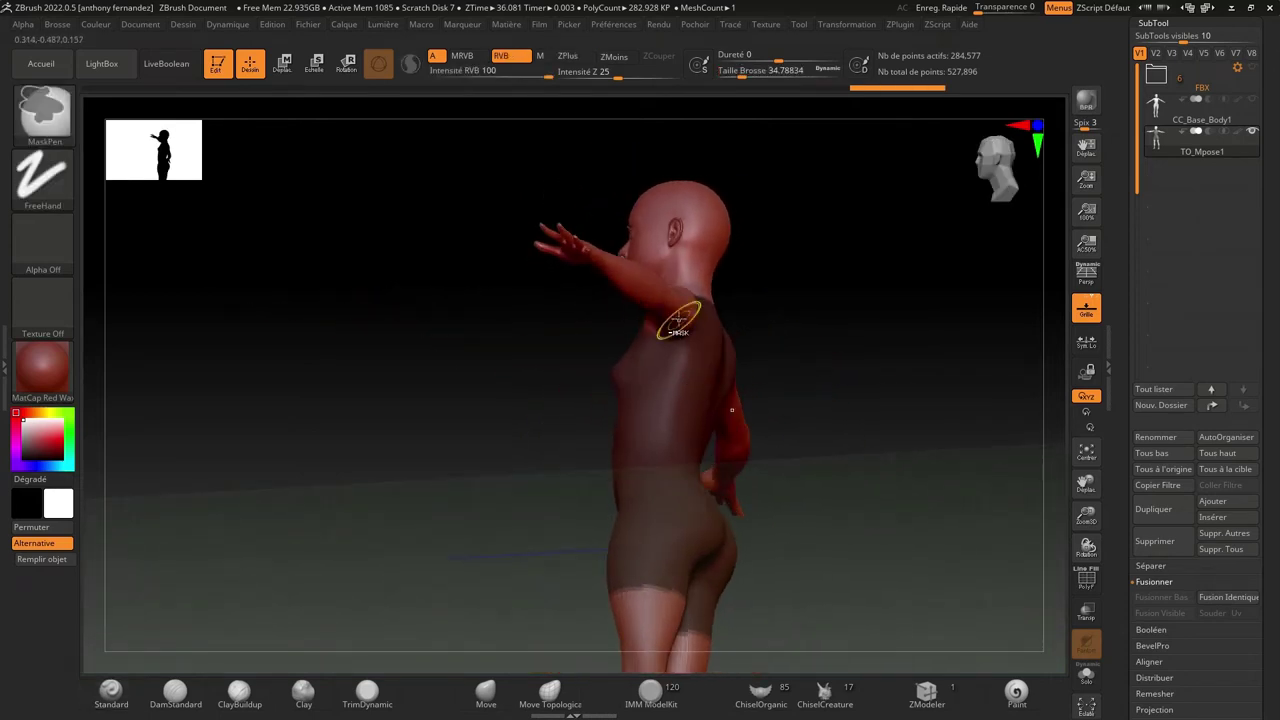
{"action": "left_click_drag", "start_coordinate": [668, 338], "coordinate": [543, 371]}
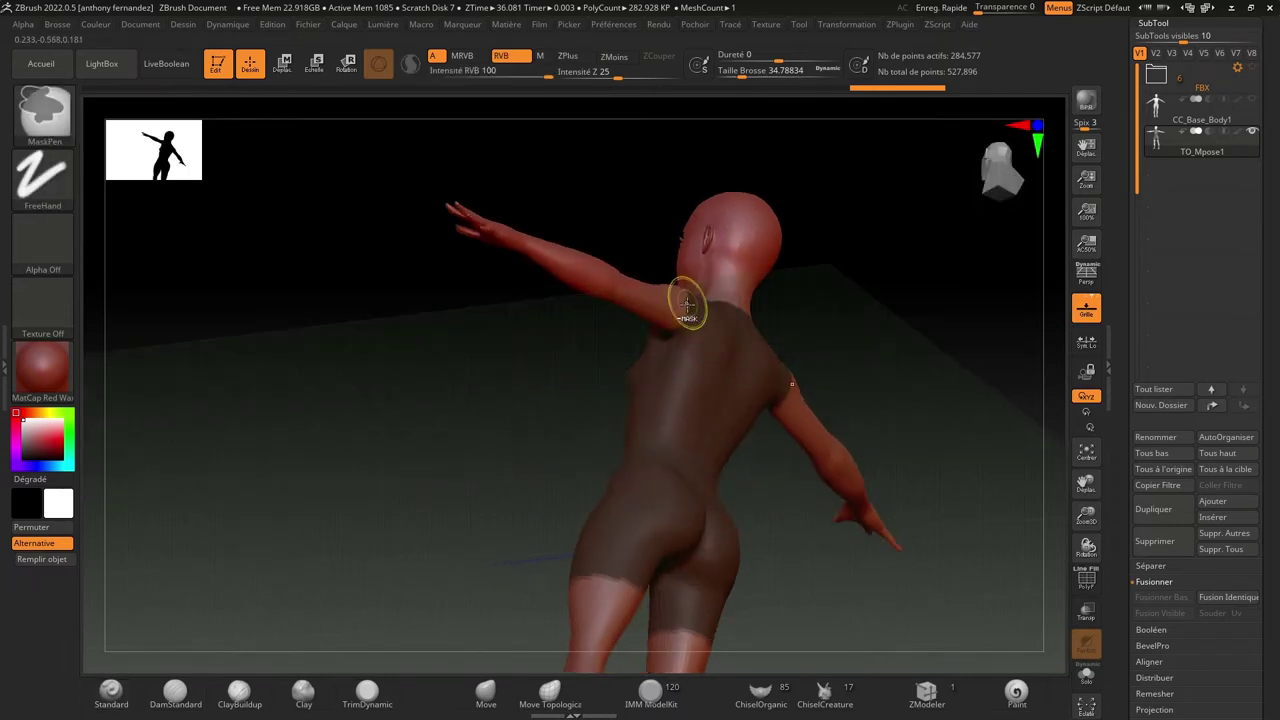
{"action": "left_click", "coordinate": [1074, 318]}
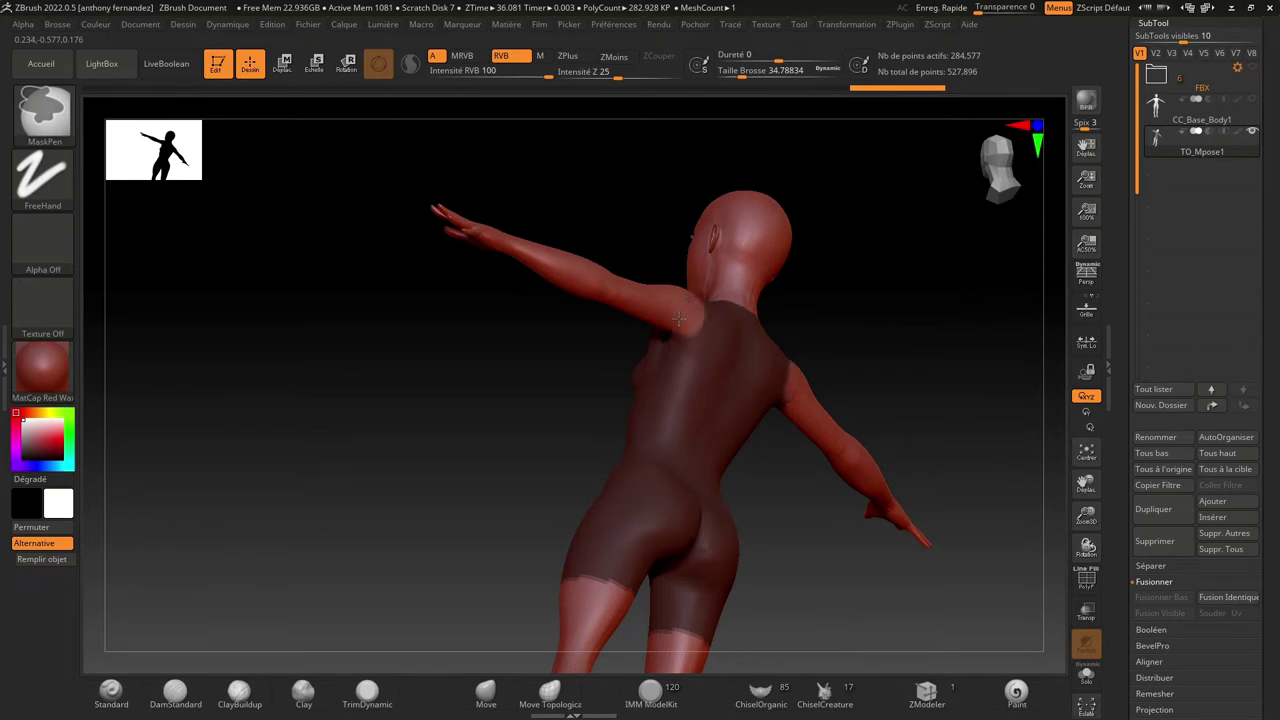
{"action": "left_click_drag", "start_coordinate": [656, 330], "coordinate": [670, 328], "text": "ctrl"}
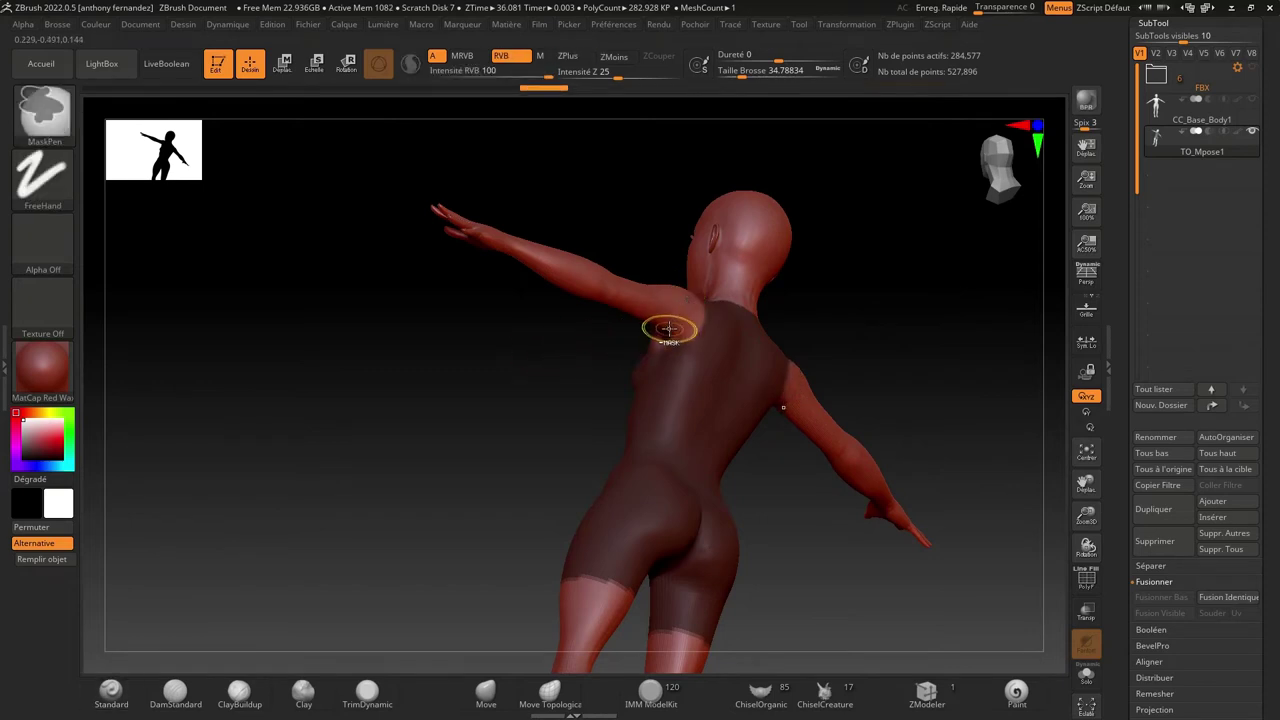
{"action": "mouse_move", "coordinate": [580, 370]}
{"action": "left_mouse_down"}
{"action": "mouse_move", "coordinate": [514, 374]}
{"action": "mouse_move", "coordinate": [491, 443]}
{"action": "left_mouse_up"}
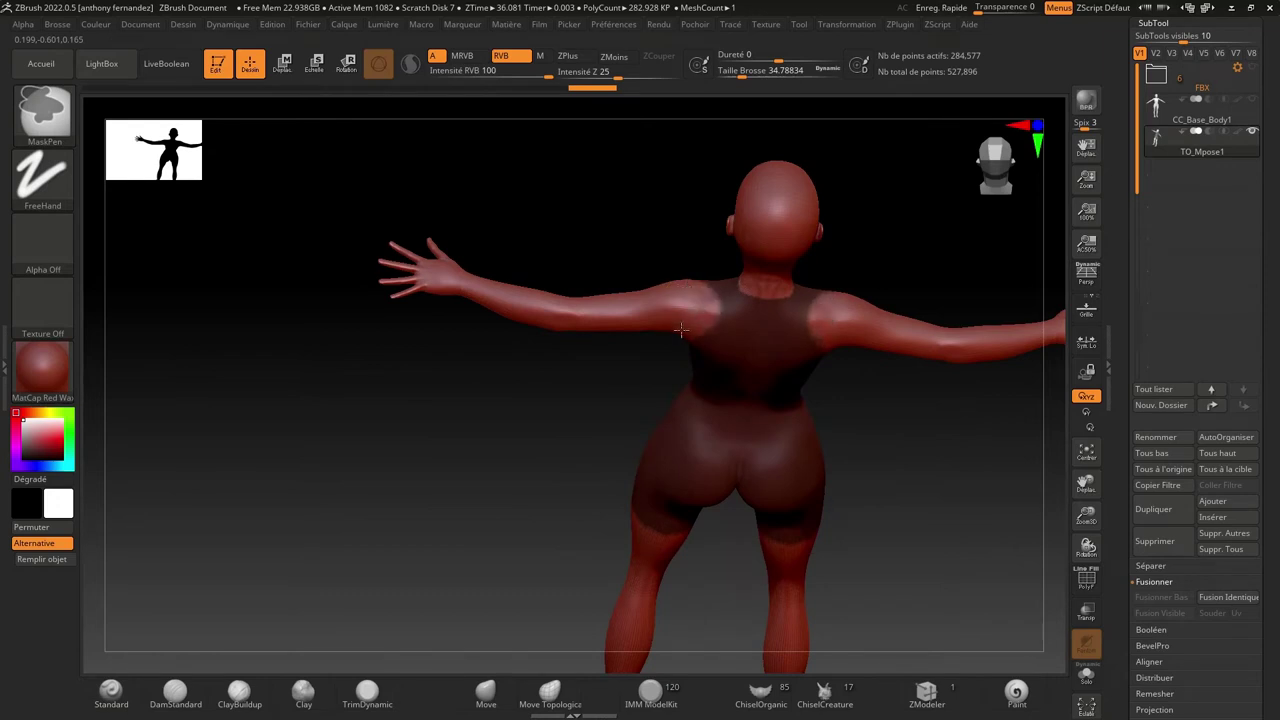
{"action": "mouse_move", "coordinate": [534, 420]}
{"action": "left_mouse_down"}
{"action": "mouse_move", "coordinate": [551, 357]}
{"action": "mouse_move", "coordinate": [785, 331]}
{"action": "mouse_move", "coordinate": [846, 391]}
{"action": "left_mouse_up"}
- Paint mask over the upper chest, shoulders and armpit, then soften its edges
{"action": "left_click_drag", "start_coordinate": [1086, 515], "coordinate": [1086, 495]}
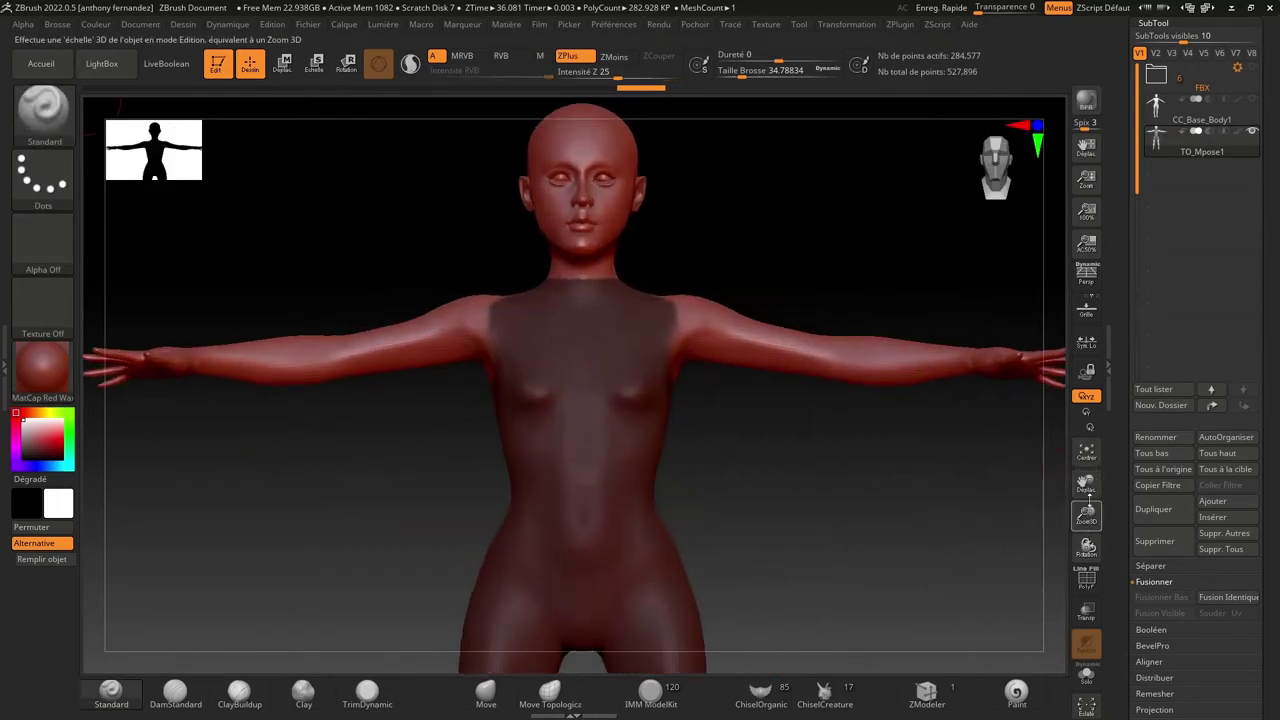
{"action": "mouse_move", "coordinate": [960, 310]}
{"action": "left_mouse_down"}
{"action": "mouse_move", "coordinate": [903, 323]}
{"action": "mouse_move", "coordinate": [903, 371]}
{"action": "mouse_move", "coordinate": [877, 398]}
{"action": "mouse_move", "coordinate": [892, 367]}
{"action": "left_mouse_up"}
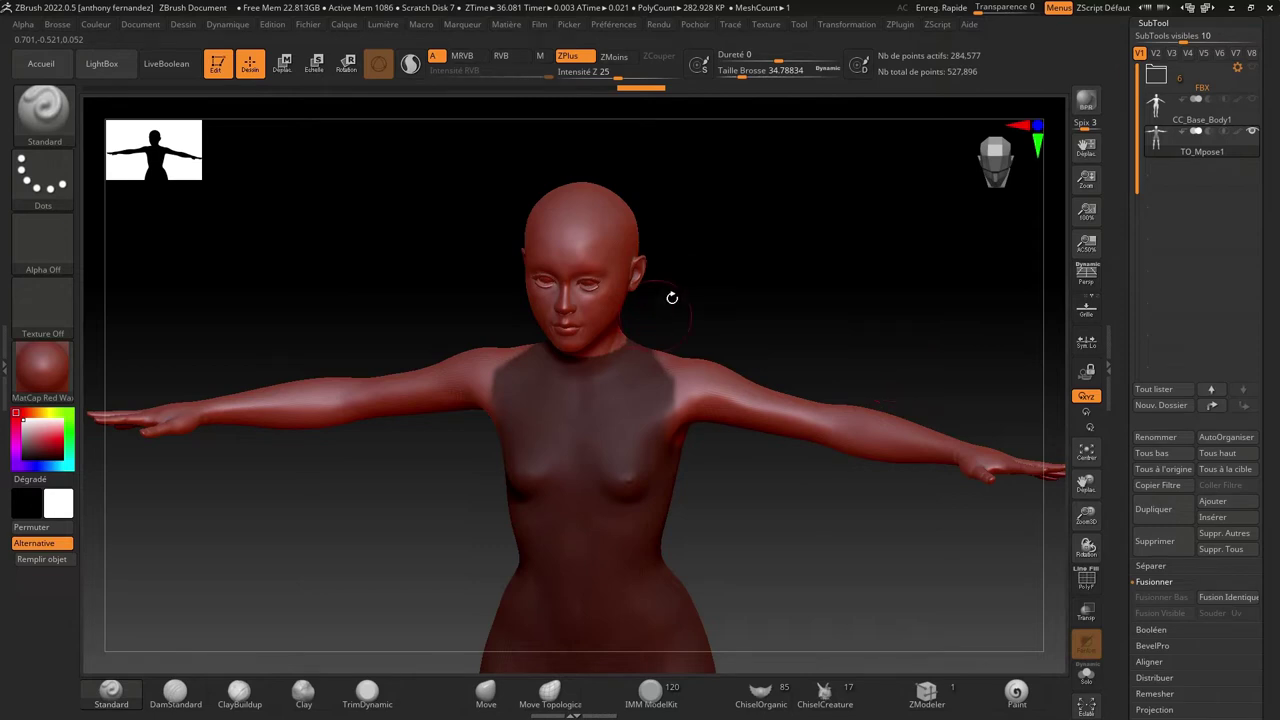
{"action": "left_click_drag", "start_coordinate": [772, 323], "coordinate": [700, 360]}
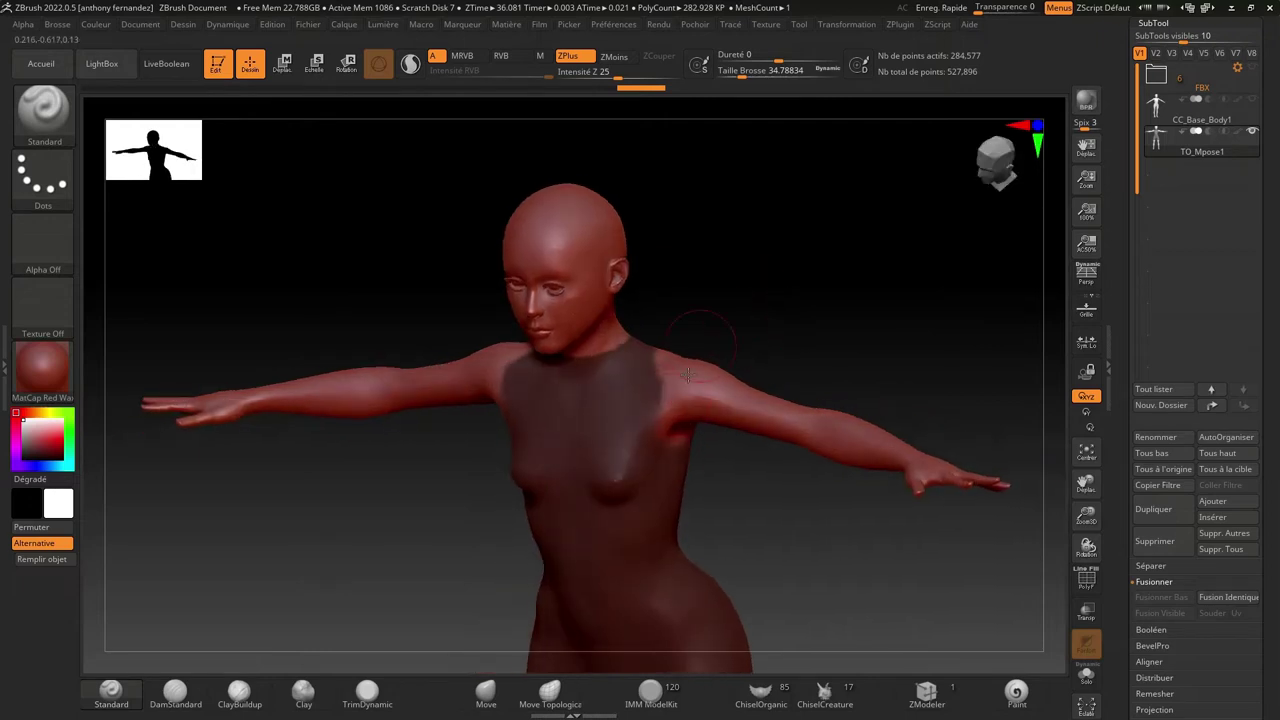
{"action": "left_click_drag", "start_coordinate": [640, 440], "coordinate": [670, 365], "text": "ctrl"}
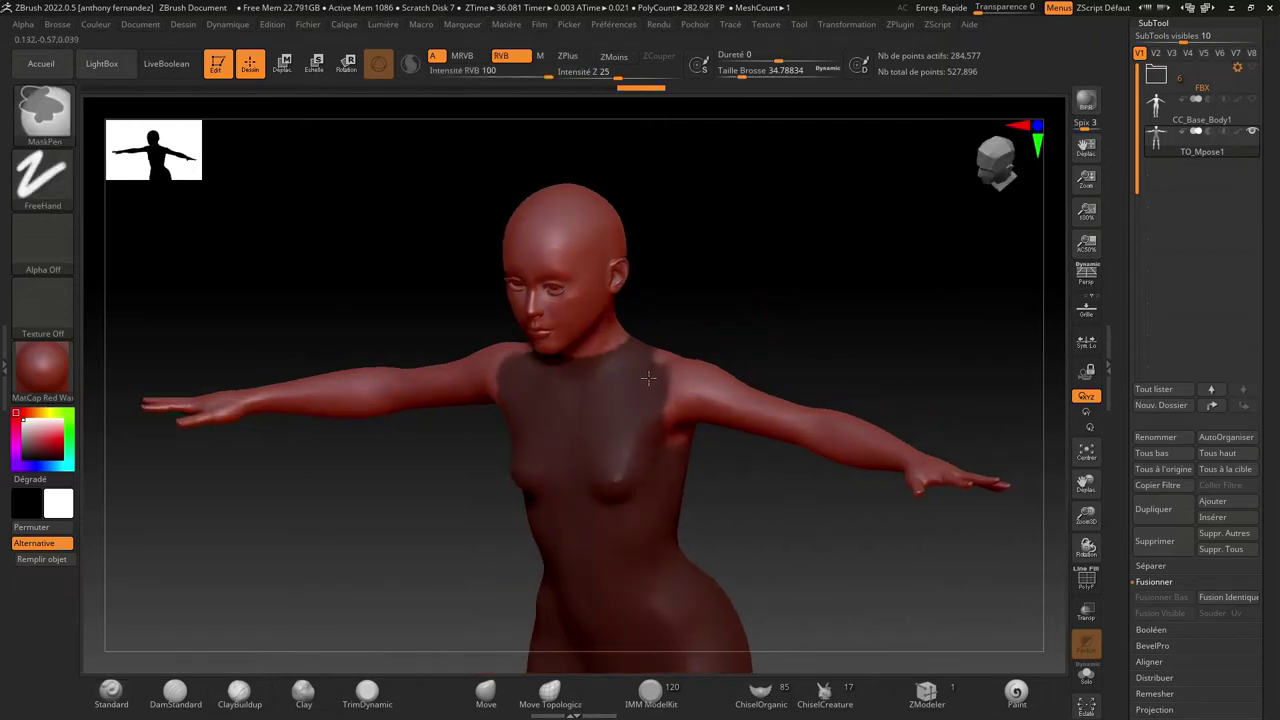
{"action": "mouse_move", "coordinate": [785, 348]}
{"action": "left_mouse_down"}
{"action": "mouse_move", "coordinate": [600, 368]}
{"action": "mouse_move", "coordinate": [546, 406]}
{"action": "left_mouse_up"}
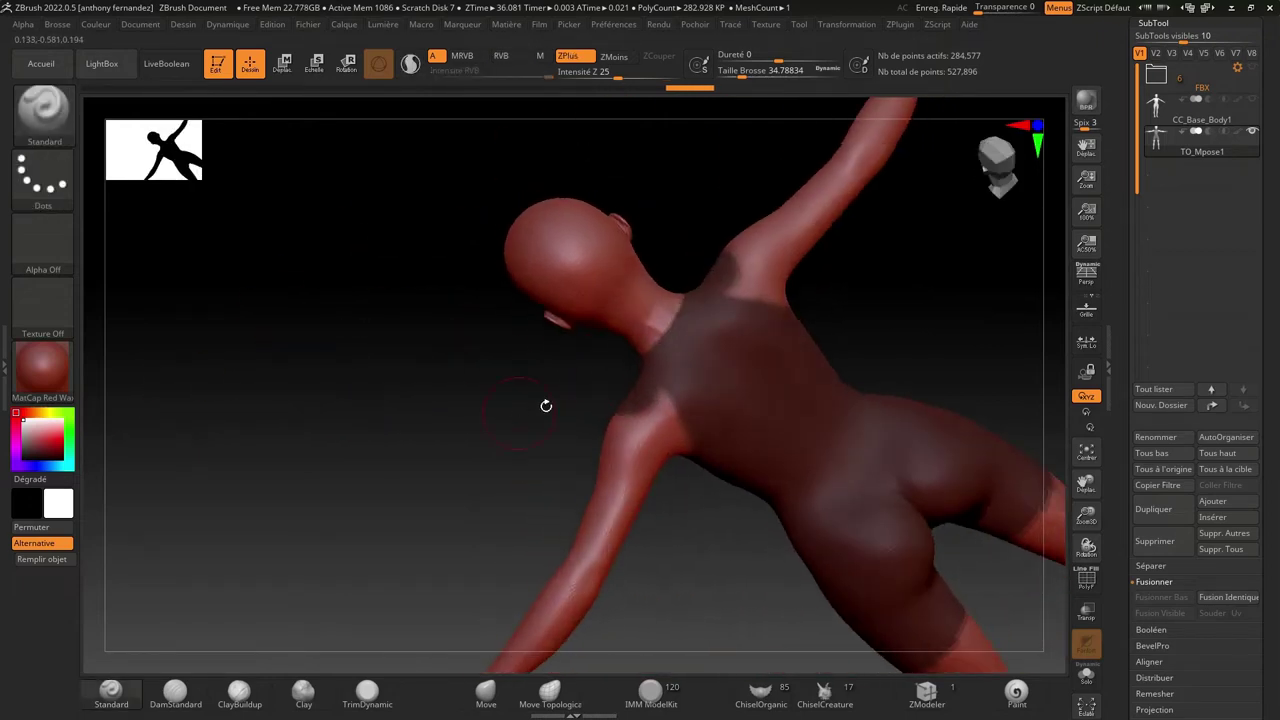
{"action": "mouse_move", "coordinate": [634, 420]}
{"action": "left_mouse_down", "text": "ctrl"}
{"action": "mouse_move", "coordinate": [620, 425]}
{"action": "mouse_move", "coordinate": [681, 412]}
{"action": "left_mouse_up", "text": "ctrl"}
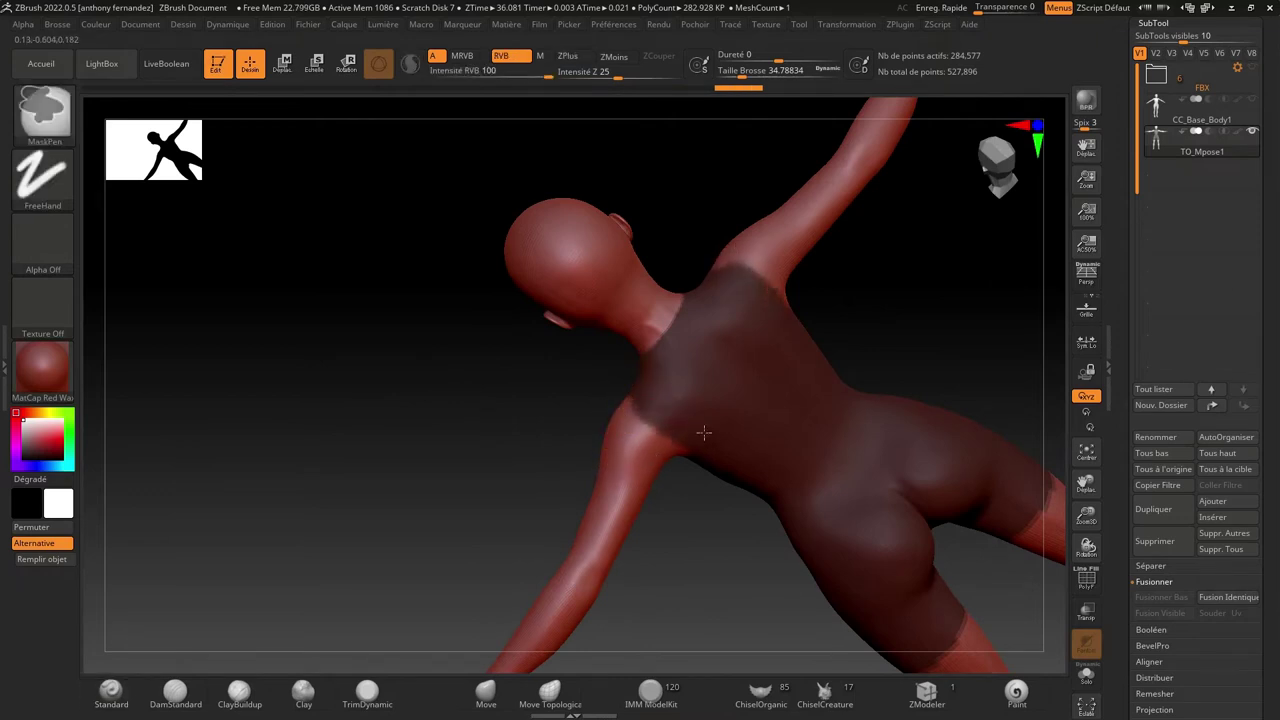
{"action": "left_click_drag", "start_coordinate": [420, 429], "coordinate": [484, 478]}
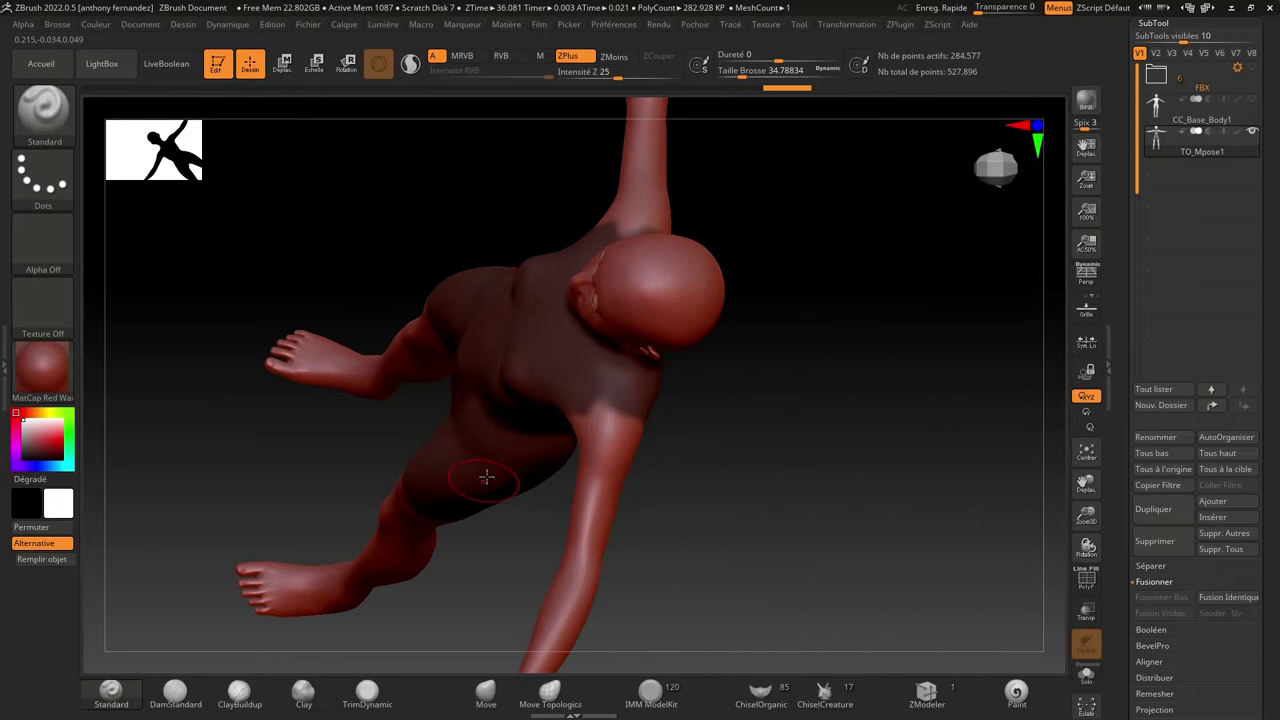
{"action": "left_click", "coordinate": [612, 419], "text": "ctrl"}
{"action": "mouse_move", "coordinate": [641, 432]}
{"action": "left_mouse_down"}
{"action": "mouse_move", "coordinate": [766, 543]}
{"action": "mouse_move", "coordinate": [560, 426]}
{"action": "left_mouse_up"}
{"action": "left_click", "coordinate": [605, 445], "text": "ctrl"}
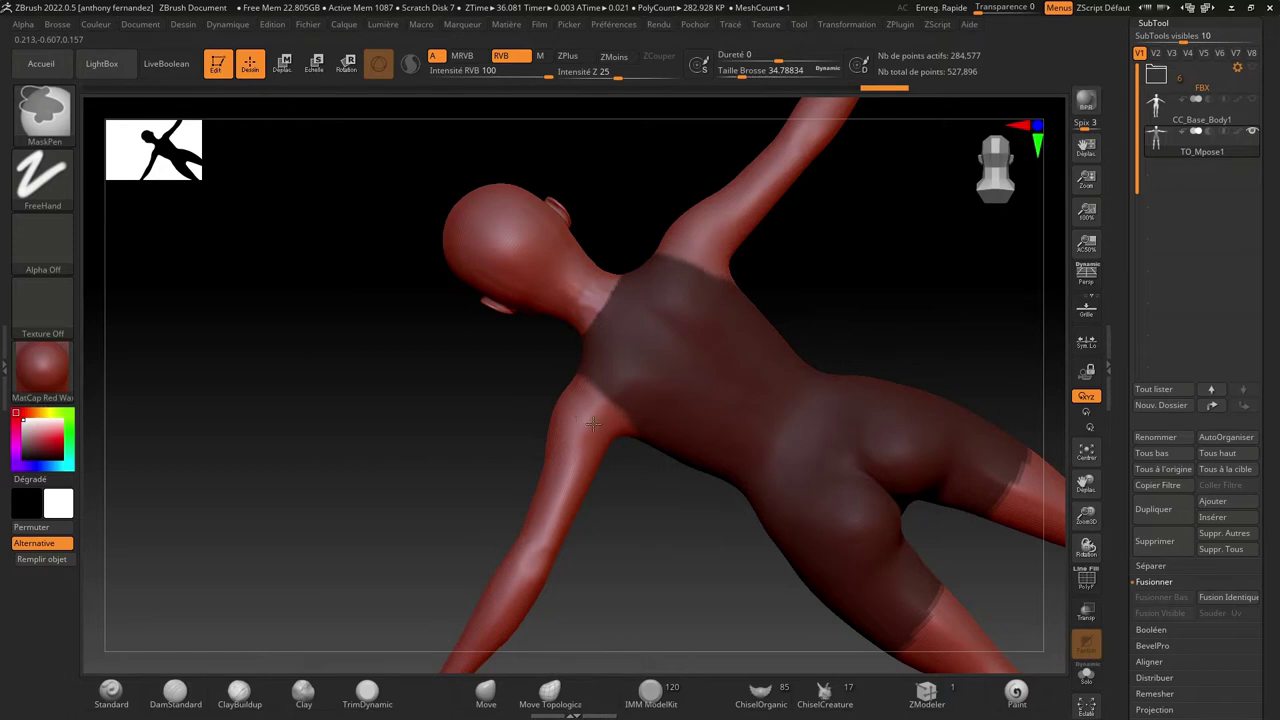
{"action": "left_click_drag", "start_coordinate": [663, 591], "coordinate": [717, 448]}
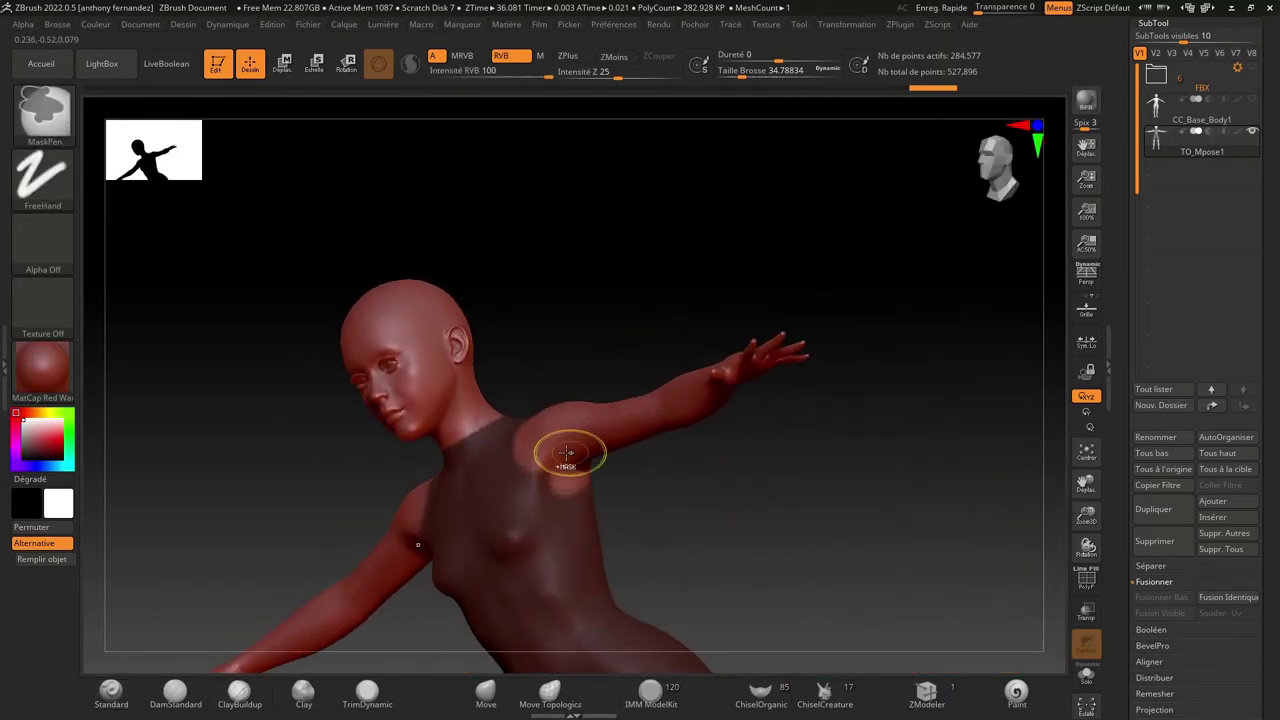
{"action": "left_click_drag", "start_coordinate": [571, 452], "coordinate": [545, 455], "text": "shift"}
{"action": "left_click_drag", "start_coordinate": [696, 522], "coordinate": [589, 363], "text": "shift"}
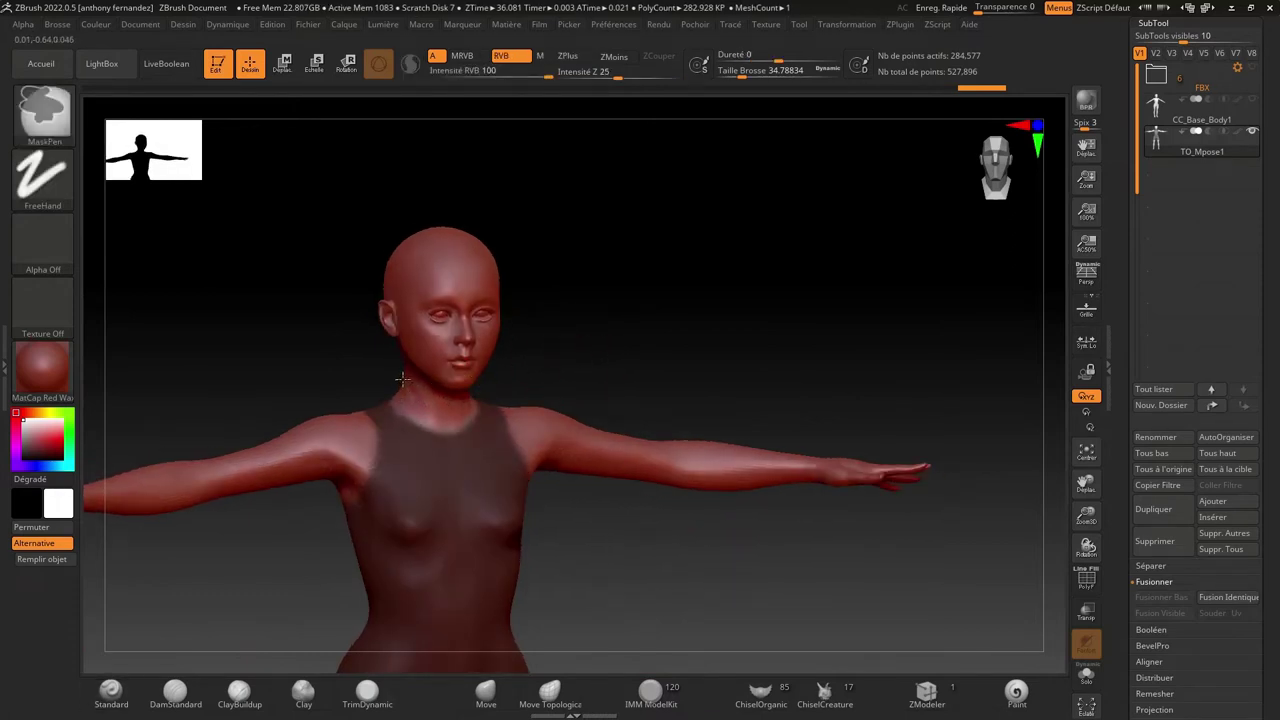
- Erase mask from the front and back of the thighs to form a high-cut leg line
{"action": "left_click_drag", "start_coordinate": [401, 378], "coordinate": [454, 390]}
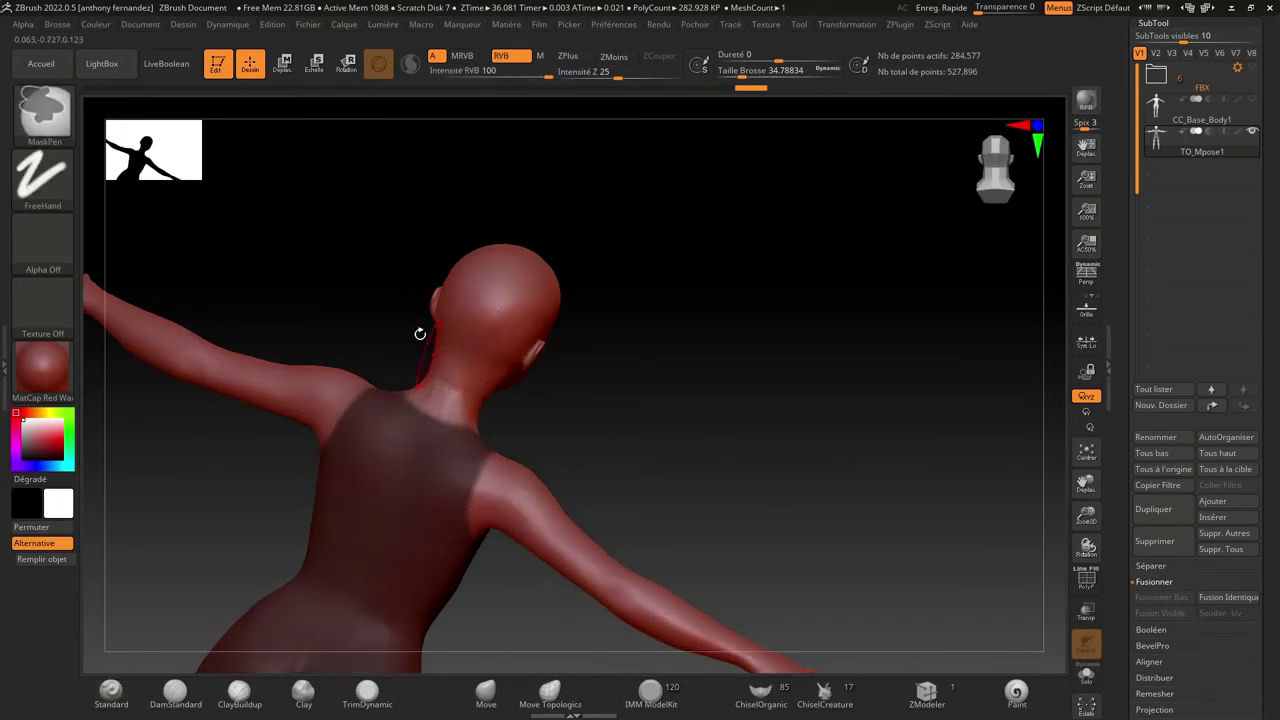
{"action": "mouse_move", "coordinate": [420, 333]}
{"action": "left_mouse_down"}
{"action": "mouse_move", "coordinate": [277, 234]}
{"action": "mouse_move", "coordinate": [300, 300]}
{"action": "left_mouse_up"}
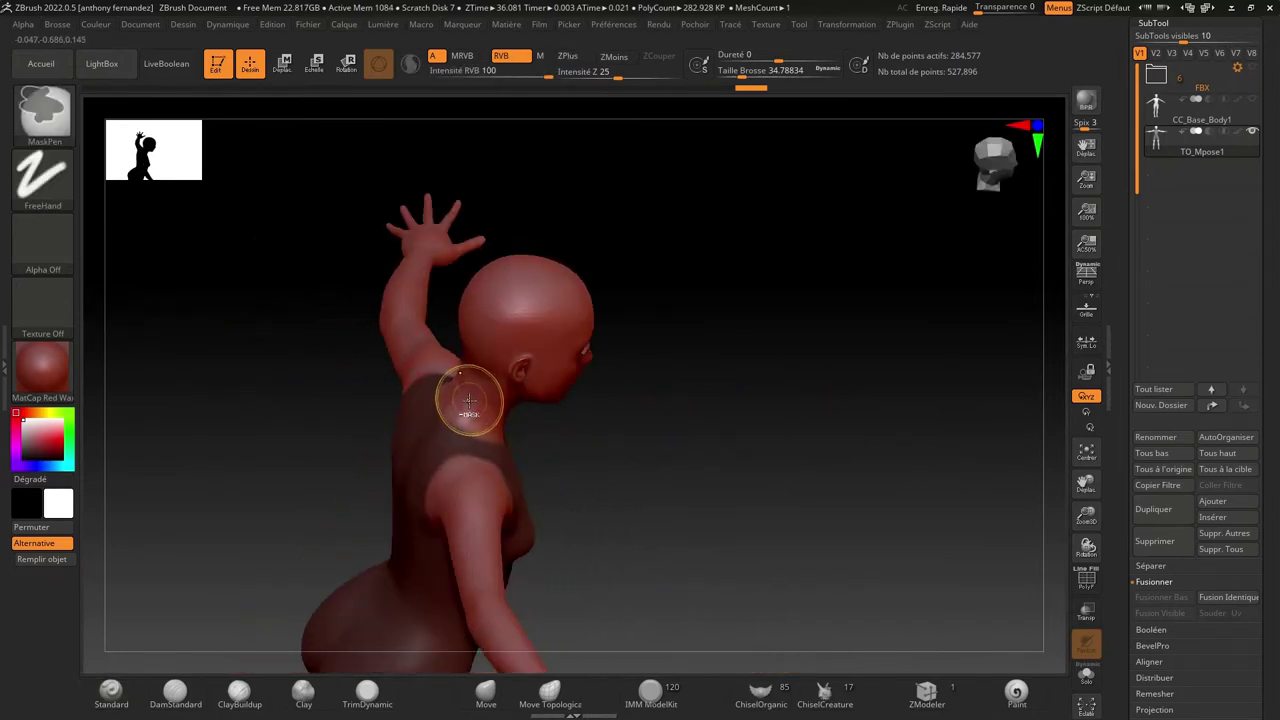
{"action": "mouse_move", "coordinate": [271, 386]}
{"action": "left_mouse_down"}
{"action": "mouse_move", "coordinate": [340, 323]}
{"action": "mouse_move", "coordinate": [477, 370]}
{"action": "left_mouse_up"}
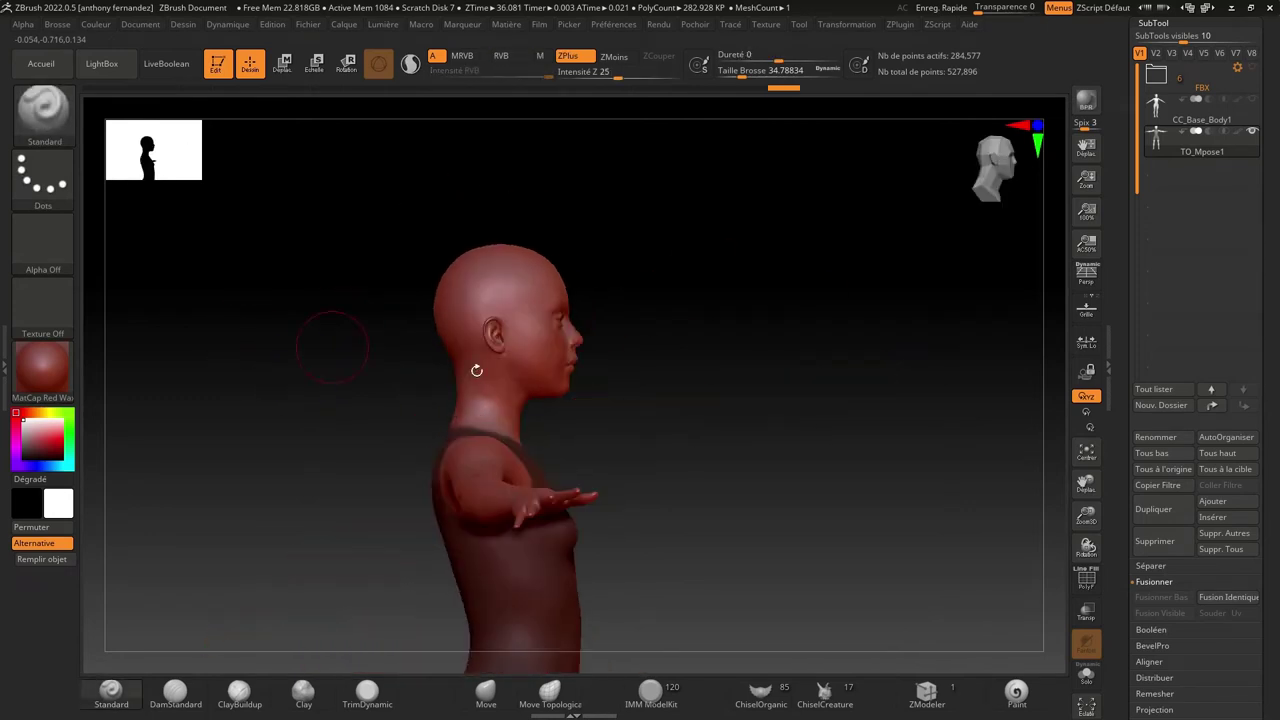
{"action": "mouse_move", "coordinate": [1086, 515]}
{"action": "left_mouse_down"}
{"action": "mouse_move", "coordinate": [1088, 531]}
{"action": "mouse_move", "coordinate": [864, 455]}
{"action": "mouse_move", "coordinate": [894, 474]}
{"action": "left_mouse_up"}
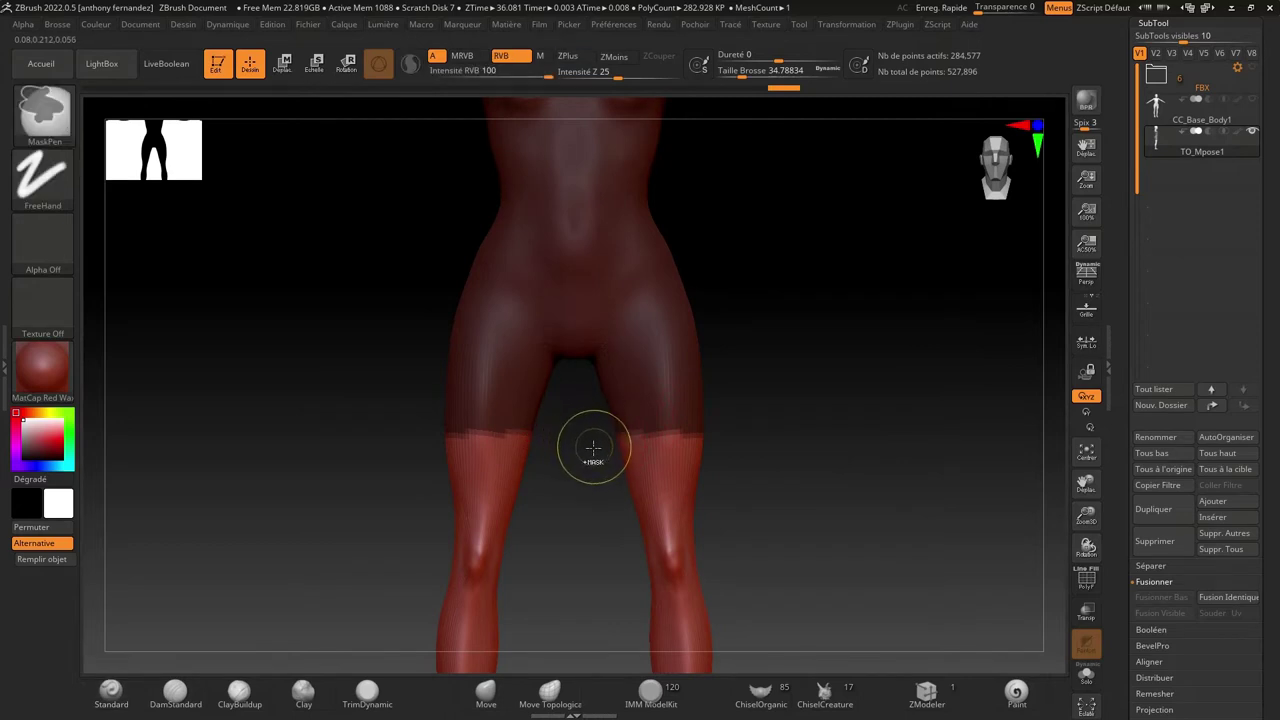
{"action": "left_click_drag", "start_coordinate": [615, 428], "coordinate": [606, 390], "text": "ctrl+alt"}
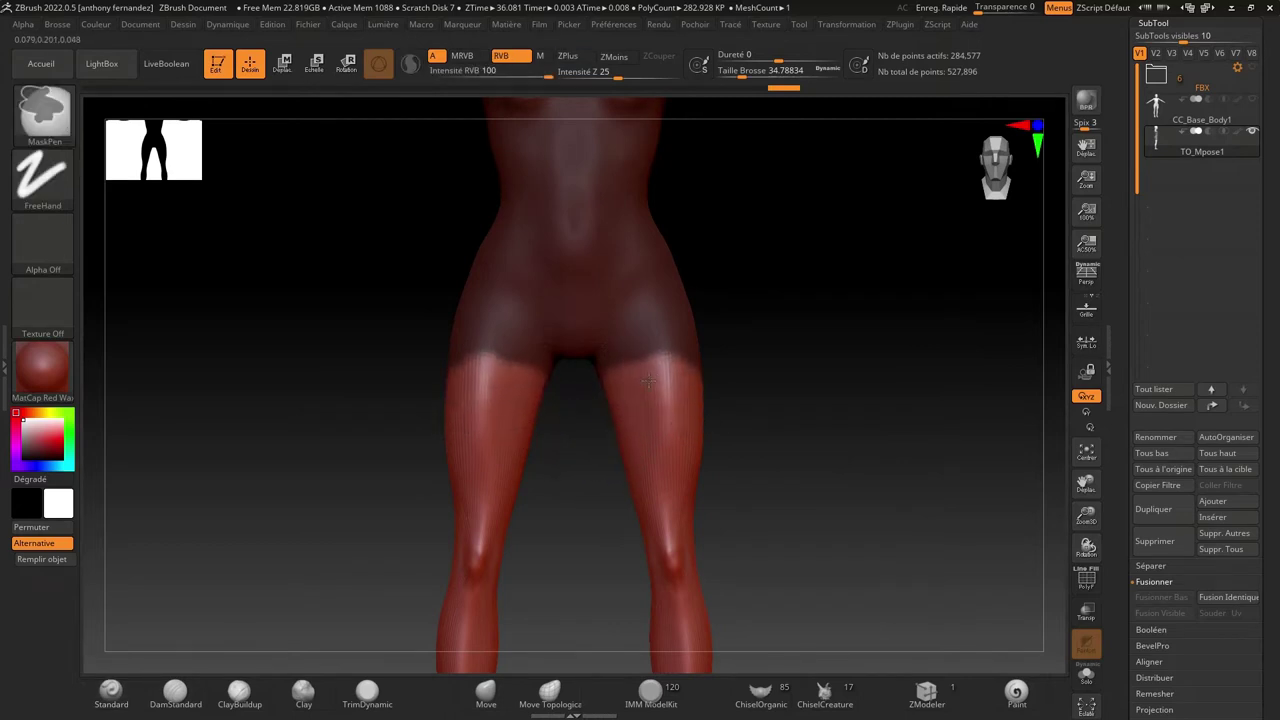
{"action": "mouse_move", "coordinate": [607, 376]}
{"action": "left_mouse_down", "text": "ctrl+alt"}
{"action": "mouse_move", "coordinate": [661, 372]}
{"action": "mouse_move", "coordinate": [695, 284]}
{"action": "left_mouse_up", "text": "ctrl+alt"}
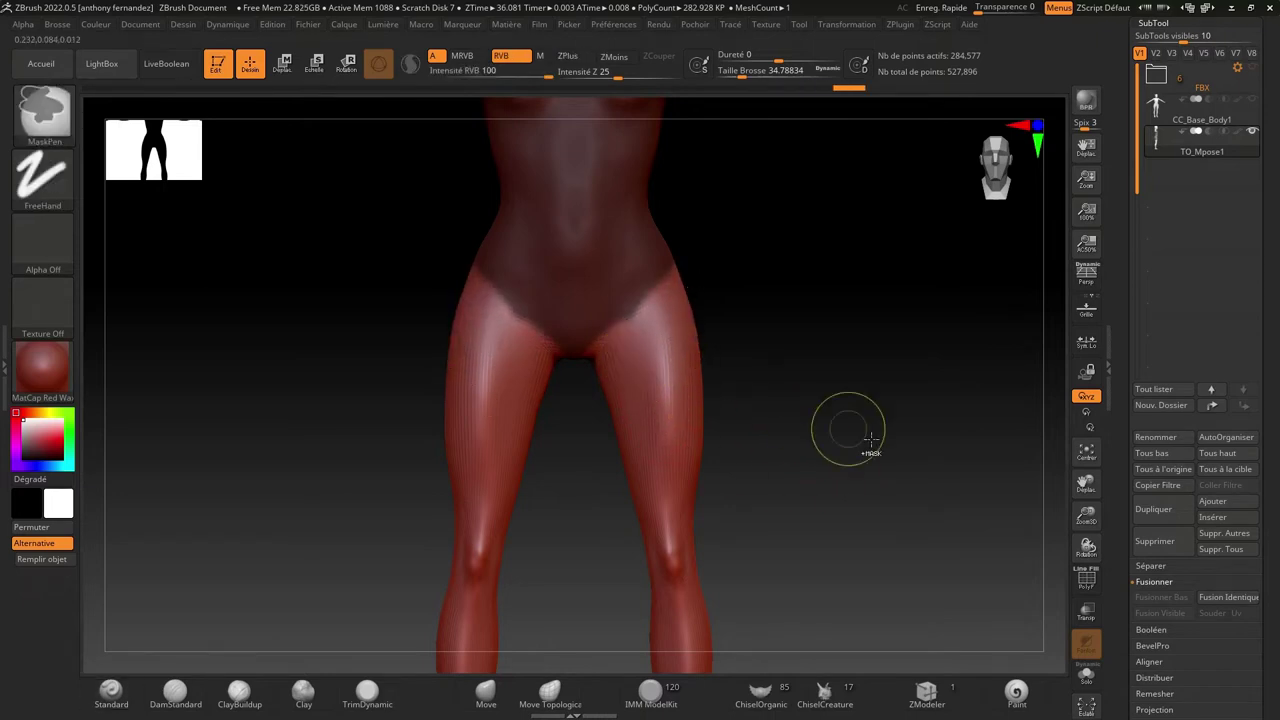
{"action": "left_click_drag", "start_coordinate": [848, 428], "coordinate": [751, 466]}
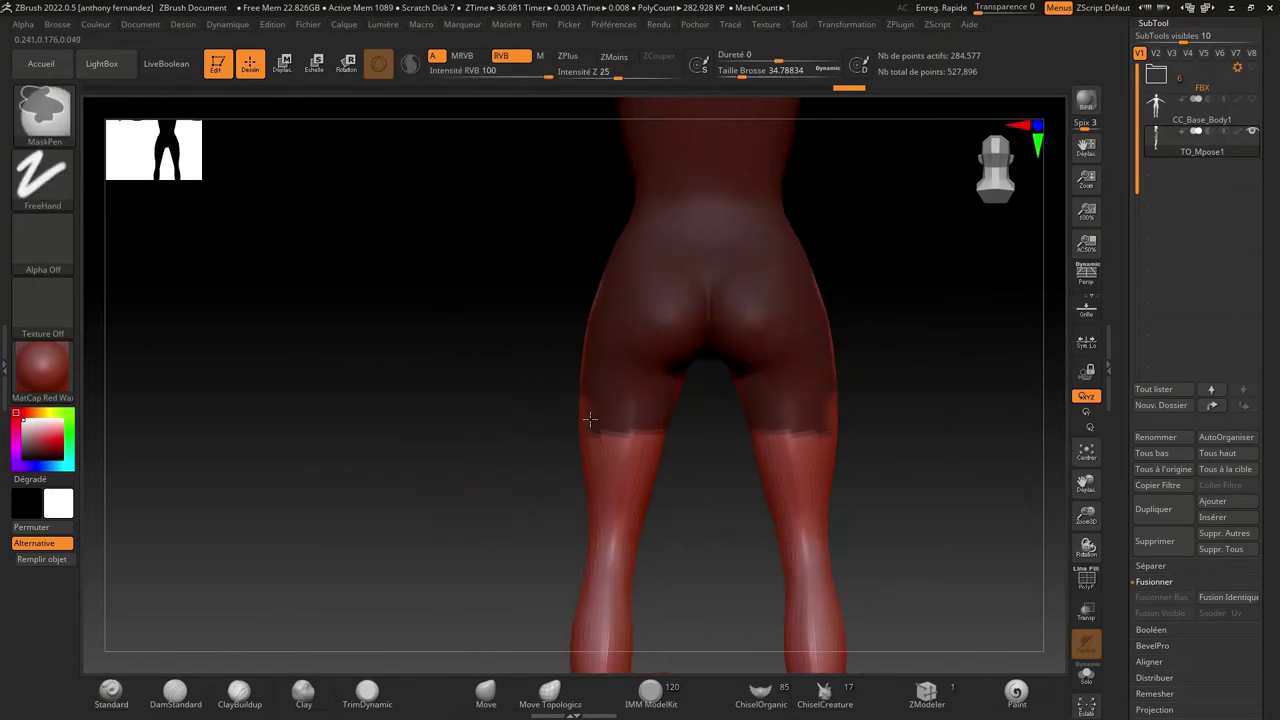
{"action": "mouse_move", "coordinate": [615, 412]}
{"action": "left_mouse_down", "text": "ctrl+alt"}
{"action": "mouse_move", "coordinate": [671, 407]}
{"action": "mouse_move", "coordinate": [705, 340]}
{"action": "left_mouse_up", "text": "ctrl+alt"}
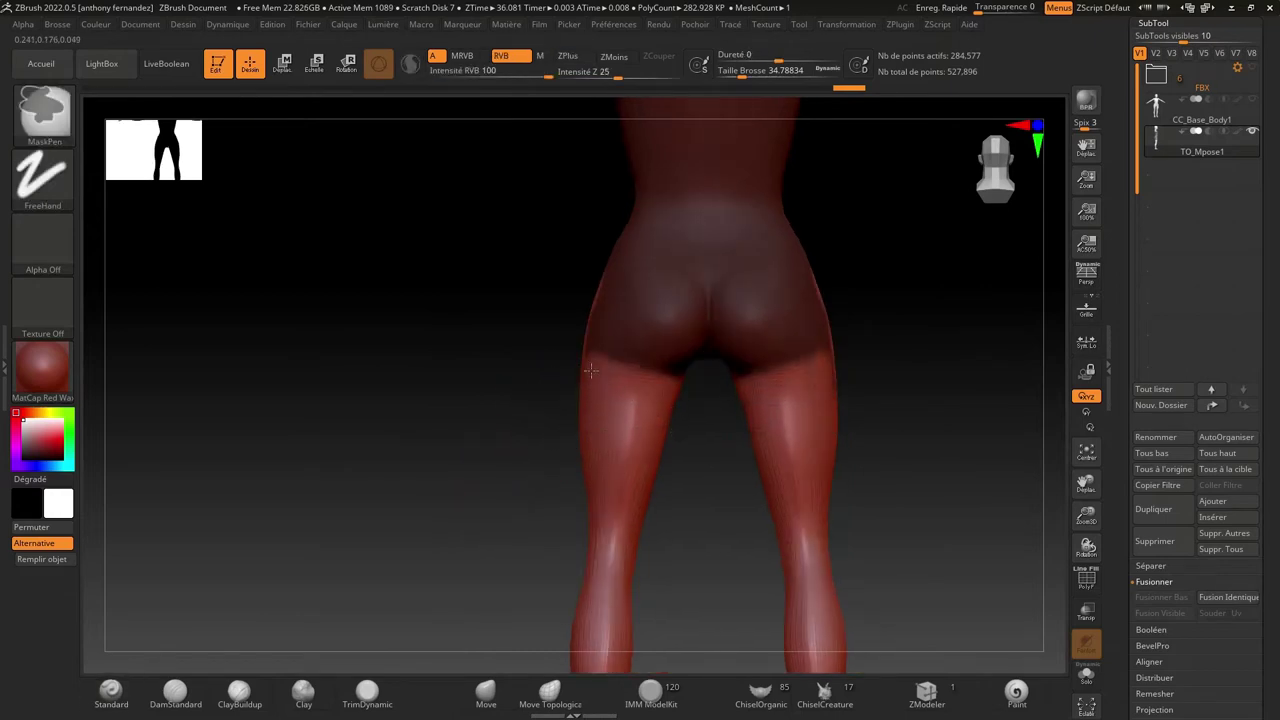
{"action": "mouse_move", "coordinate": [540, 400]}
{"action": "left_mouse_down"}
{"action": "mouse_move", "coordinate": [436, 396]}
{"action": "mouse_move", "coordinate": [470, 390]}
{"action": "left_mouse_up"}
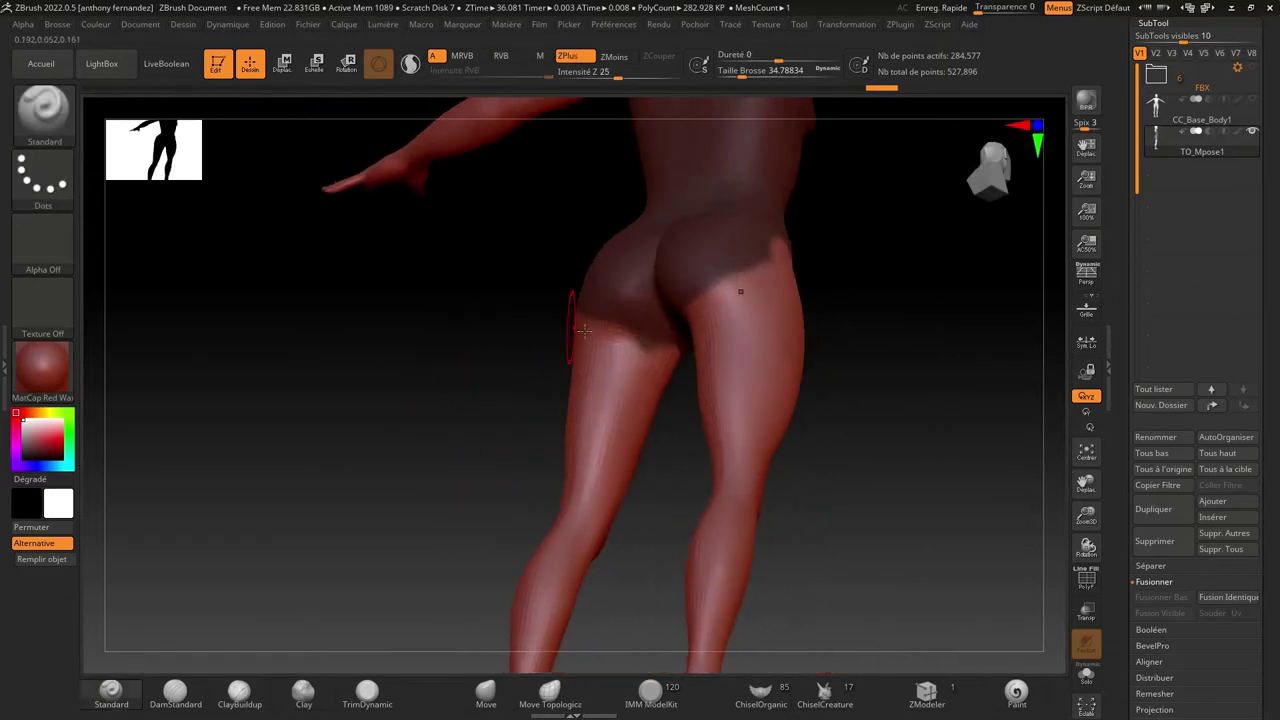
{"action": "left_click_drag", "start_coordinate": [649, 371], "coordinate": [563, 294], "text": "ctrl+alt"}
{"action": "left_click_drag", "start_coordinate": [443, 329], "coordinate": [446, 394]}
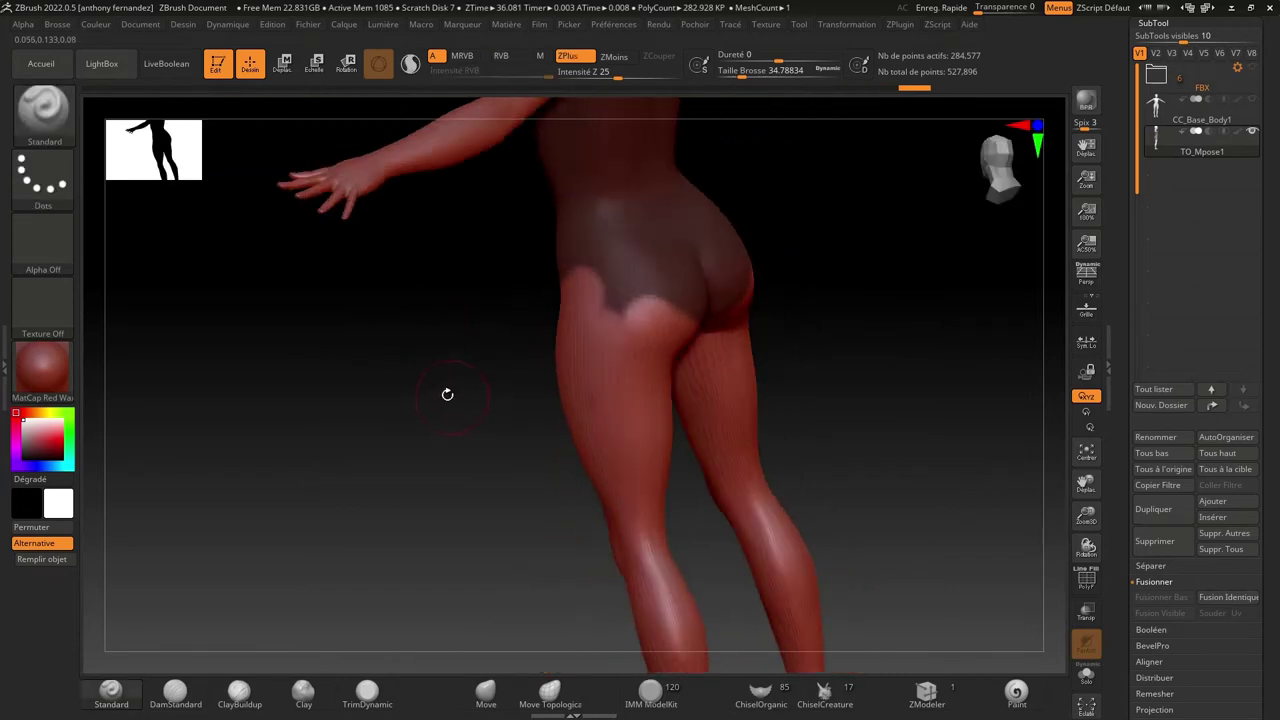
{"action": "left_click_drag", "start_coordinate": [606, 340], "coordinate": [637, 333], "text": "ctrl+alt"}
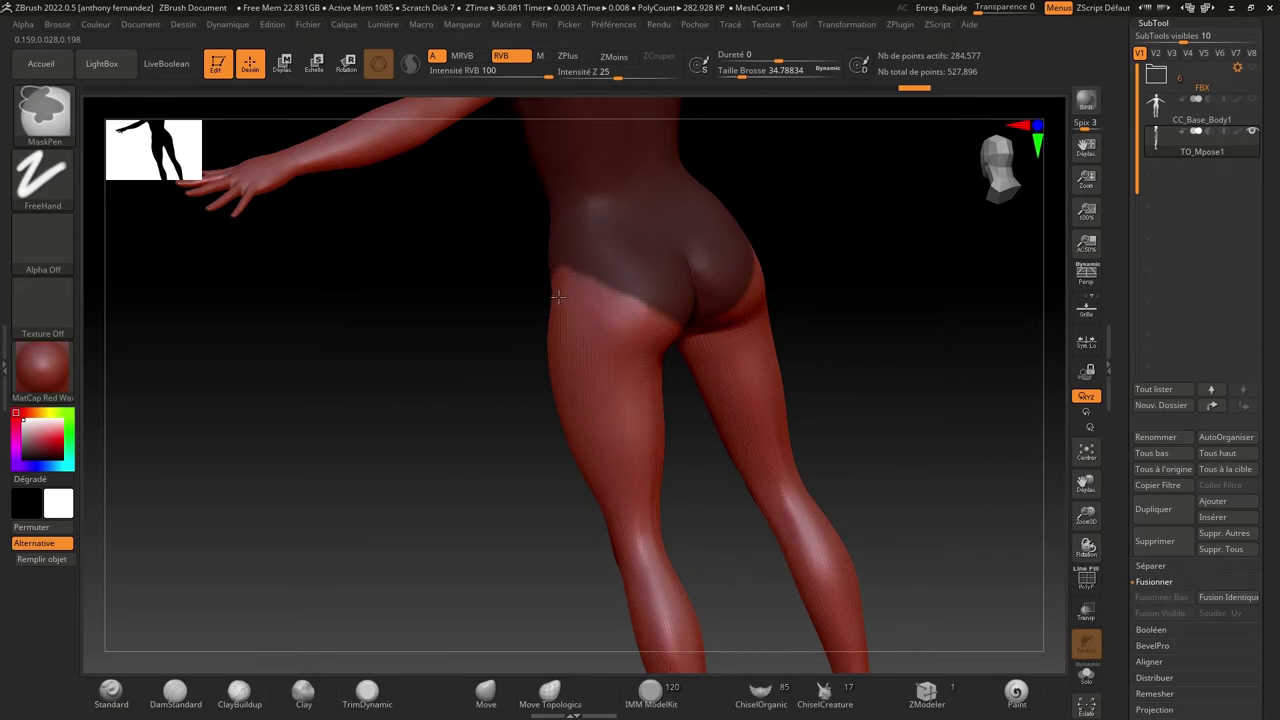
{"action": "left_click_drag", "start_coordinate": [503, 354], "coordinate": [765, 464], "text": "shift"}
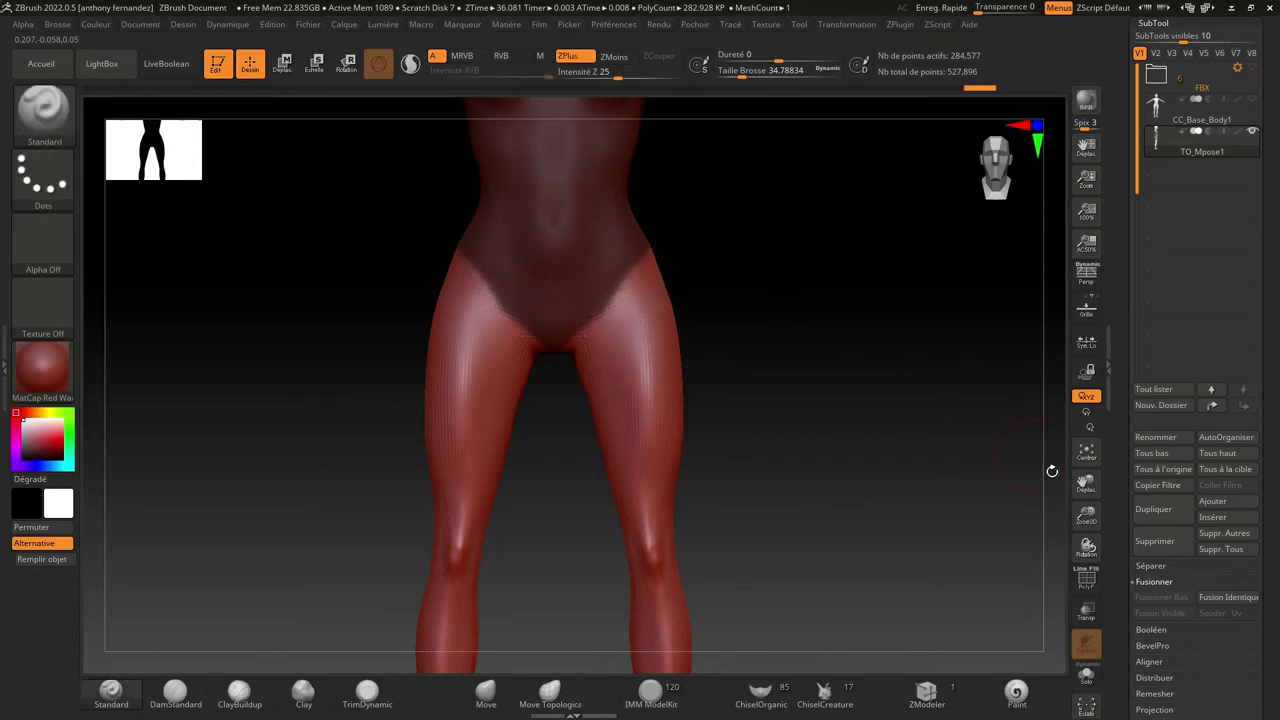
- Set the brush size to 15.55 and touch up the mask at the groin
{"action": "left_click_drag", "start_coordinate": [1086, 515], "coordinate": [1075, 440]}
{"action": "left_click_drag", "start_coordinate": [756, 78], "coordinate": [736, 78]}
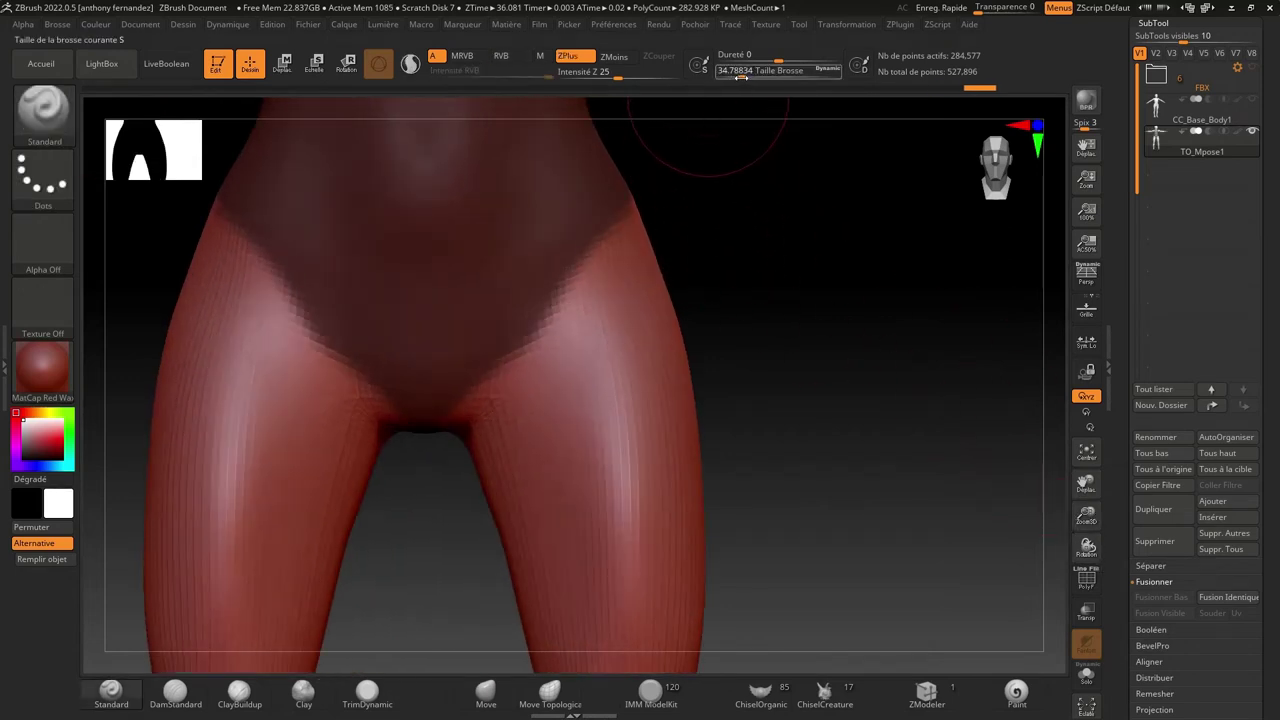
{"action": "left_click", "coordinate": [907, 391], "text": "ctrl"}
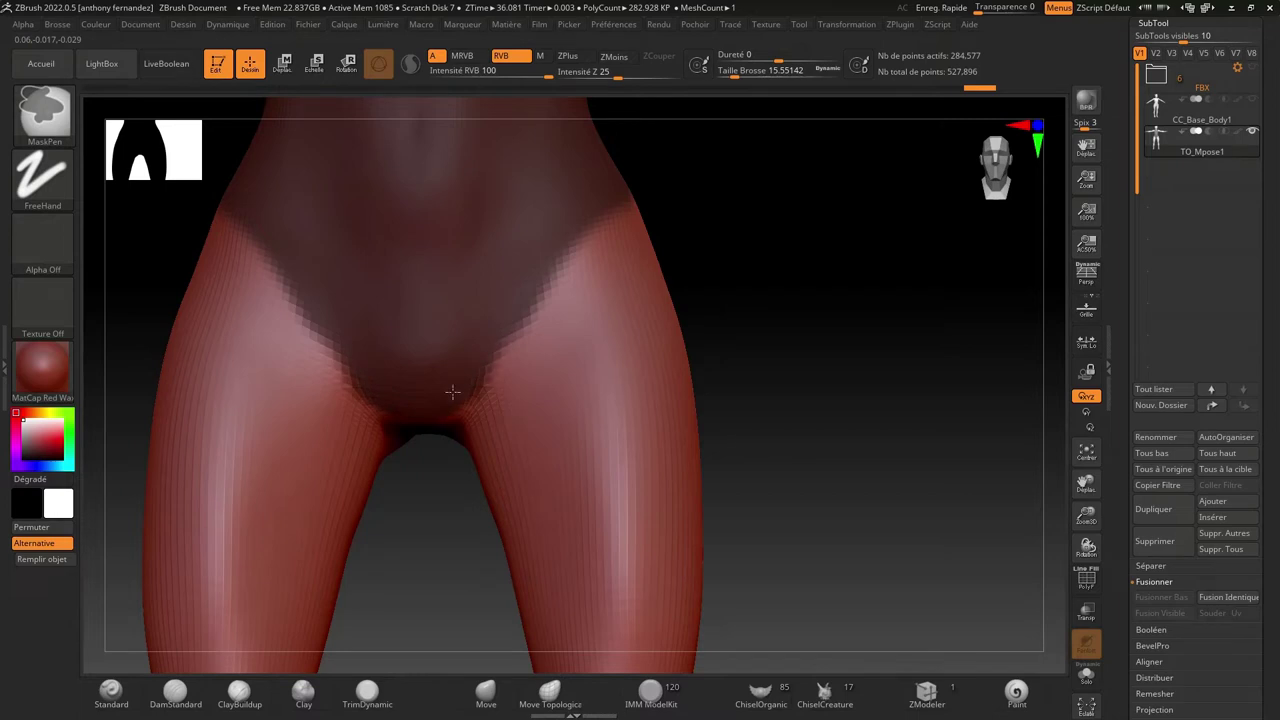
{"action": "left_click_drag", "start_coordinate": [437, 557], "coordinate": [431, 393]}
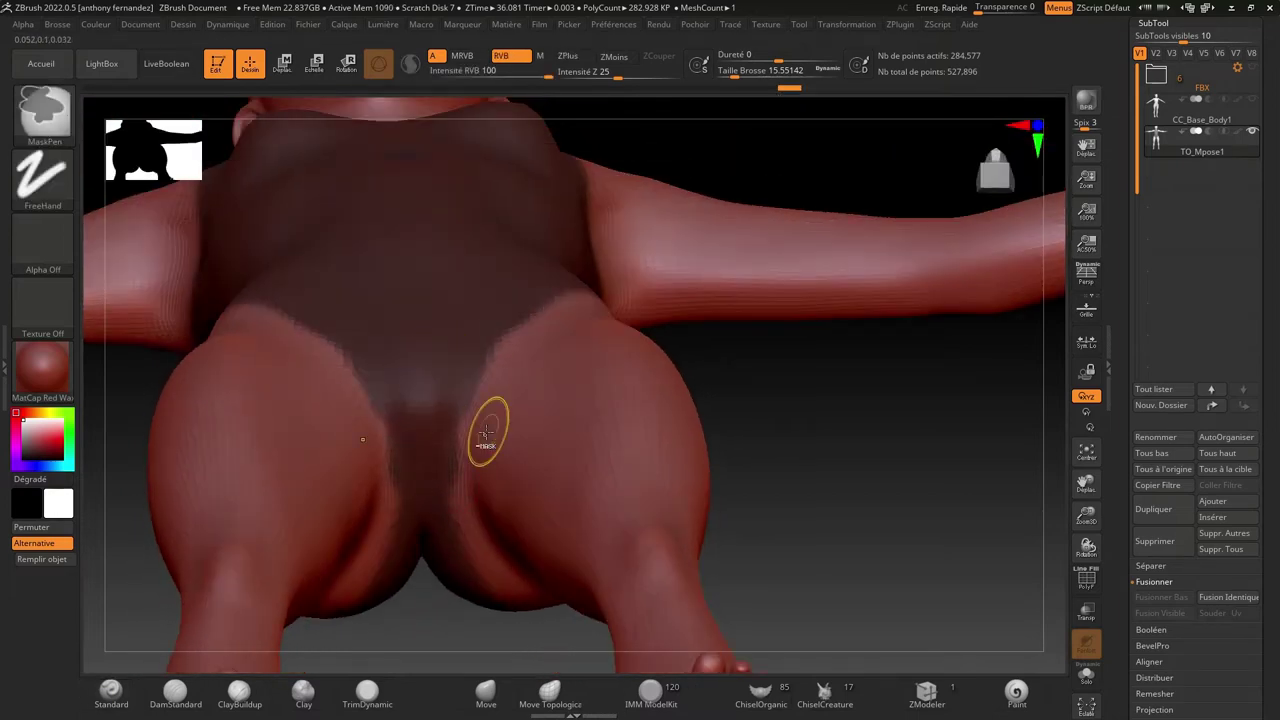
- Soften the inner-thigh mask edges and trim the mask higher on the upper thigh from behind
{"action": "left_click_drag", "start_coordinate": [470, 425], "coordinate": [493, 378], "text": "ctrl+alt"}
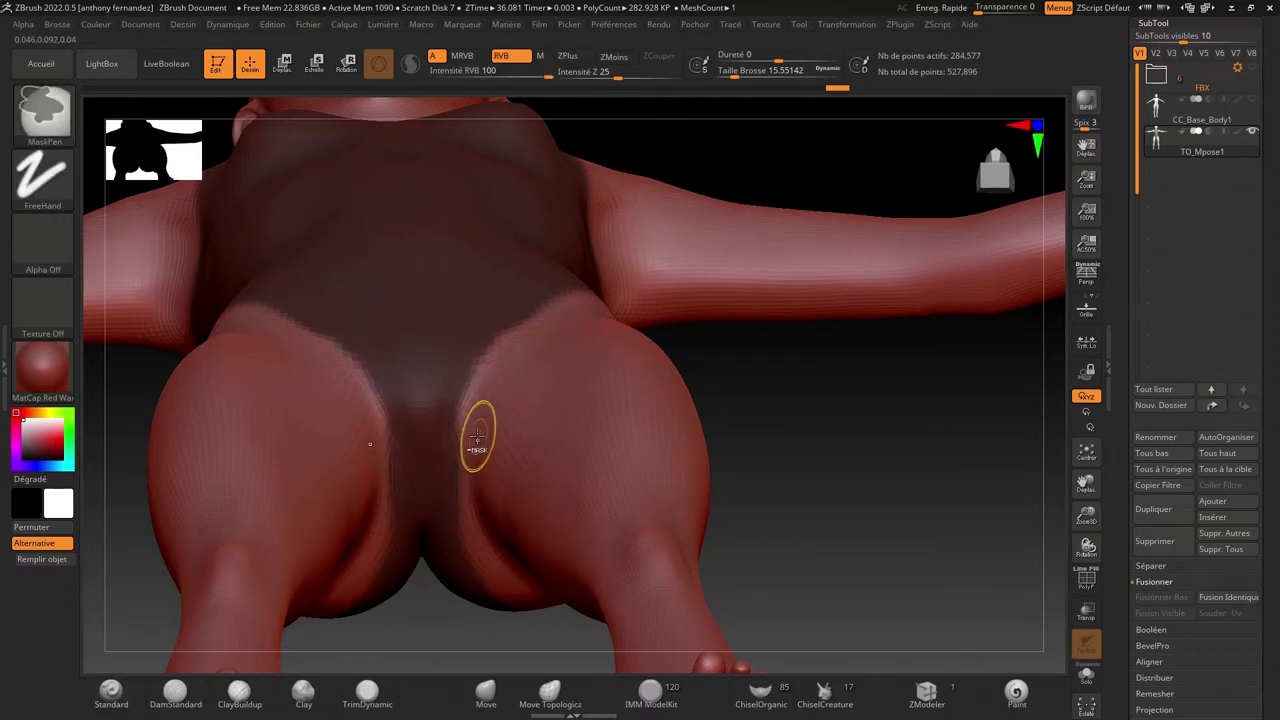
{"action": "left_click_drag", "start_coordinate": [820, 437], "coordinate": [849, 489]}
{"action": "key", "text": "ctrl"}
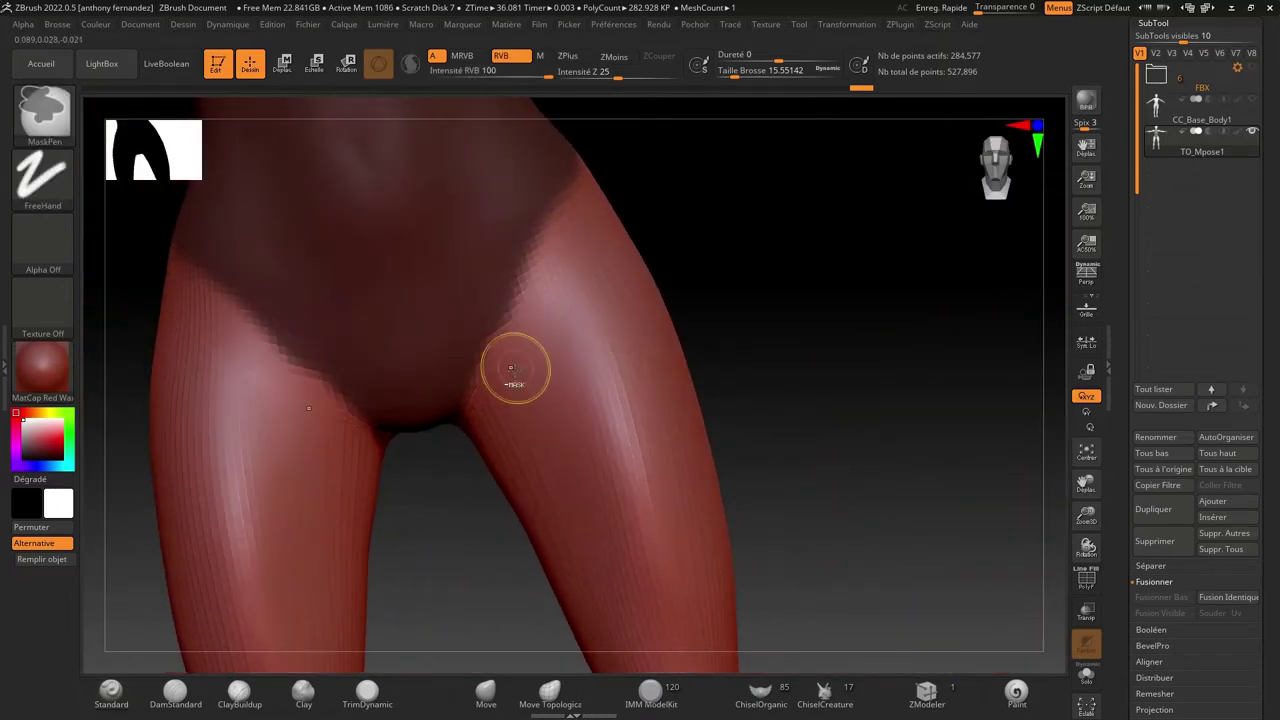
{"action": "mouse_move", "coordinate": [850, 420]}
{"action": "left_mouse_down"}
{"action": "mouse_move", "coordinate": [900, 414]}
{"action": "mouse_move", "coordinate": [720, 466]}
{"action": "mouse_move", "coordinate": [292, 417]}
{"action": "left_mouse_up"}
{"action": "mouse_move", "coordinate": [408, 329]}
{"action": "left_mouse_down"}
{"action": "mouse_move", "coordinate": [291, 329]}
{"action": "mouse_move", "coordinate": [343, 371]}
{"action": "mouse_move", "coordinate": [400, 360]}
{"action": "left_mouse_up"}
{"action": "key", "text": "ctrl"}
{"action": "mouse_move", "coordinate": [495, 280]}
{"action": "left_mouse_down", "text": "ctrl+alt"}
{"action": "mouse_move", "coordinate": [625, 355]}
{"action": "mouse_move", "coordinate": [675, 414]}
{"action": "left_mouse_up", "text": "ctrl+alt"}
{"action": "left_click_drag", "start_coordinate": [474, 280], "coordinate": [518, 284], "text": "ctrl"}
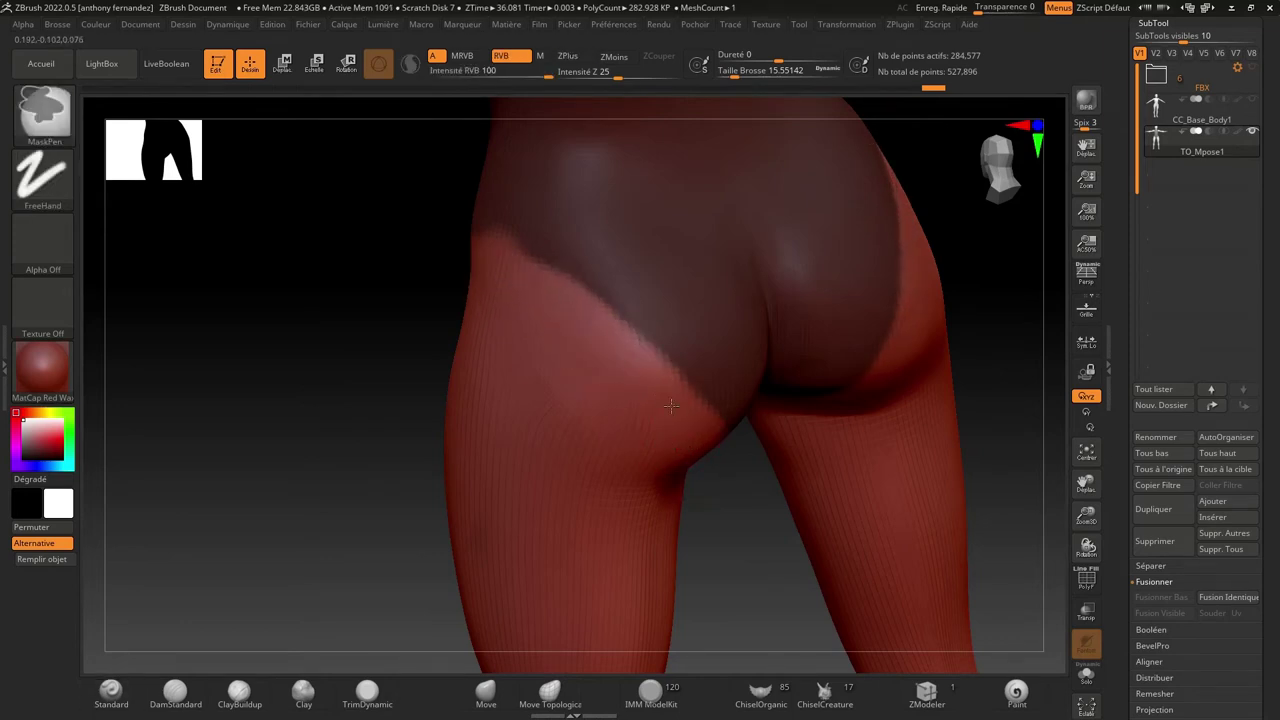
- Mask the buttock crease and upper thigh, then check the whole masked region
{"action": "left_click_drag", "start_coordinate": [398, 311], "coordinate": [569, 311]}
{"action": "key", "text": "ctrl+z"}
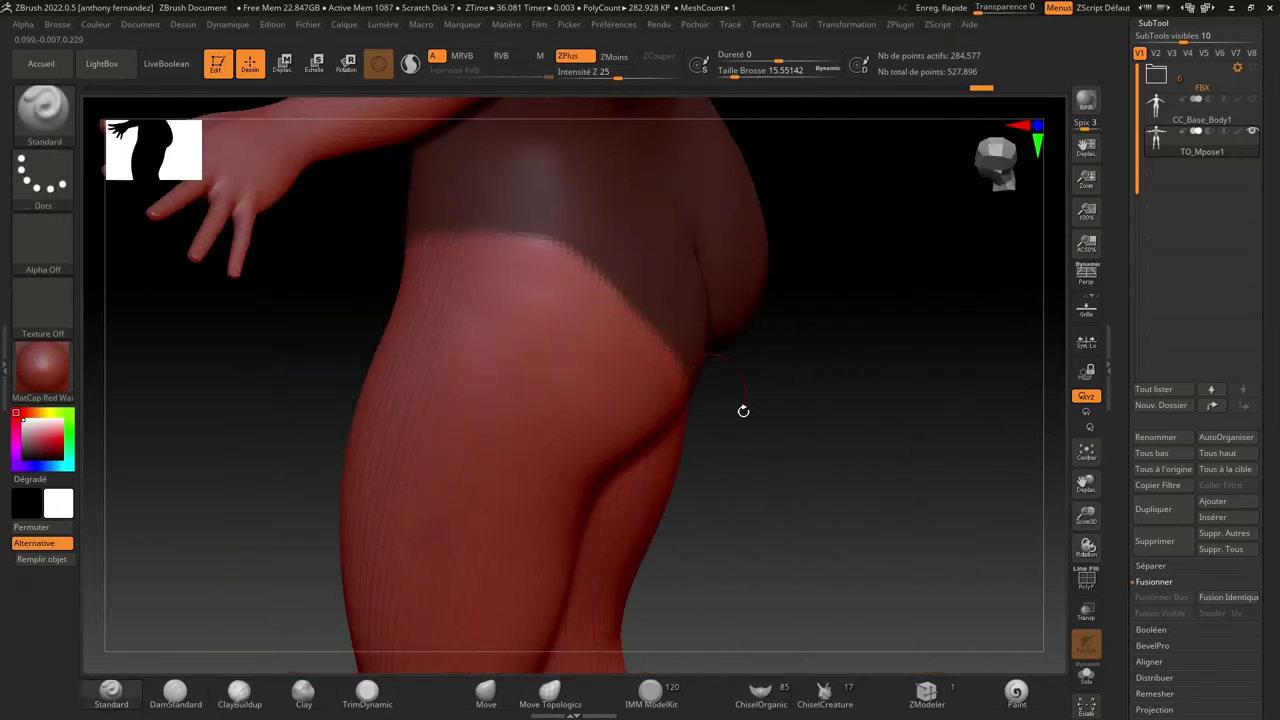
{"action": "mouse_move", "coordinate": [743, 409]}
{"action": "left_mouse_down"}
{"action": "mouse_move", "coordinate": [856, 491]}
{"action": "mouse_move", "coordinate": [363, 500]}
{"action": "mouse_move", "coordinate": [363, 472]}
{"action": "left_mouse_up"}
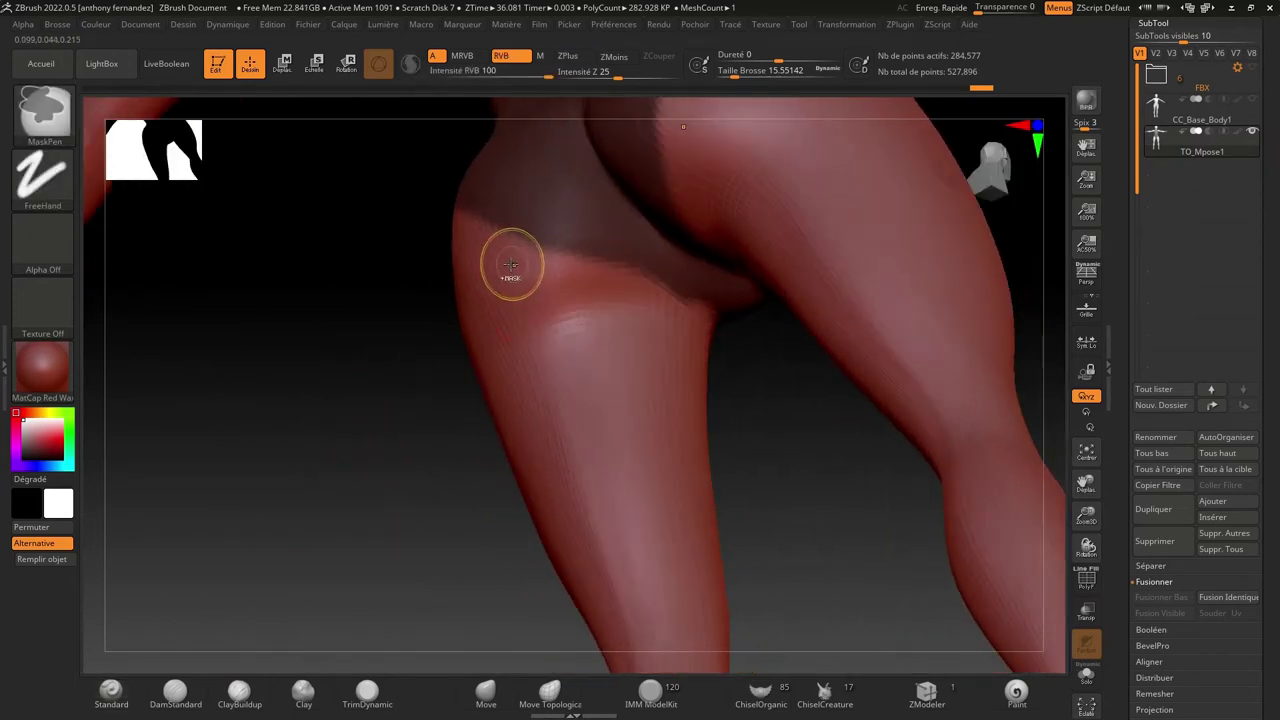
{"action": "mouse_move", "coordinate": [508, 274]}
{"action": "left_mouse_down", "text": "ctrl"}
{"action": "mouse_move", "coordinate": [494, 251]}
{"action": "mouse_move", "coordinate": [540, 280]}
{"action": "left_mouse_up", "text": "ctrl"}
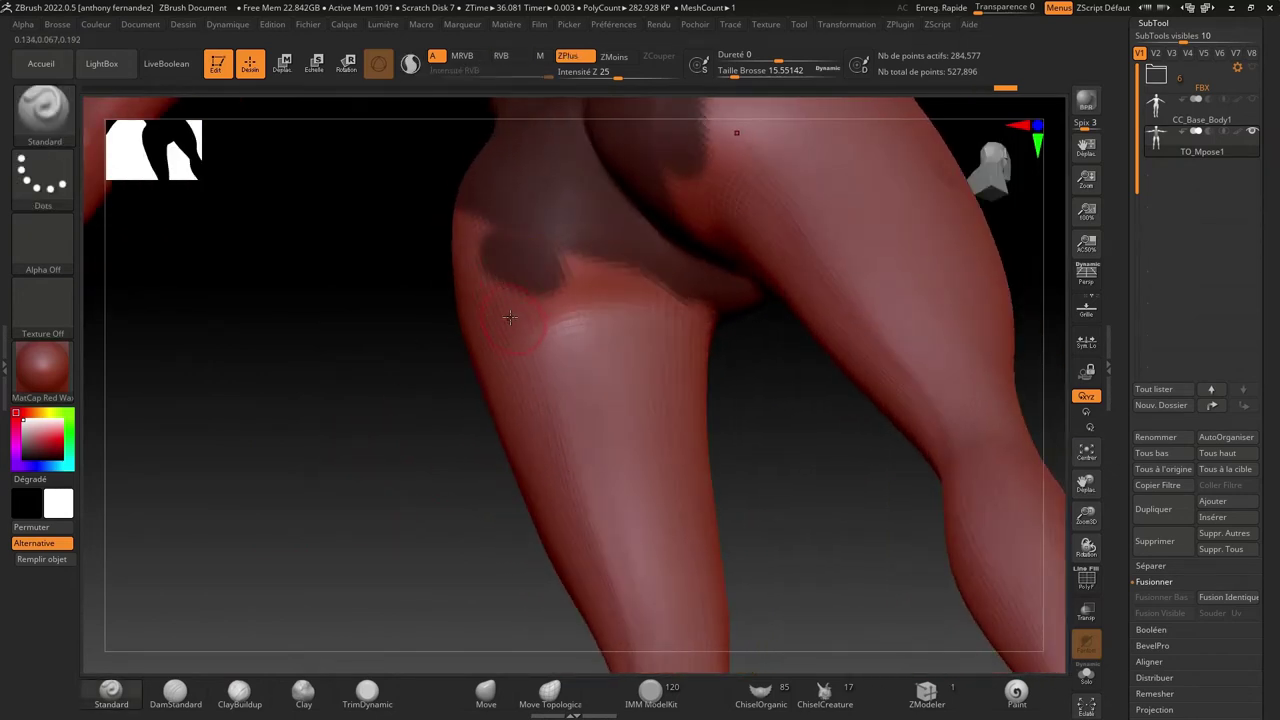
{"action": "left_click_drag", "start_coordinate": [471, 251], "coordinate": [483, 246], "text": "ctrl"}
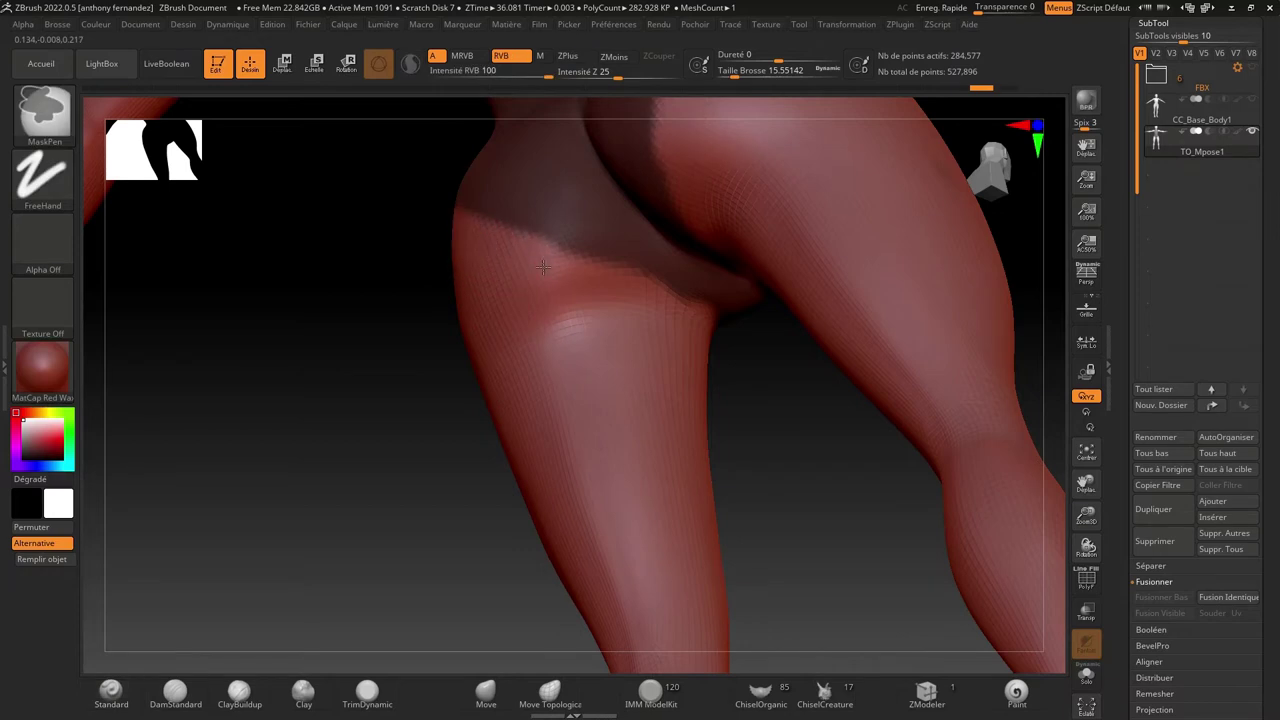
{"action": "mouse_move", "coordinate": [360, 420]}
{"action": "left_mouse_down"}
{"action": "mouse_move", "coordinate": [337, 494]}
{"action": "mouse_move", "coordinate": [345, 480]}
{"action": "left_mouse_up"}
{"action": "left_click_drag", "start_coordinate": [1086, 515], "coordinate": [957, 411]}
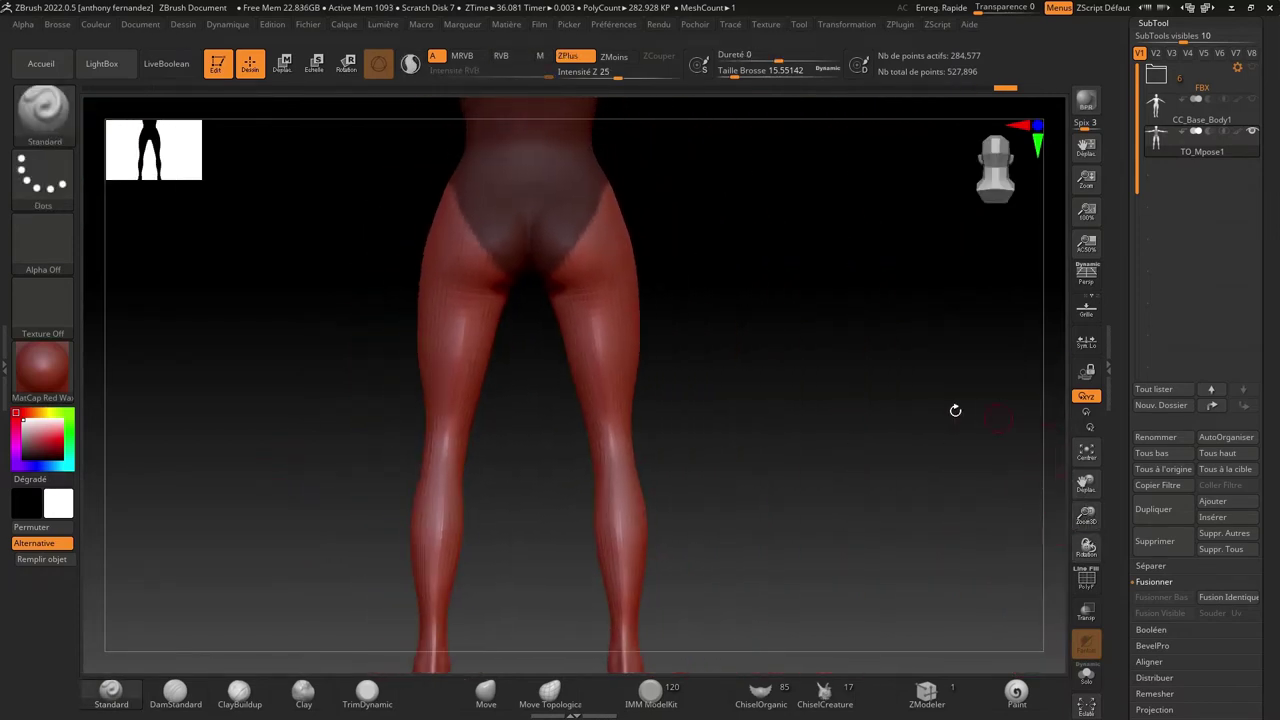
{"action": "mouse_move", "coordinate": [873, 478]}
{"action": "left_mouse_down"}
{"action": "mouse_move", "coordinate": [905, 491]}
{"action": "mouse_move", "coordinate": [829, 466]}
{"action": "left_mouse_up"}
{"action": "left_click_drag", "start_coordinate": [1086, 484], "coordinate": [1040, 497]}
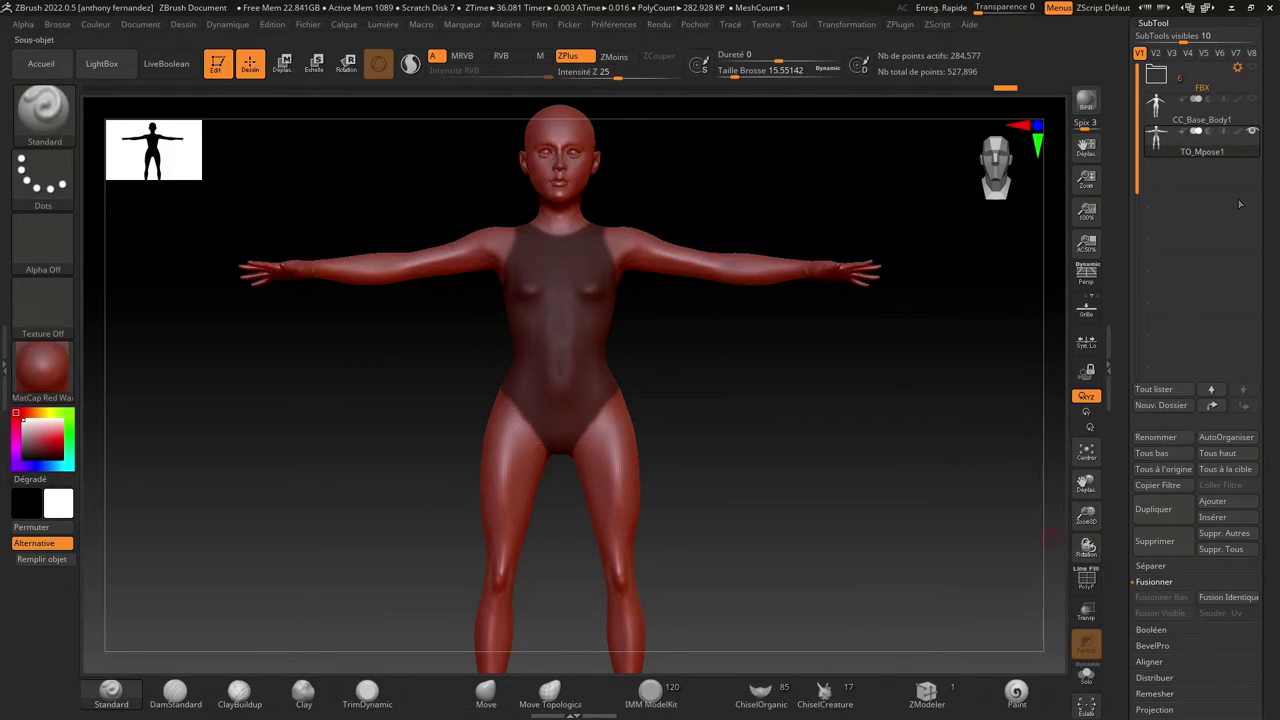
- Extract the masked area with Thick set to 0.006 and accept it as Extract1
{"action": "left_click_drag", "start_coordinate": [1275, 311], "coordinate": [1275, 53]}
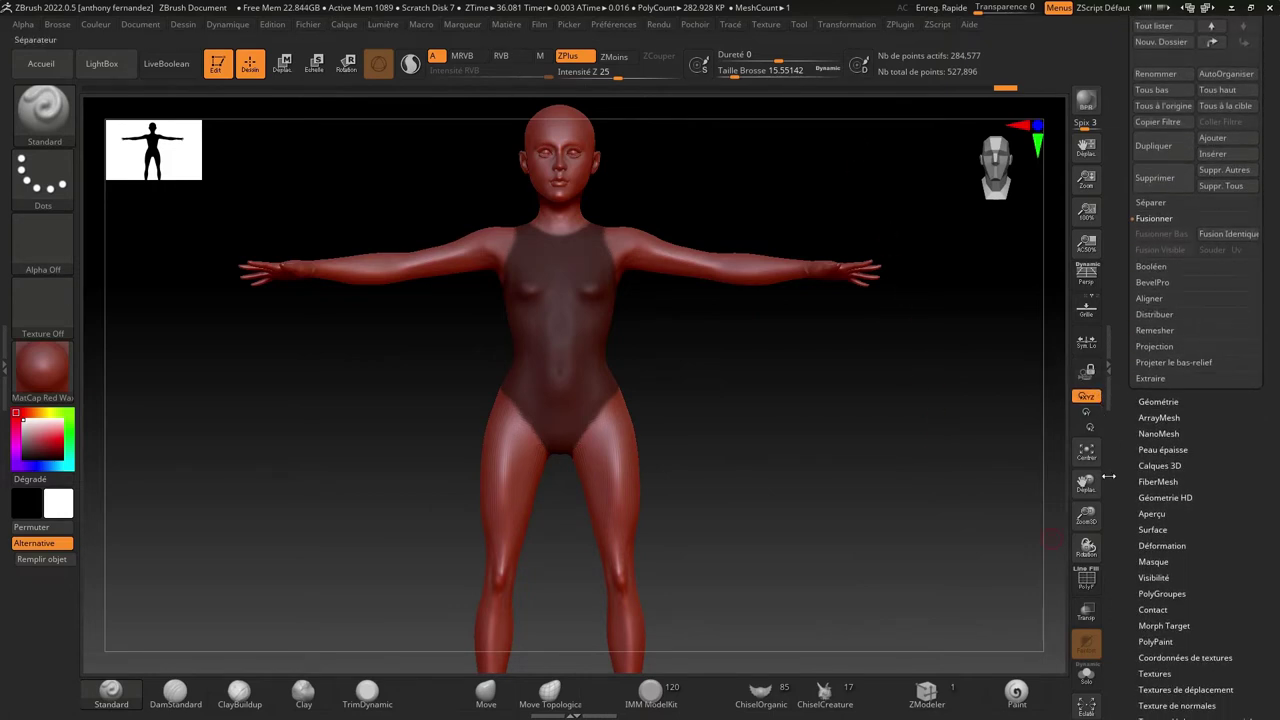
{"action": "left_click_drag", "start_coordinate": [1086, 515], "coordinate": [1114, 591]}
{"action": "left_click", "coordinate": [1141, 379]}
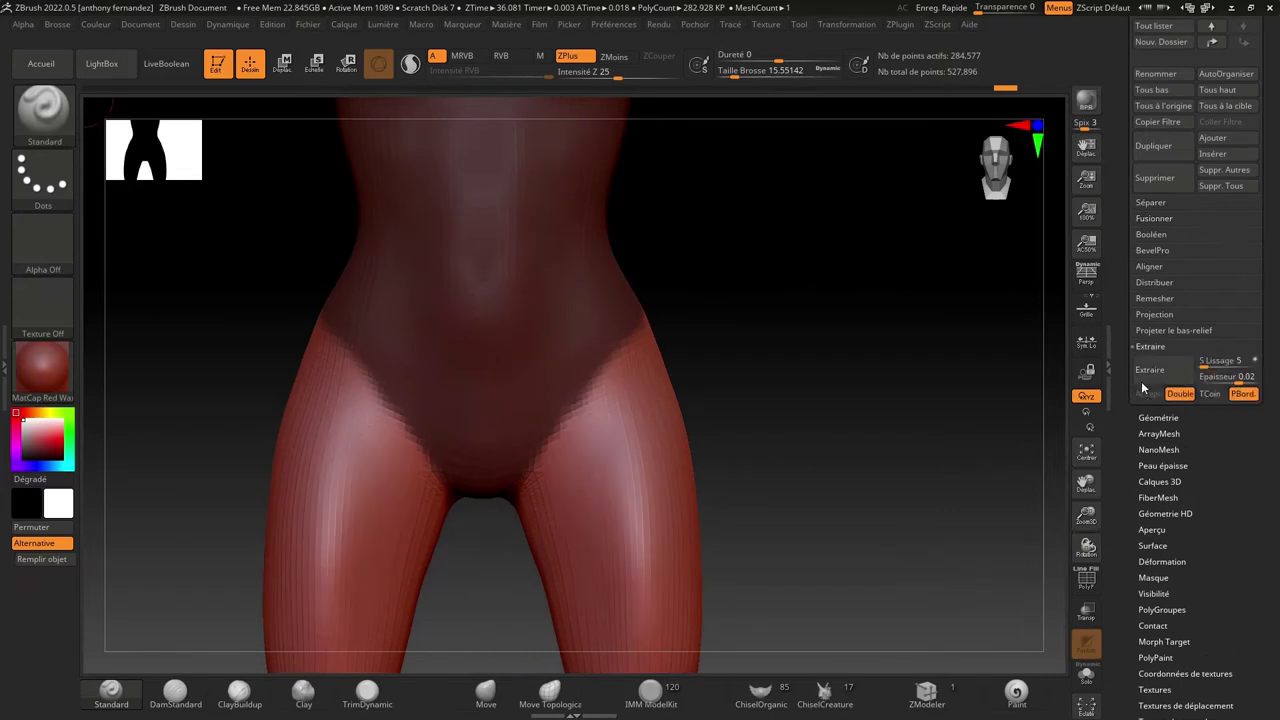
{"action": "left_click", "coordinate": [1237, 378]}
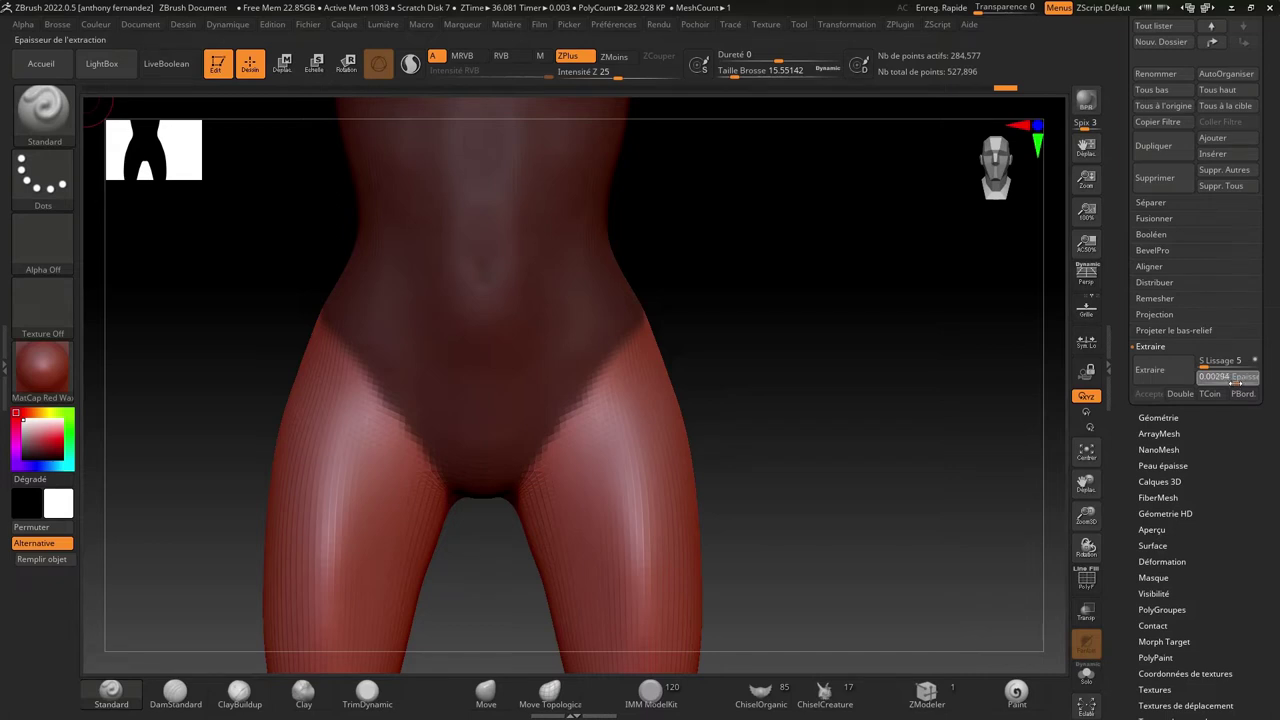
{"action": "key", "text": "Return"}
{"action": "left_click", "coordinate": [1149, 370]}
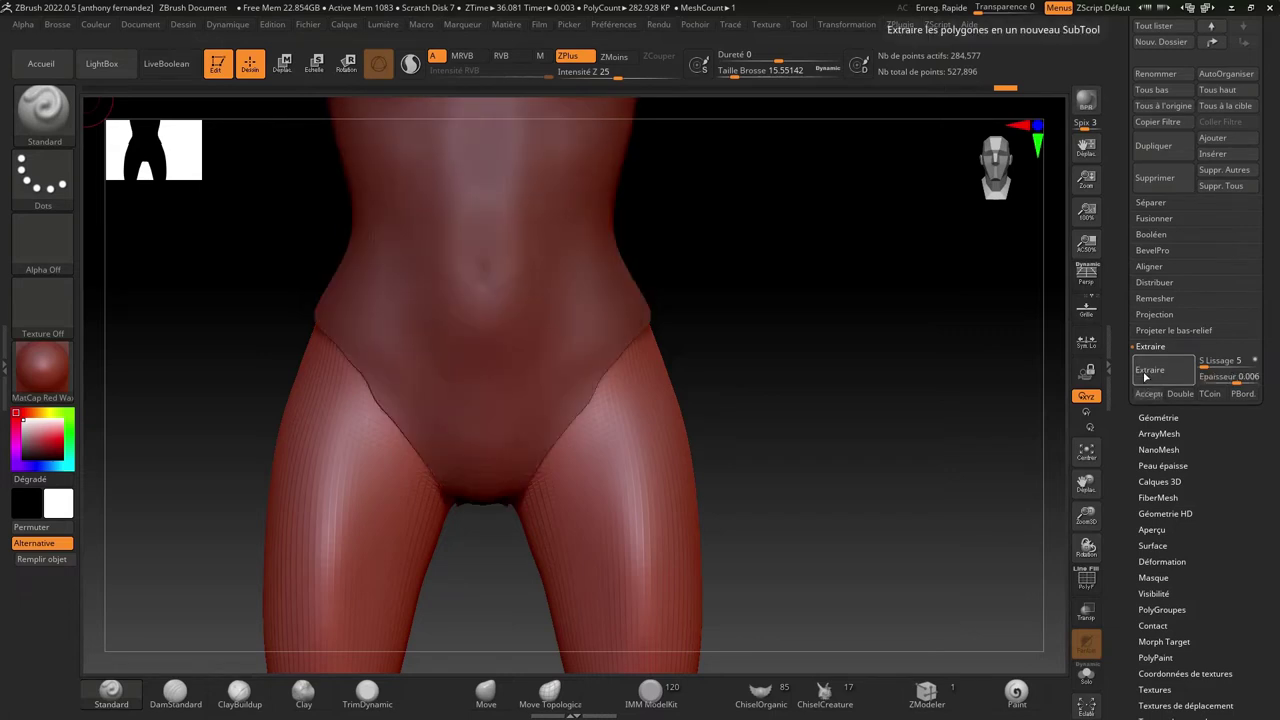
{"action": "left_click_drag", "start_coordinate": [910, 424], "coordinate": [1101, 400]}
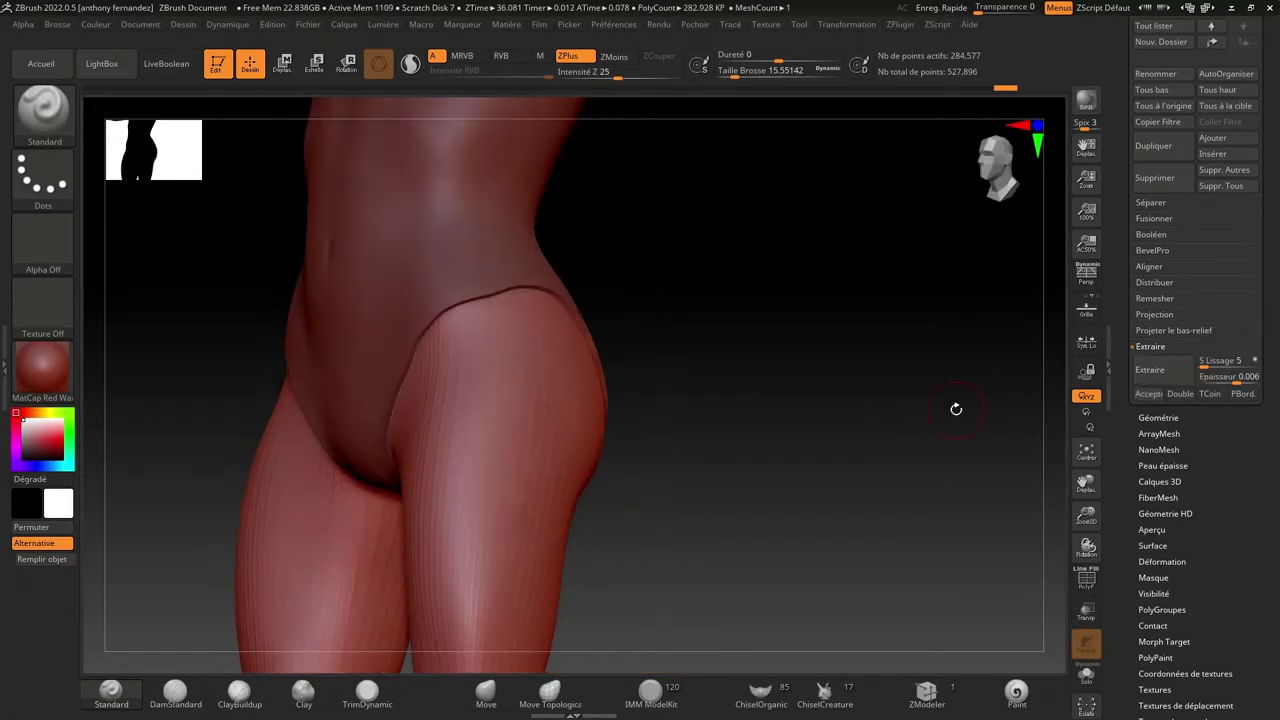
{"action": "left_click", "coordinate": [1140, 394]}
- Reframe the upper body and clear the mask from TO_Mpose1
{"action": "left_click_drag", "start_coordinate": [1008, 400], "coordinate": [869, 423]}
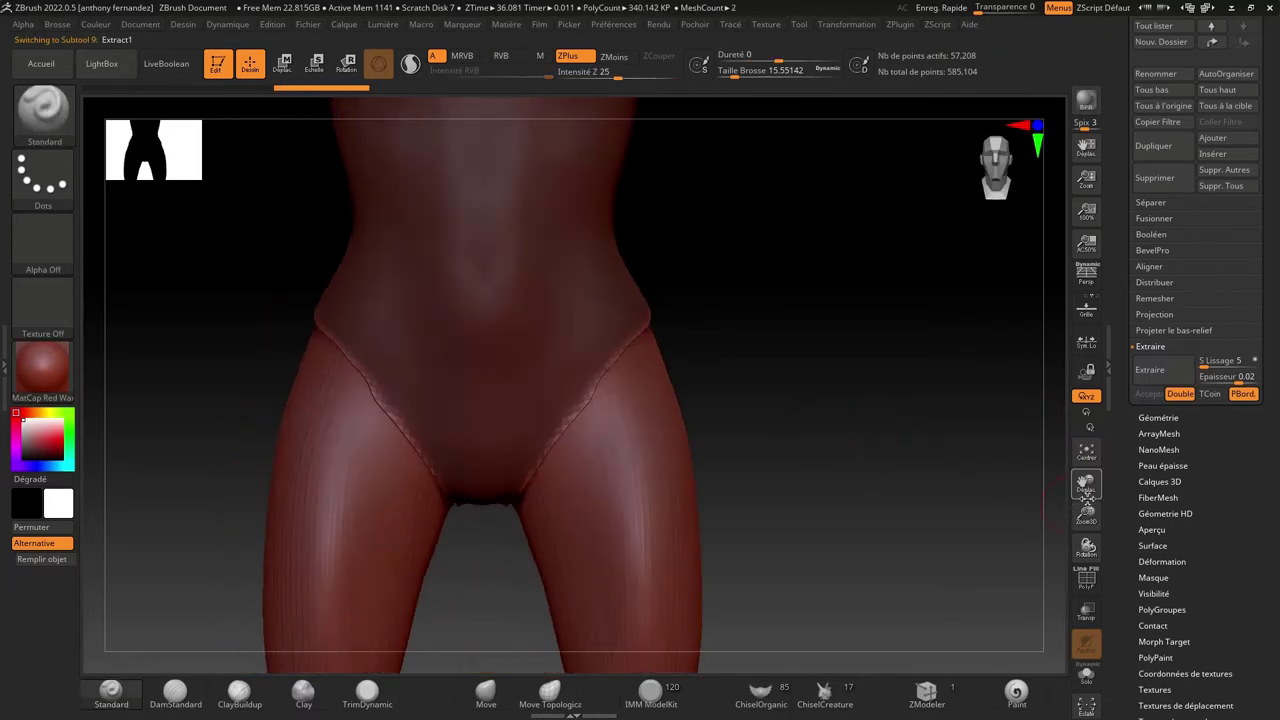
{"action": "left_click_drag", "start_coordinate": [1087, 489], "coordinate": [1071, 528]}
{"action": "key", "text": "ctrl"}
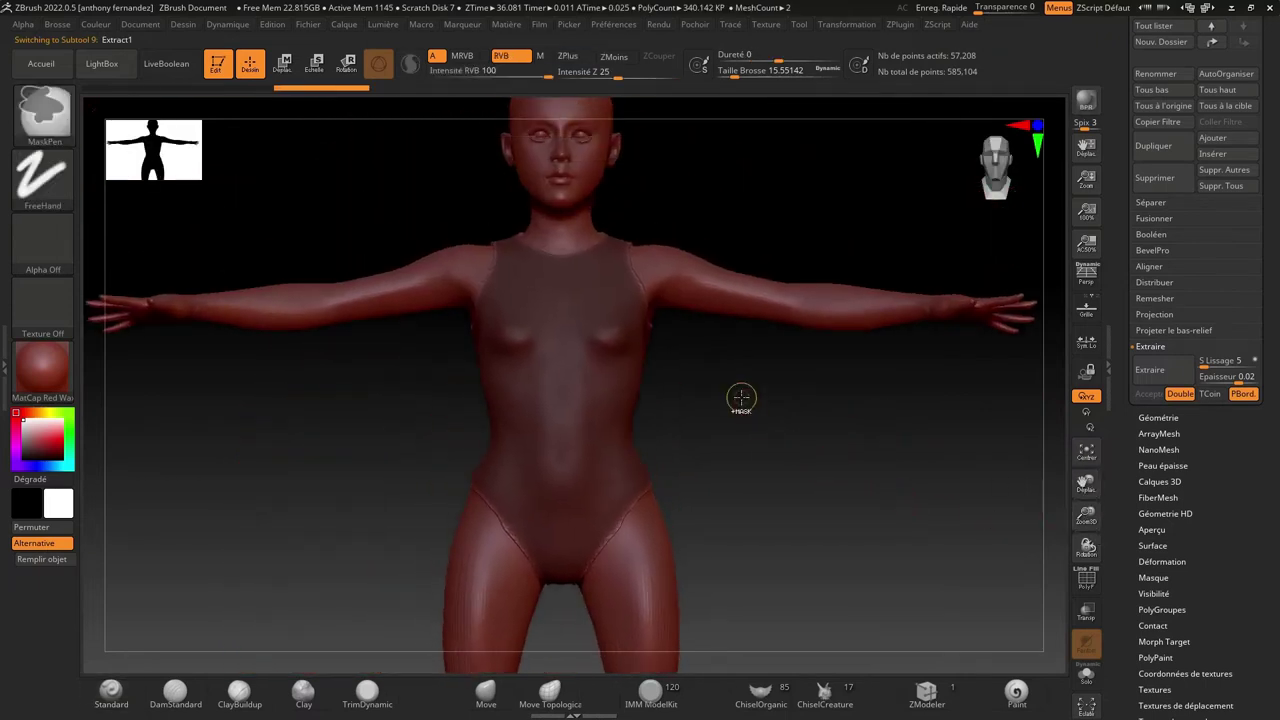
{"action": "left_click", "coordinate": [741, 397], "text": "ctrl"}
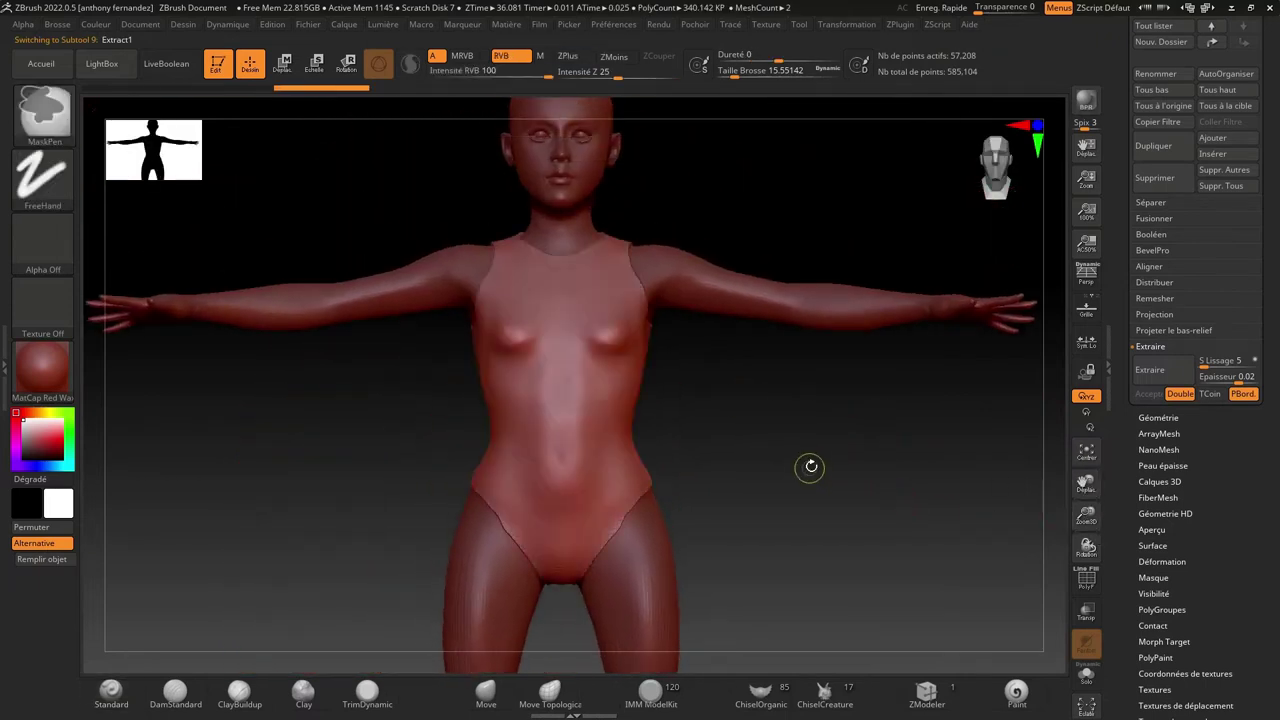
- Solo the extracted shell and run a first ZRemesher pass on it
{"action": "left_click", "coordinate": [1087, 678]}
{"action": "left_click_drag", "start_coordinate": [869, 561], "coordinate": [995, 566]}
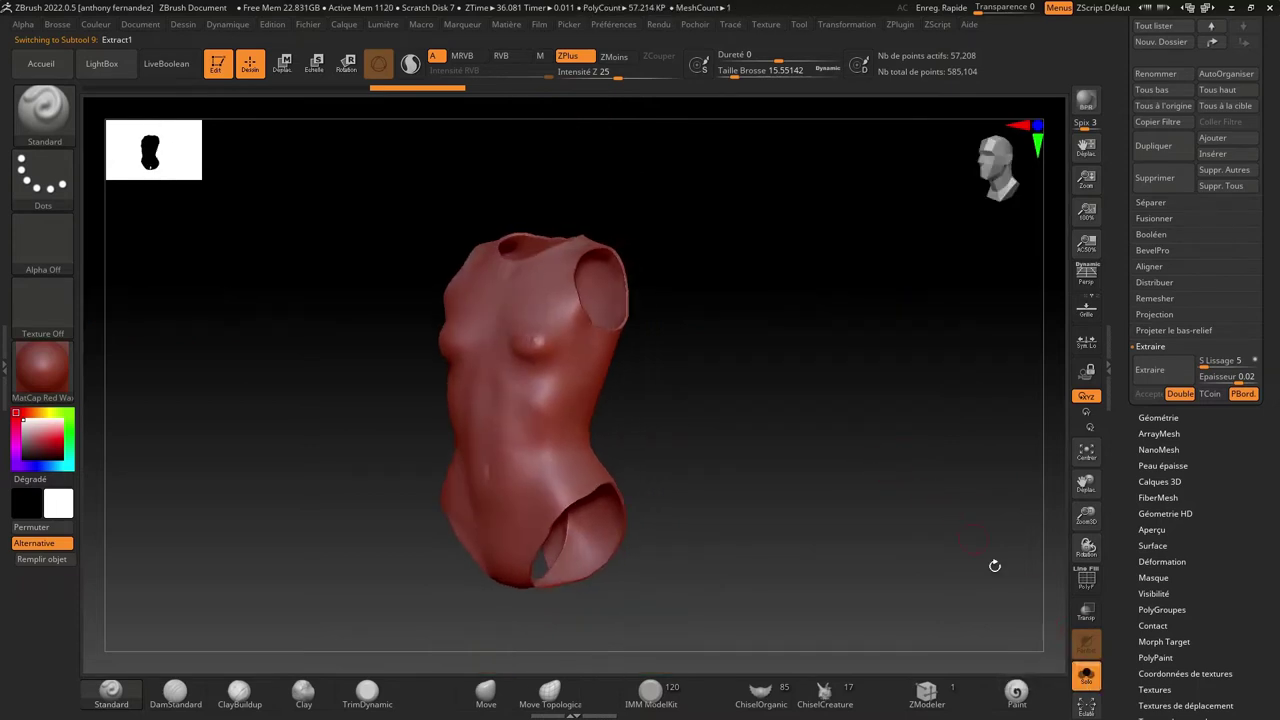
{"action": "scroll", "coordinate": [1230, 115], "scroll_direction": "up", "scroll_amount": 5}
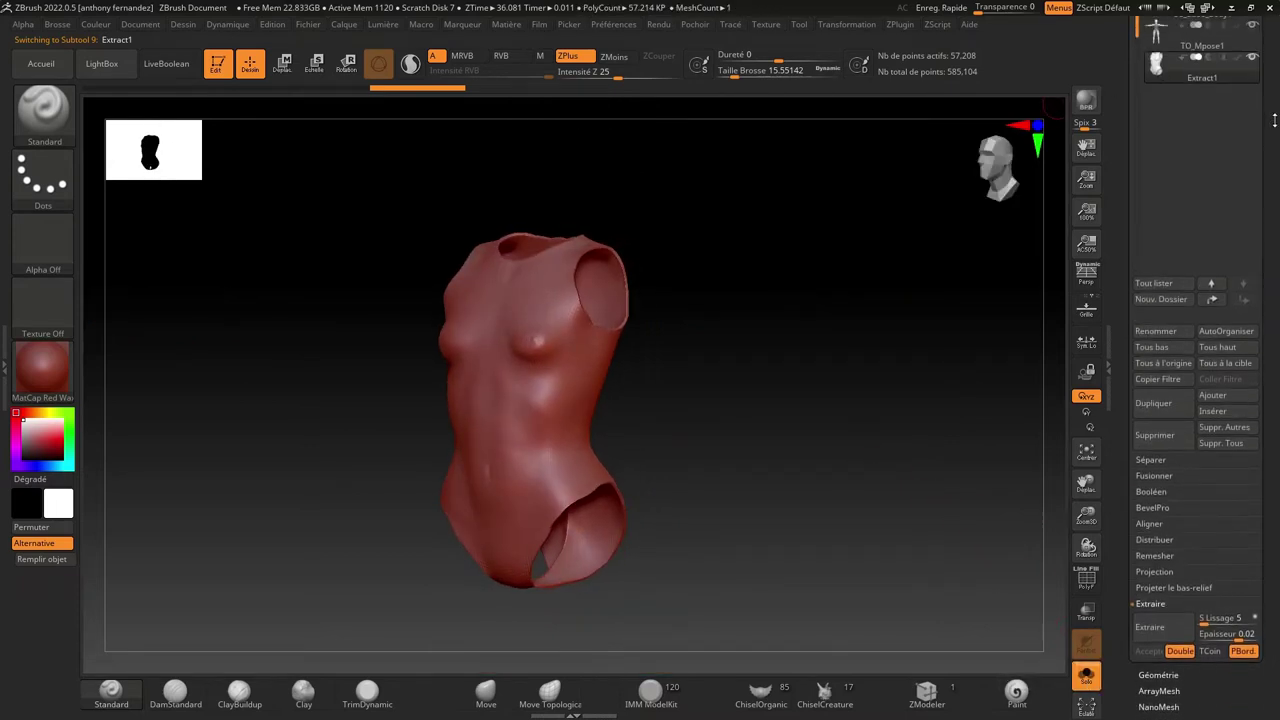
{"action": "scroll", "coordinate": [1274, 120], "scroll_direction": "up", "scroll_amount": 5}
{"action": "left_click", "coordinate": [1150, 308]}
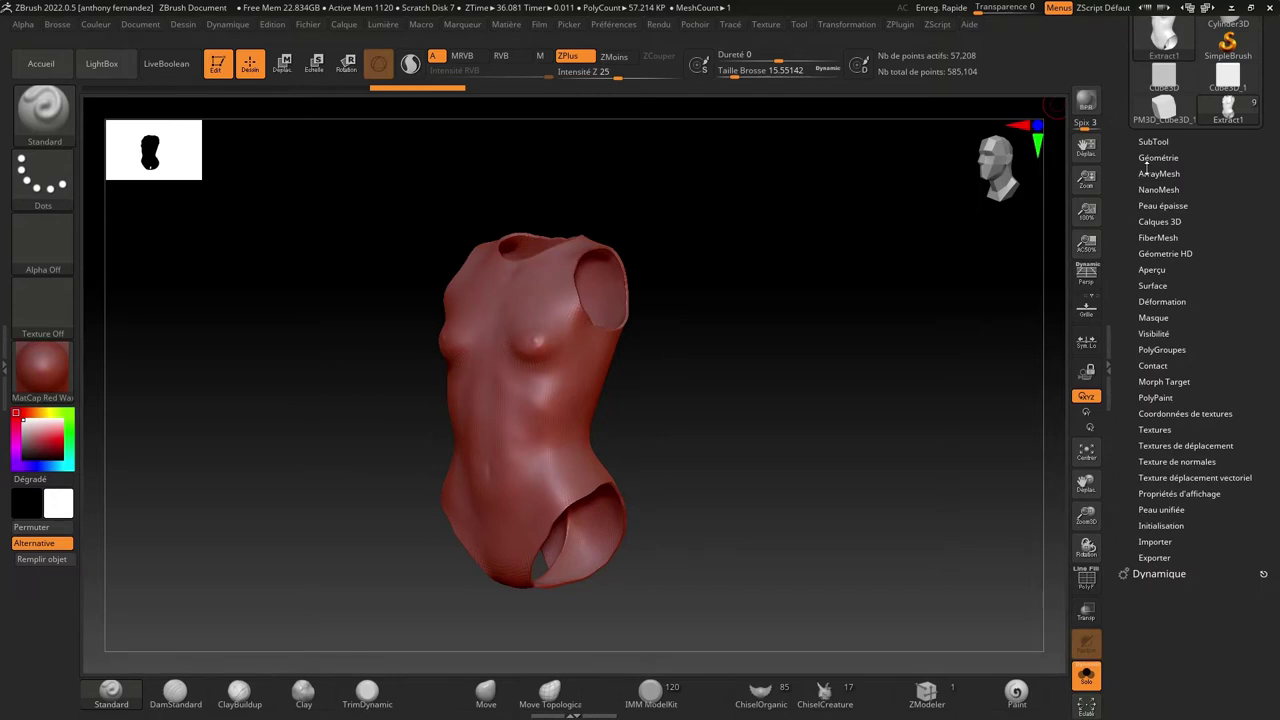
{"action": "left_click", "coordinate": [1156, 158]}
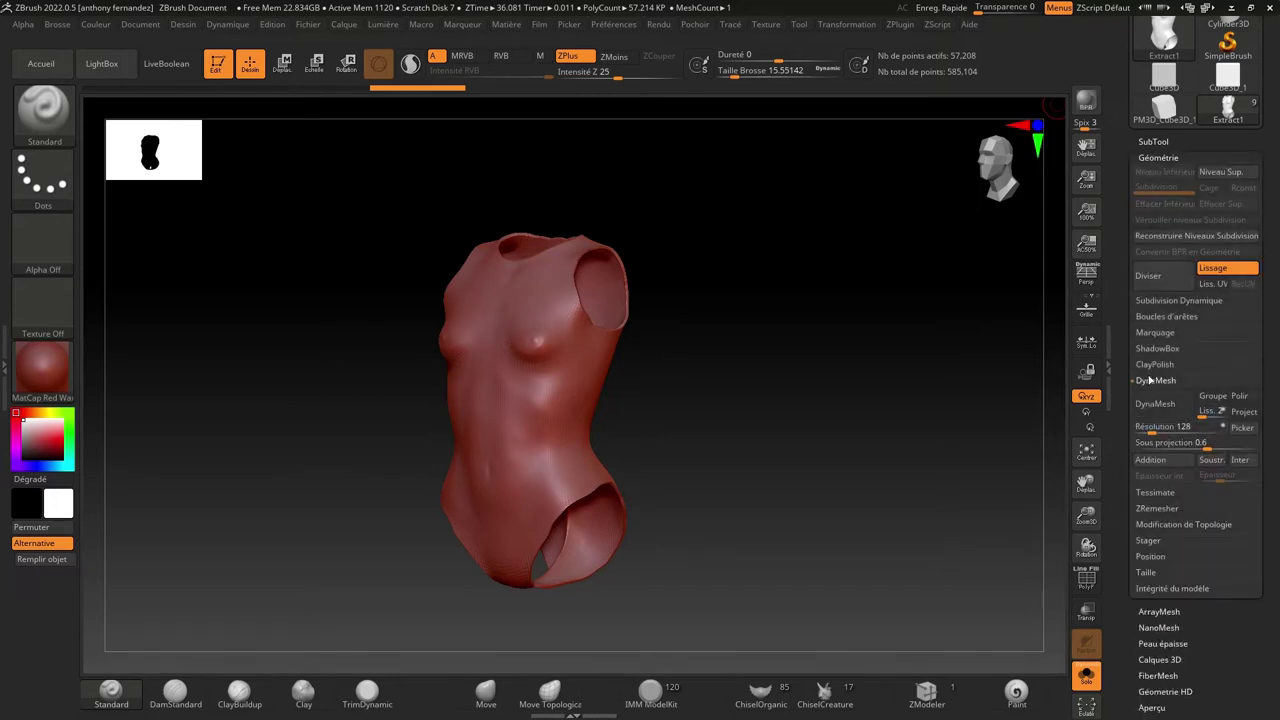
{"action": "left_click", "coordinate": [1148, 413]}
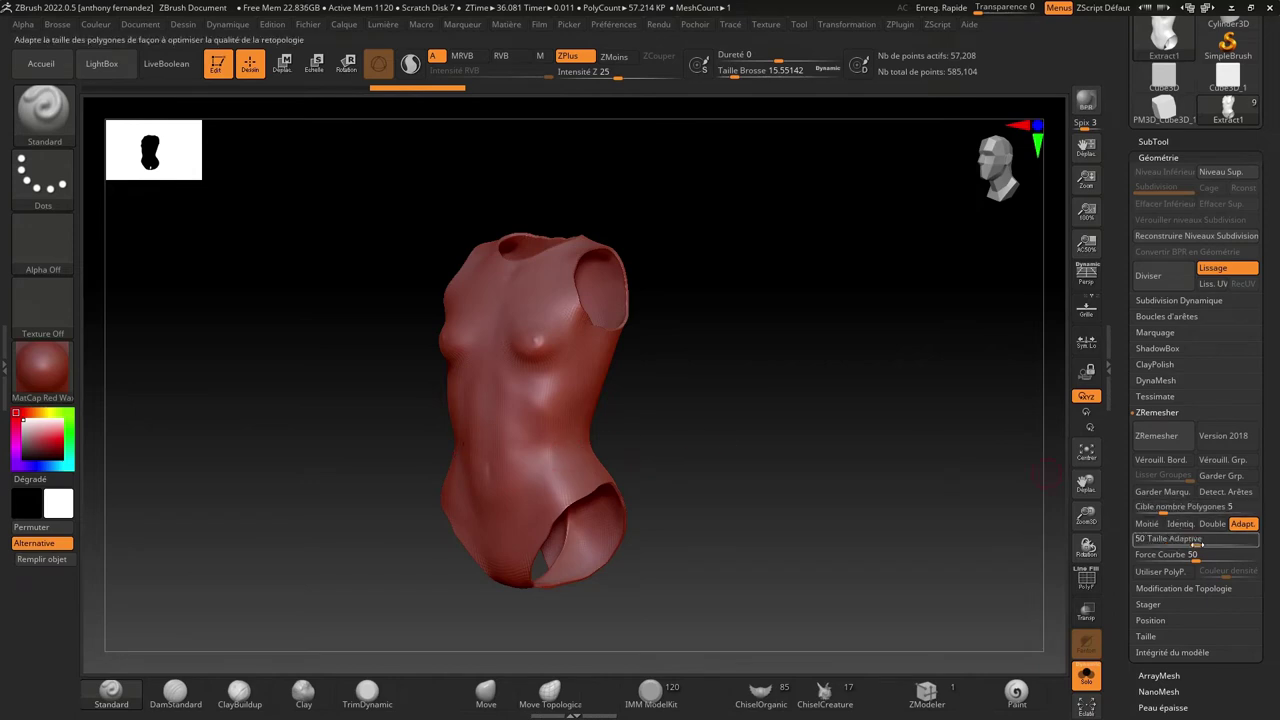
{"action": "left_click", "coordinate": [1156, 435]}
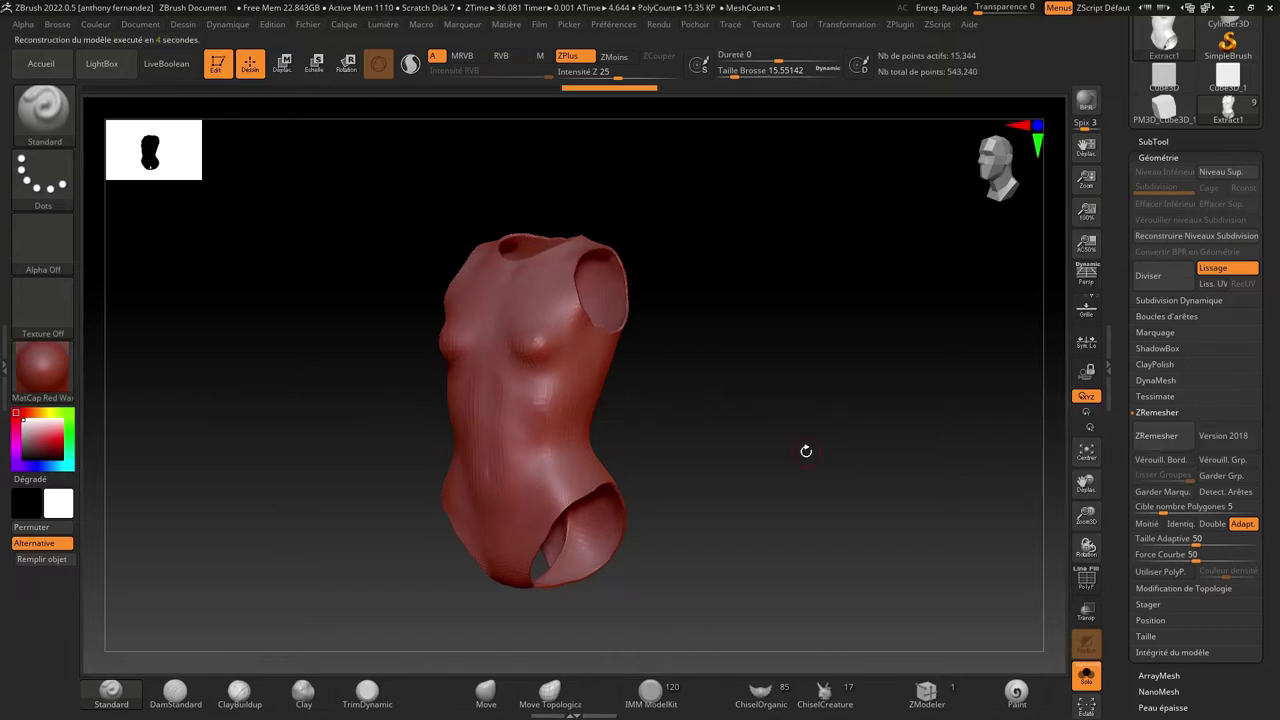
- Rerun ZRemesher with Adapt off and Half on to reach 4,786 points, then turn Solo off
{"action": "mouse_move", "coordinate": [822, 447]}
{"action": "left_mouse_down"}
{"action": "mouse_move", "coordinate": [837, 471]}
{"action": "mouse_move", "coordinate": [866, 451]}
{"action": "left_mouse_up"}
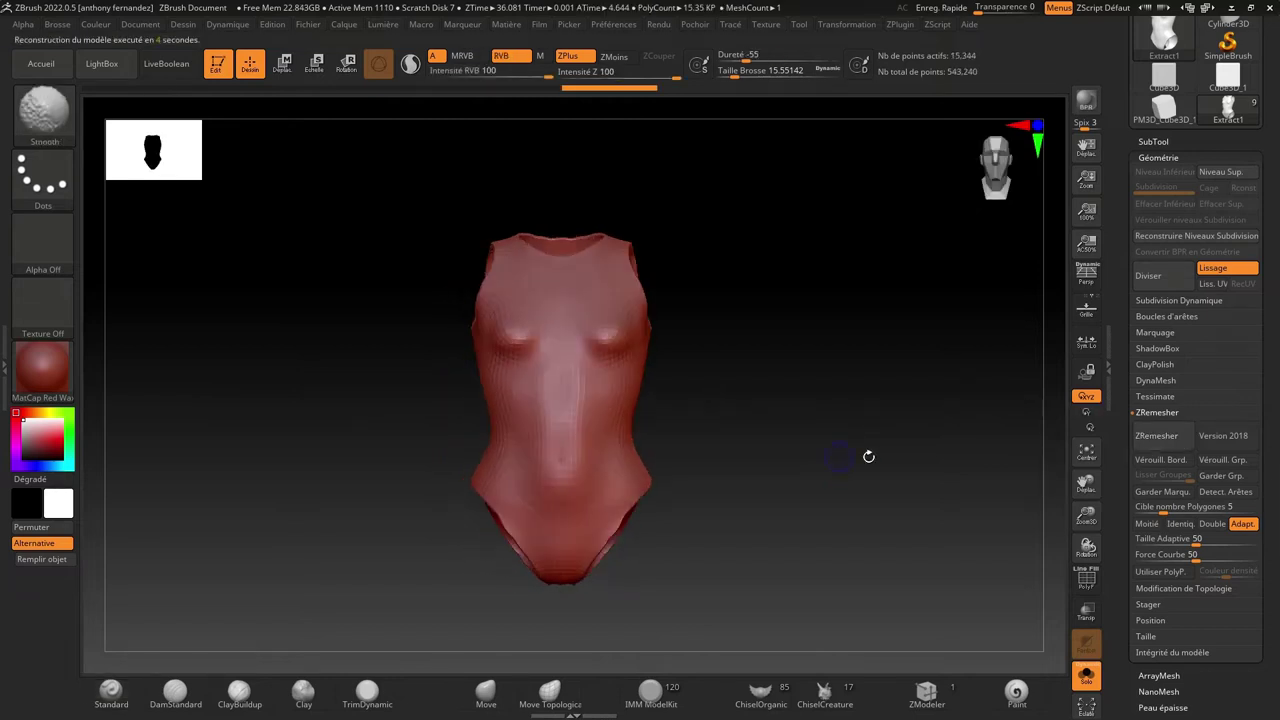
{"action": "left_click", "coordinate": [1242, 524]}
{"action": "left_click", "coordinate": [1146, 524]}
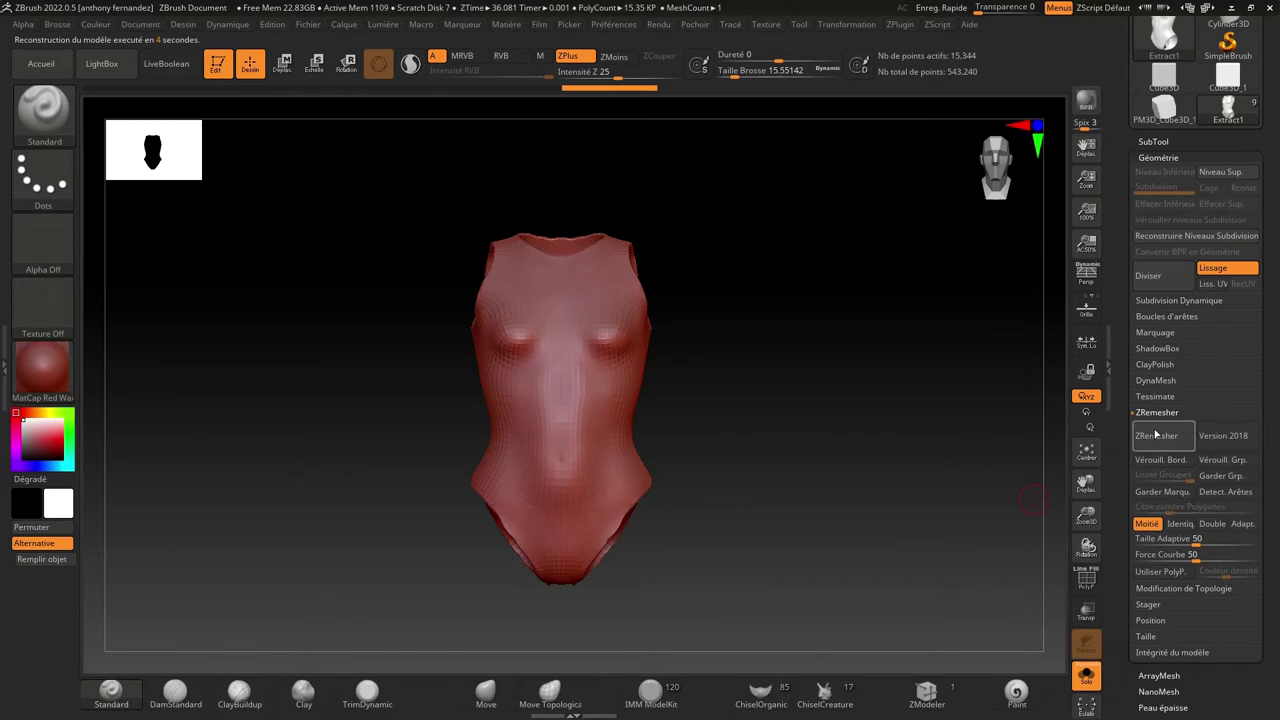
{"action": "left_click", "coordinate": [1157, 436]}
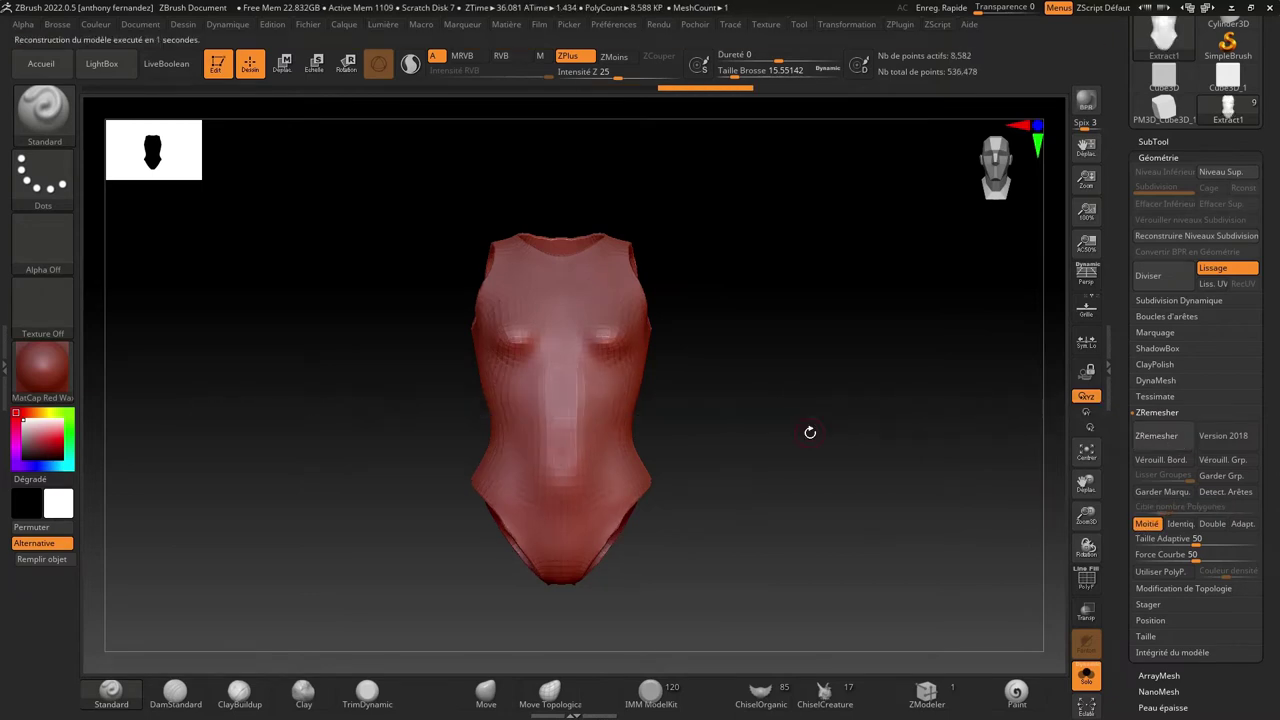
{"action": "left_click_drag", "start_coordinate": [810, 432], "coordinate": [805, 441]}
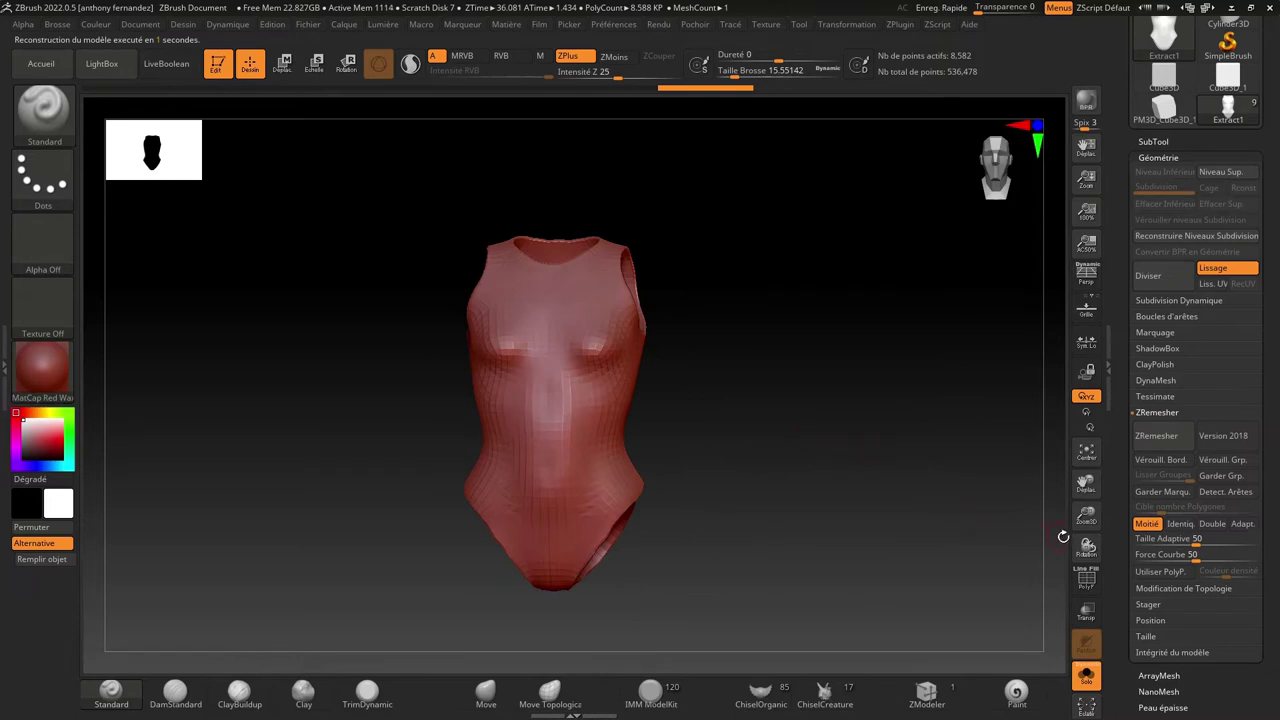
{"action": "left_click", "coordinate": [1158, 437]}
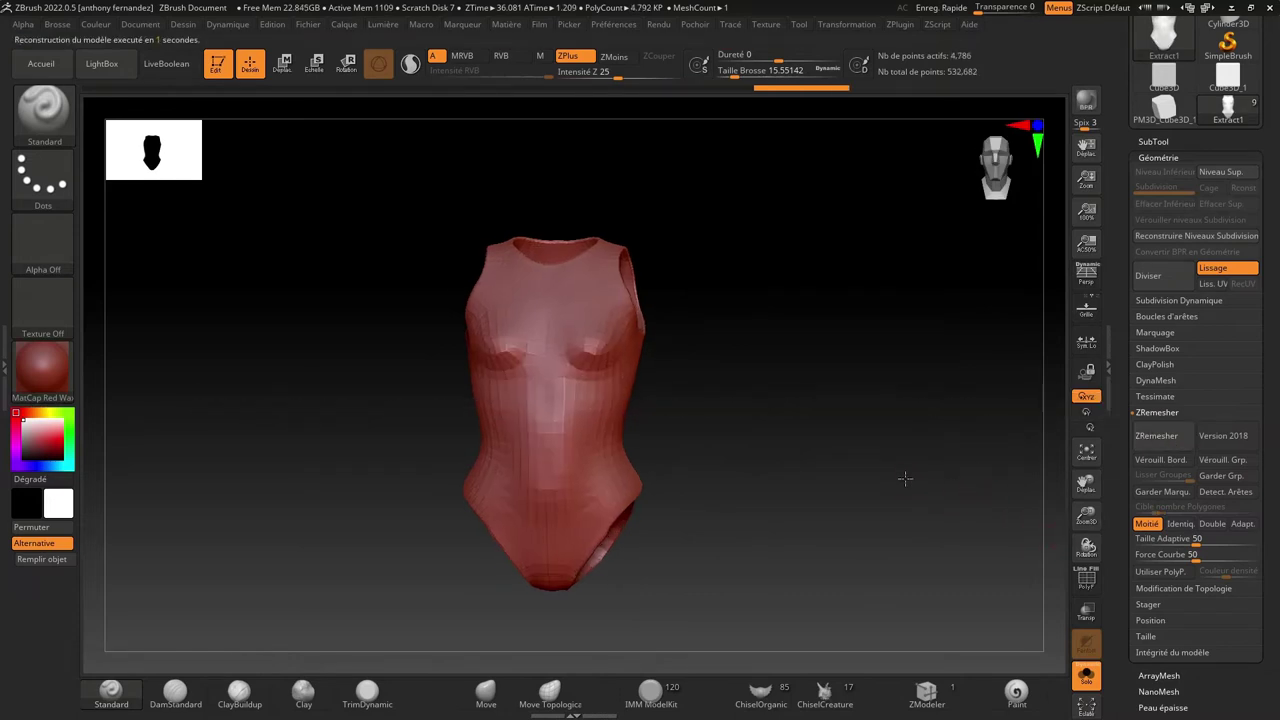
{"action": "mouse_move", "coordinate": [903, 477]}
{"action": "left_mouse_down"}
{"action": "mouse_move", "coordinate": [925, 507]}
{"action": "mouse_move", "coordinate": [875, 508]}
{"action": "mouse_move", "coordinate": [930, 504]}
{"action": "left_mouse_up"}
{"action": "left_click", "coordinate": [1085, 680]}
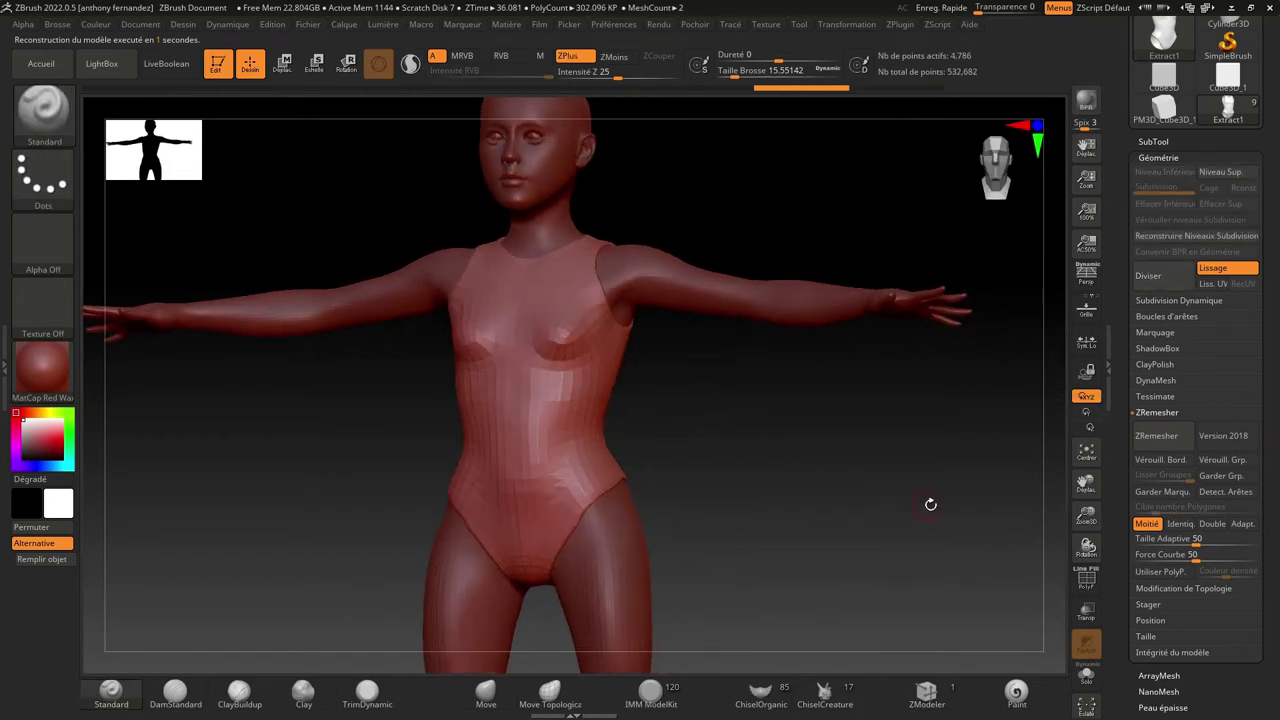
- Polish the shell surface from the Deformation options
{"action": "left_click", "coordinate": [1150, 157]}
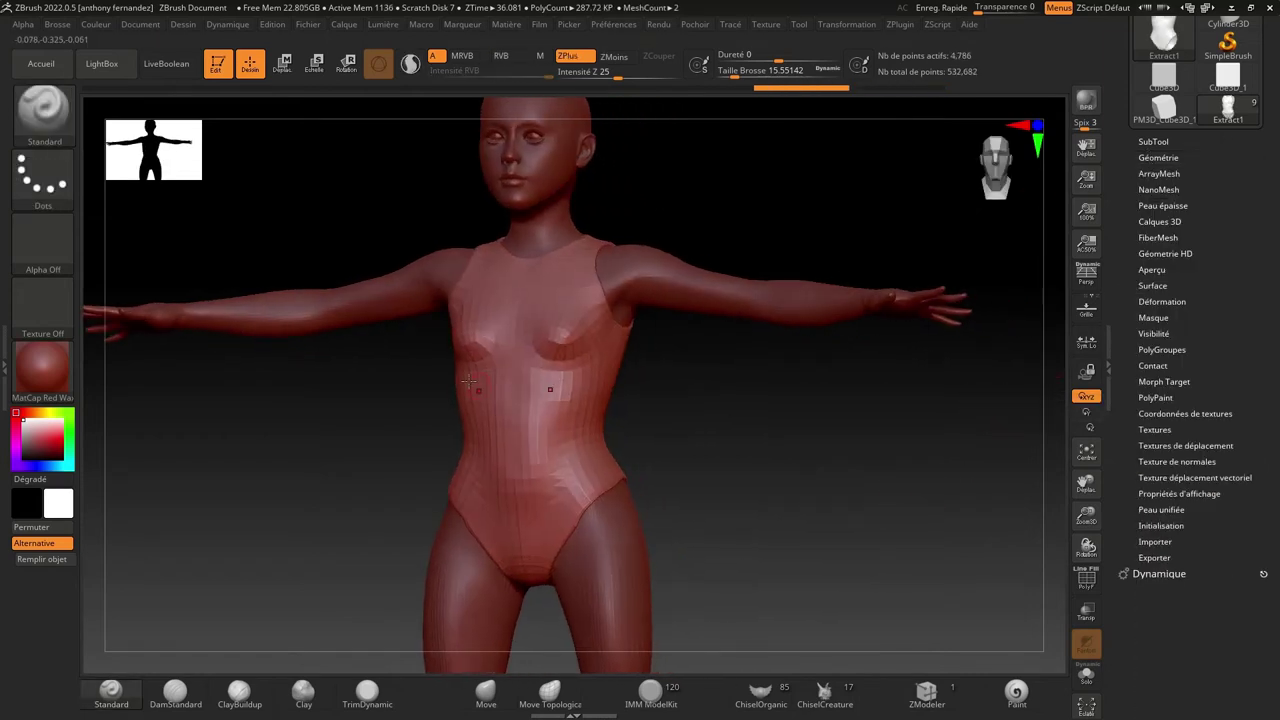
{"action": "left_click_drag", "start_coordinate": [874, 510], "coordinate": [1126, 342]}
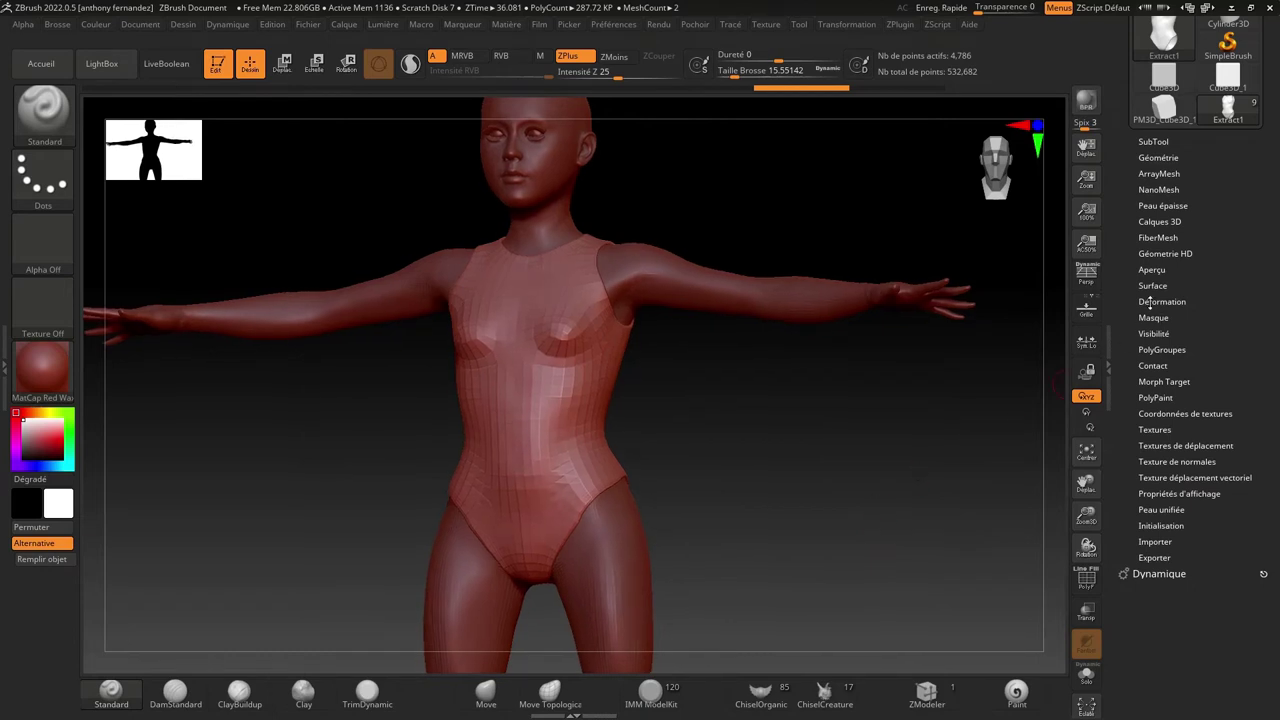
{"action": "left_click", "coordinate": [1147, 301]}
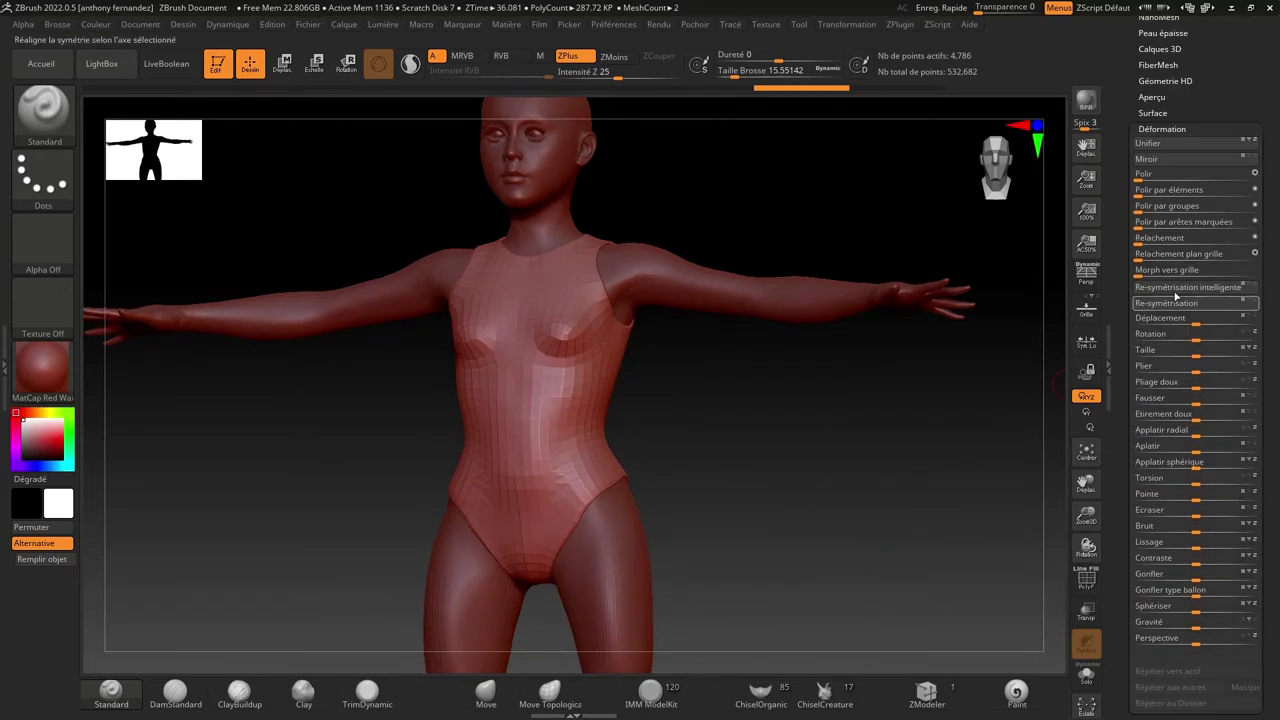
{"action": "left_click", "coordinate": [1137, 174]}
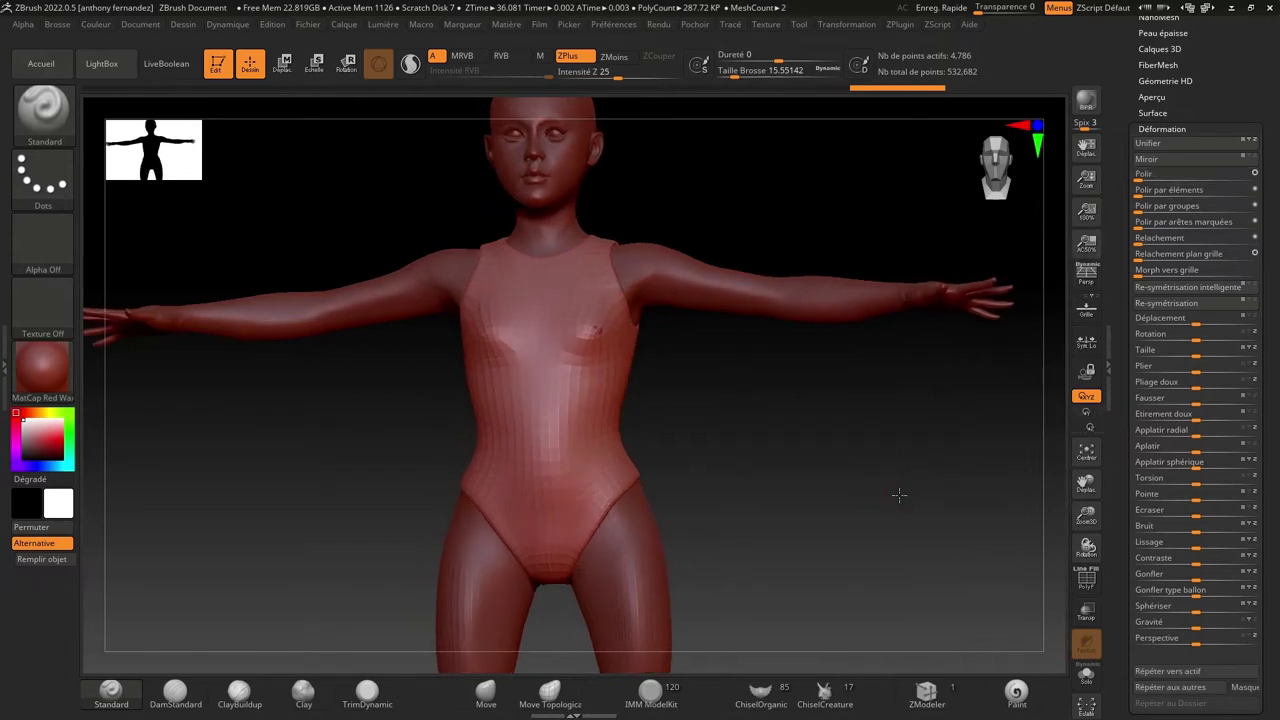
- Switch to the Move brush and set its size to about 21.6
{"action": "left_click", "coordinate": [485, 699]}
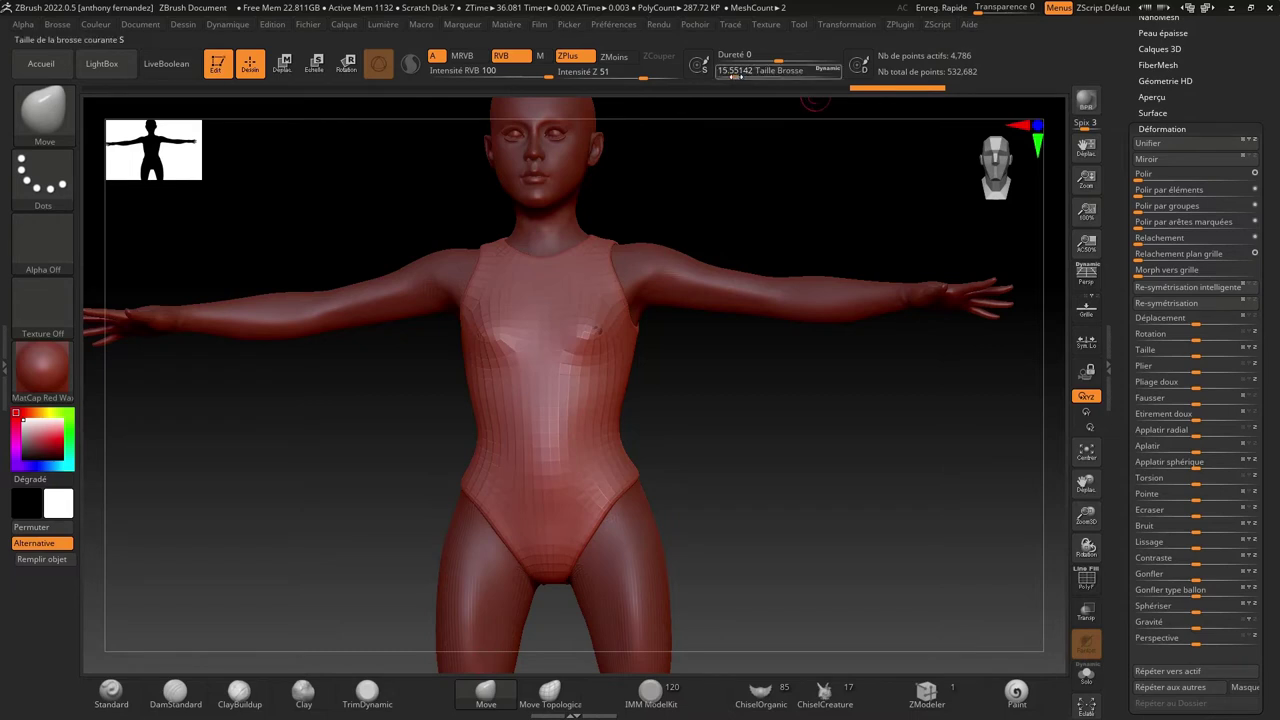
{"action": "left_click_drag", "start_coordinate": [735, 75], "coordinate": [743, 108]}
{"action": "mouse_move", "coordinate": [737, 266]}
{"action": "left_mouse_down"}
{"action": "mouse_move", "coordinate": [746, 477]}
{"action": "mouse_move", "coordinate": [788, 470]}
{"action": "left_mouse_up"}
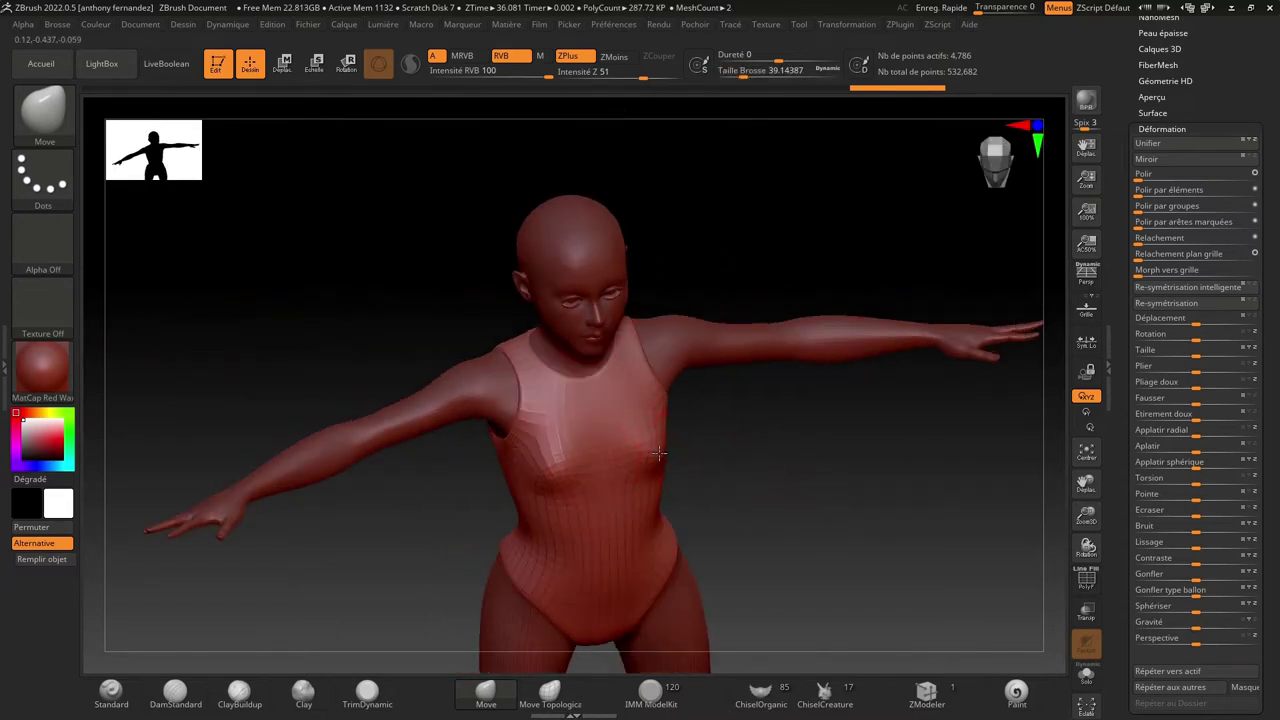
{"action": "mouse_move", "coordinate": [661, 457]}
{"action": "left_mouse_down"}
{"action": "mouse_move", "coordinate": [616, 491]}
{"action": "mouse_move", "coordinate": [537, 506]}
{"action": "mouse_move", "coordinate": [442, 498]}
{"action": "left_mouse_up"}
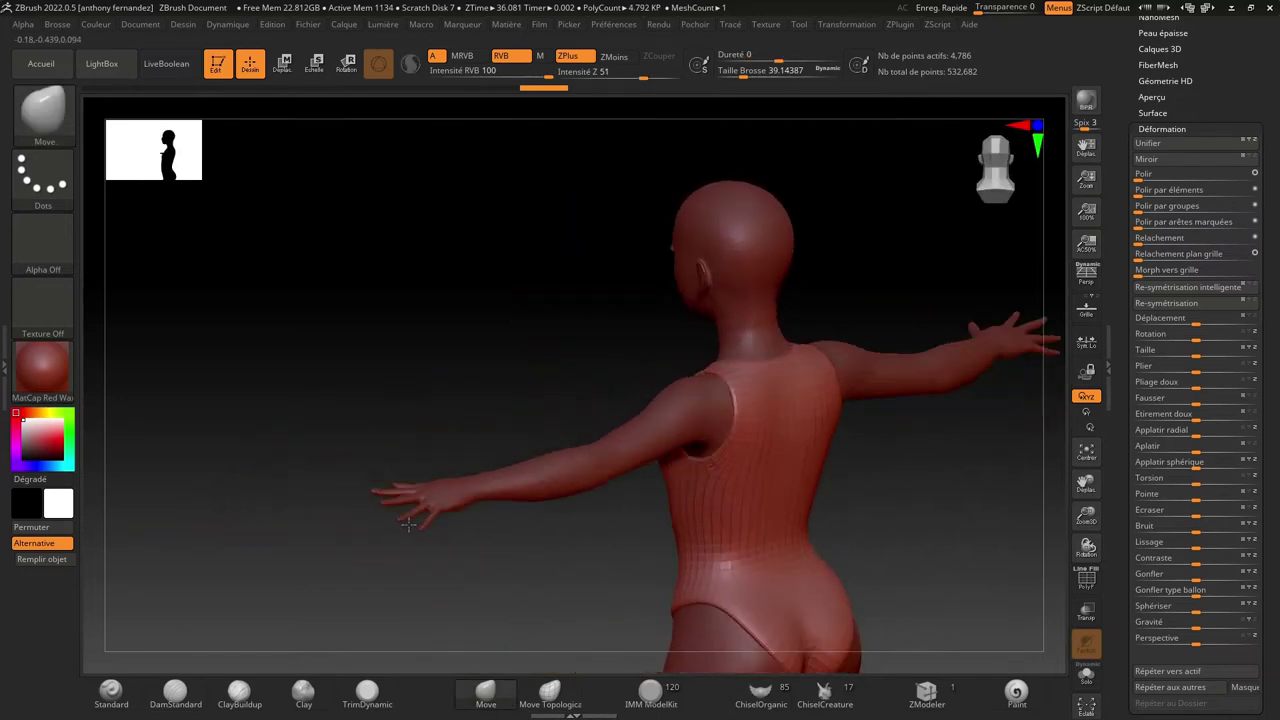
{"action": "left_click_drag", "start_coordinate": [1047, 526], "coordinate": [1050, 470]}
{"action": "left_click_drag", "start_coordinate": [744, 74], "coordinate": [740, 74]}
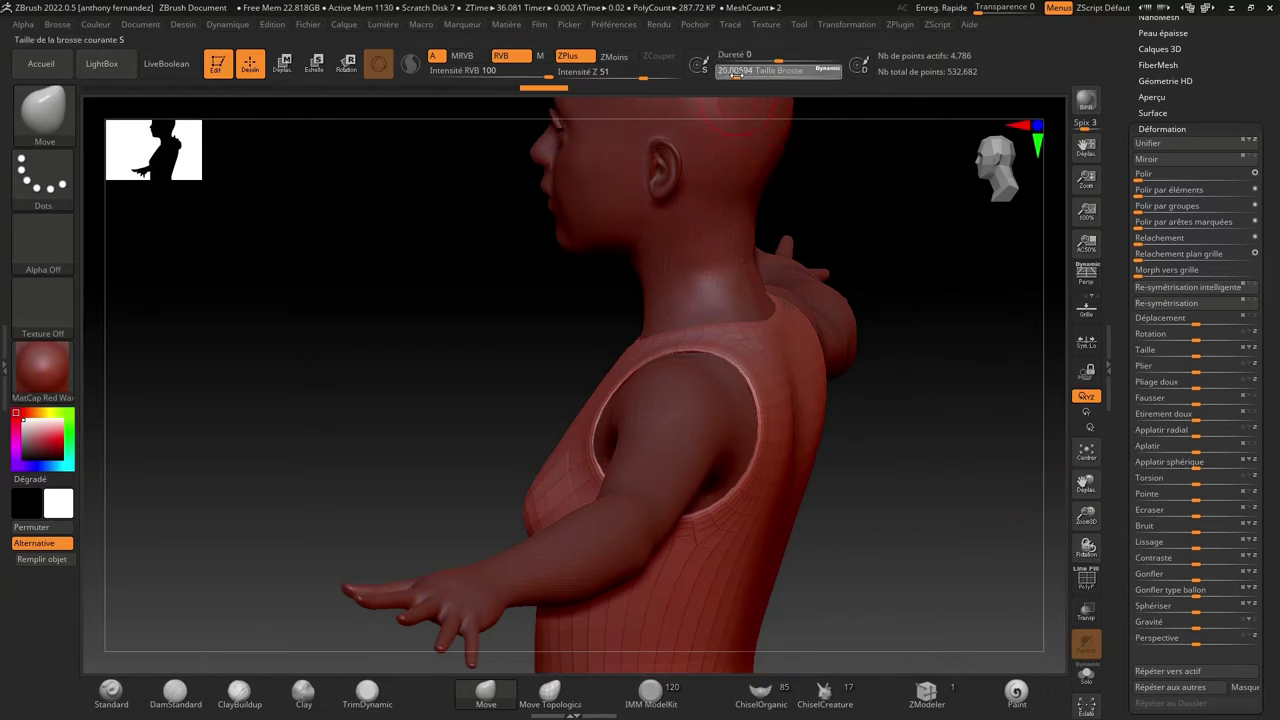
{"action": "mouse_move", "coordinate": [1086, 515]}
{"action": "left_mouse_down"}
{"action": "mouse_move", "coordinate": [1060, 470]}
{"action": "mouse_move", "coordinate": [974, 491]}
{"action": "left_mouse_up"}
- Orbit around the shoulder to inspect the armhole fit from side and front
{"action": "mouse_move", "coordinate": [333, 301]}
{"action": "left_mouse_down"}
{"action": "mouse_move", "coordinate": [970, 427]}
{"action": "mouse_move", "coordinate": [903, 466]}
{"action": "mouse_move", "coordinate": [917, 434]}
{"action": "mouse_move", "coordinate": [690, 387]}
{"action": "left_mouse_up"}
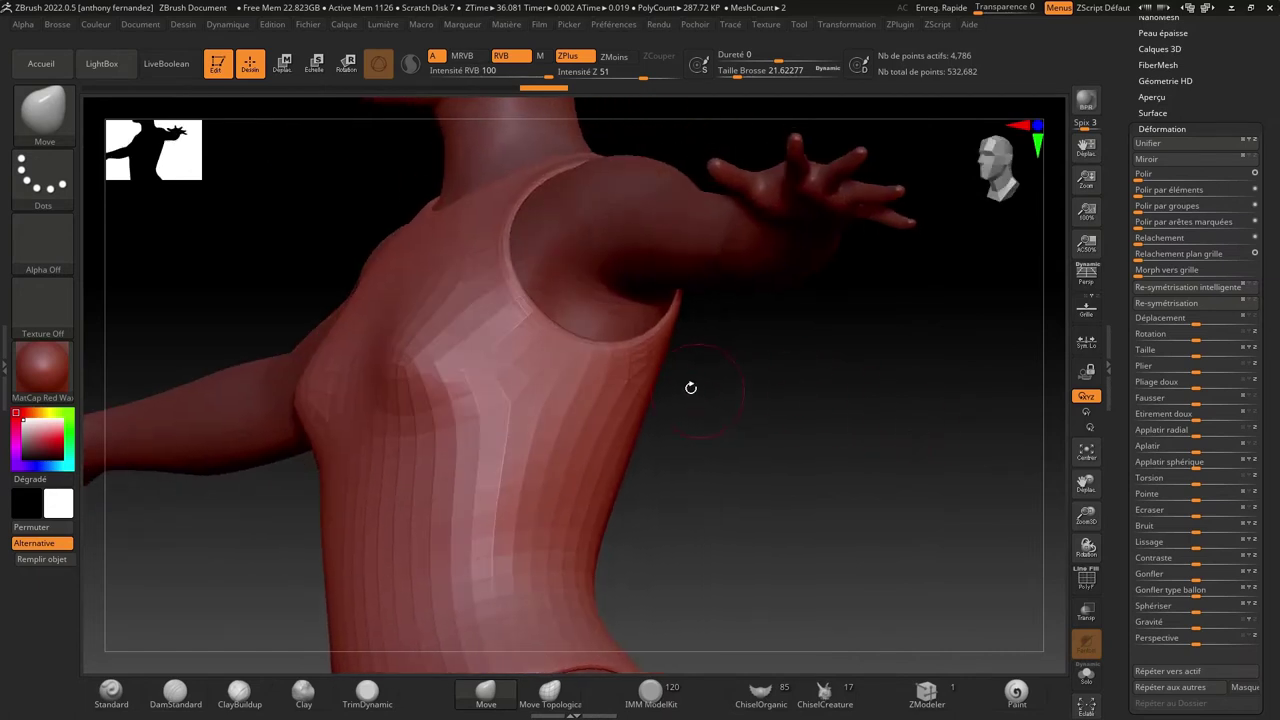
{"action": "mouse_move", "coordinate": [656, 340]}
{"action": "left_mouse_down"}
{"action": "mouse_move", "coordinate": [766, 414]}
{"action": "mouse_move", "coordinate": [789, 414]}
{"action": "mouse_move", "coordinate": [743, 394]}
{"action": "mouse_move", "coordinate": [700, 310]}
{"action": "left_mouse_up"}
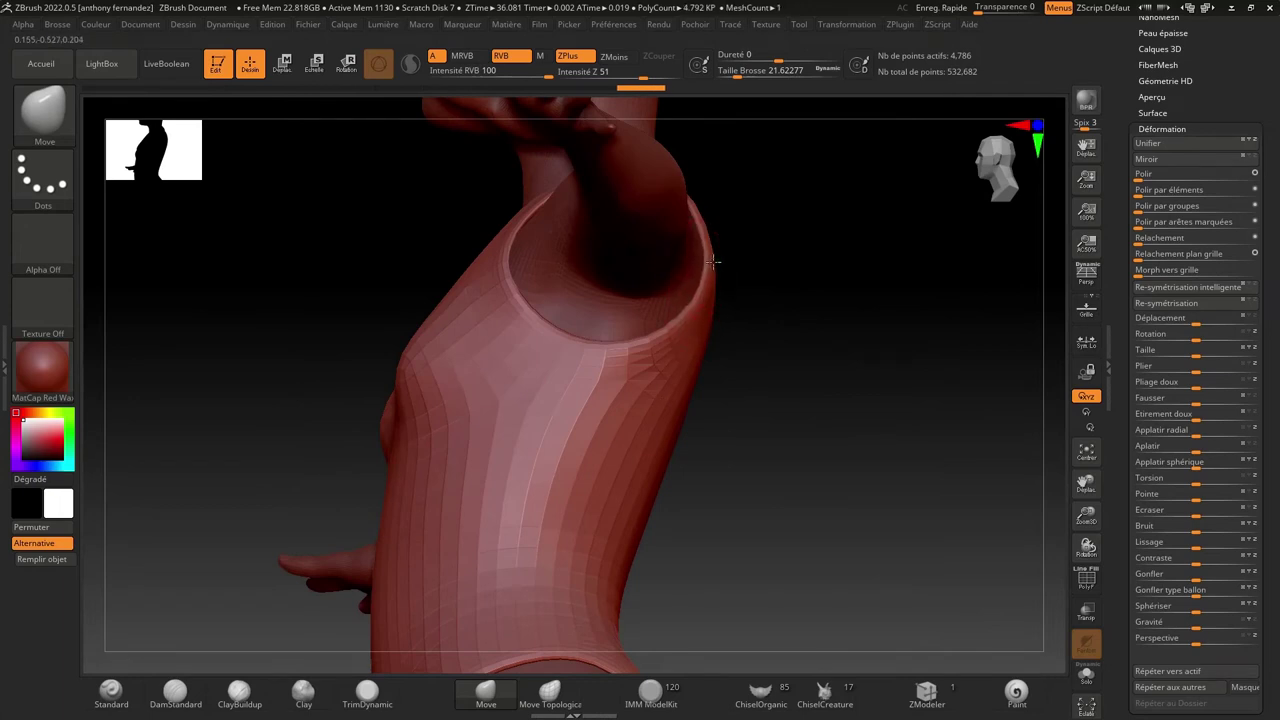
{"action": "mouse_move", "coordinate": [854, 280]}
{"action": "left_mouse_down"}
{"action": "mouse_move", "coordinate": [837, 297]}
{"action": "mouse_move", "coordinate": [777, 220]}
{"action": "left_mouse_up"}
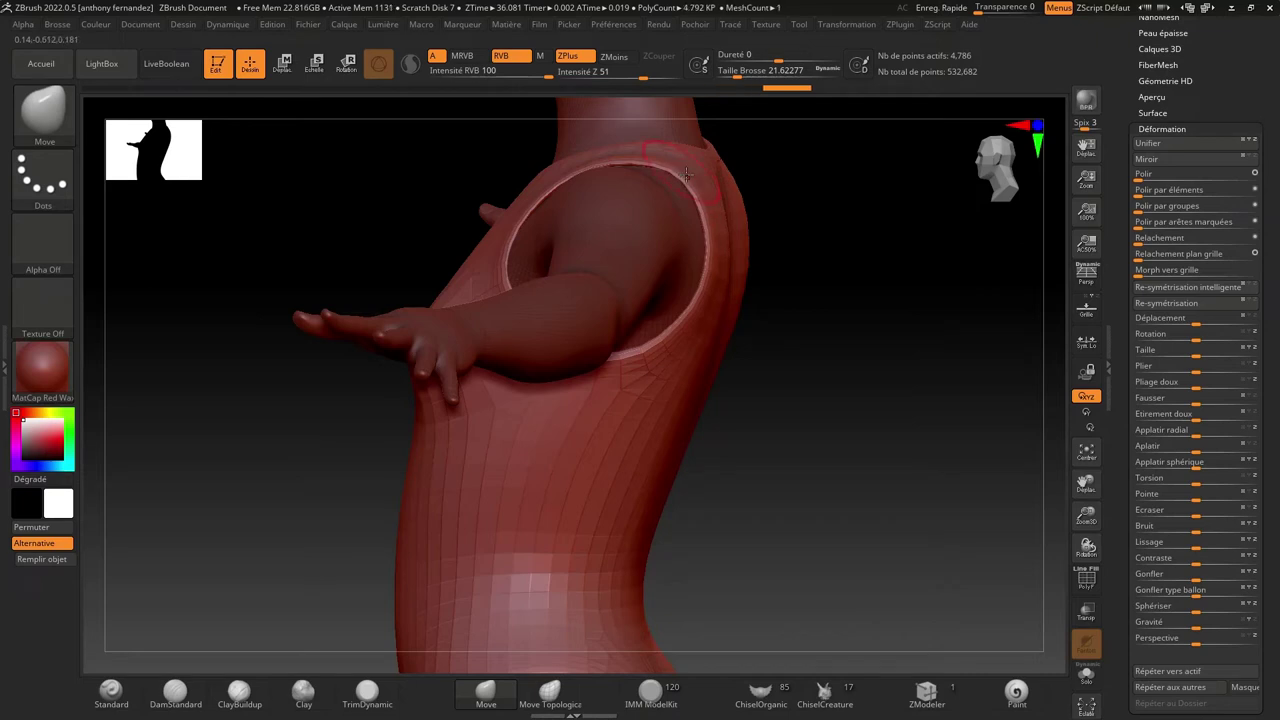
{"action": "mouse_move", "coordinate": [849, 306]}
{"action": "left_mouse_down"}
{"action": "mouse_move", "coordinate": [874, 346]}
{"action": "mouse_move", "coordinate": [849, 323]}
{"action": "left_mouse_up"}
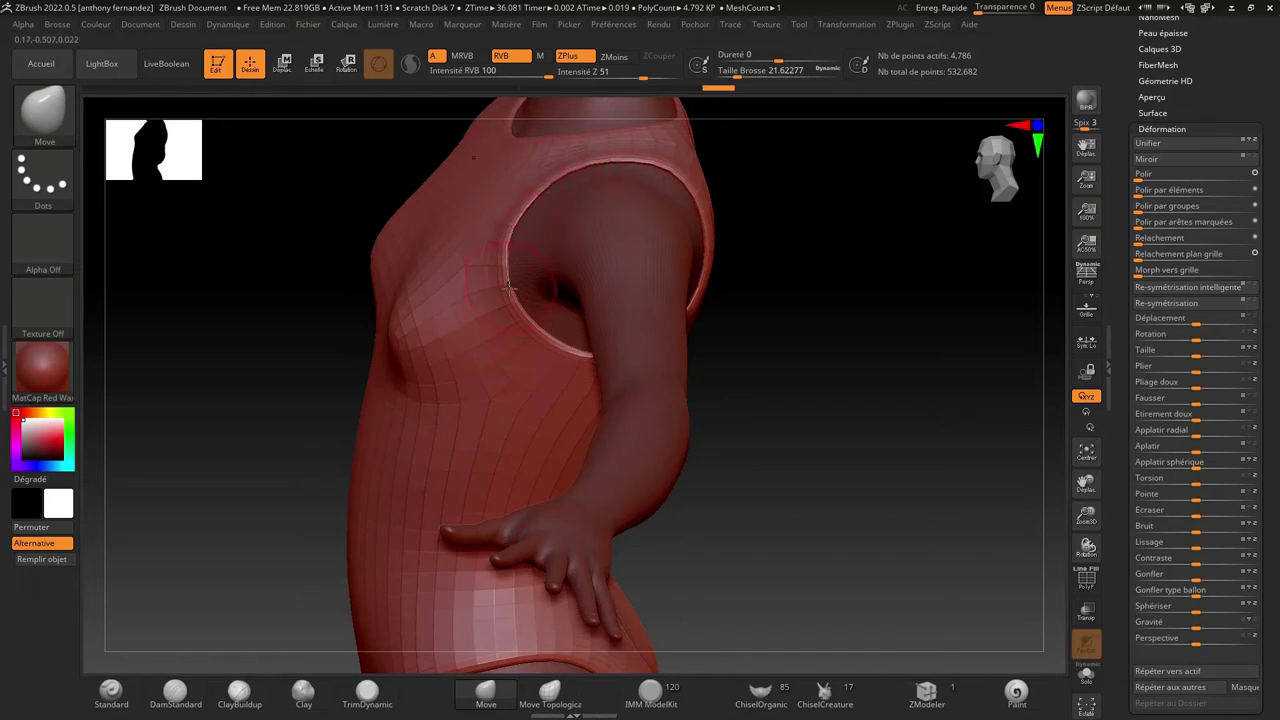
{"action": "mouse_move", "coordinate": [543, 326]}
{"action": "right_mouse_down"}
{"action": "mouse_move", "coordinate": [904, 496]}
{"action": "mouse_move", "coordinate": [560, 352]}
{"action": "mouse_move", "coordinate": [700, 491]}
{"action": "mouse_move", "coordinate": [709, 463]}
{"action": "mouse_move", "coordinate": [663, 491]}
{"action": "mouse_move", "coordinate": [812, 476]}
{"action": "right_mouse_up"}
{"action": "left_click_drag", "start_coordinate": [1086, 515], "coordinate": [1106, 538]}
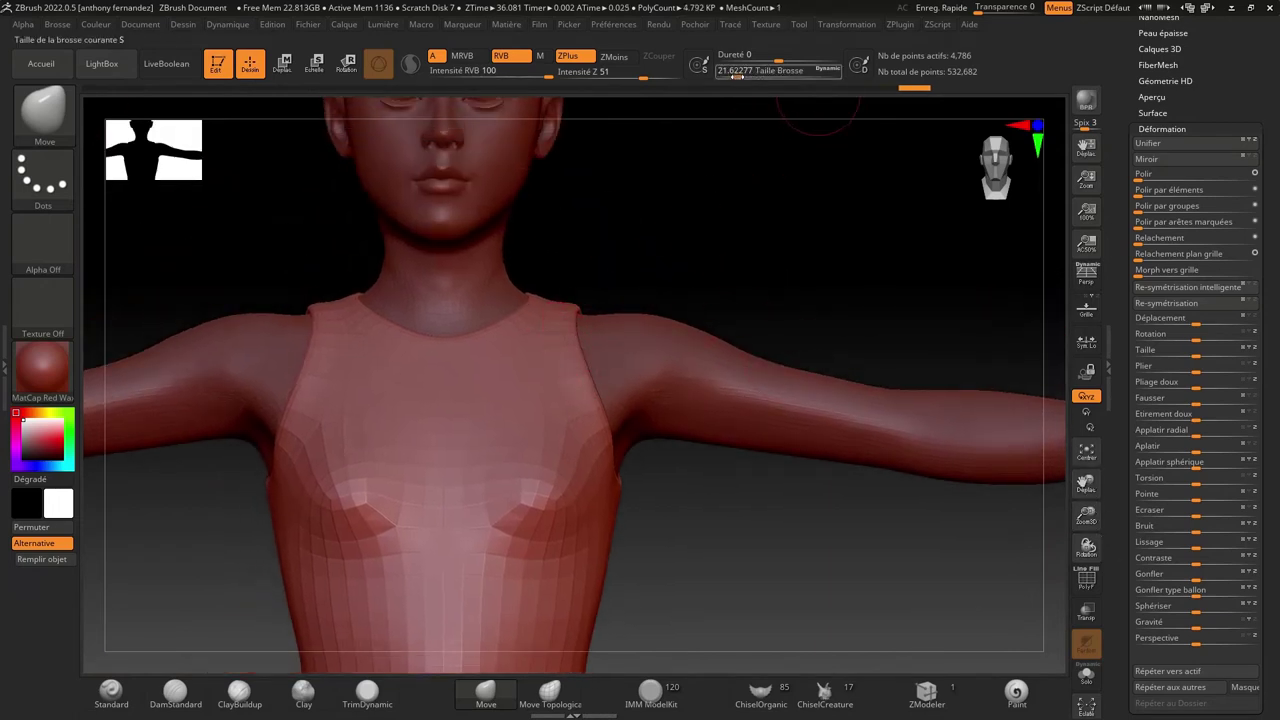
- Enlarge the brush to about 39 and smooth the shoulder straps and neckline from several angles
{"action": "left_click_drag", "start_coordinate": [736, 75], "coordinate": [742, 76]}
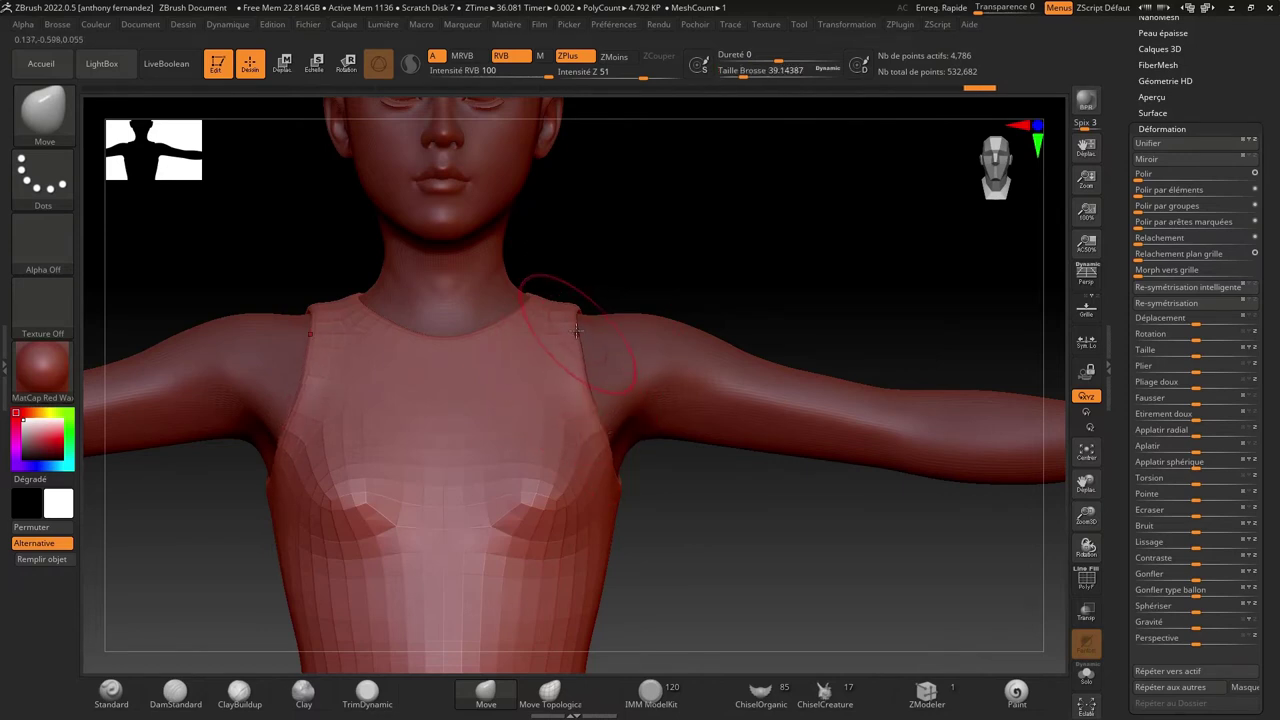
{"action": "left_click_drag", "start_coordinate": [650, 260], "coordinate": [646, 283]}
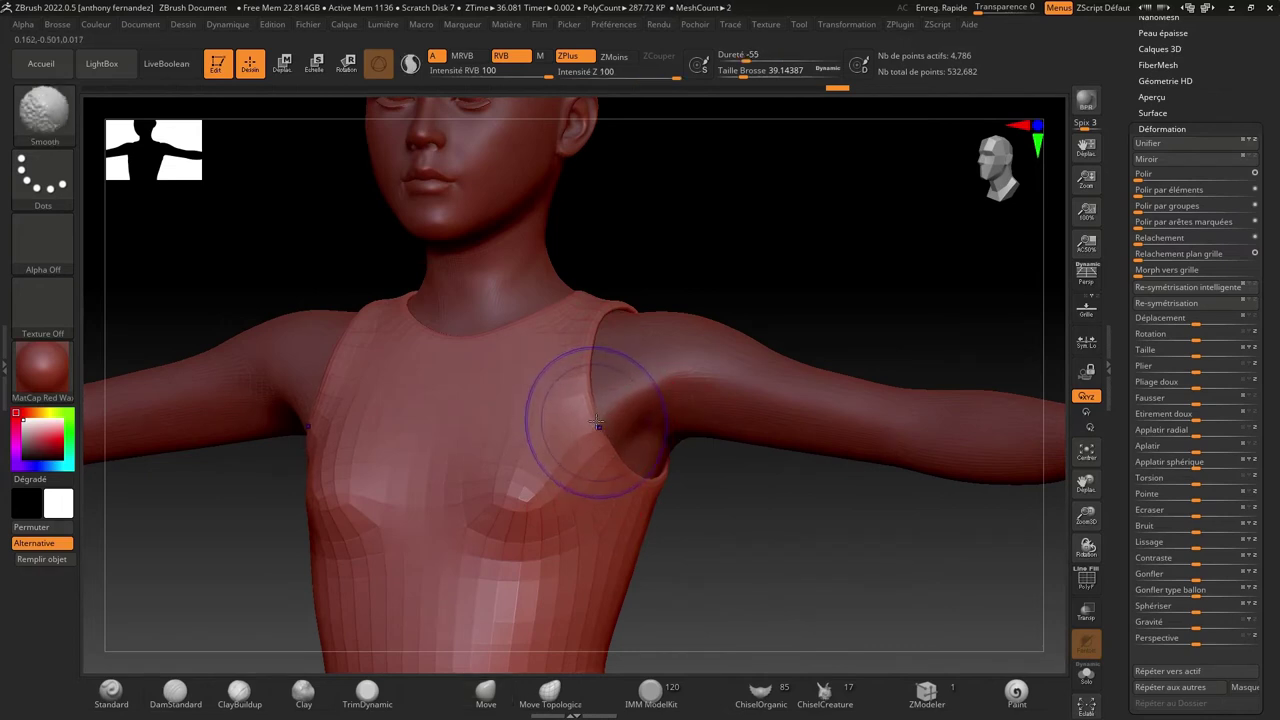
{"action": "mouse_move", "coordinate": [789, 554]}
{"action": "left_mouse_down"}
{"action": "mouse_move", "coordinate": [722, 532]}
{"action": "mouse_move", "coordinate": [622, 424]}
{"action": "left_mouse_up"}
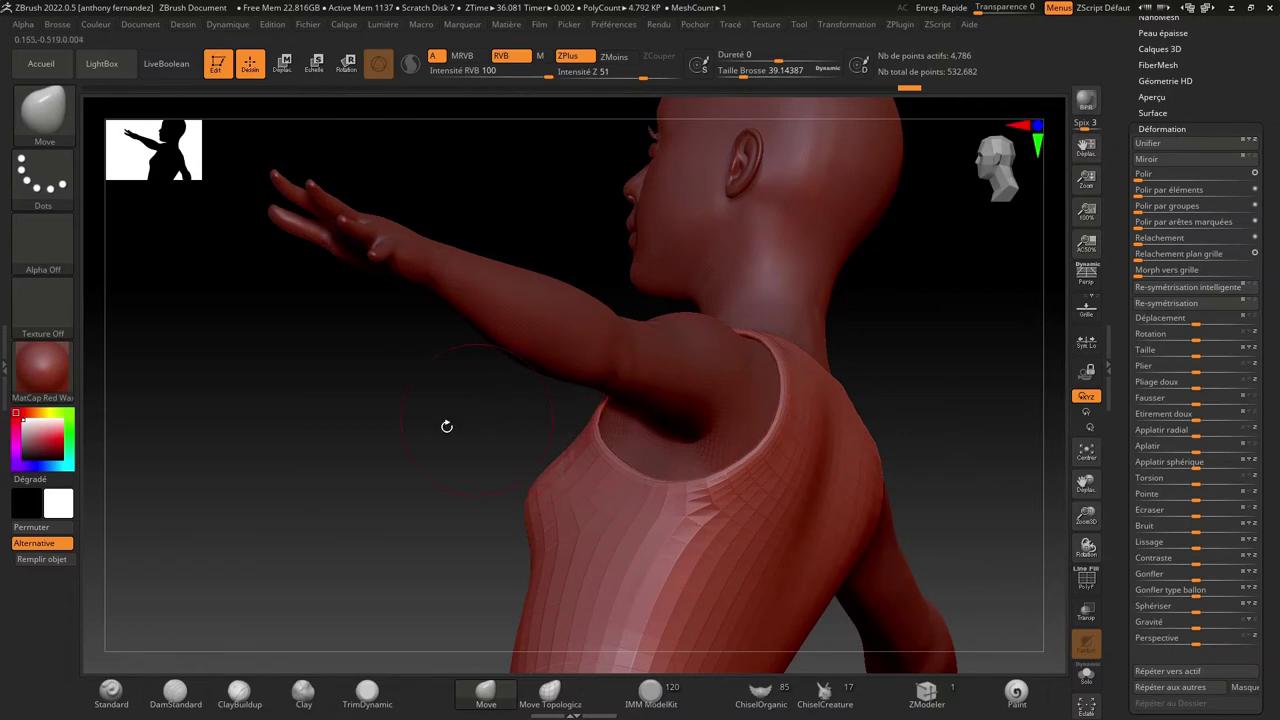
{"action": "mouse_move", "coordinate": [446, 426]}
{"action": "left_mouse_down"}
{"action": "mouse_move", "coordinate": [754, 537]}
{"action": "mouse_move", "coordinate": [763, 518]}
{"action": "mouse_move", "coordinate": [766, 531]}
{"action": "mouse_move", "coordinate": [778, 468]}
{"action": "mouse_move", "coordinate": [537, 321]}
{"action": "mouse_move", "coordinate": [731, 557]}
{"action": "mouse_move", "coordinate": [531, 334]}
{"action": "left_mouse_up"}
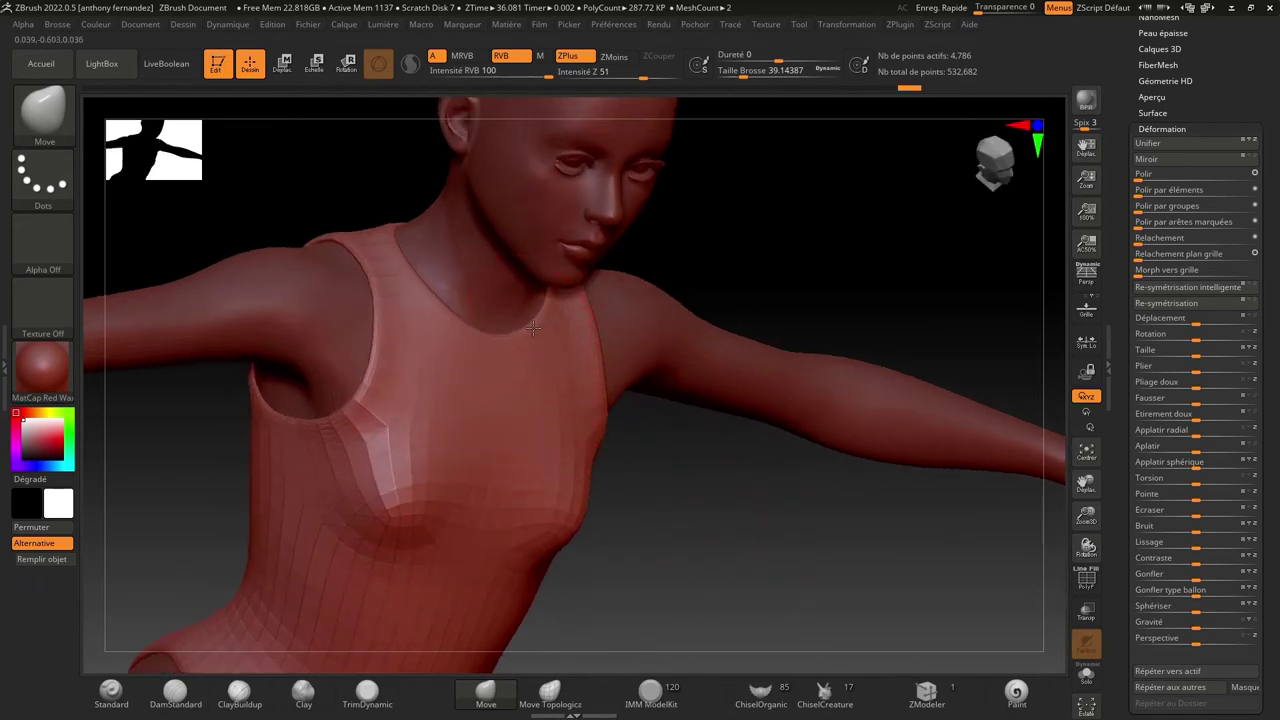
{"action": "left_click_drag", "start_coordinate": [688, 451], "coordinate": [540, 364]}
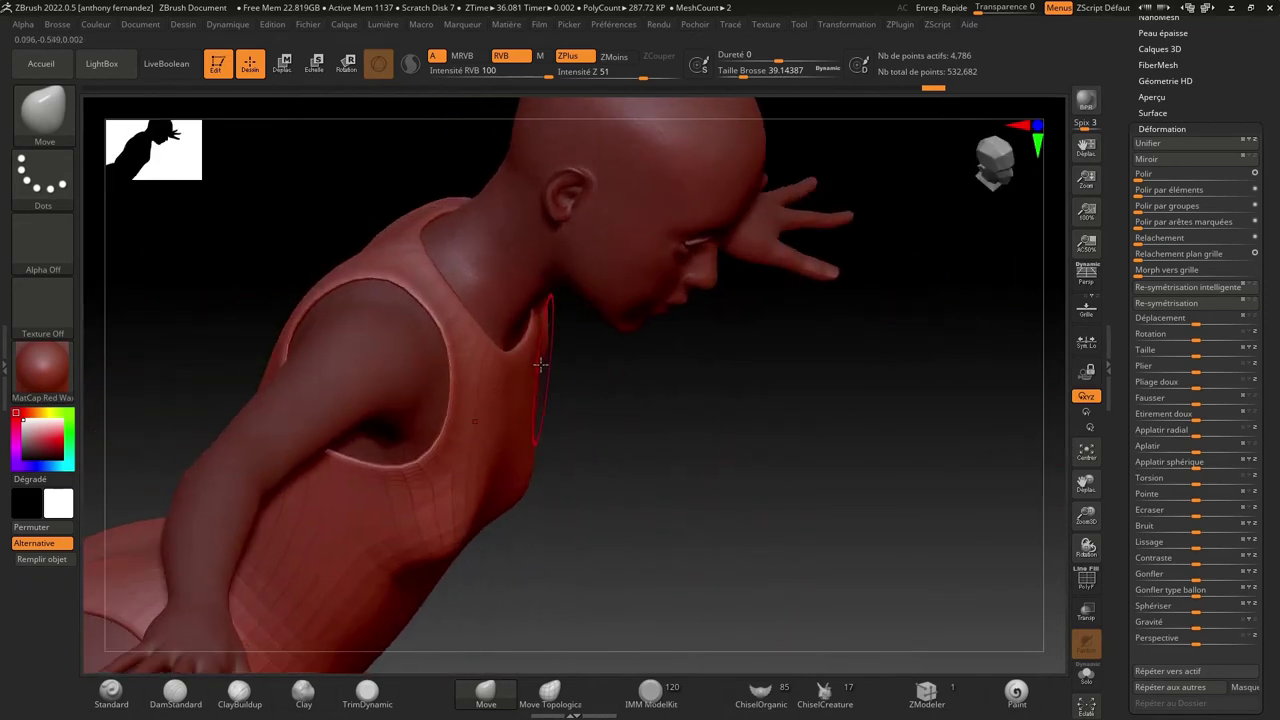
{"action": "left_click_drag", "start_coordinate": [721, 450], "coordinate": [730, 430]}
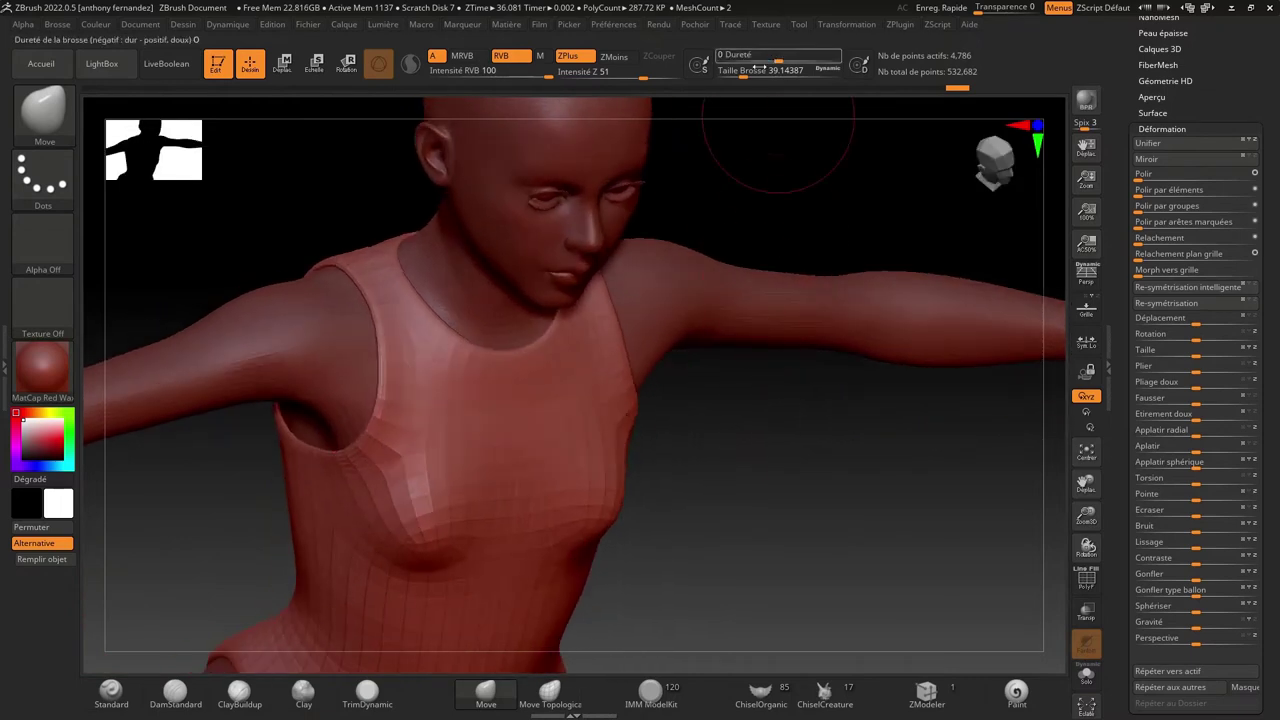
- Set the brush size to about 36.9 and view the torso from a tilted side
{"action": "left_click_drag", "start_coordinate": [743, 70], "coordinate": [735, 70]}
{"action": "mouse_move", "coordinate": [780, 140]}
{"action": "left_mouse_down"}
{"action": "mouse_move", "coordinate": [800, 155]}
{"action": "mouse_move", "coordinate": [794, 143]}
{"action": "left_mouse_up"}
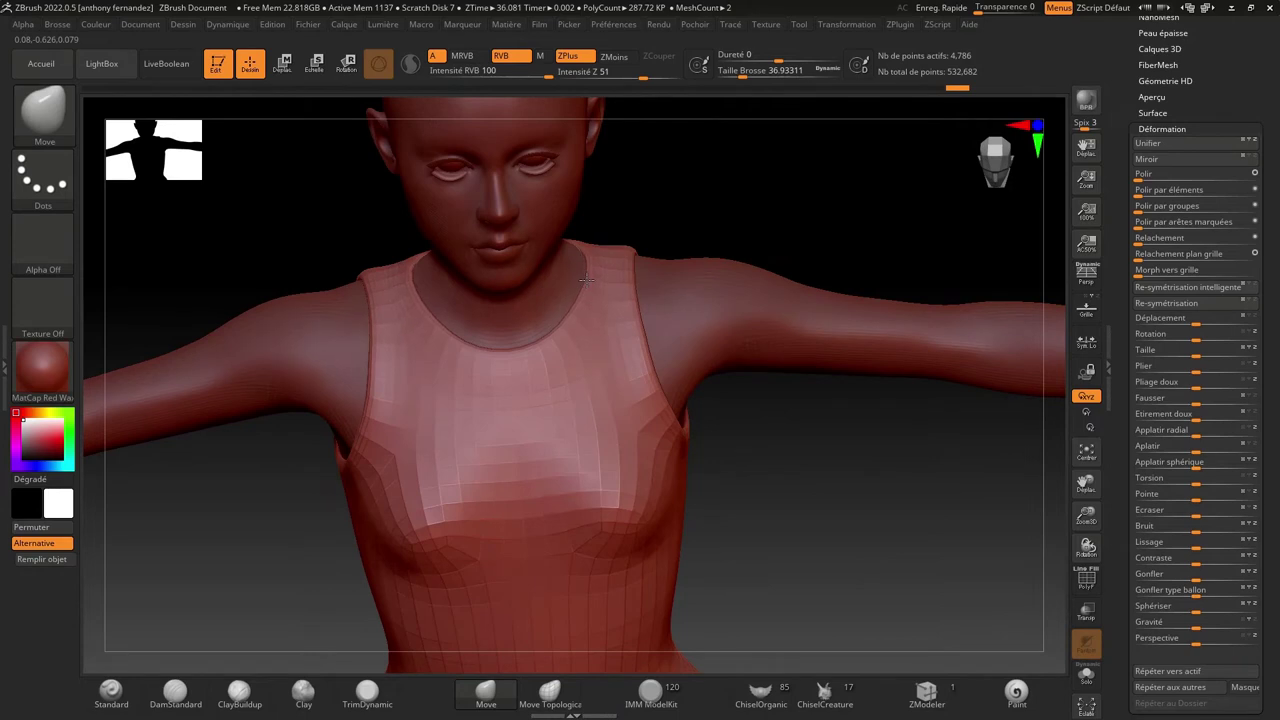
{"action": "mouse_move", "coordinate": [590, 242]}
{"action": "left_mouse_down"}
{"action": "mouse_move", "coordinate": [694, 203]}
{"action": "mouse_move", "coordinate": [737, 263]}
{"action": "mouse_move", "coordinate": [363, 237]}
{"action": "mouse_move", "coordinate": [320, 183]}
{"action": "mouse_move", "coordinate": [309, 143]}
{"action": "mouse_move", "coordinate": [832, 485]}
{"action": "left_mouse_up"}
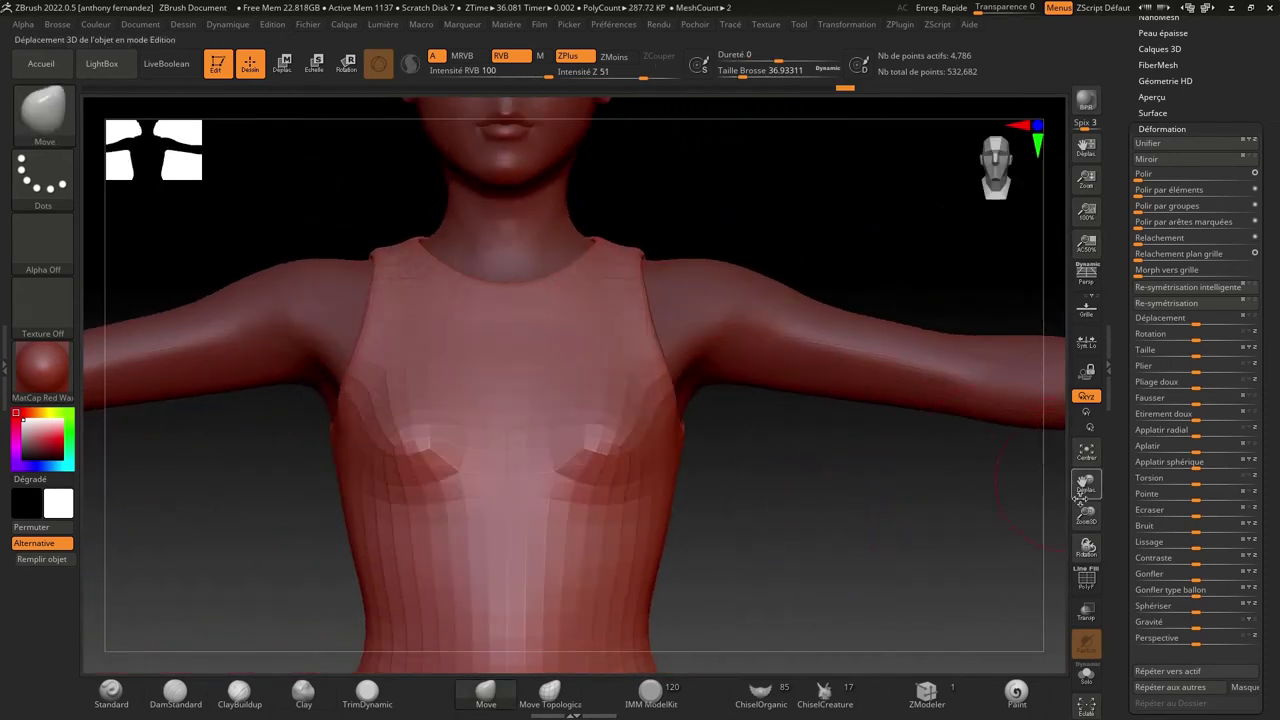
- Pull the leg opening edges in along the hip crease and inner thigh with the Move brush
{"action": "mouse_move", "coordinate": [1086, 484]}
{"action": "left_mouse_down"}
{"action": "mouse_move", "coordinate": [1097, 348]}
{"action": "mouse_move", "coordinate": [886, 383]}
{"action": "mouse_move", "coordinate": [977, 440]}
{"action": "mouse_move", "coordinate": [1133, 419]}
{"action": "left_mouse_up"}
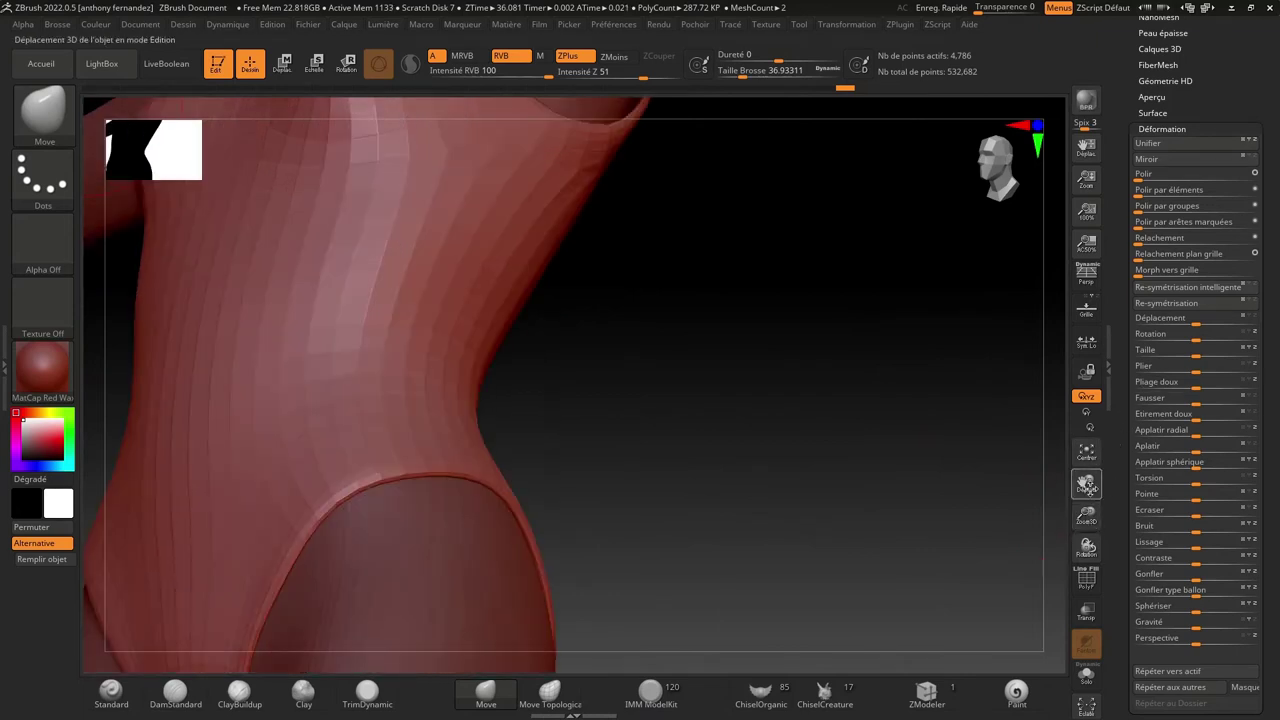
{"action": "mouse_move", "coordinate": [1086, 484]}
{"action": "left_mouse_down"}
{"action": "mouse_move", "coordinate": [1010, 430]}
{"action": "mouse_move", "coordinate": [914, 486]}
{"action": "mouse_move", "coordinate": [804, 453]}
{"action": "left_mouse_up"}
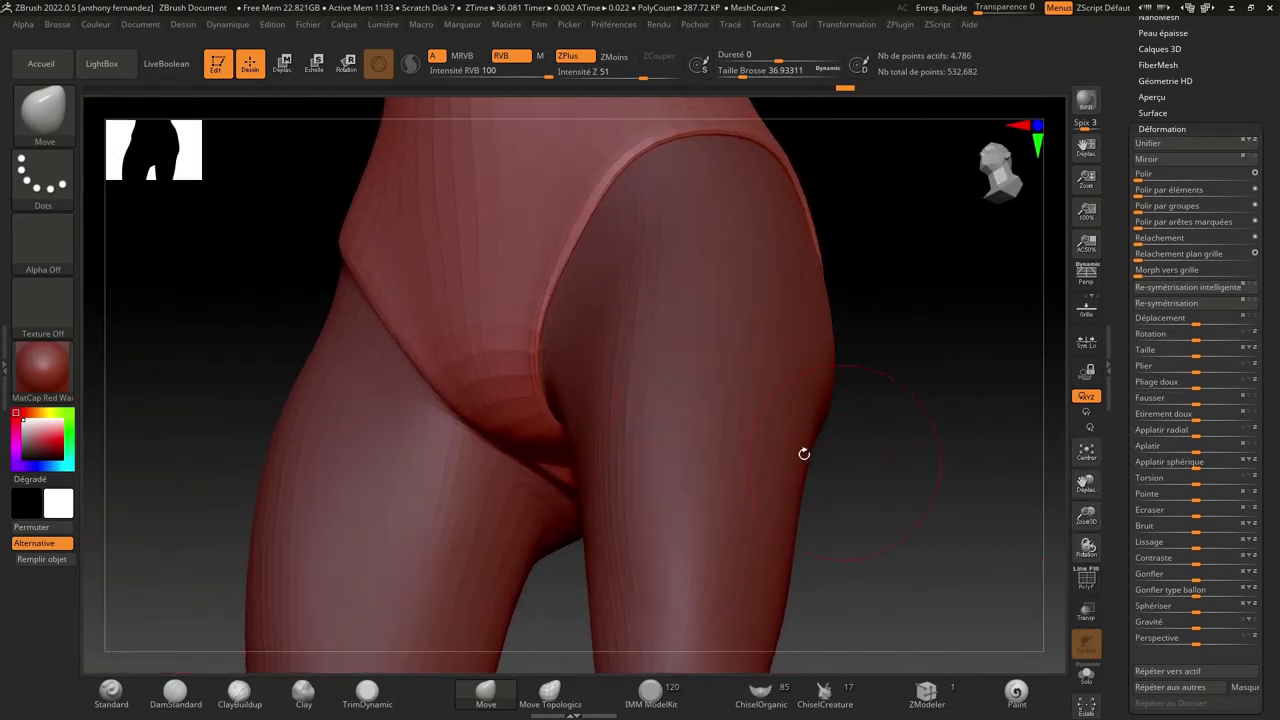
{"action": "left_click_drag", "start_coordinate": [277, 280], "coordinate": [240, 289]}
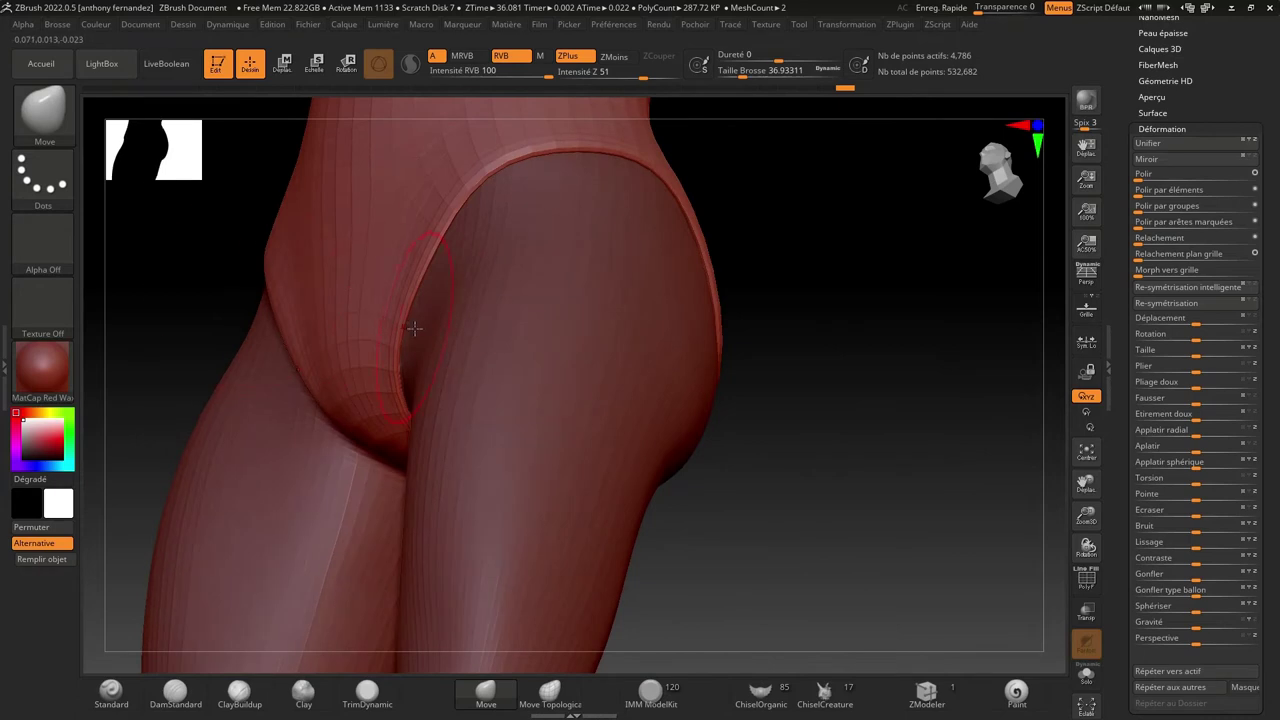
{"action": "left_click_drag", "start_coordinate": [400, 326], "coordinate": [389, 323]}
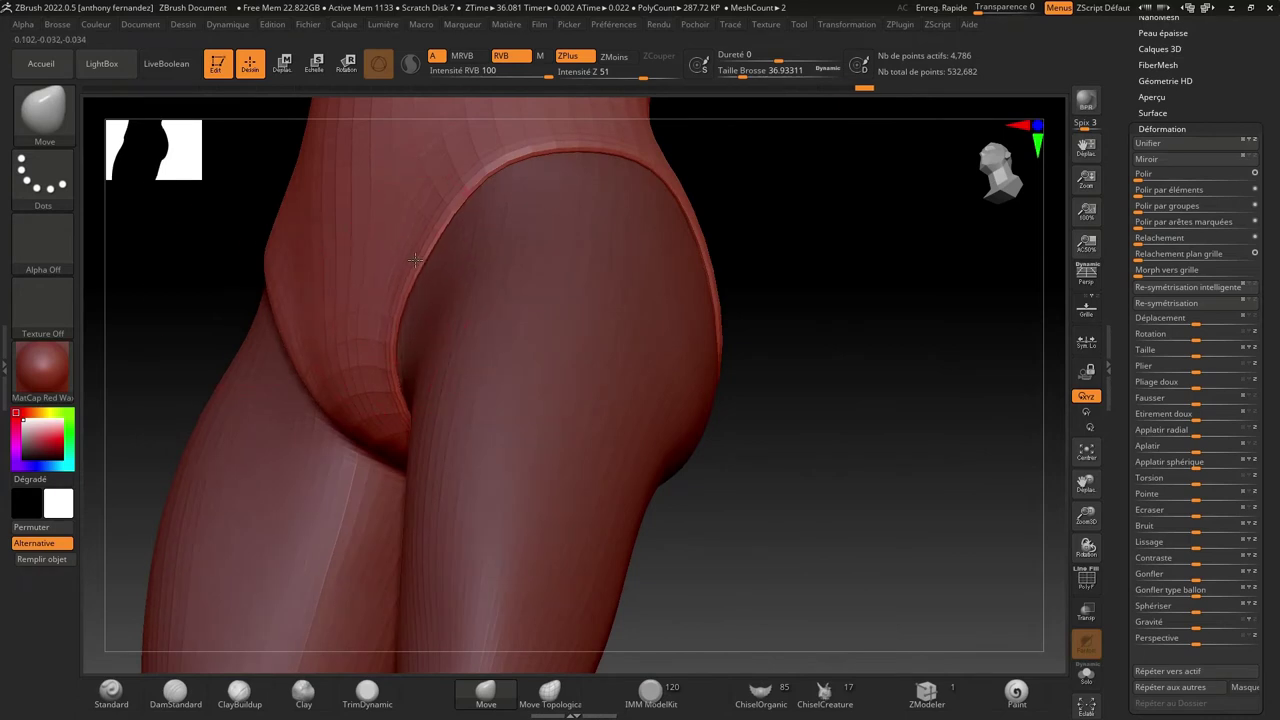
{"action": "left_click_drag", "start_coordinate": [414, 262], "coordinate": [455, 207]}
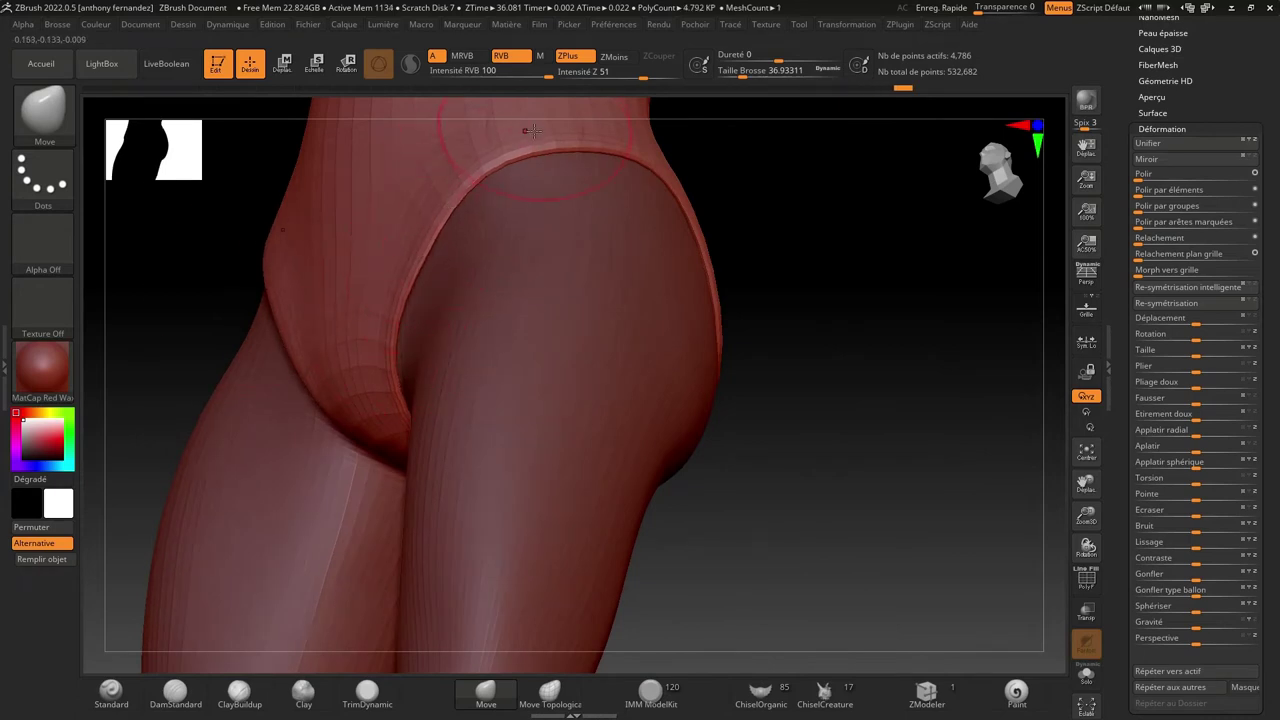
{"action": "mouse_move", "coordinate": [533, 151]}
{"action": "left_mouse_down"}
{"action": "mouse_move", "coordinate": [675, 165]}
{"action": "mouse_move", "coordinate": [700, 205]}
{"action": "left_mouse_up"}
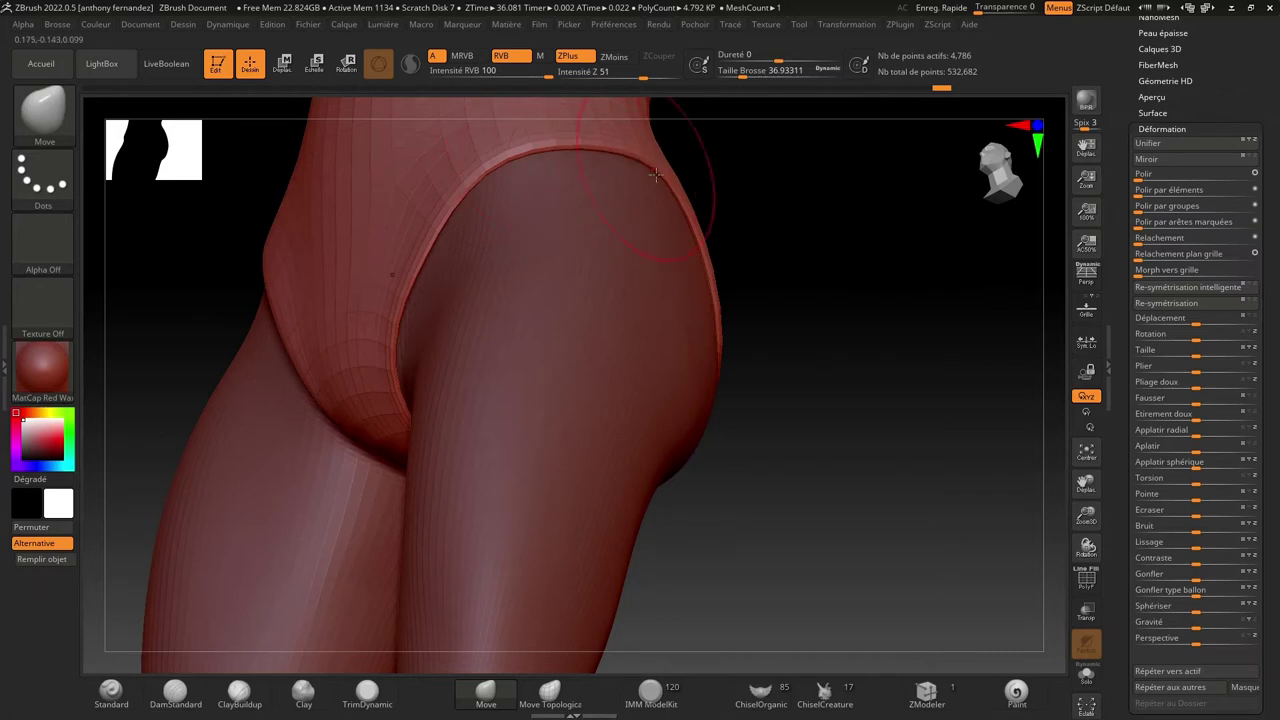
{"action": "mouse_move", "coordinate": [848, 415]}
{"action": "left_mouse_down"}
{"action": "mouse_move", "coordinate": [760, 310]}
{"action": "mouse_move", "coordinate": [720, 315]}
{"action": "mouse_move", "coordinate": [794, 466]}
{"action": "left_mouse_up"}
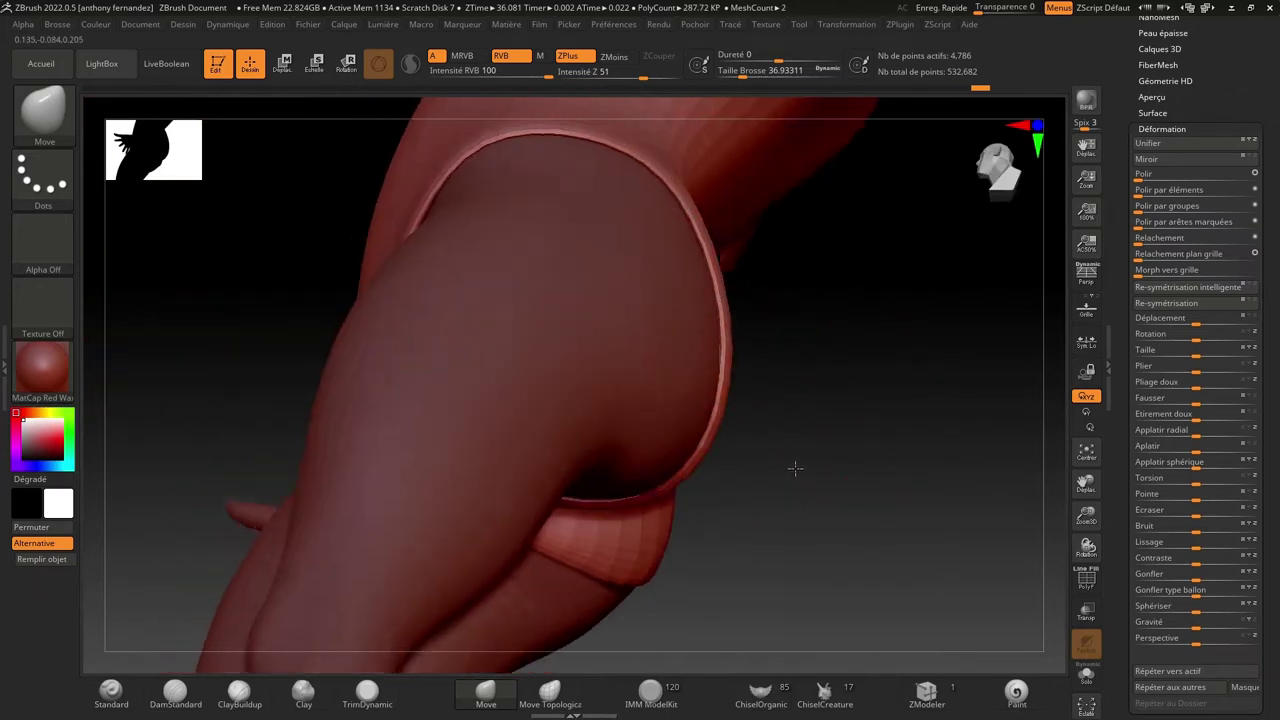
{"action": "mouse_move", "coordinate": [728, 385]}
{"action": "left_mouse_down"}
{"action": "mouse_move", "coordinate": [751, 452]}
{"action": "mouse_move", "coordinate": [715, 441]}
{"action": "left_mouse_up"}
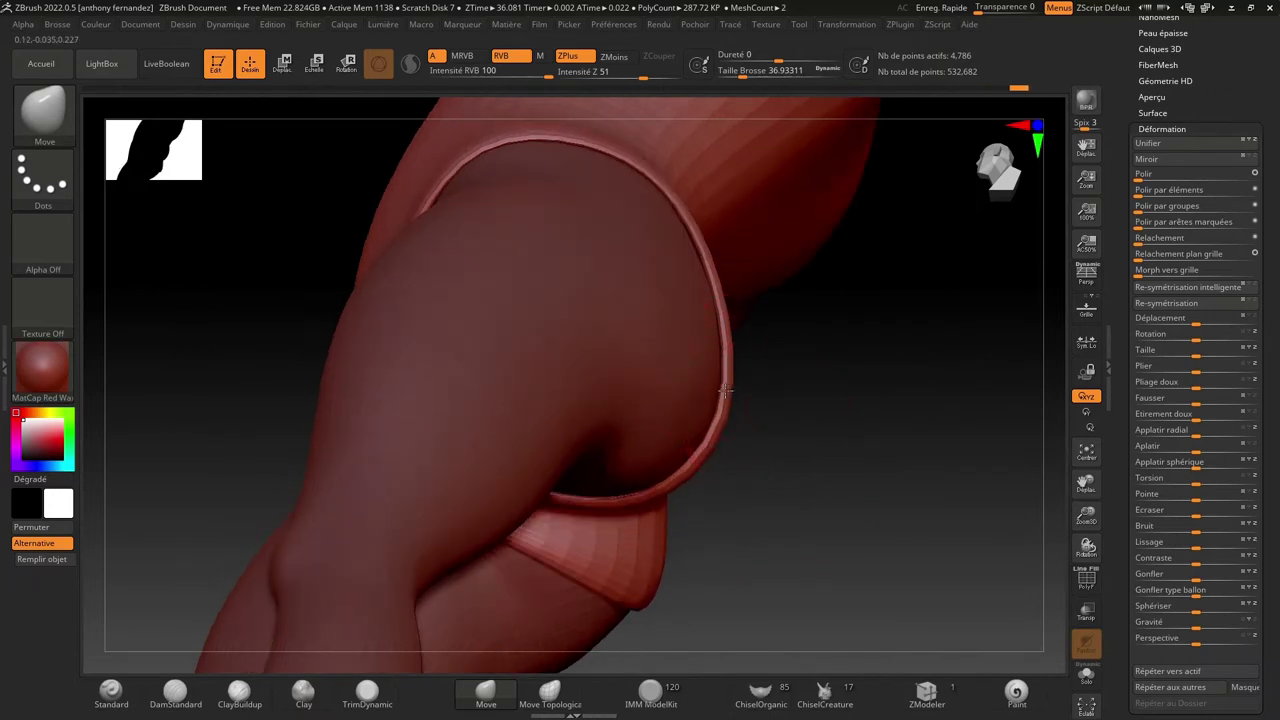
- Orbit around the hips and crotch to check the reshaped leg openings
{"action": "left_click_drag", "start_coordinate": [726, 390], "coordinate": [760, 514]}
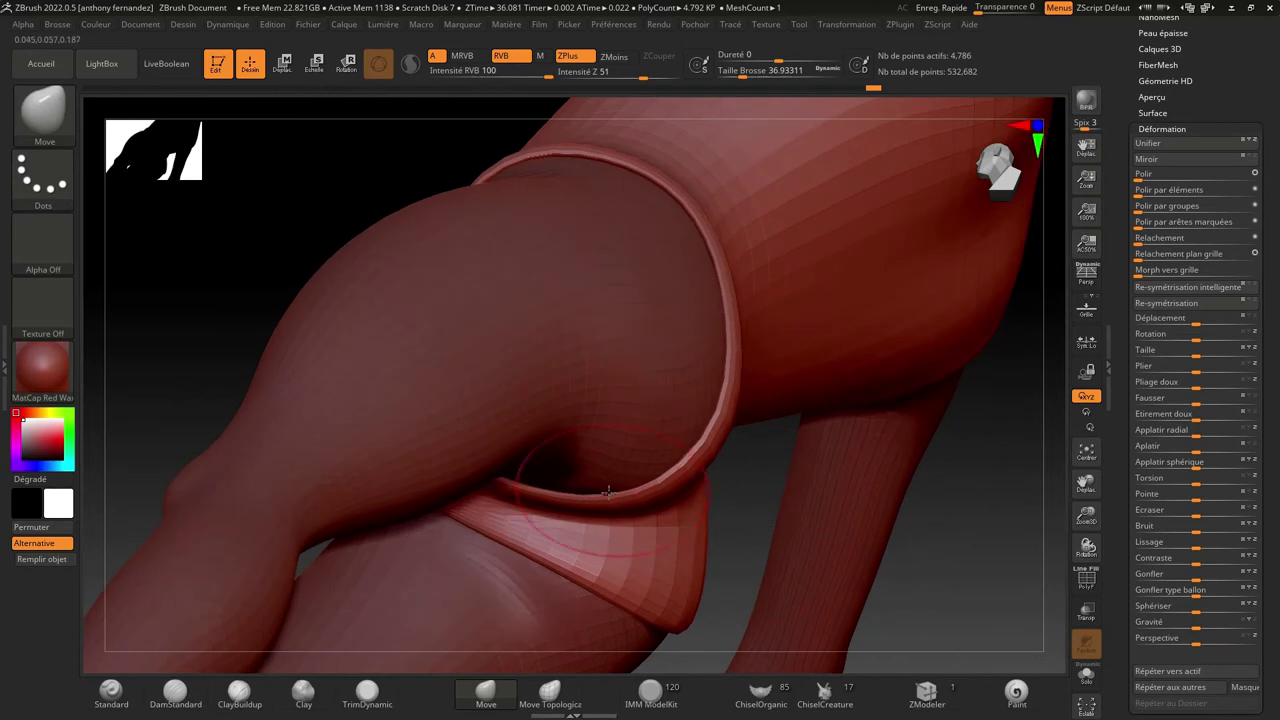
{"action": "left_click_drag", "start_coordinate": [909, 566], "coordinate": [962, 588]}
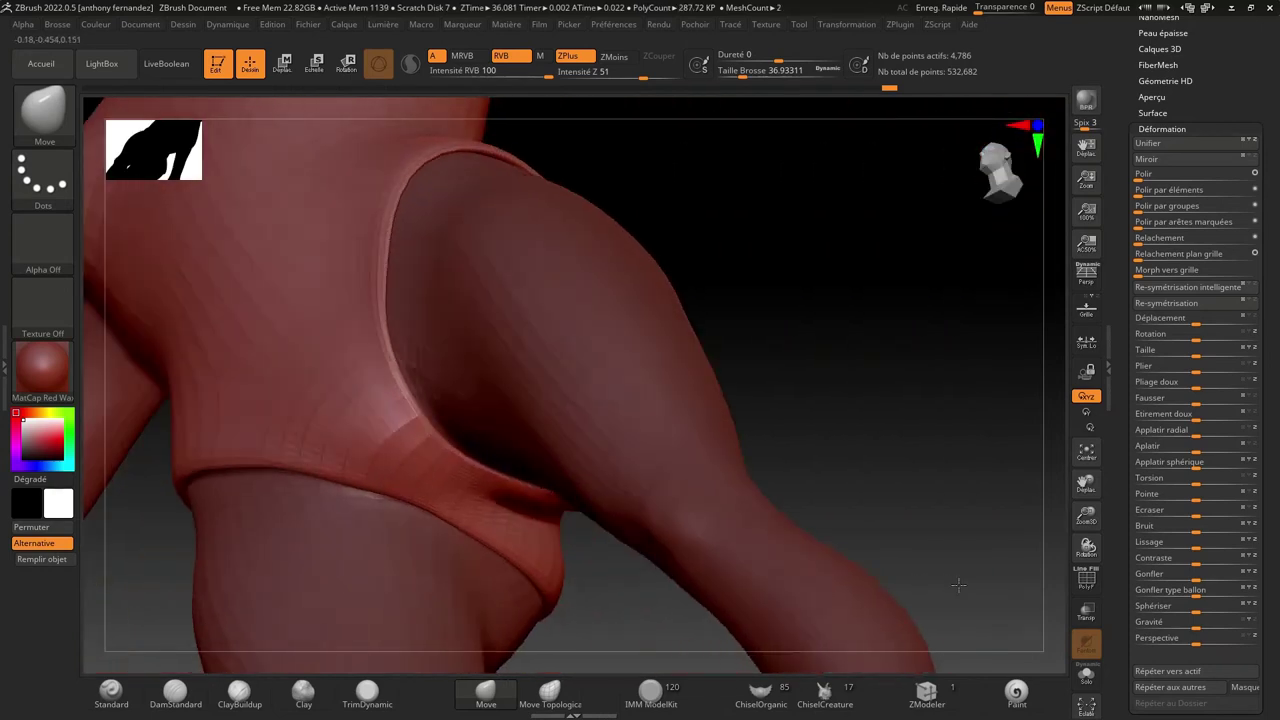
{"action": "mouse_move", "coordinate": [660, 583]}
{"action": "left_mouse_down"}
{"action": "mouse_move", "coordinate": [666, 609]}
{"action": "mouse_move", "coordinate": [664, 549]}
{"action": "mouse_move", "coordinate": [452, 427]}
{"action": "left_mouse_up"}
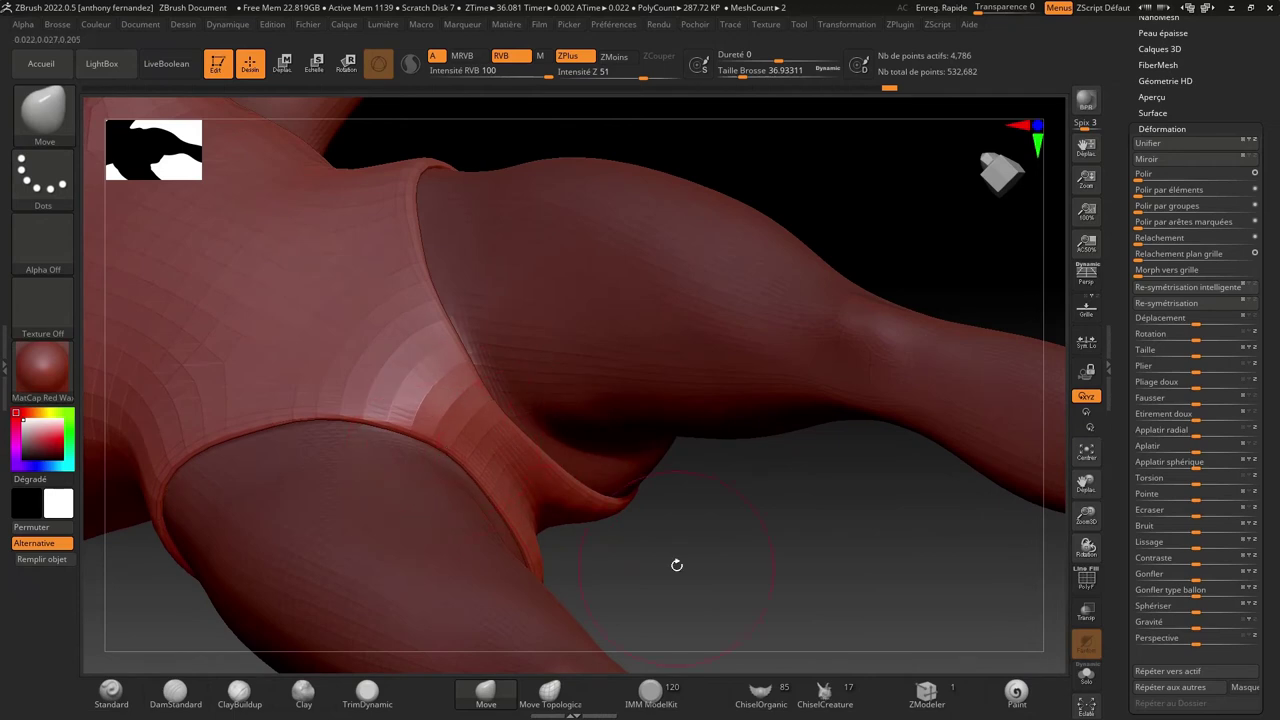
{"action": "left_click_drag", "start_coordinate": [677, 563], "coordinate": [673, 484]}
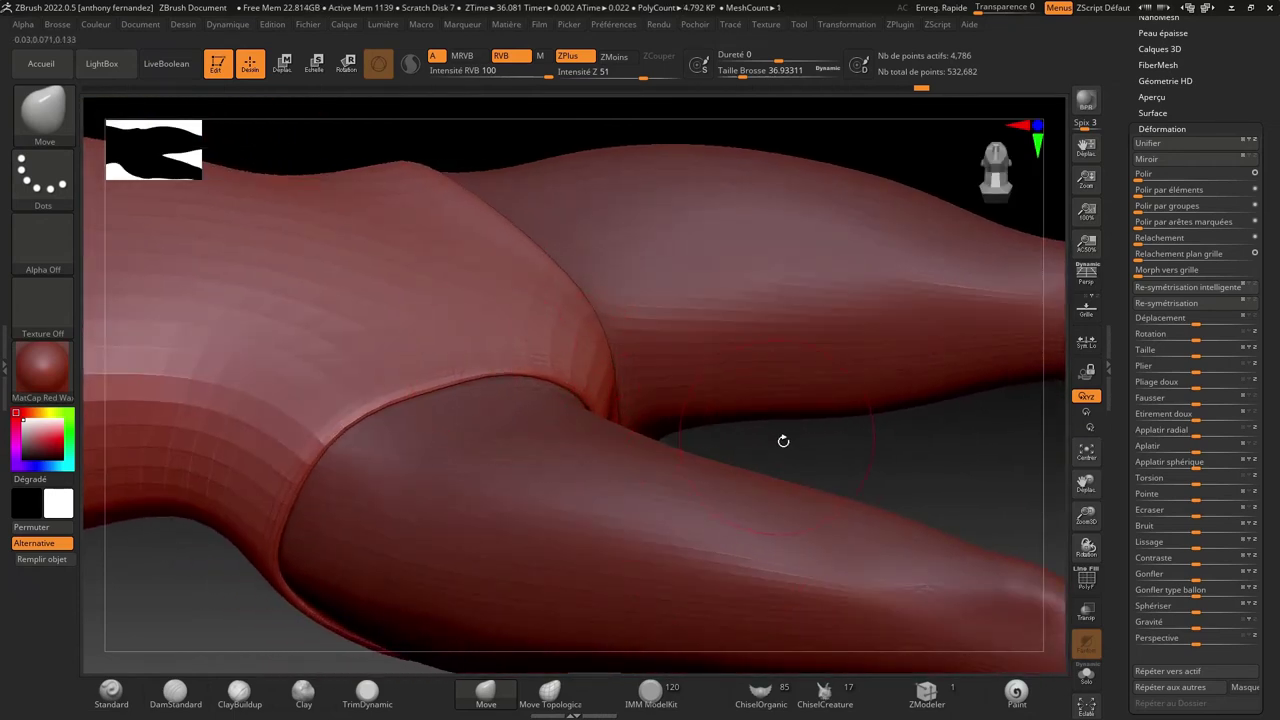
{"action": "mouse_move", "coordinate": [783, 441]}
{"action": "left_mouse_down"}
{"action": "mouse_move", "coordinate": [761, 410]}
{"action": "mouse_move", "coordinate": [609, 382]}
{"action": "left_mouse_up"}
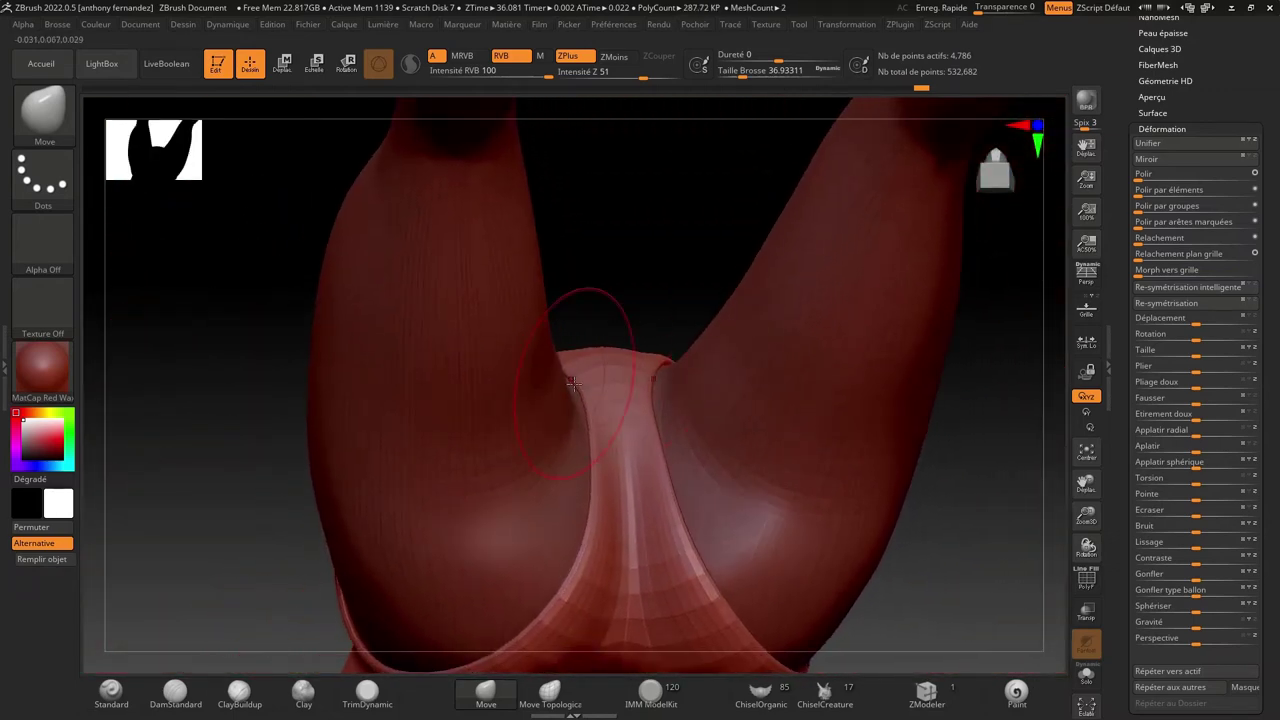
{"action": "mouse_move", "coordinate": [234, 360]}
{"action": "left_mouse_down"}
{"action": "mouse_move", "coordinate": [220, 343]}
{"action": "mouse_move", "coordinate": [480, 347]}
{"action": "left_mouse_up"}
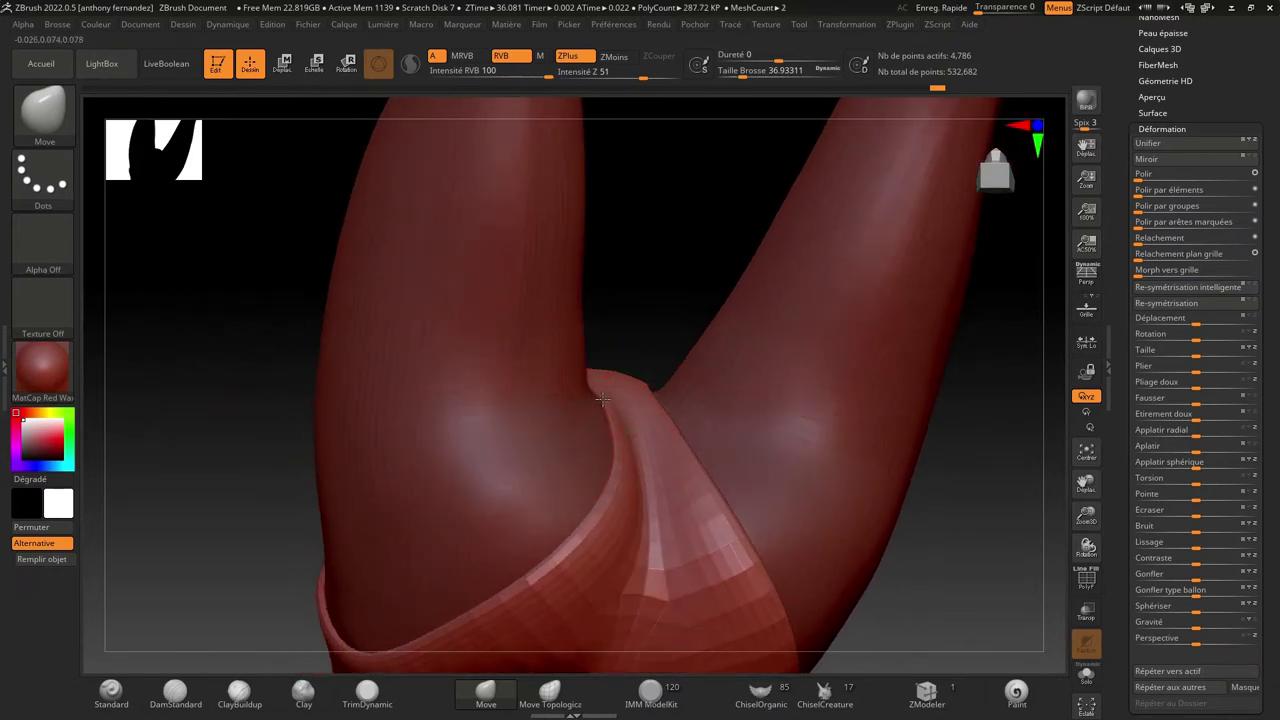
{"action": "mouse_move", "coordinate": [300, 357]}
{"action": "left_mouse_down"}
{"action": "mouse_move", "coordinate": [260, 371]}
{"action": "mouse_move", "coordinate": [203, 329]}
{"action": "mouse_move", "coordinate": [231, 354]}
{"action": "mouse_move", "coordinate": [271, 497]}
{"action": "mouse_move", "coordinate": [408, 503]}
{"action": "mouse_move", "coordinate": [974, 428]}
{"action": "left_mouse_up"}
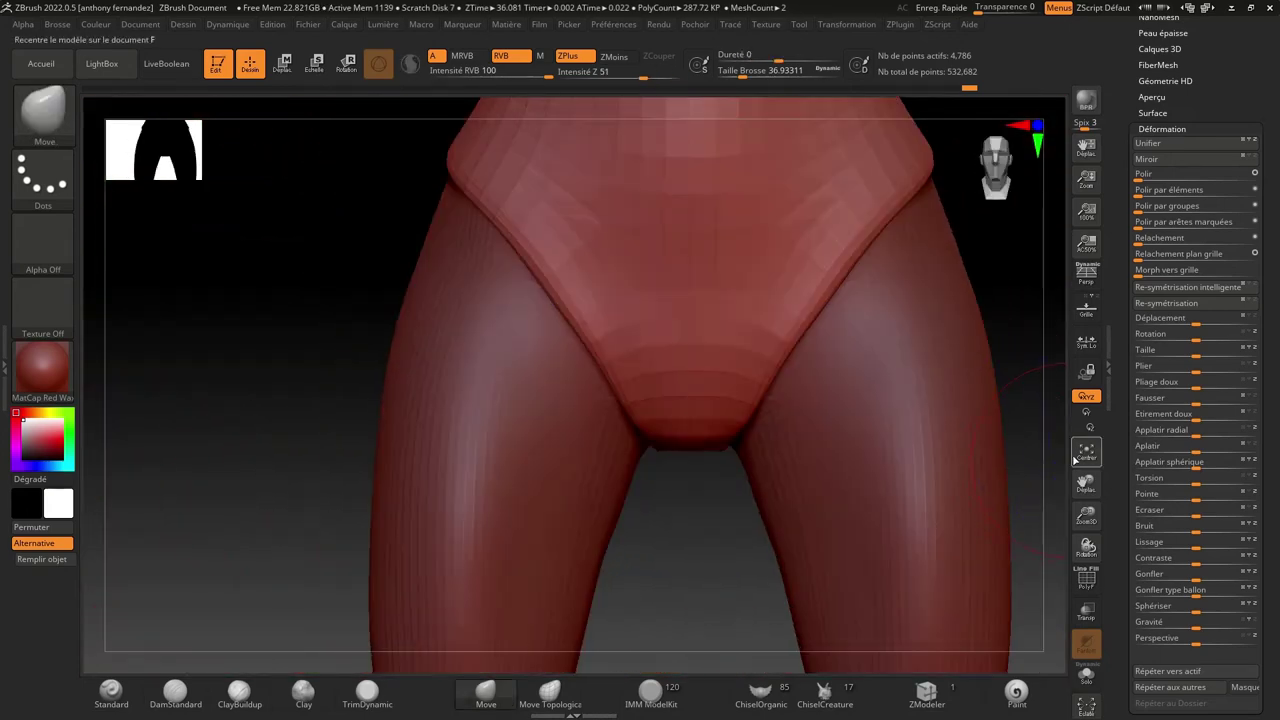
- Recenter the figure and rename the Extract1 subtool to 'mayo test'
{"action": "left_click", "coordinate": [1086, 450]}
{"action": "mouse_move", "coordinate": [876, 435]}
{"action": "left_mouse_down"}
{"action": "mouse_move", "coordinate": [814, 437]}
{"action": "mouse_move", "coordinate": [809, 449]}
{"action": "mouse_move", "coordinate": [846, 466]}
{"action": "mouse_move", "coordinate": [856, 453]}
{"action": "mouse_move", "coordinate": [1026, 471]}
{"action": "left_mouse_up"}
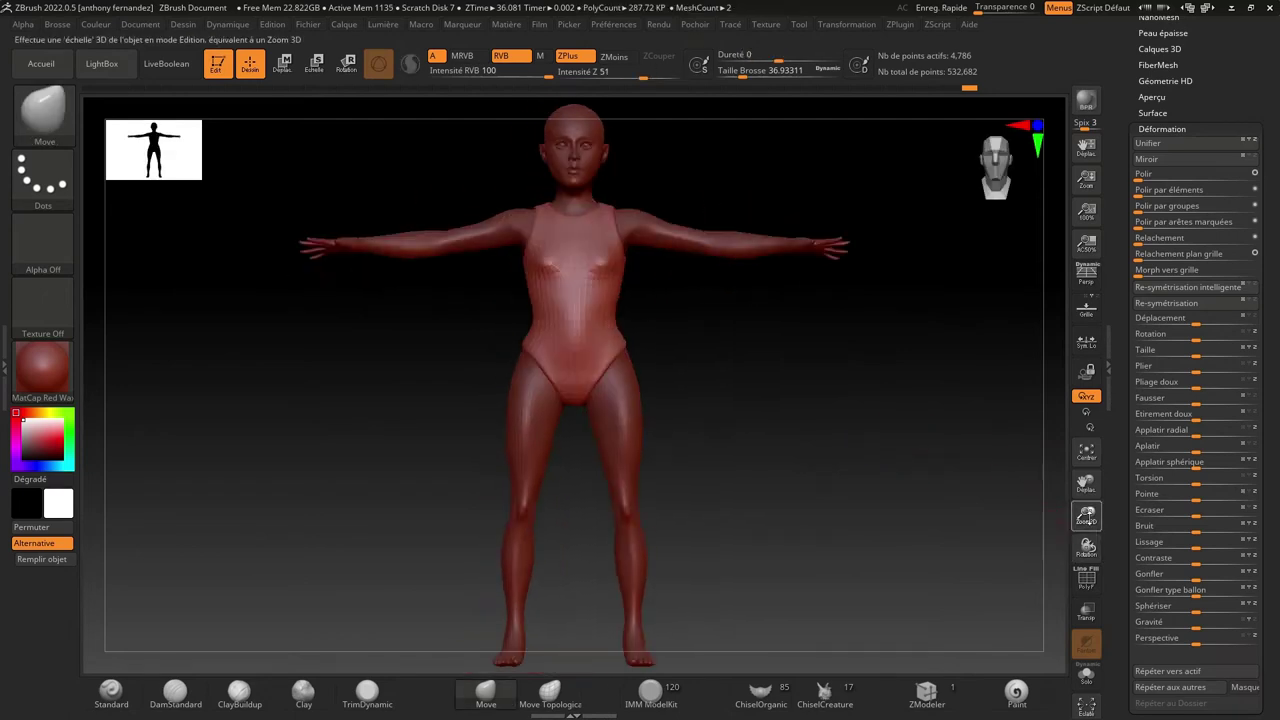
{"action": "left_click_drag", "start_coordinate": [1086, 513], "coordinate": [1064, 536]}
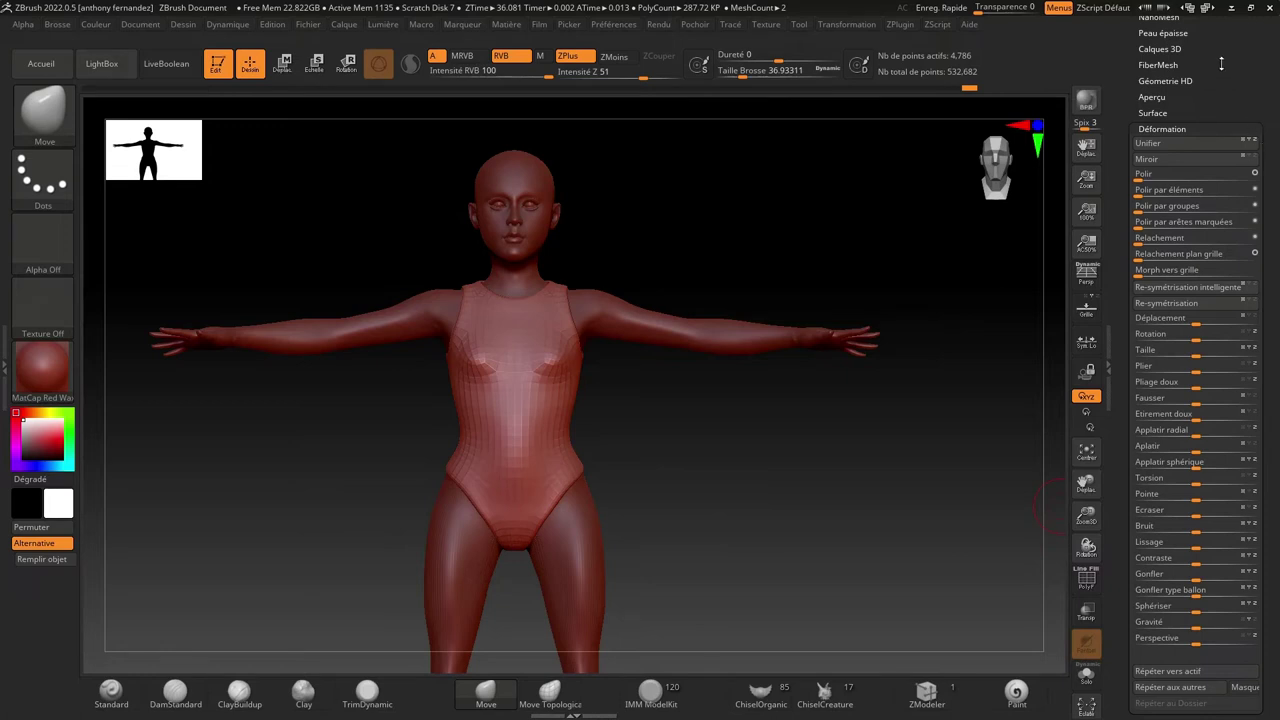
{"action": "left_click_drag", "start_coordinate": [1221, 64], "coordinate": [1238, 170]}
{"action": "left_click", "coordinate": [1150, 240]}
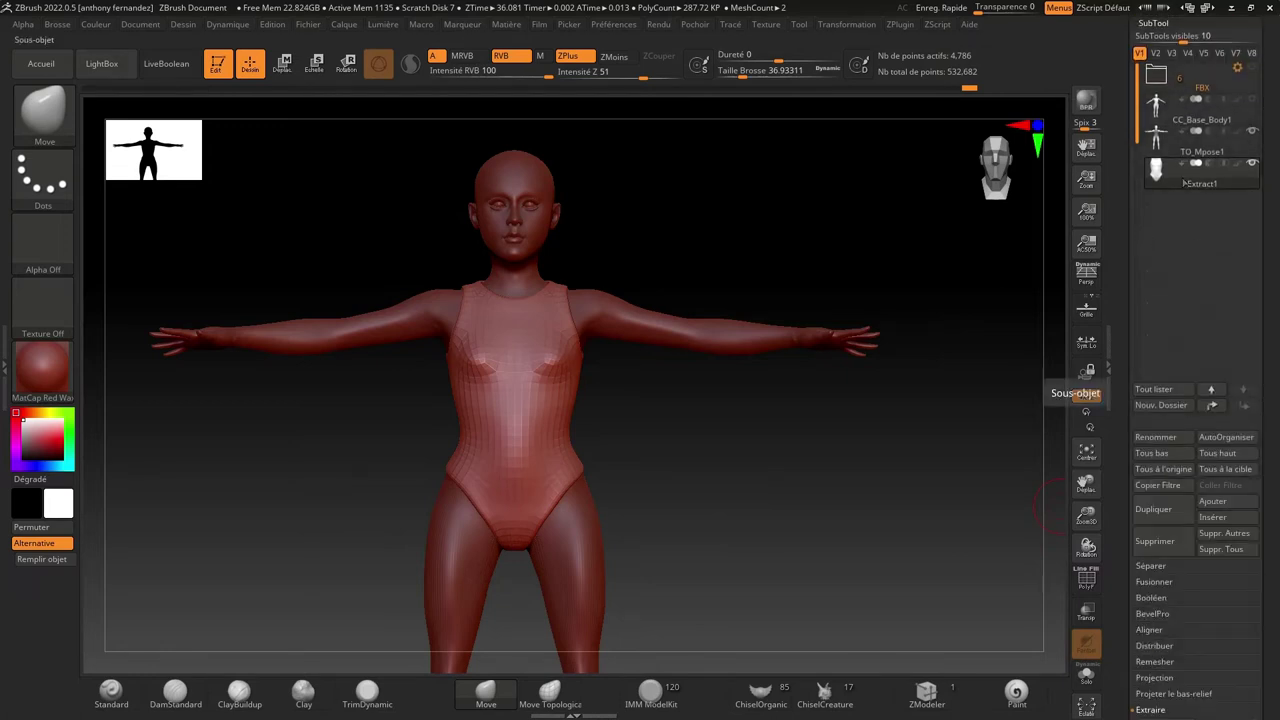
{"action": "left_click", "coordinate": [1148, 437]}
{"action": "type", "text": "mayo test"}
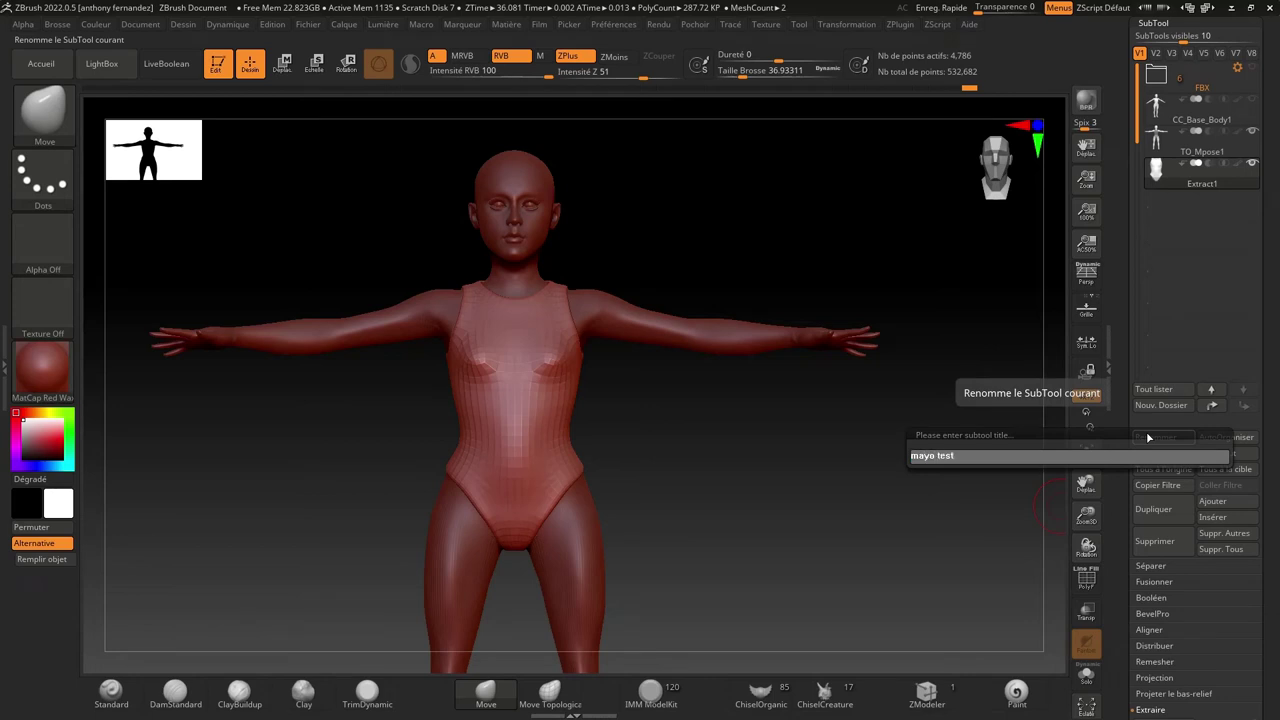
{"action": "key", "text": "Return"}
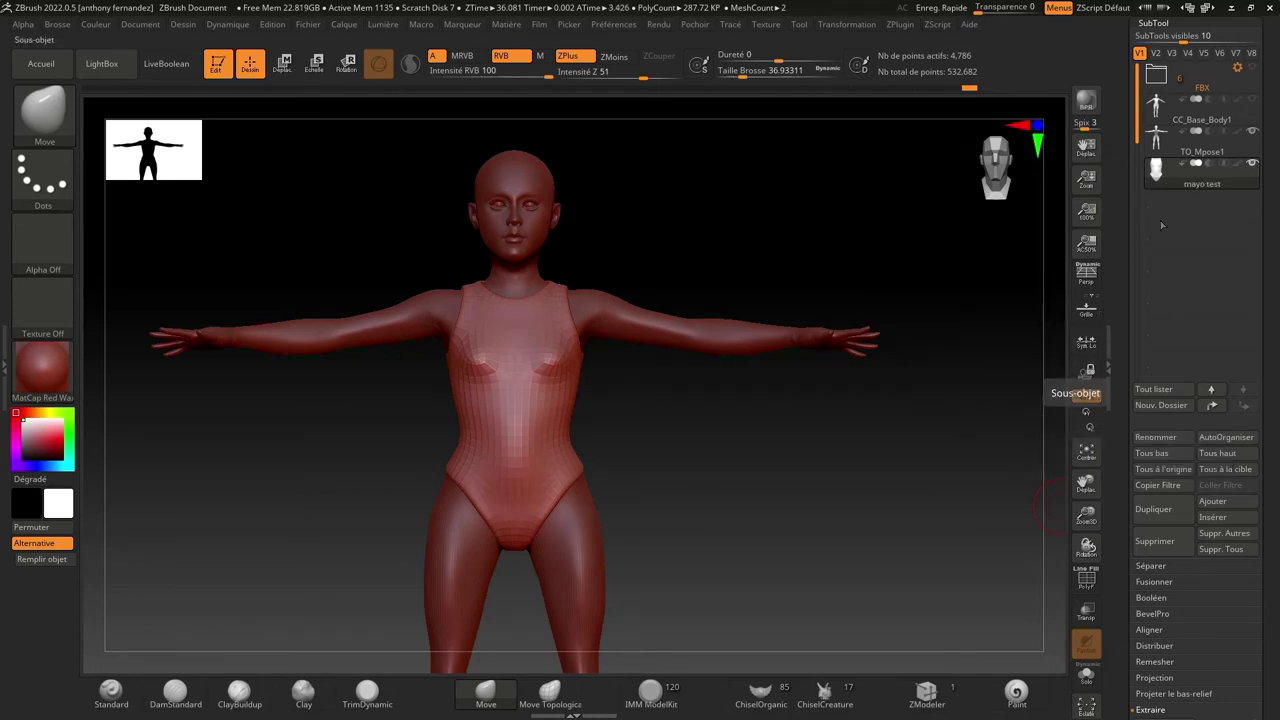
- Unwrap the mayo test bodysuit with UVMaster into one UV island and inspect it
{"action": "left_click", "coordinate": [895, 26]}
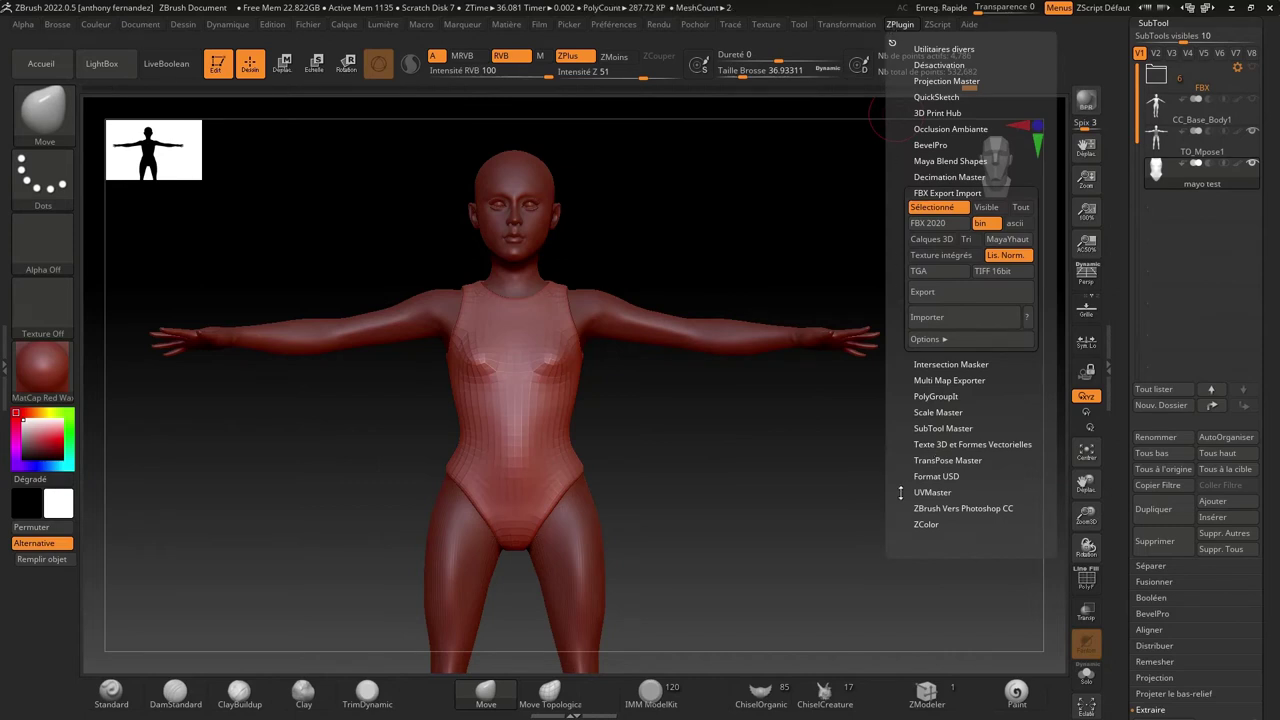
{"action": "left_click", "coordinate": [917, 492]}
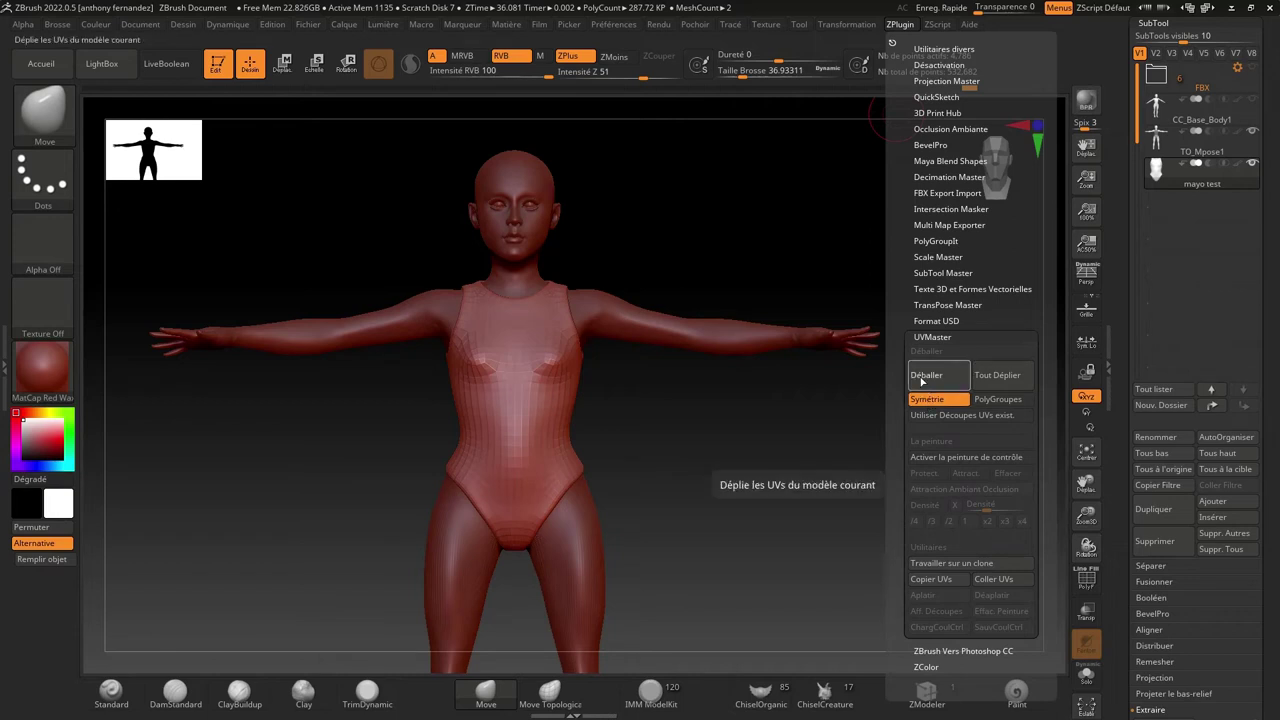
{"action": "left_click", "coordinate": [924, 375]}
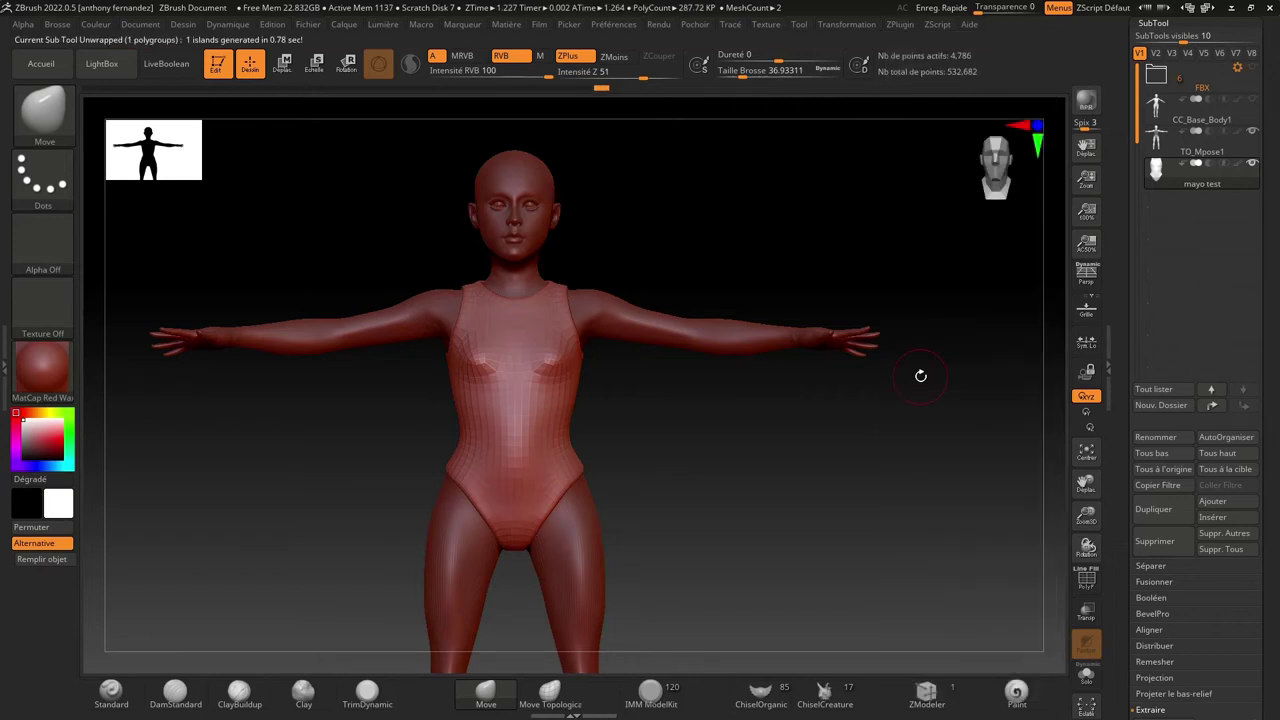
{"action": "left_click_drag", "start_coordinate": [926, 480], "coordinate": [927, 481]}
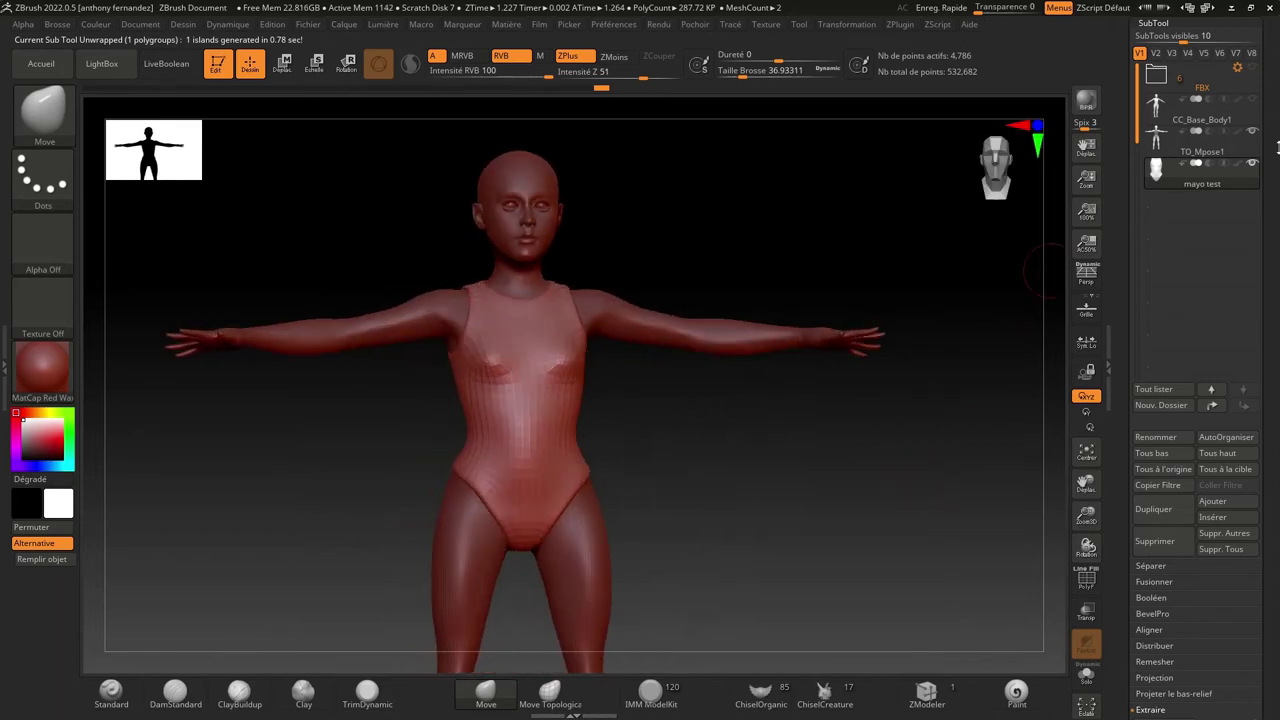
{"action": "left_click_drag", "start_coordinate": [1277, 147], "coordinate": [1273, 230]}
- Zoom and pan onto the mayo test torso, then expand the Tool > Geometry panel
{"action": "left_click", "coordinate": [1273, 230]}
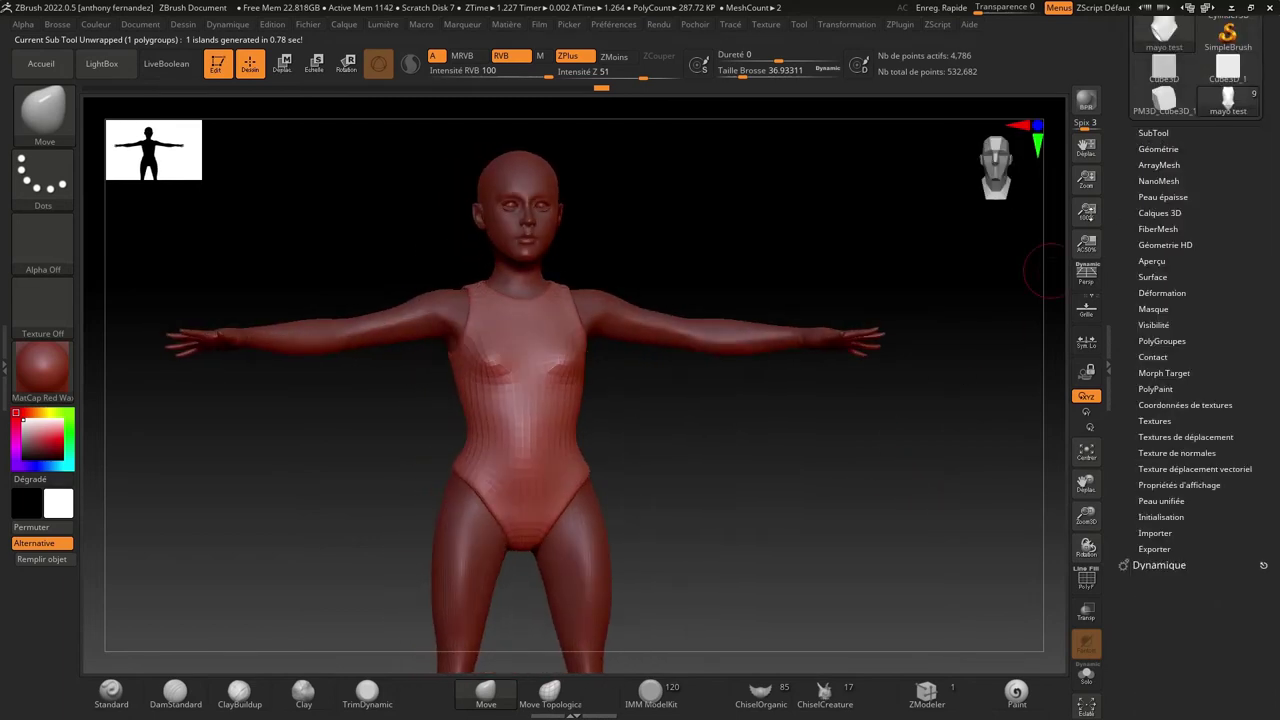
{"action": "left_click", "coordinate": [903, 25]}
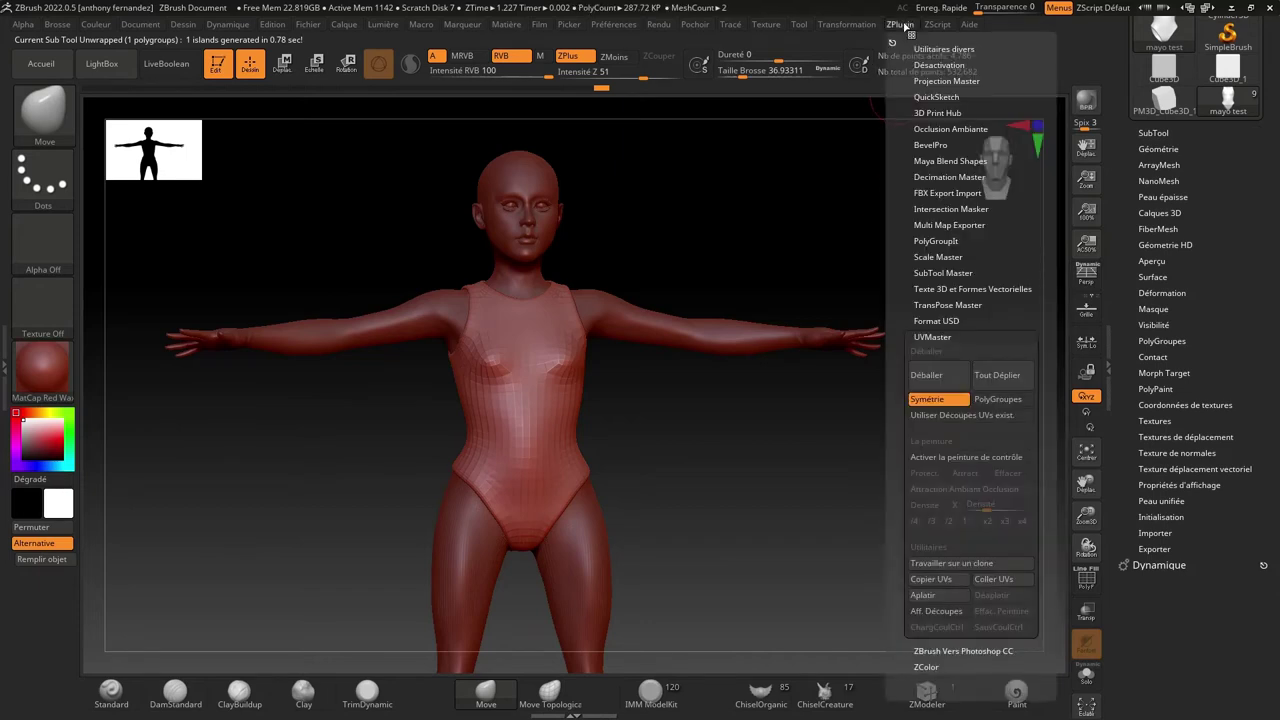
{"action": "left_click", "coordinate": [932, 192]}
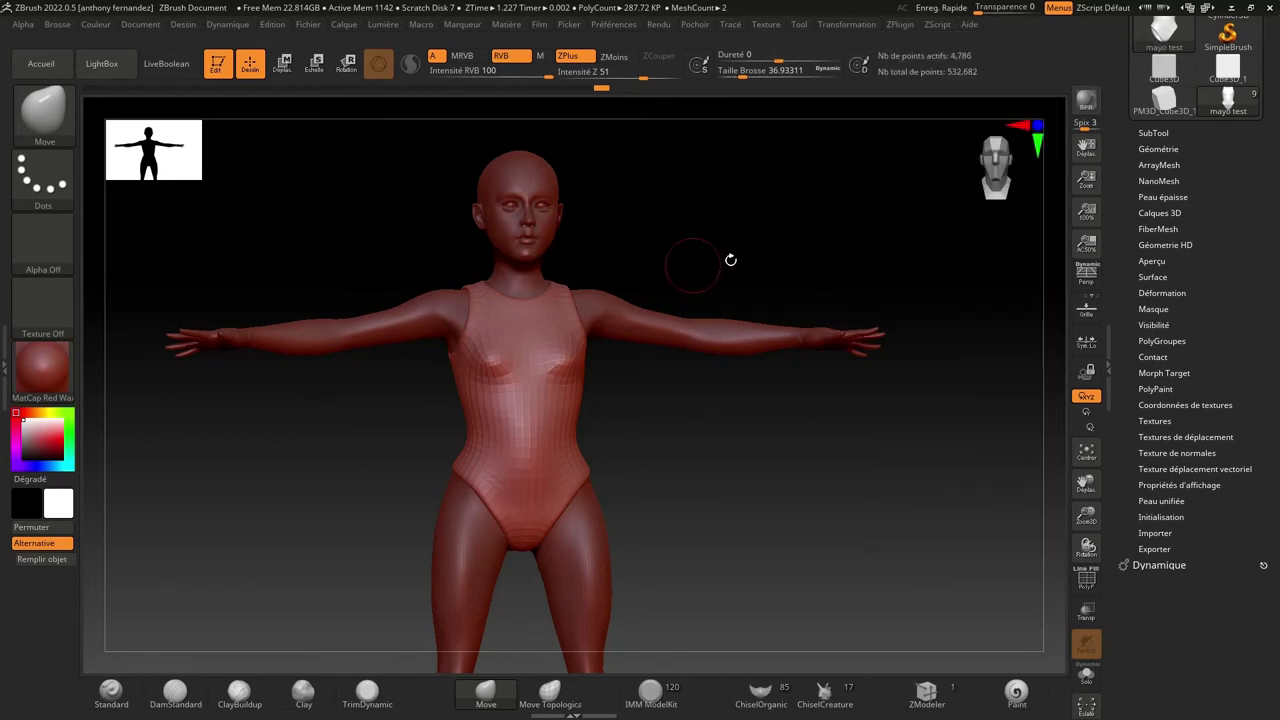
{"action": "left_click_drag", "start_coordinate": [1087, 516], "coordinate": [1105, 541]}
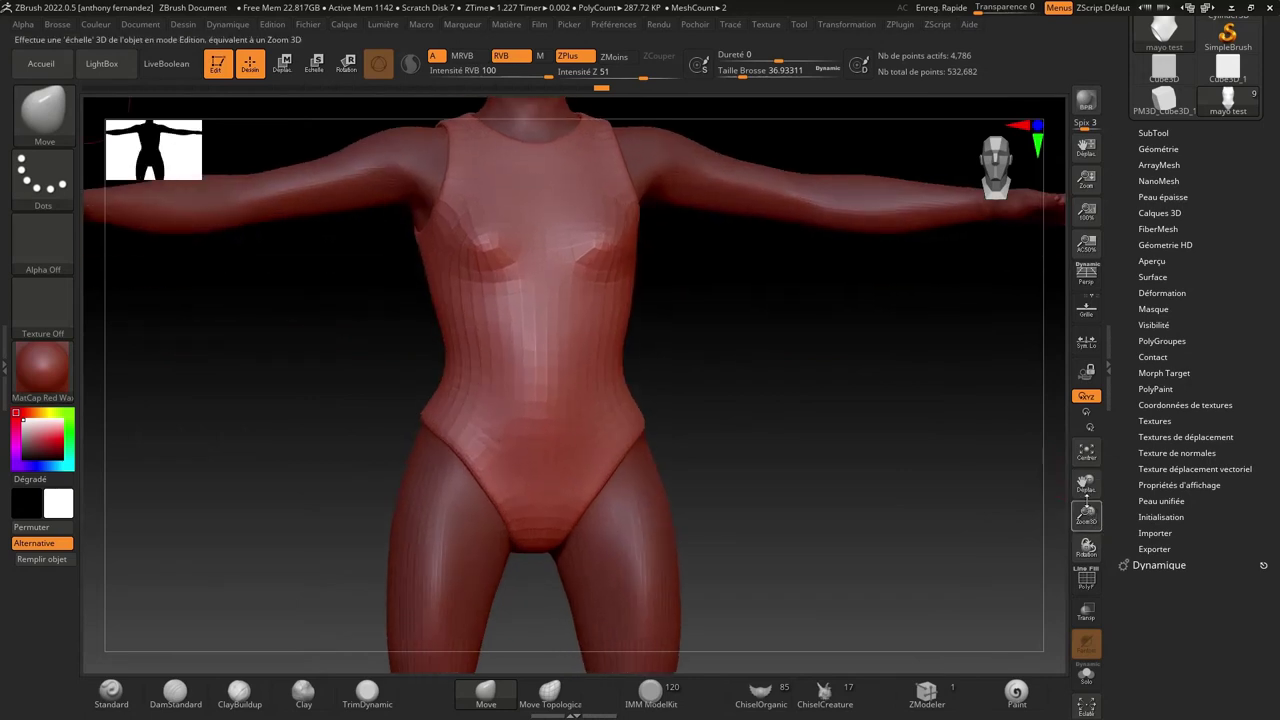
{"action": "left_click_drag", "start_coordinate": [1086, 480], "coordinate": [1081, 522]}
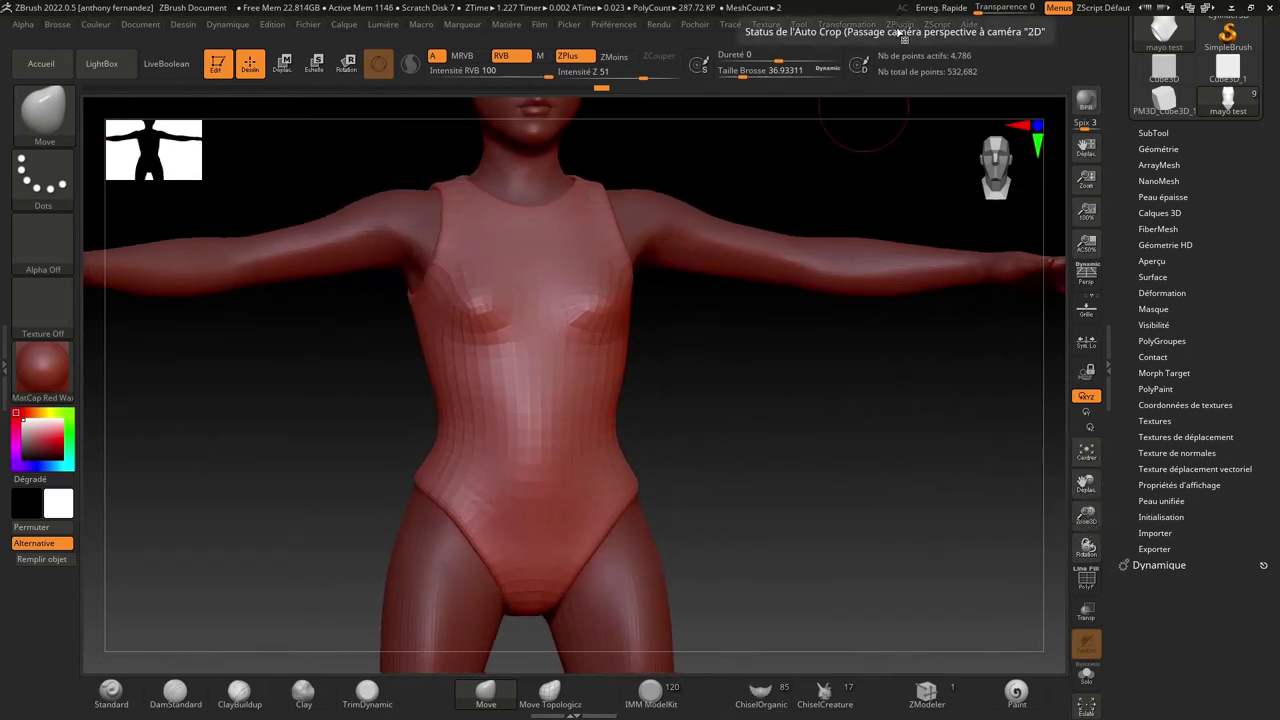
{"action": "left_click", "coordinate": [898, 24]}
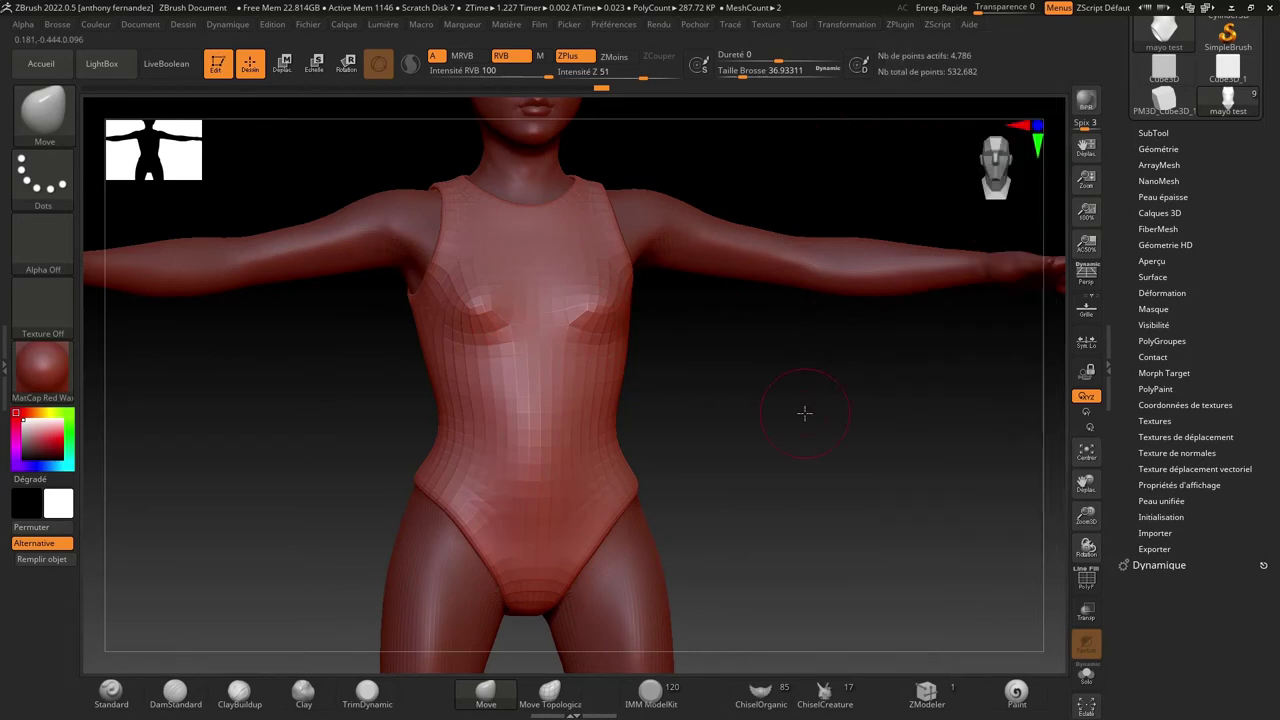
{"action": "left_click_drag", "start_coordinate": [804, 412], "coordinate": [797, 412]}
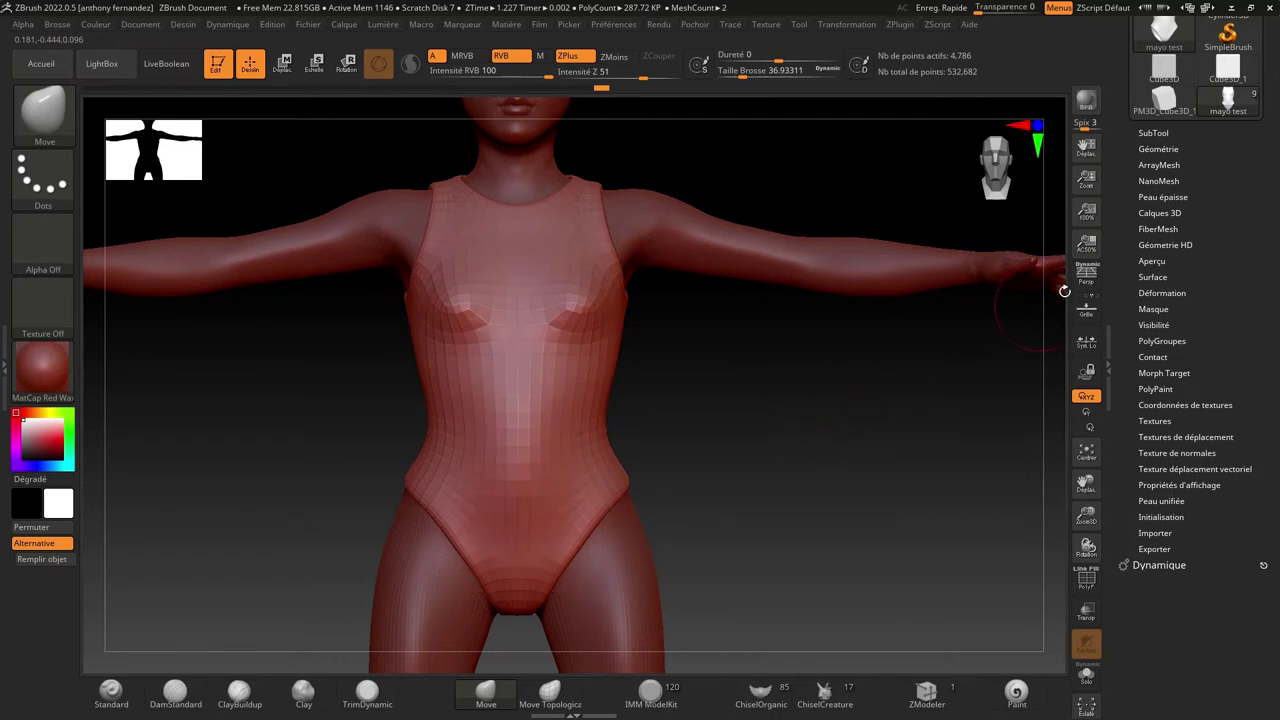
{"action": "left_click", "coordinate": [1149, 148]}
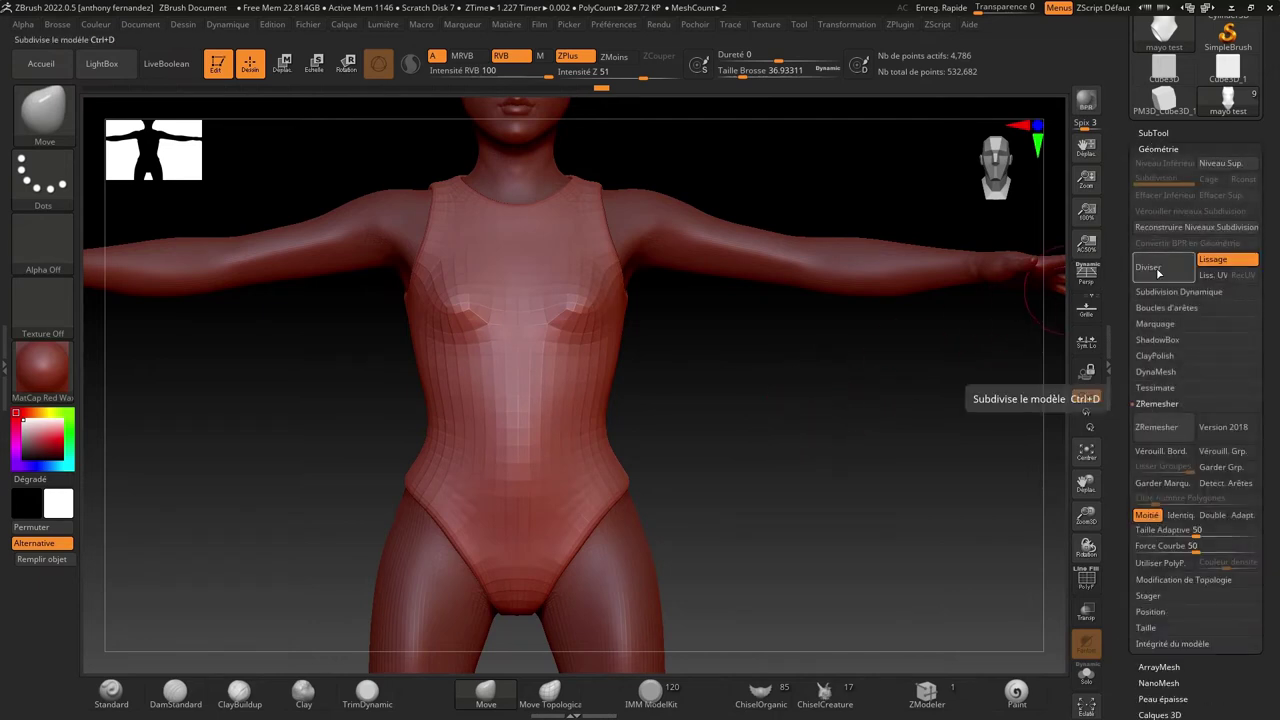
- Divide the bodysuit once to preview it, then return to SDiv 1
{"action": "left_click", "coordinate": [1158, 272]}
{"action": "left_click_drag", "start_coordinate": [829, 514], "coordinate": [855, 510]}
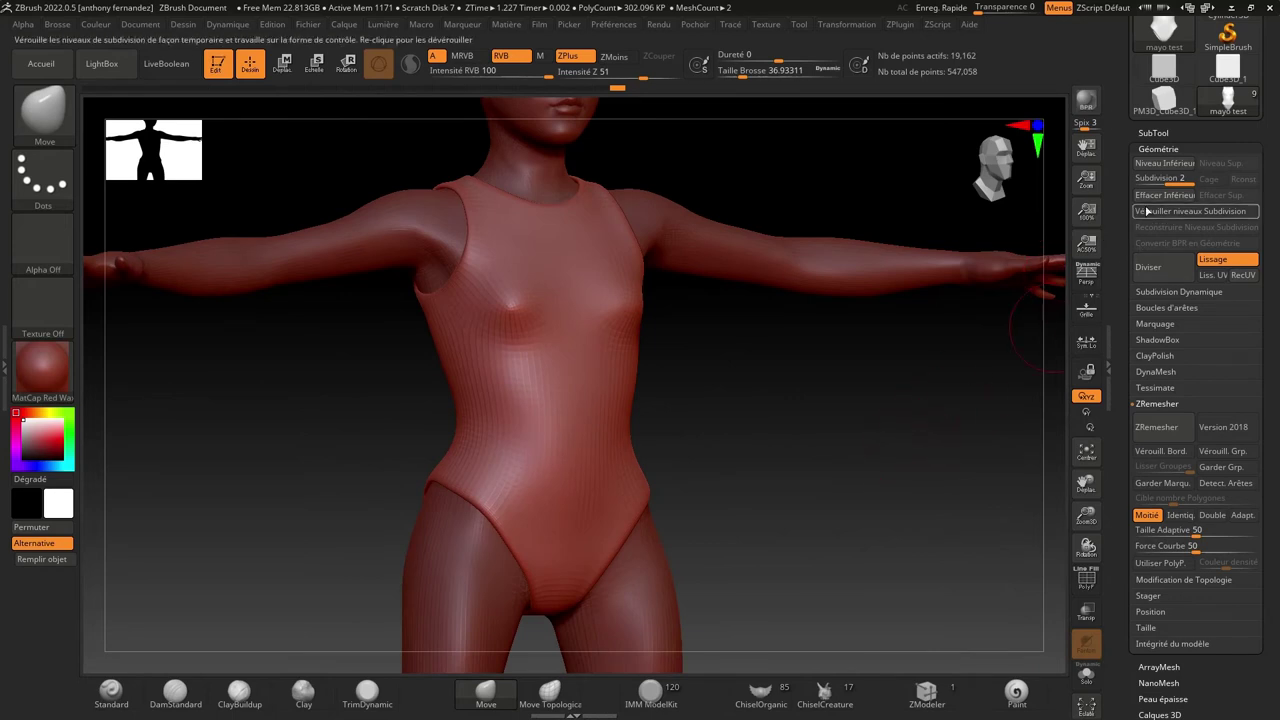
{"action": "left_click", "coordinate": [1140, 181]}
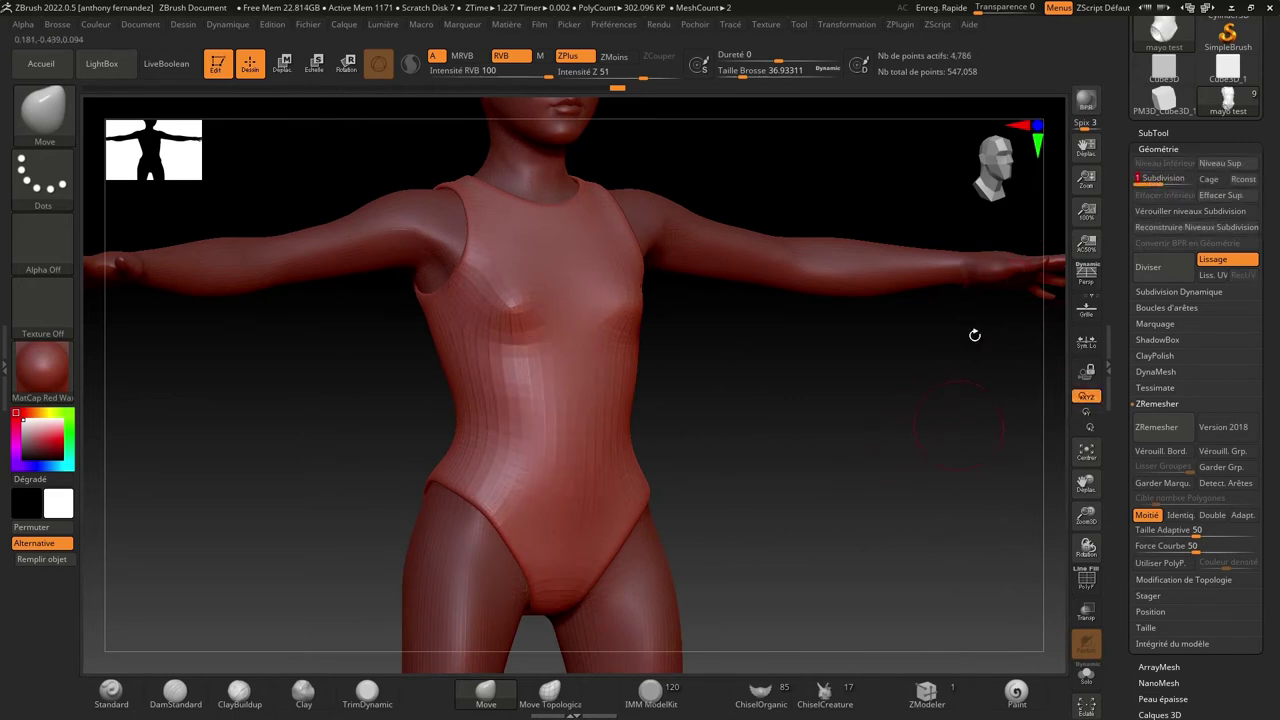
- Export it as FBX 'mayo test' to the V:\ CREATIONS AF drive root and minimize ZBrush
{"action": "left_click", "coordinate": [906, 26]}
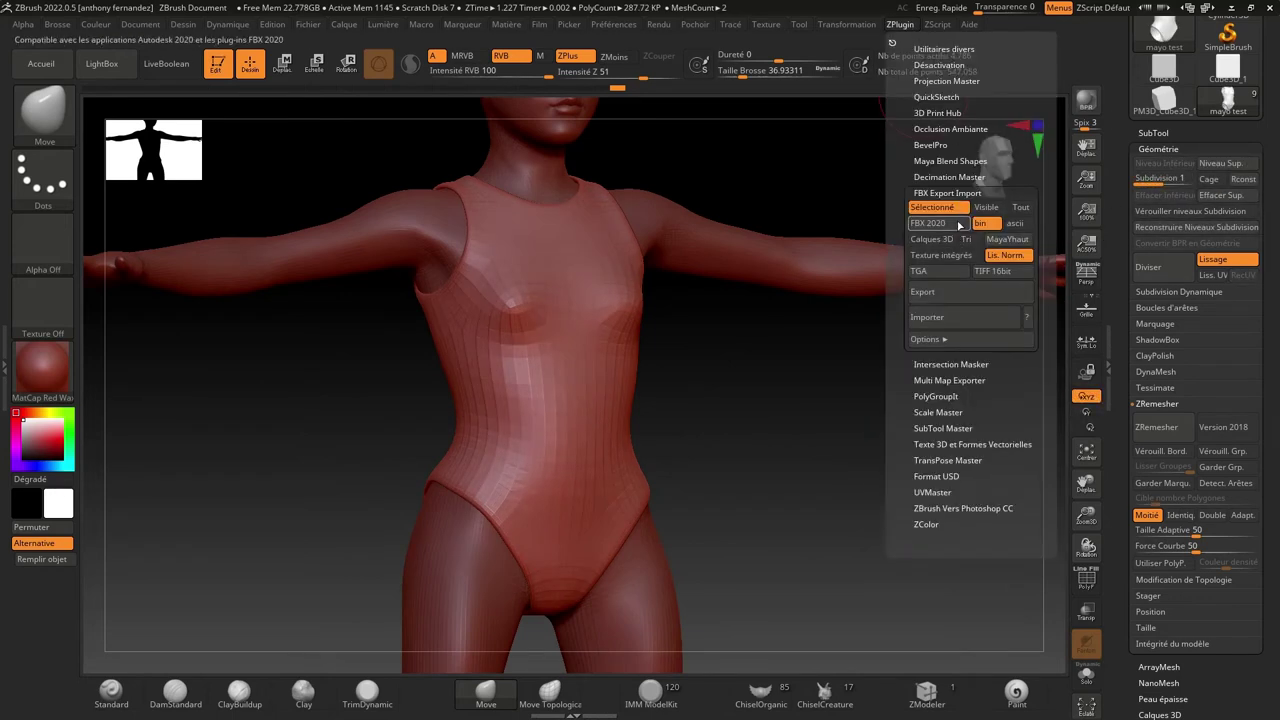
{"action": "left_click", "coordinate": [924, 292]}
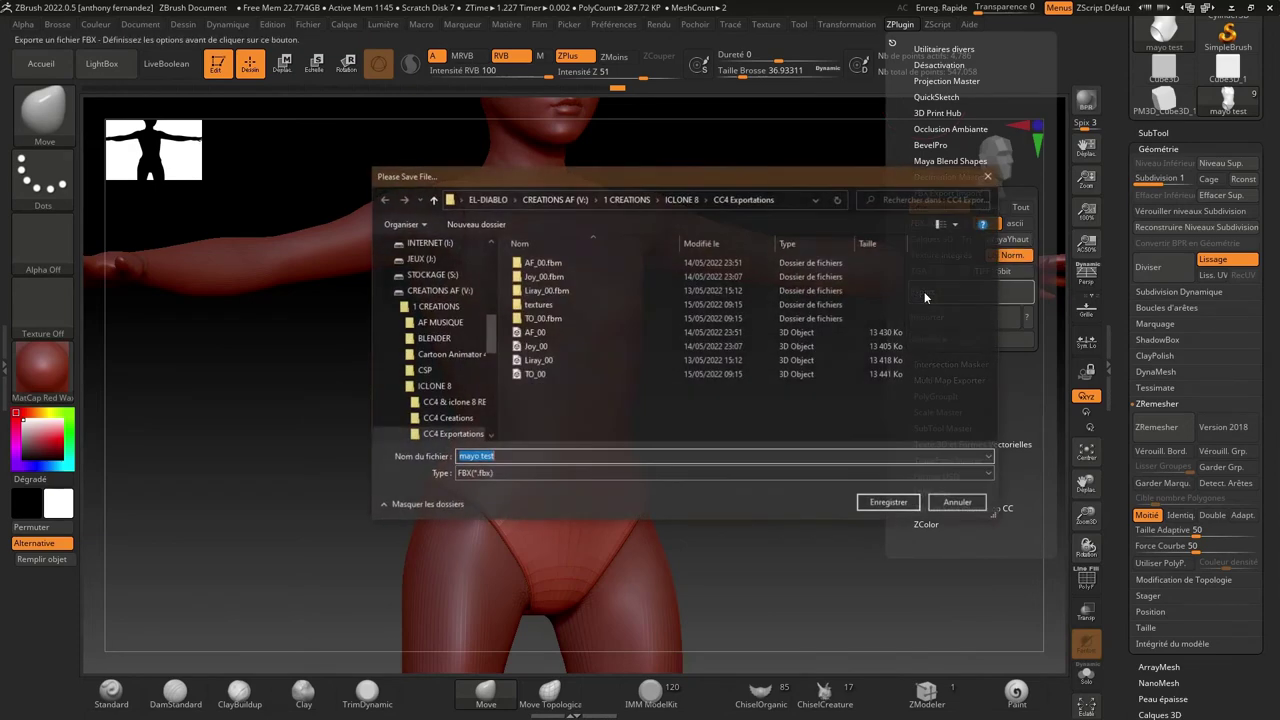
{"action": "left_click", "coordinate": [496, 199]}
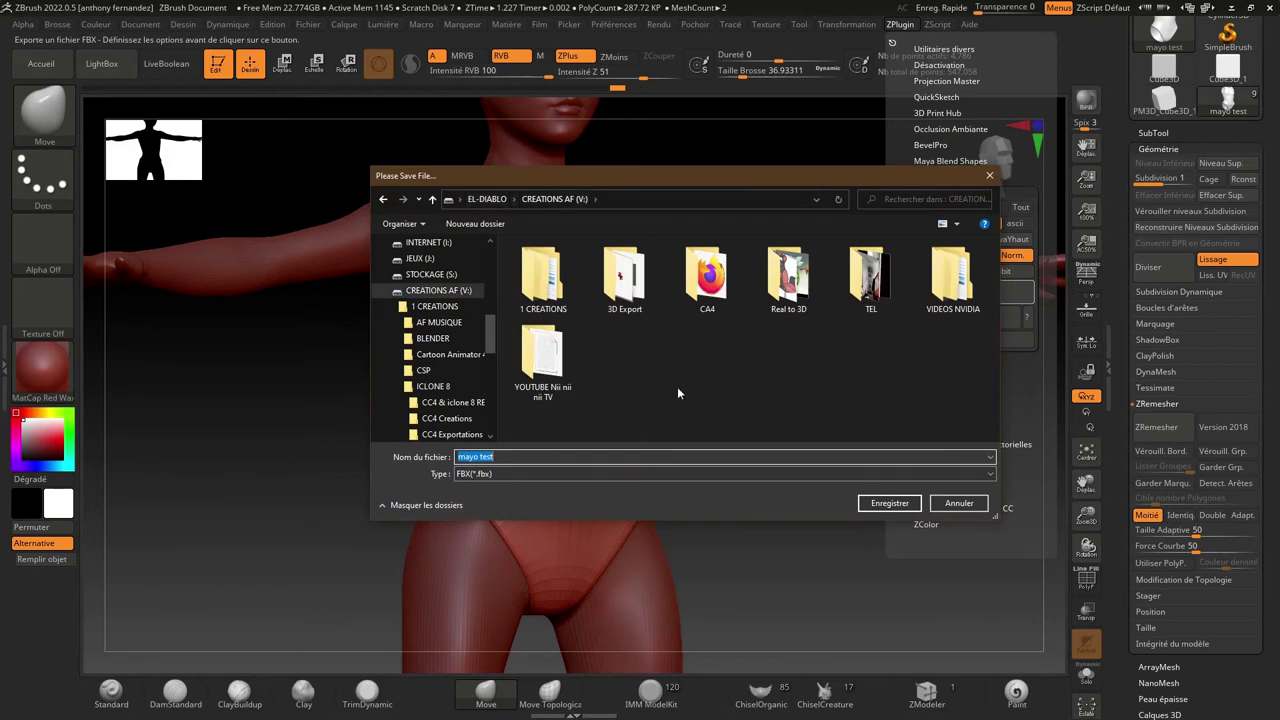
{"action": "left_click", "coordinate": [905, 503]}
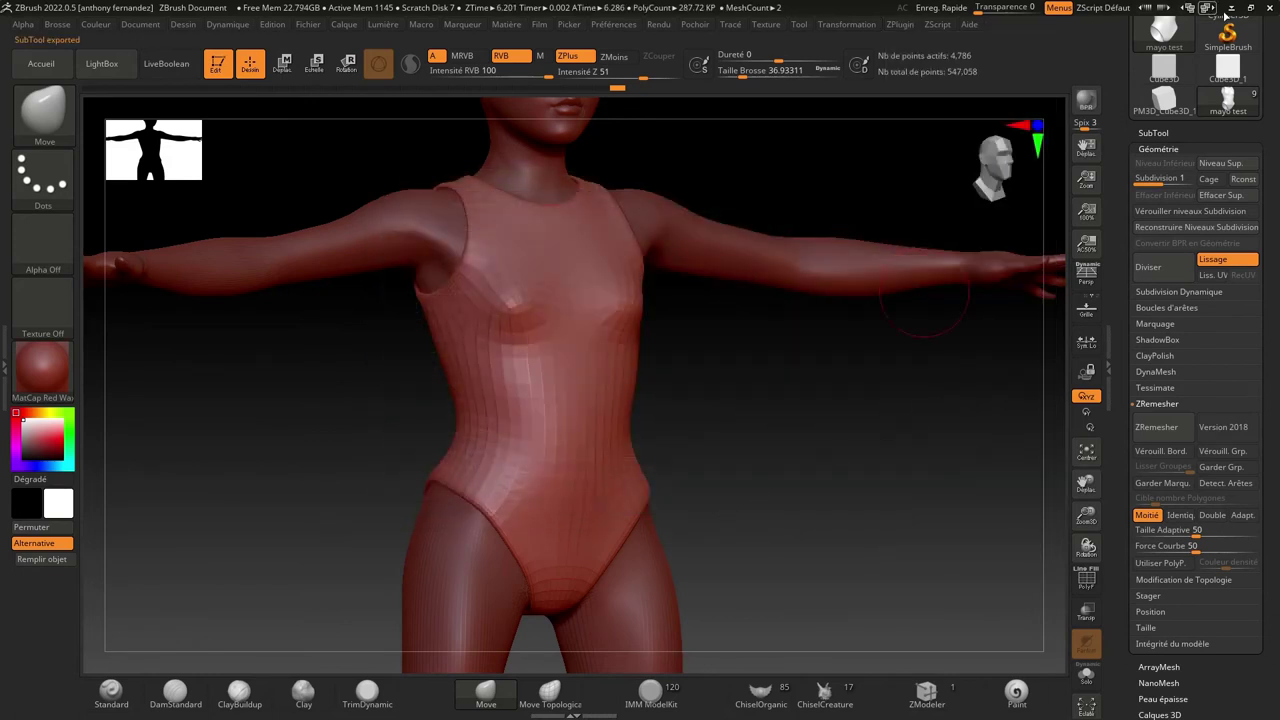
{"action": "left_click", "coordinate": [1221, 7]}
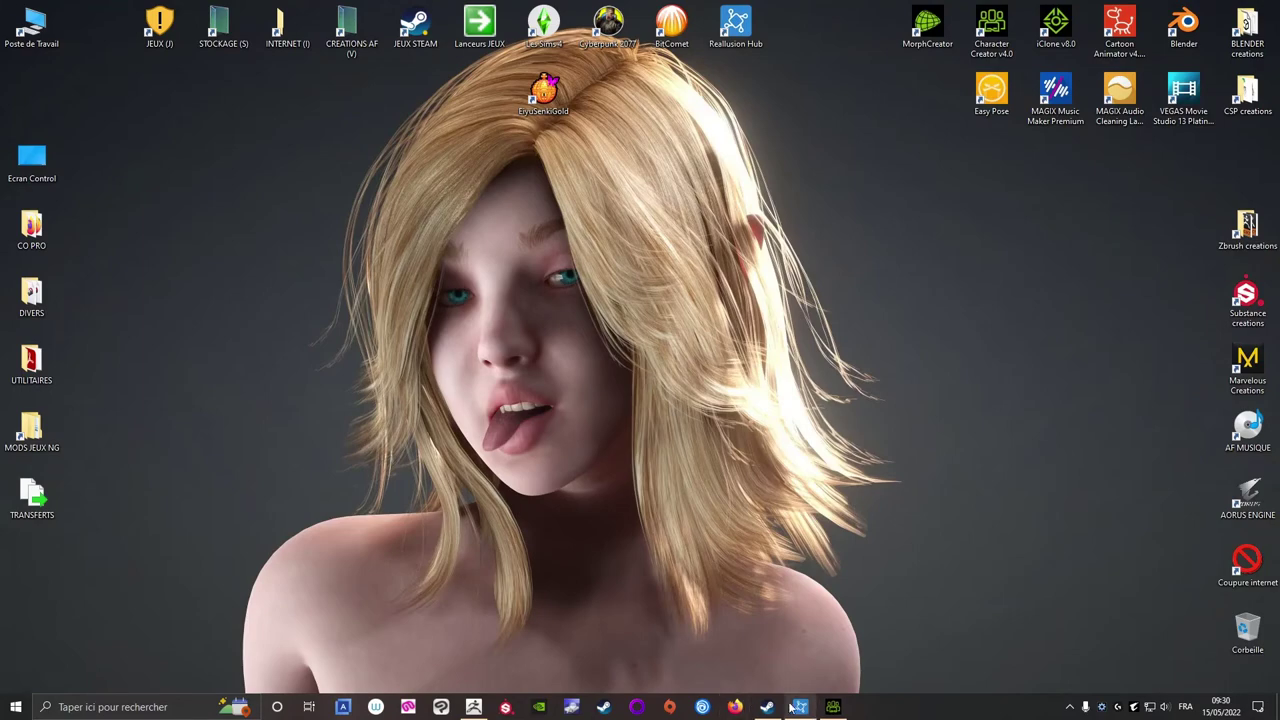
- Import mayo test from the V: drive root as a Create > Accessory in Character Creator 4
{"action": "left_click", "coordinate": [831, 708]}
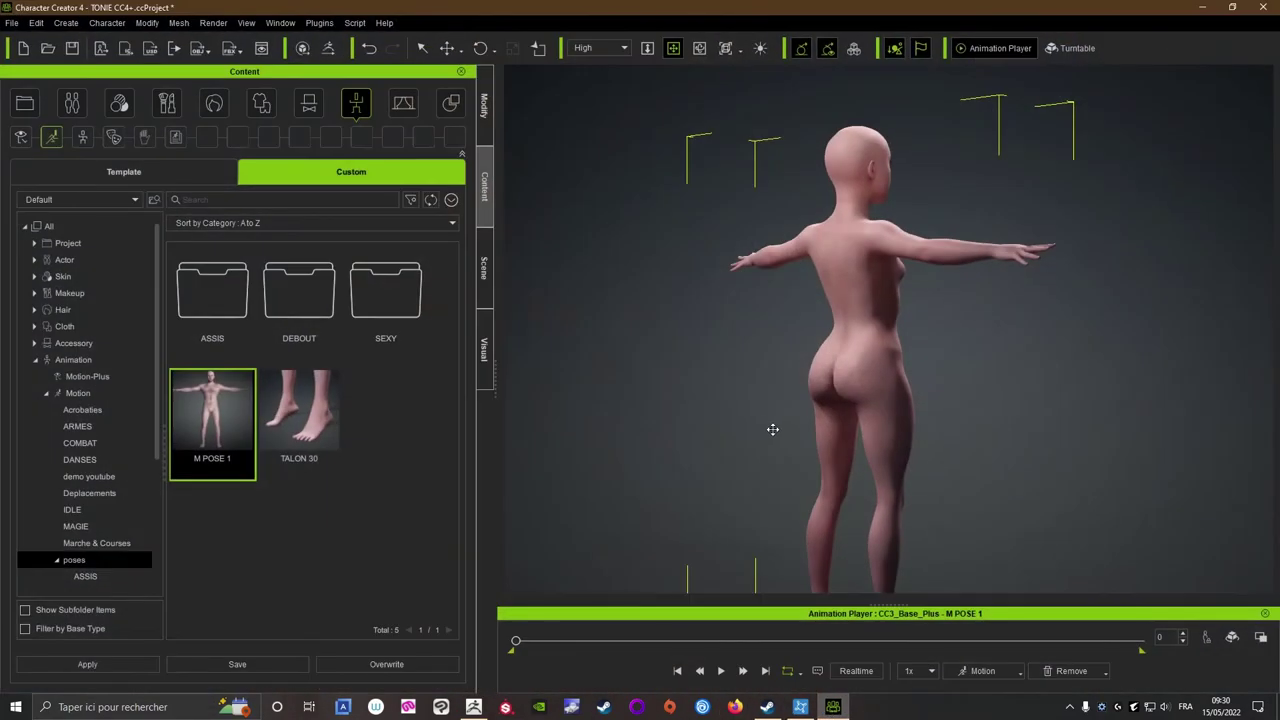
{"action": "left_click", "coordinate": [62, 24]}
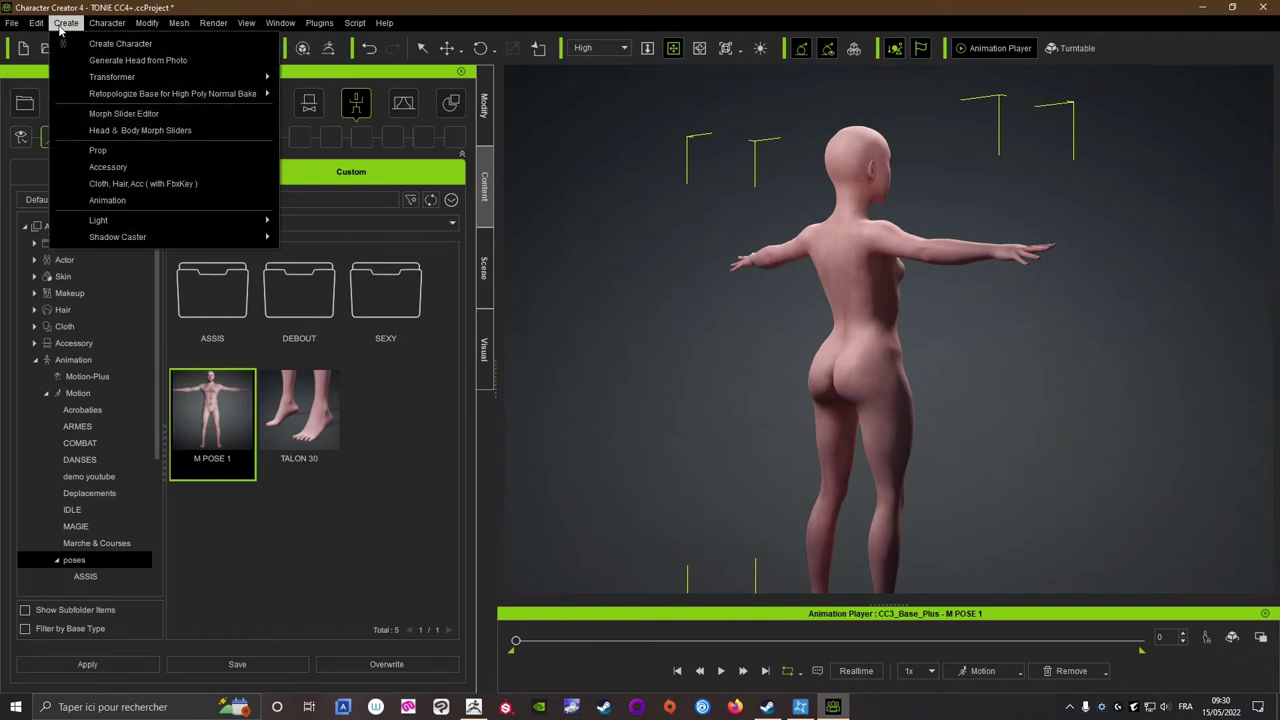
{"action": "left_click", "coordinate": [106, 168]}
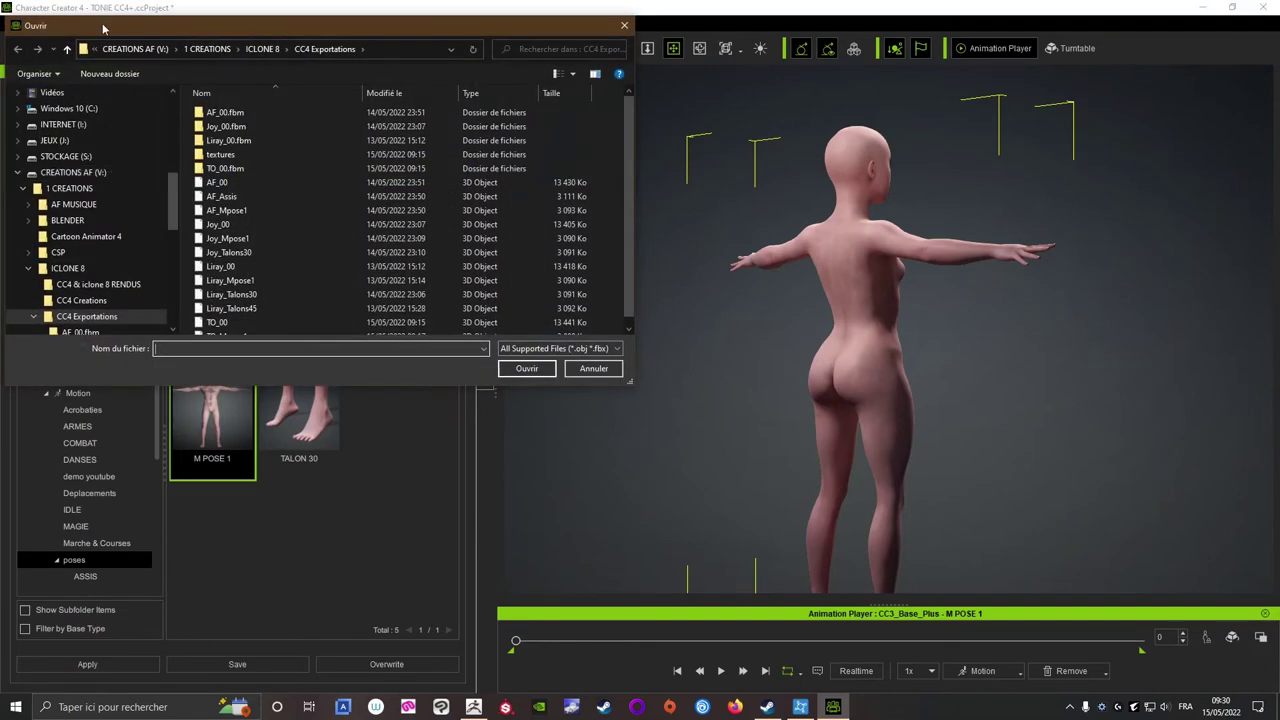
{"action": "left_click", "coordinate": [124, 51]}
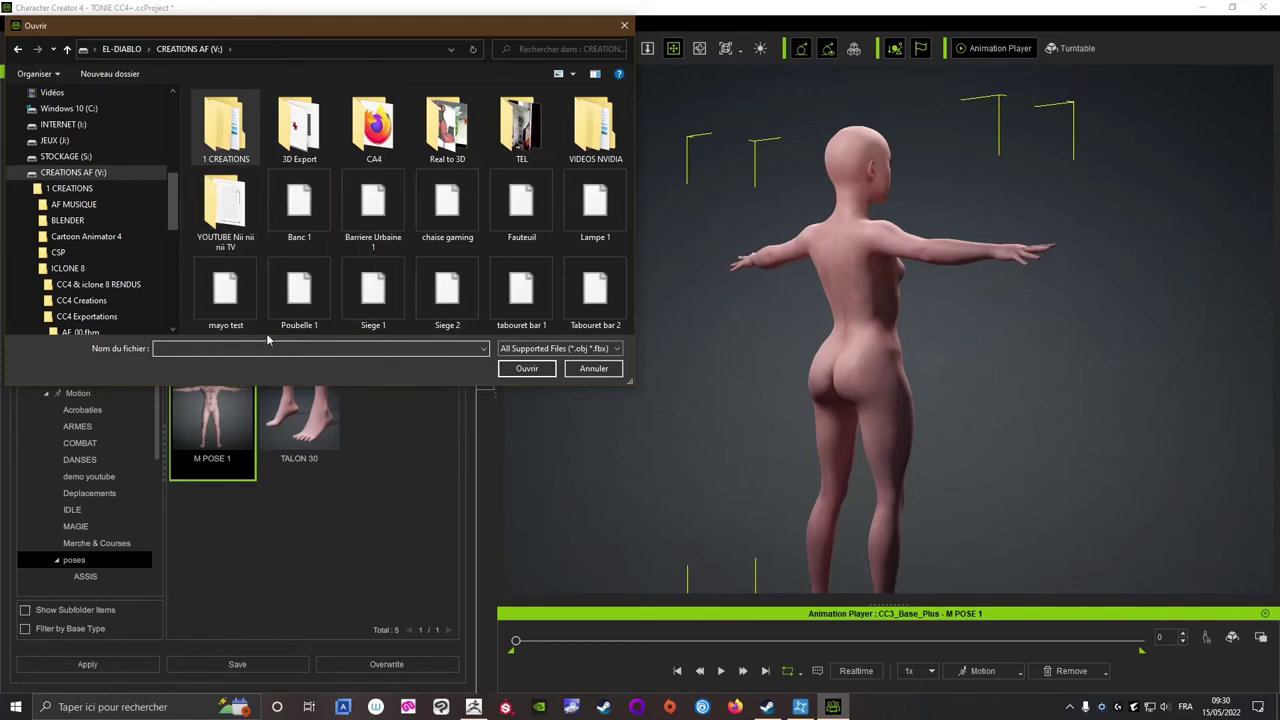
{"action": "left_click", "coordinate": [224, 300]}
{"action": "left_click", "coordinate": [516, 369]}
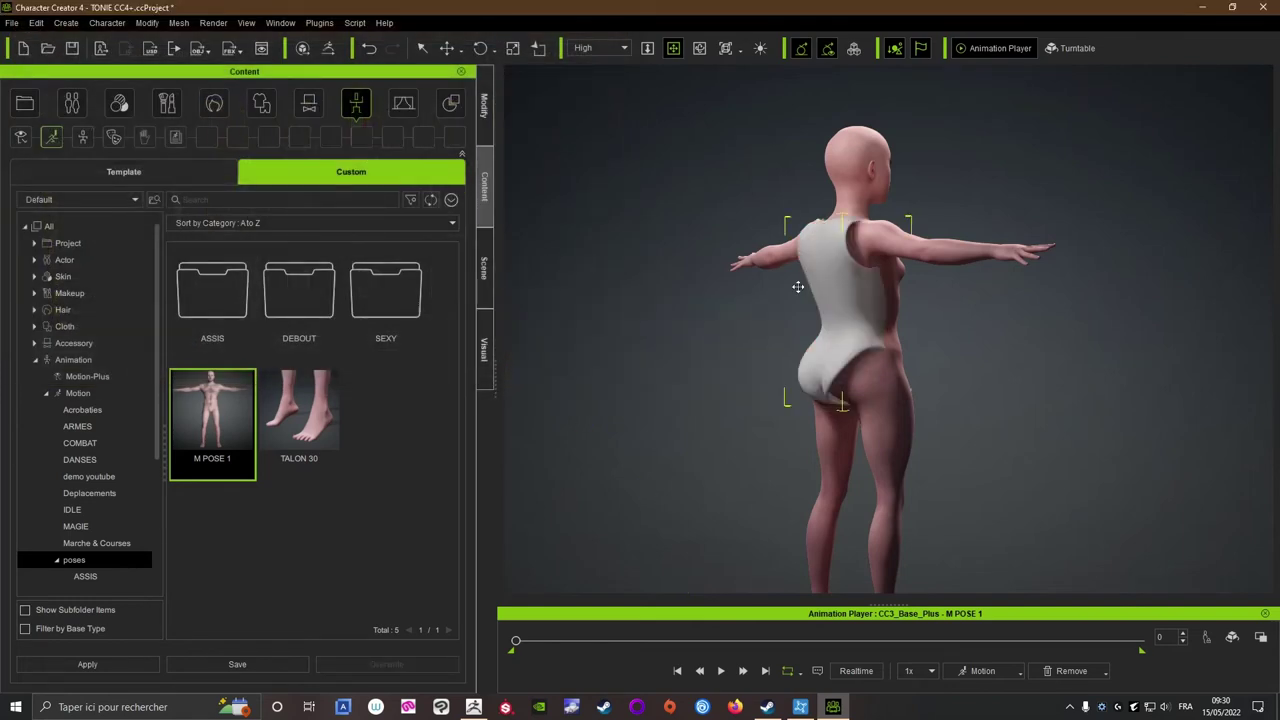
- Slide the bodysuit forward and slightly up onto the torso with the Modify Move tool
{"action": "right_click_drag", "start_coordinate": [793, 305], "coordinate": [596, 301]}
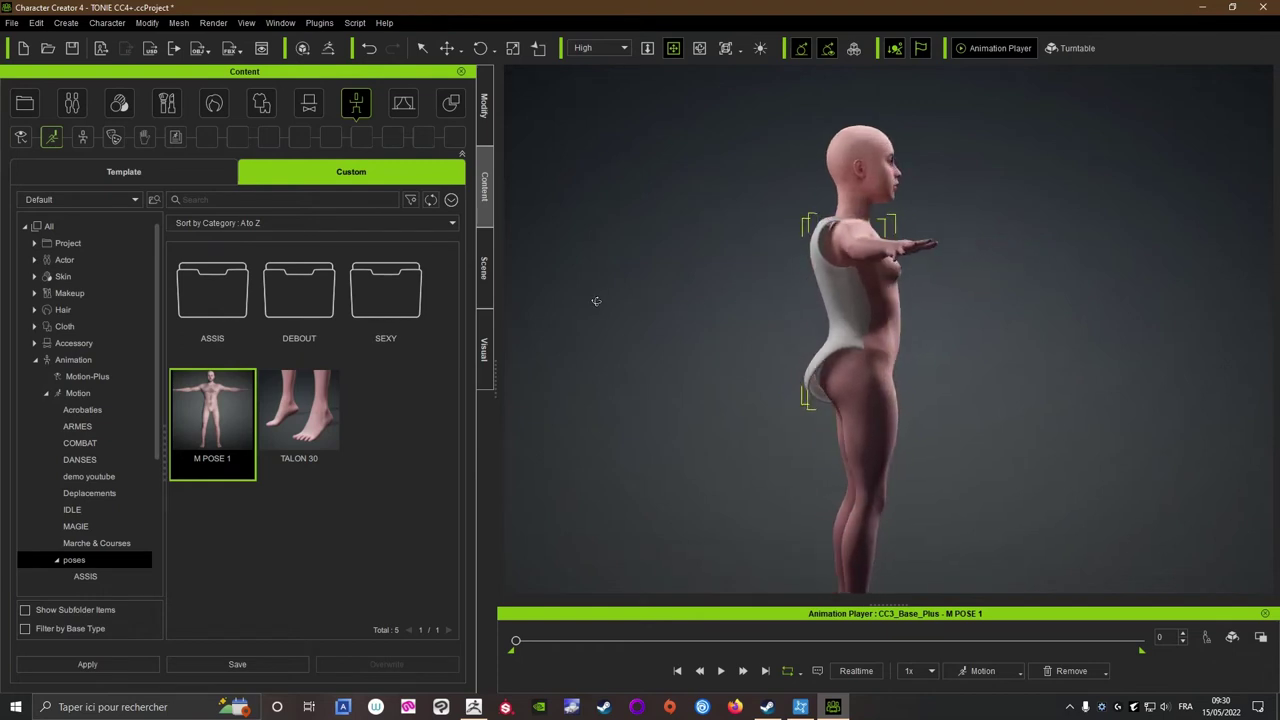
{"action": "right_click_drag", "start_coordinate": [843, 305], "coordinate": [1001, 315]}
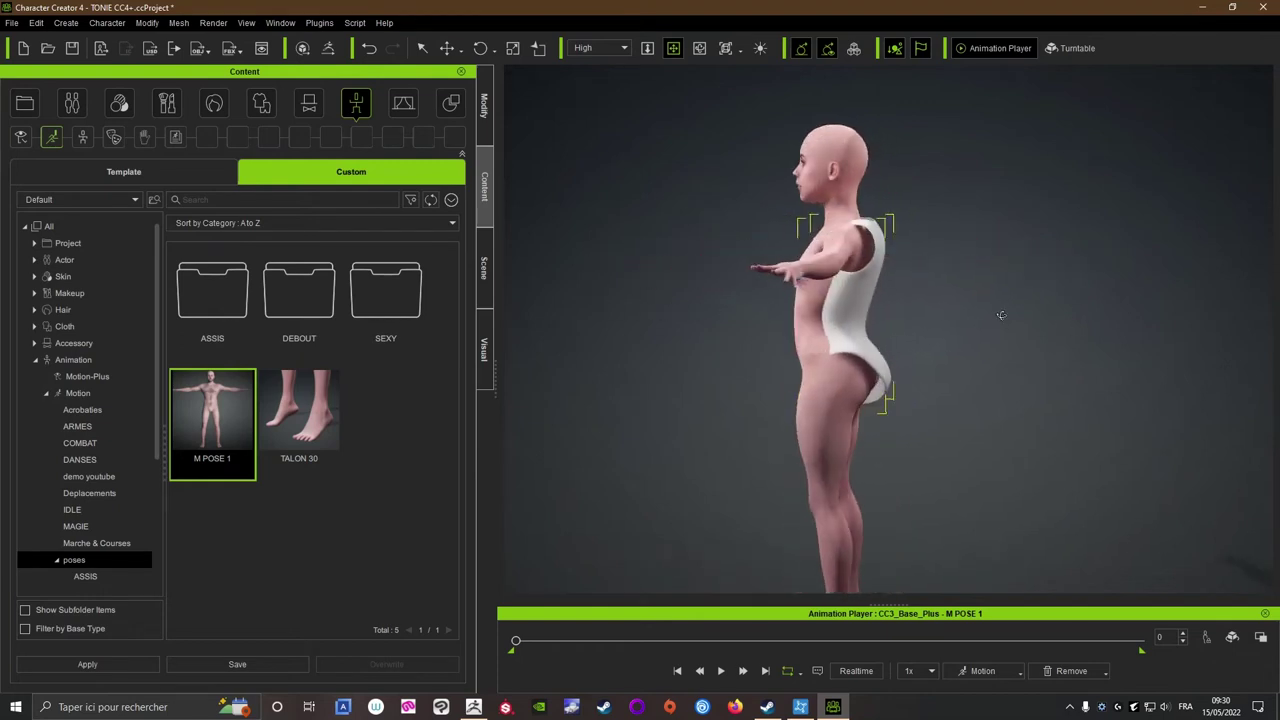
{"action": "scroll", "coordinate": [968, 321], "scroll_direction": "up", "scroll_amount": 5}
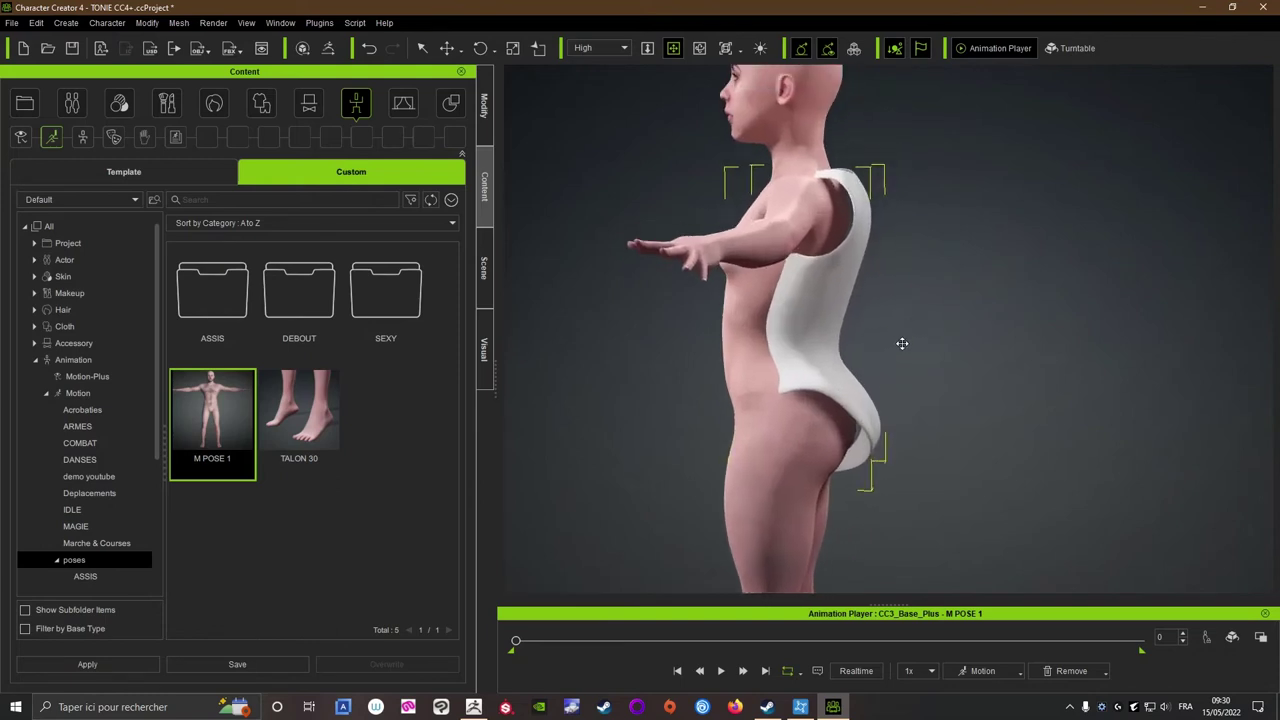
{"action": "left_click", "coordinate": [484, 105]}
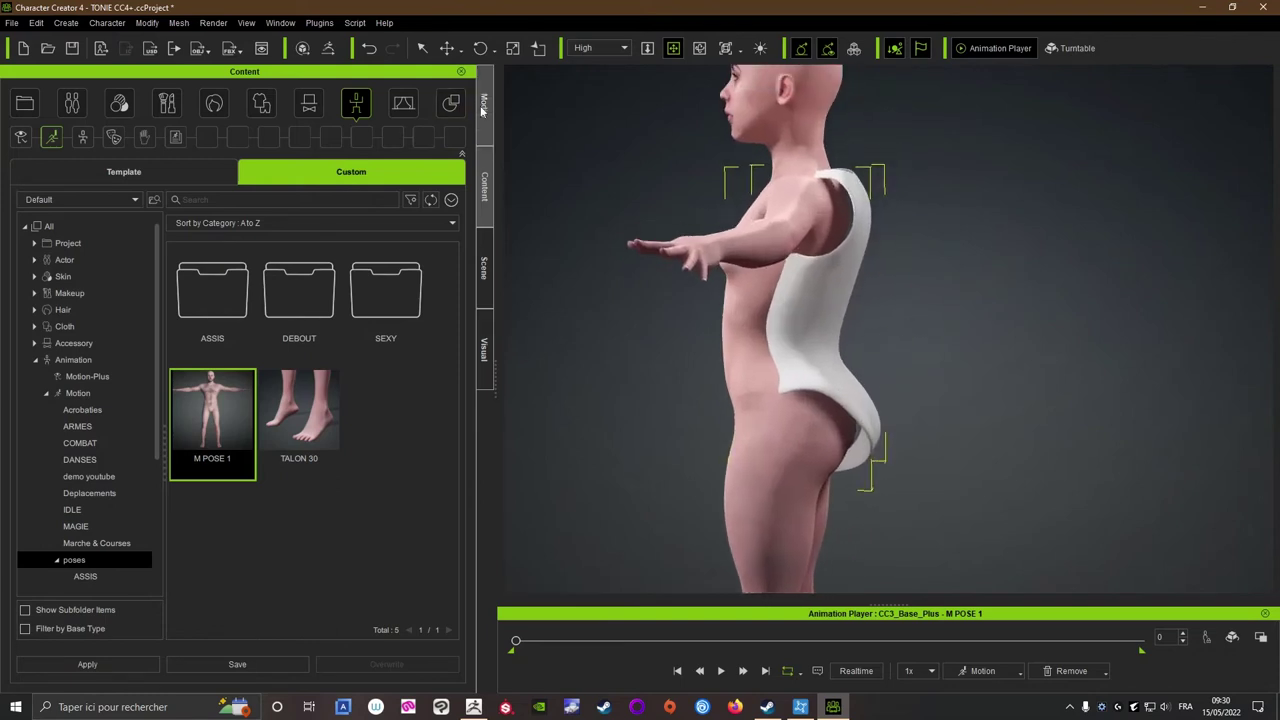
{"action": "left_click", "coordinate": [13, 94]}
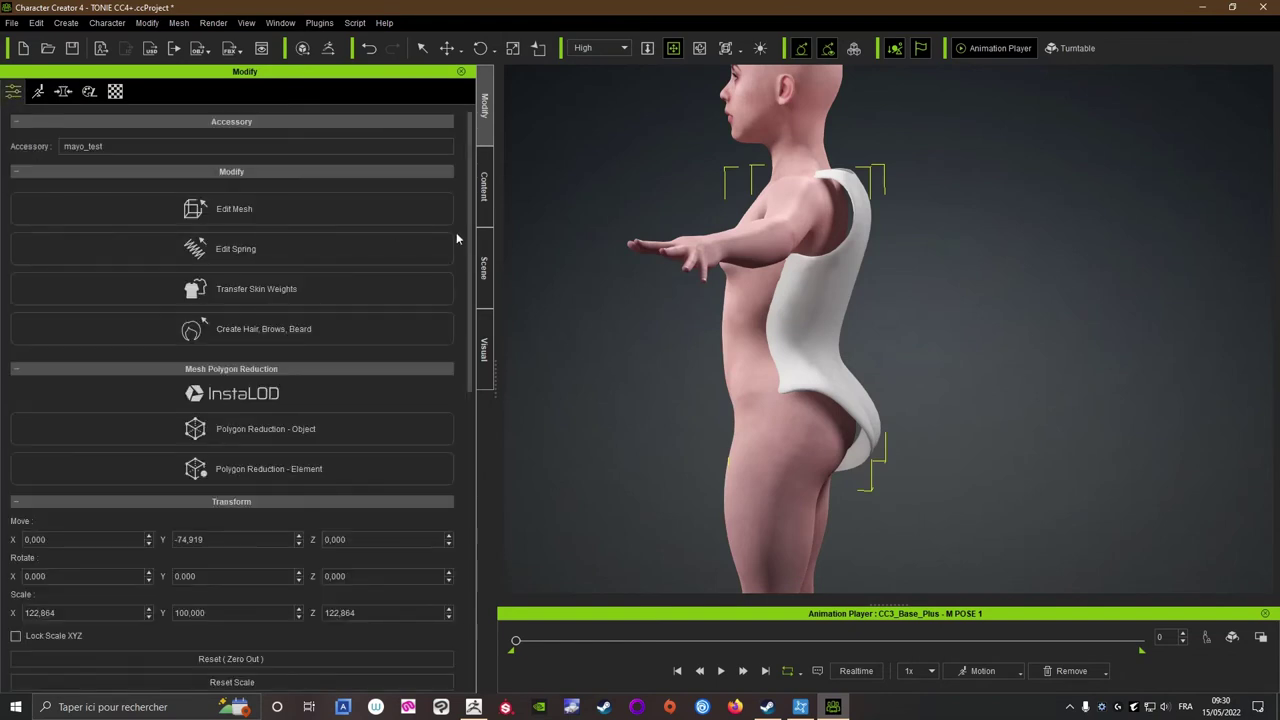
{"action": "left_click_drag", "start_coordinate": [468, 210], "coordinate": [470, 500]}
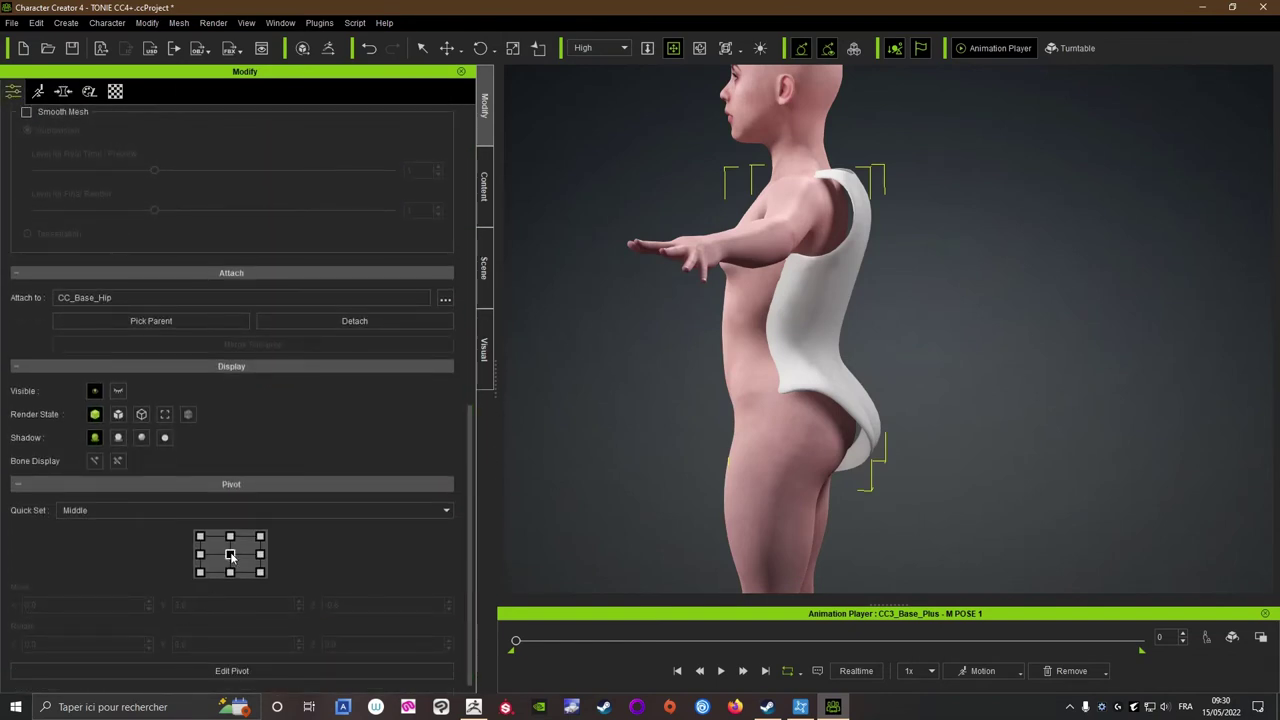
{"action": "left_click", "coordinate": [231, 556]}
{"action": "left_click_drag", "start_coordinate": [895, 322], "coordinate": [875, 323]}
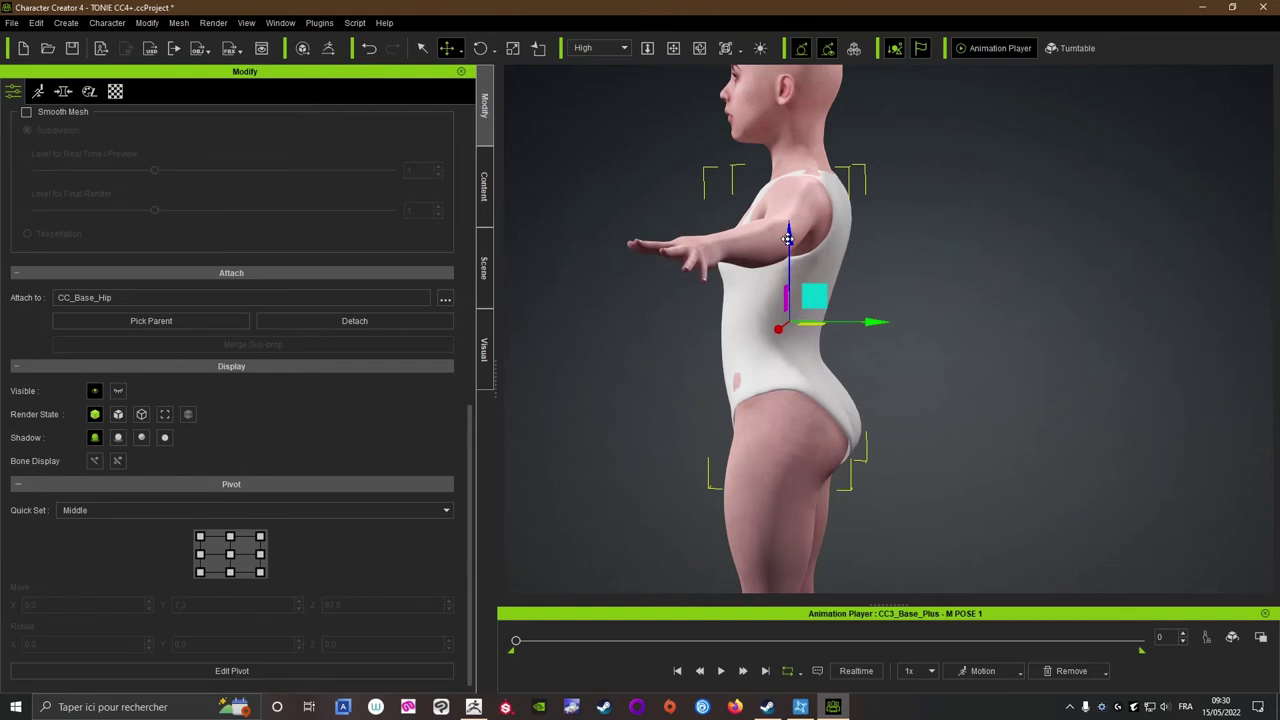
{"action": "left_click_drag", "start_coordinate": [788, 238], "coordinate": [788, 235]}
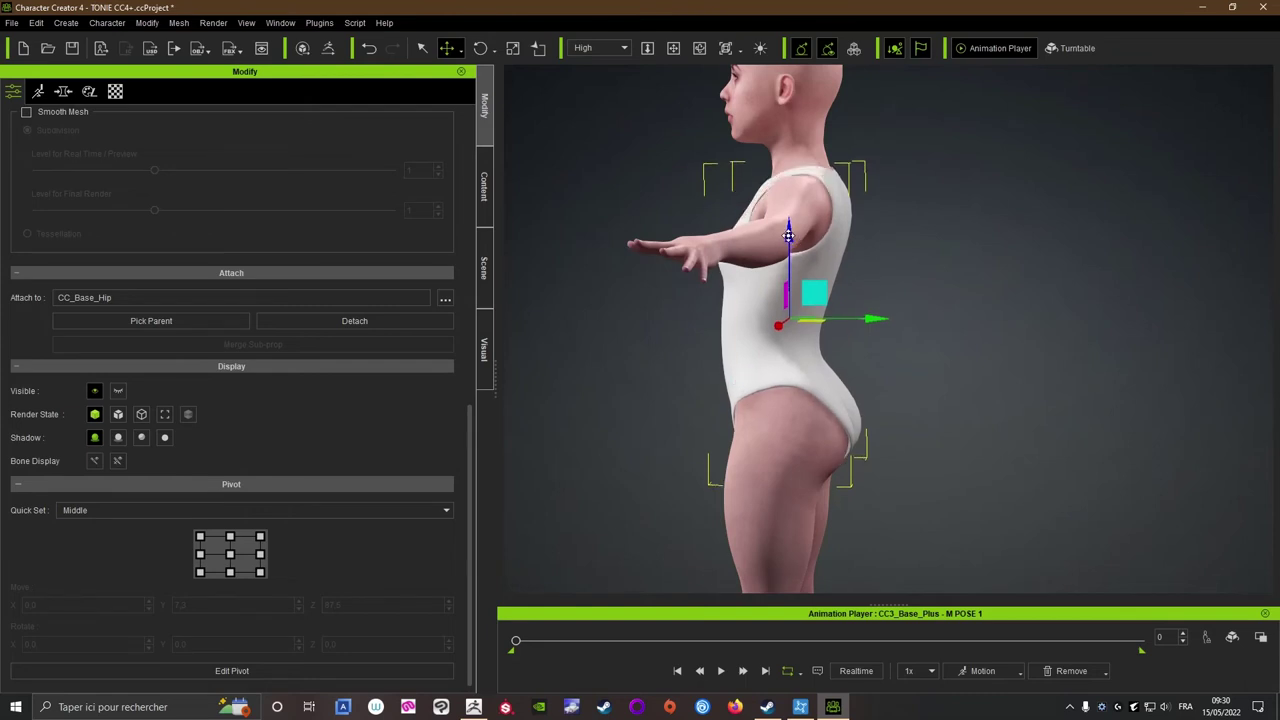
- Nudge the bodysuit a little further so it covers the chest
{"action": "mouse_move", "coordinate": [674, 271]}
{"action": "right_mouse_down"}
{"action": "mouse_move", "coordinate": [718, 330]}
{"action": "mouse_move", "coordinate": [708, 337]}
{"action": "right_mouse_up"}
{"action": "key", "text": "w"}
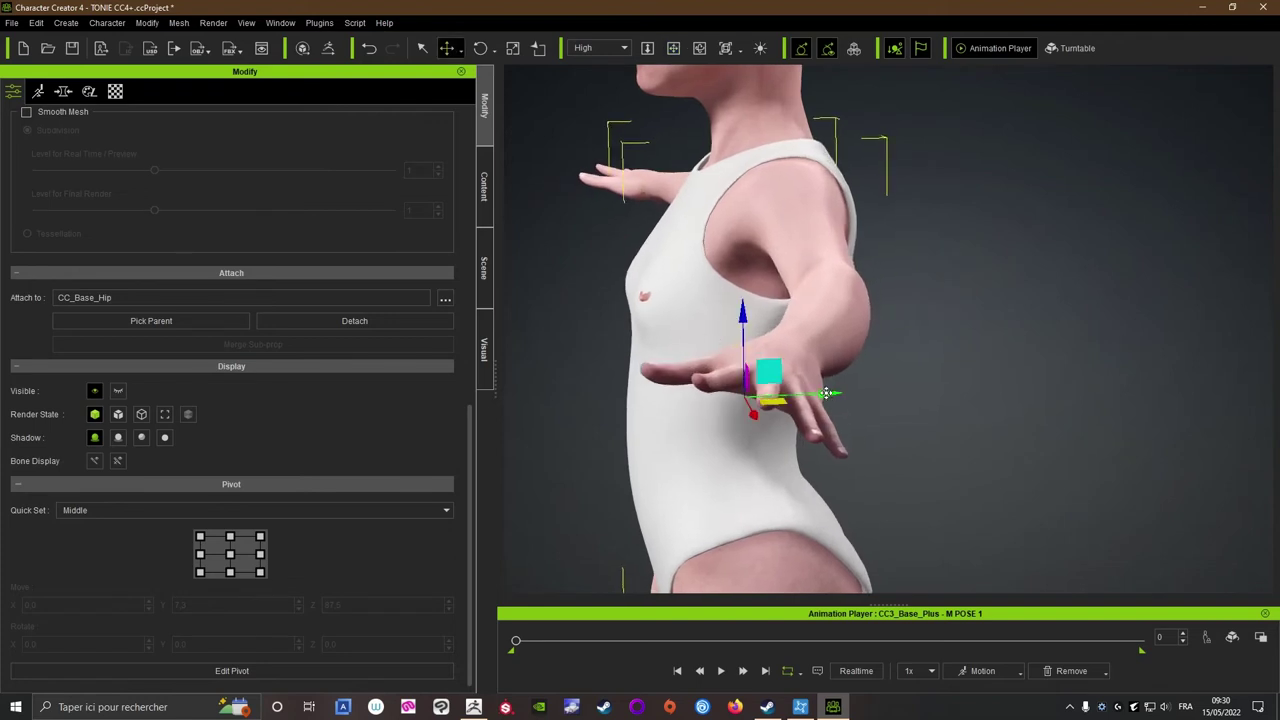
{"action": "left_click_drag", "start_coordinate": [826, 393], "coordinate": [824, 393]}
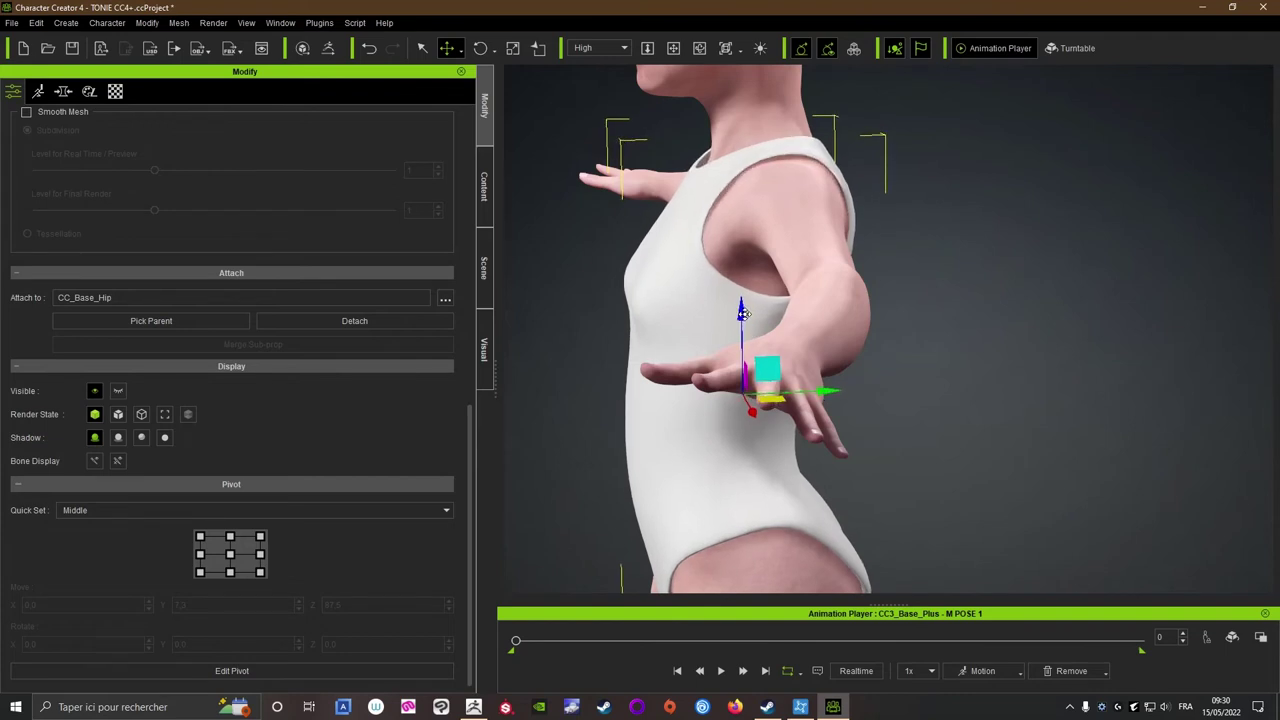
- Orbit around the hips, shoulders and side profile to check the bodysuit's fit
{"action": "middle_click_drag", "start_coordinate": [675, 410], "coordinate": [602, 180]}
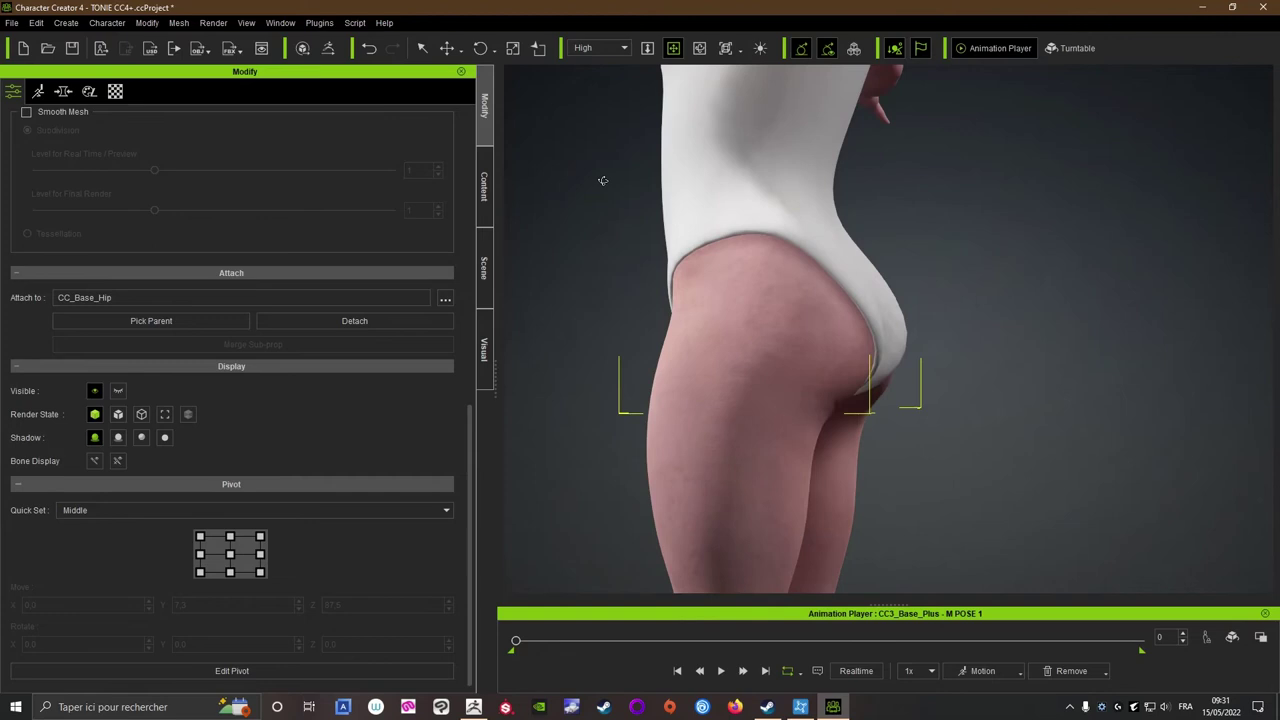
{"action": "mouse_move", "coordinate": [602, 180]}
{"action": "right_mouse_down"}
{"action": "mouse_move", "coordinate": [855, 269]}
{"action": "mouse_move", "coordinate": [638, 162]}
{"action": "right_mouse_up"}
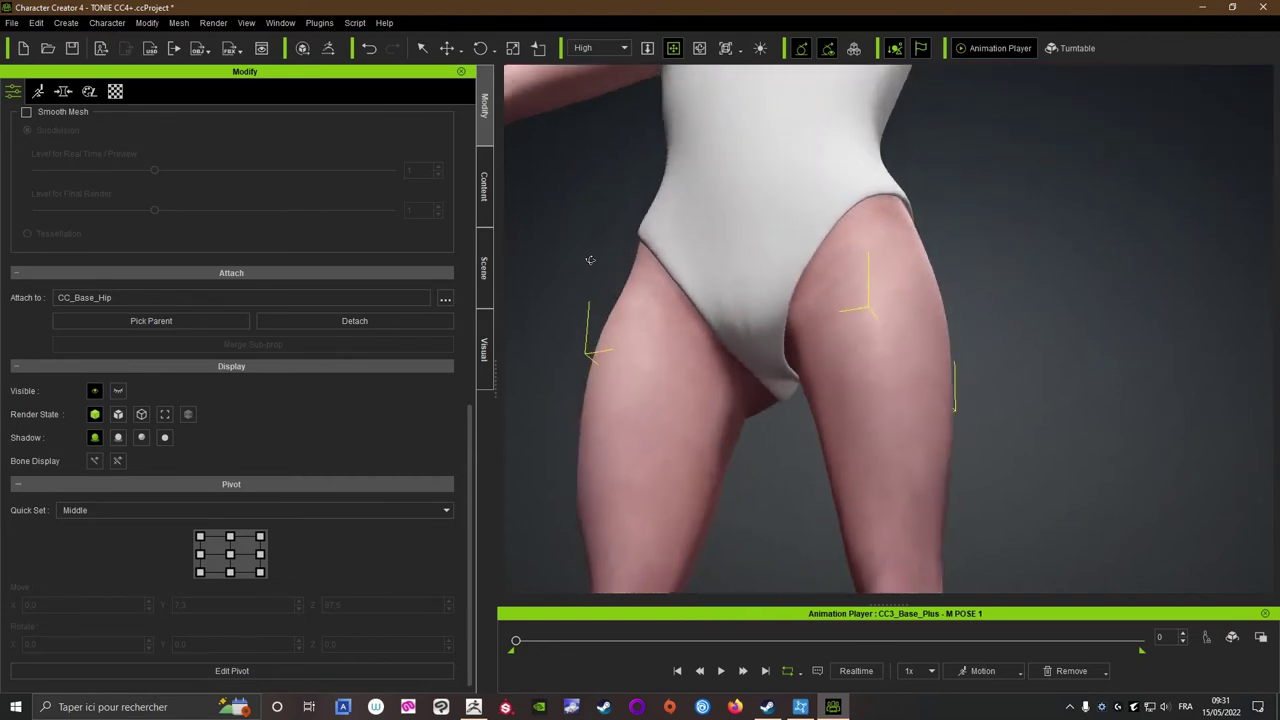
{"action": "right_click_drag", "start_coordinate": [638, 162], "coordinate": [608, 374]}
{"action": "mouse_move", "coordinate": [608, 374]}
{"action": "middle_mouse_down"}
{"action": "mouse_move", "coordinate": [822, 332]}
{"action": "mouse_move", "coordinate": [823, 466]}
{"action": "middle_mouse_up"}
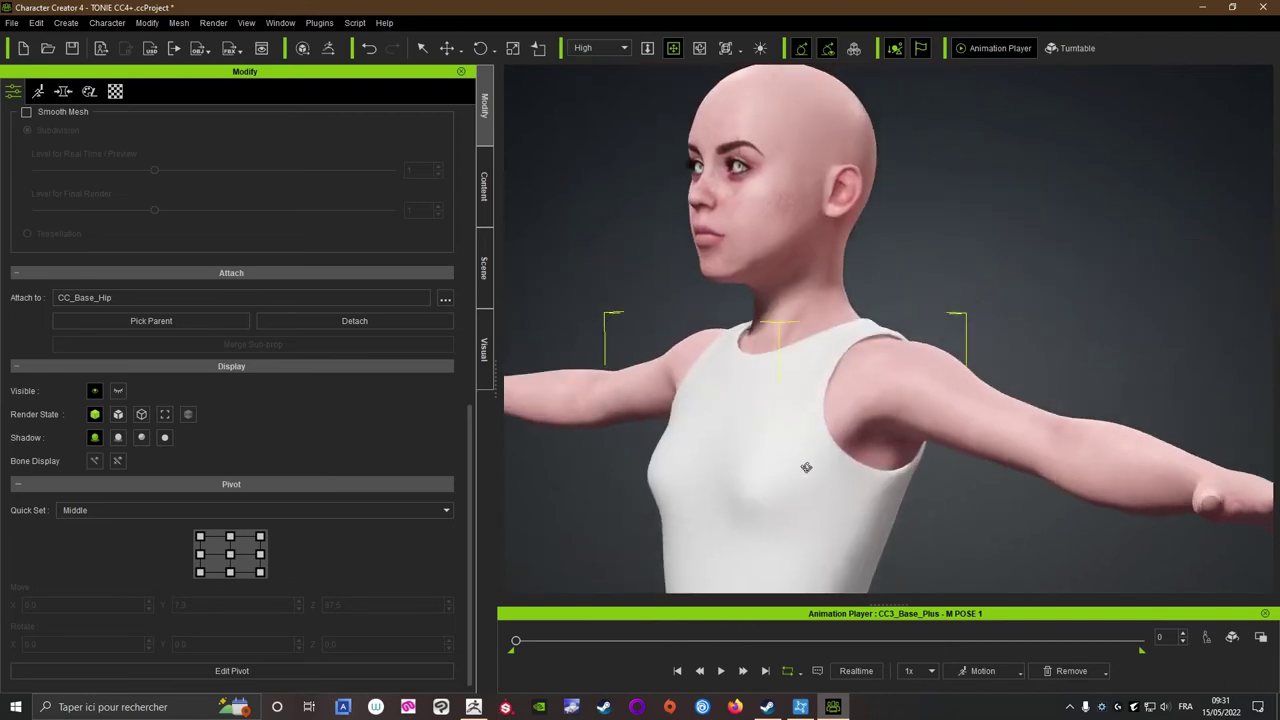
{"action": "mouse_move", "coordinate": [823, 466]}
{"action": "right_mouse_down"}
{"action": "mouse_move", "coordinate": [1276, 376]}
{"action": "mouse_move", "coordinate": [550, 402]}
{"action": "mouse_move", "coordinate": [826, 437]}
{"action": "right_mouse_up"}
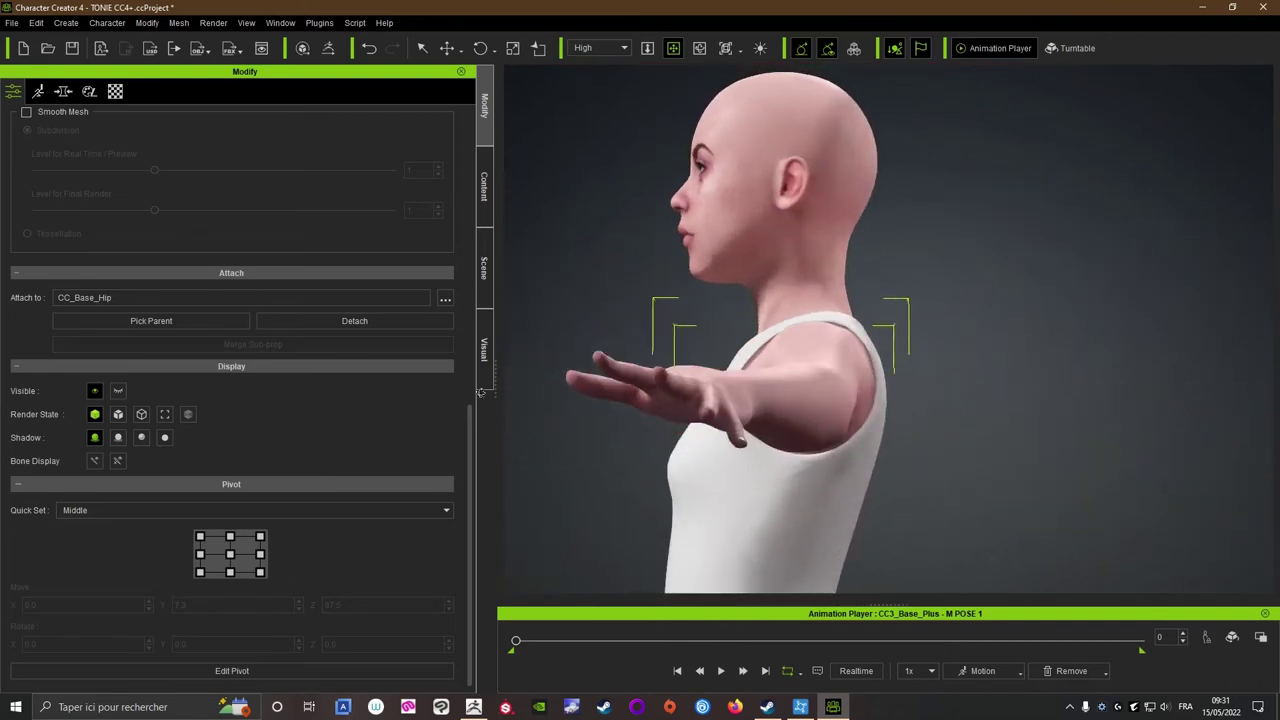
{"action": "scroll", "coordinate": [826, 437], "scroll_direction": "down", "scroll_amount": 3}
{"action": "right_click_drag", "start_coordinate": [932, 347], "coordinate": [736, 315]}
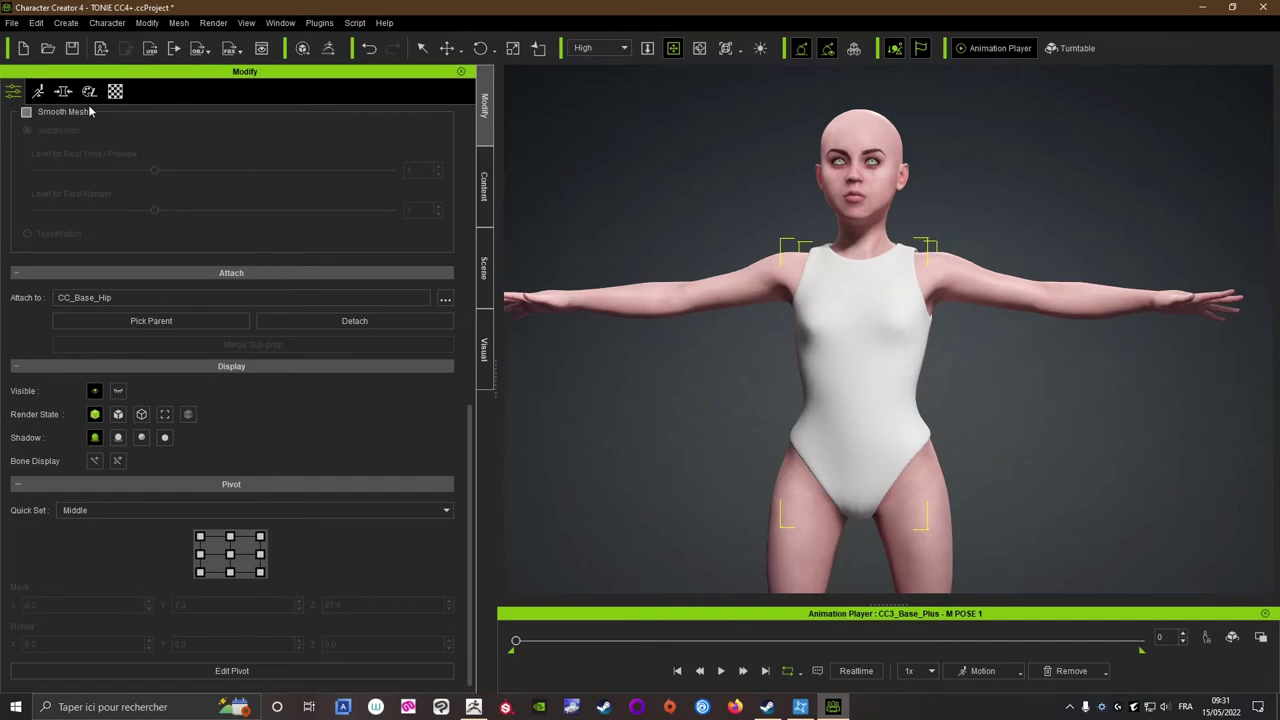
{"action": "left_click_drag", "start_coordinate": [470, 450], "coordinate": [435, 182]}
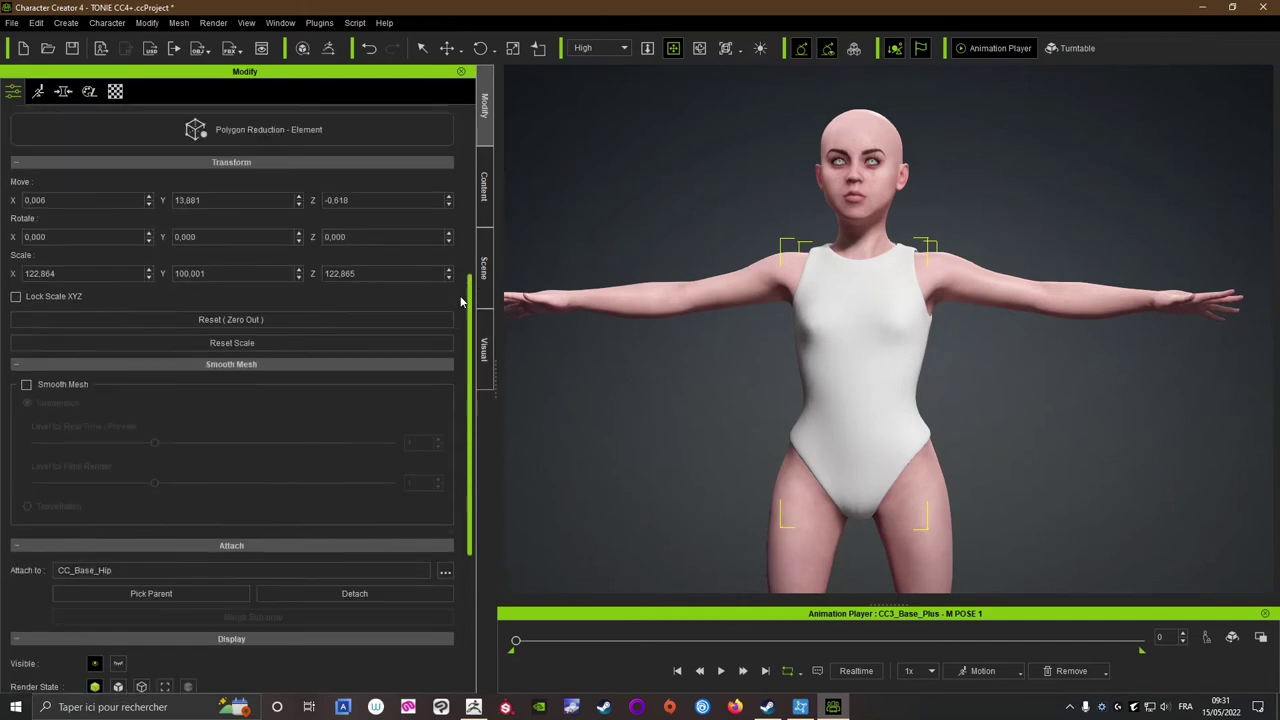
{"action": "scroll", "coordinate": [435, 182], "scroll_direction": "up", "scroll_amount": 1}
- Transfer Default-template skin weights to the mayo_test bodysuit
{"action": "left_click", "coordinate": [392, 272]}
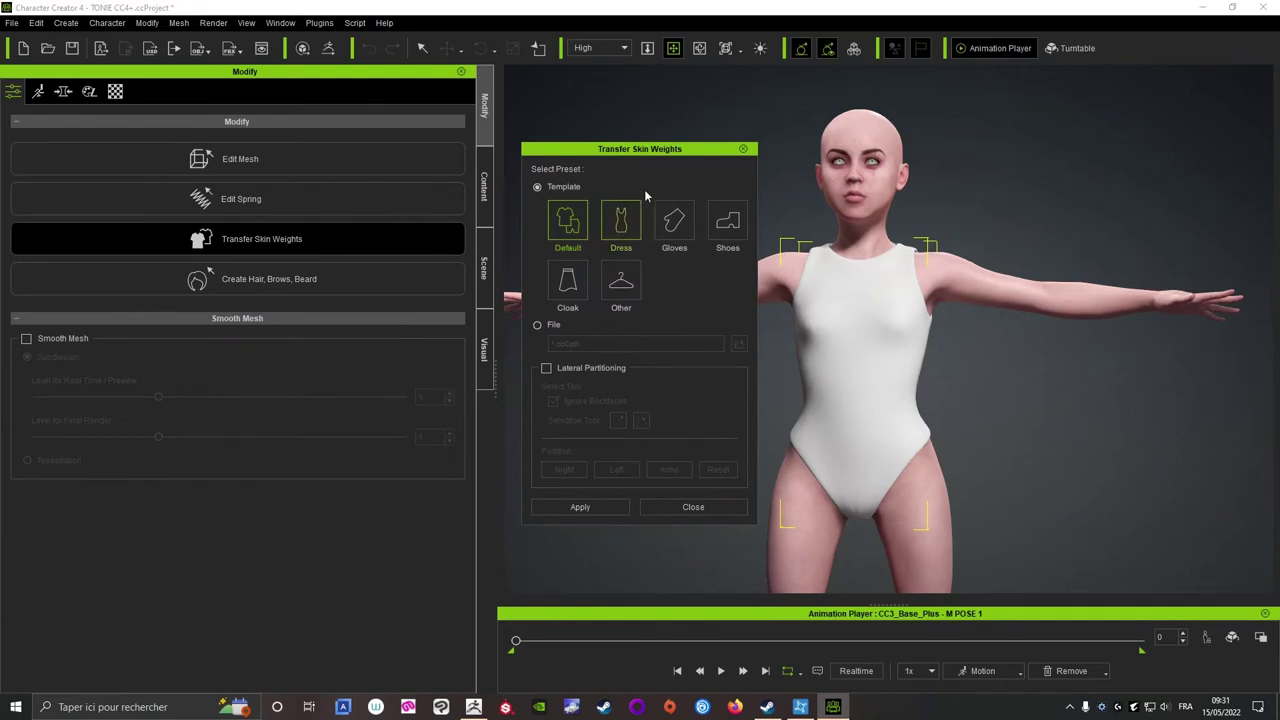
{"action": "left_click_drag", "start_coordinate": [626, 150], "coordinate": [478, 176]}
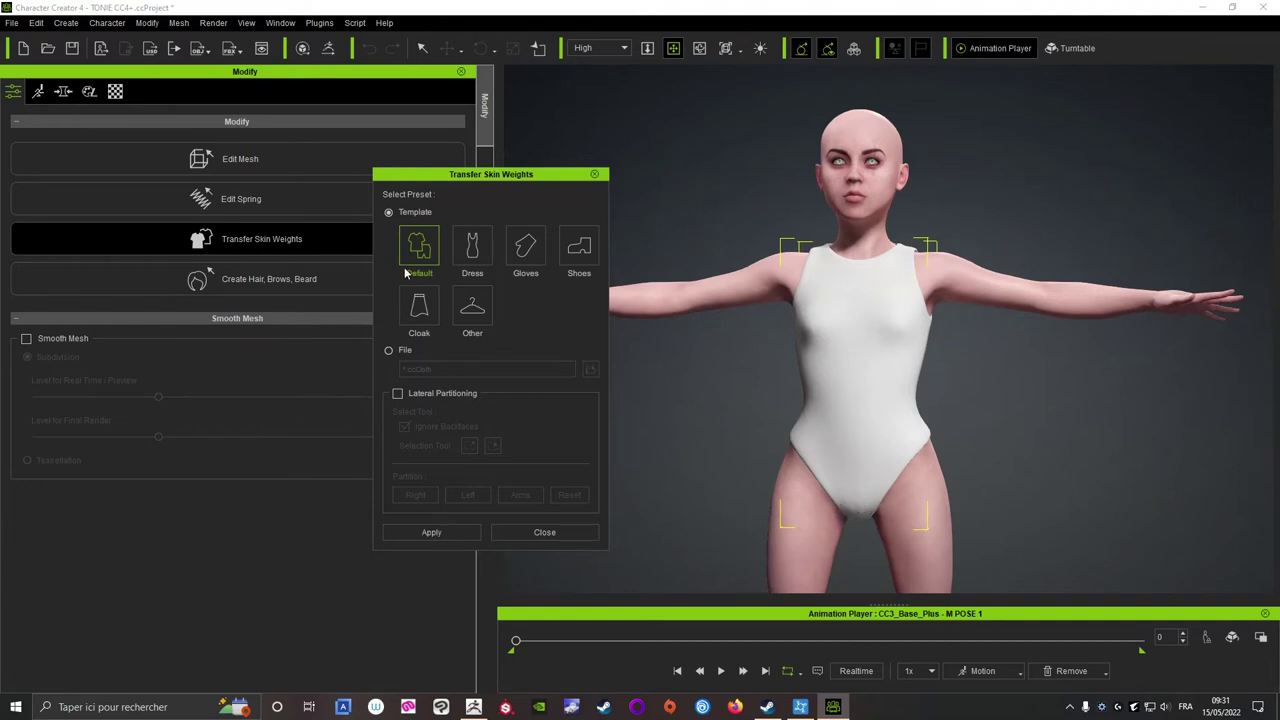
{"action": "left_click", "coordinate": [445, 532]}
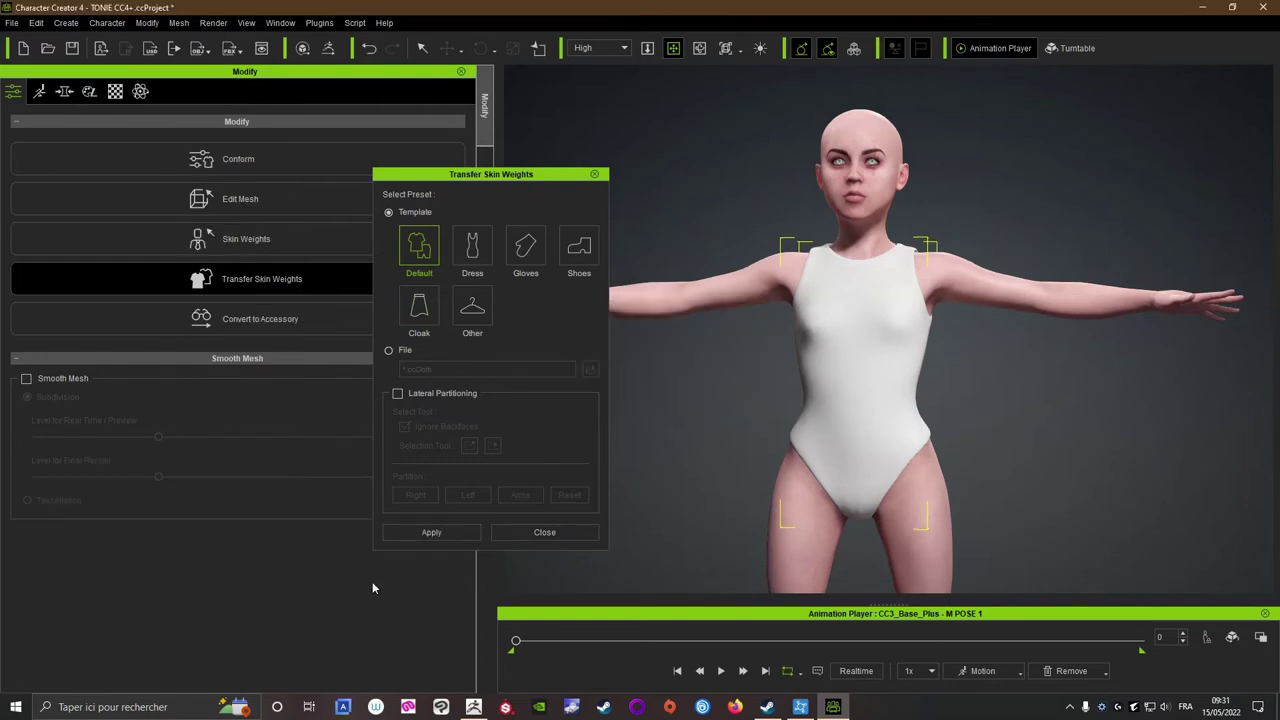
{"action": "left_click", "coordinate": [540, 532]}
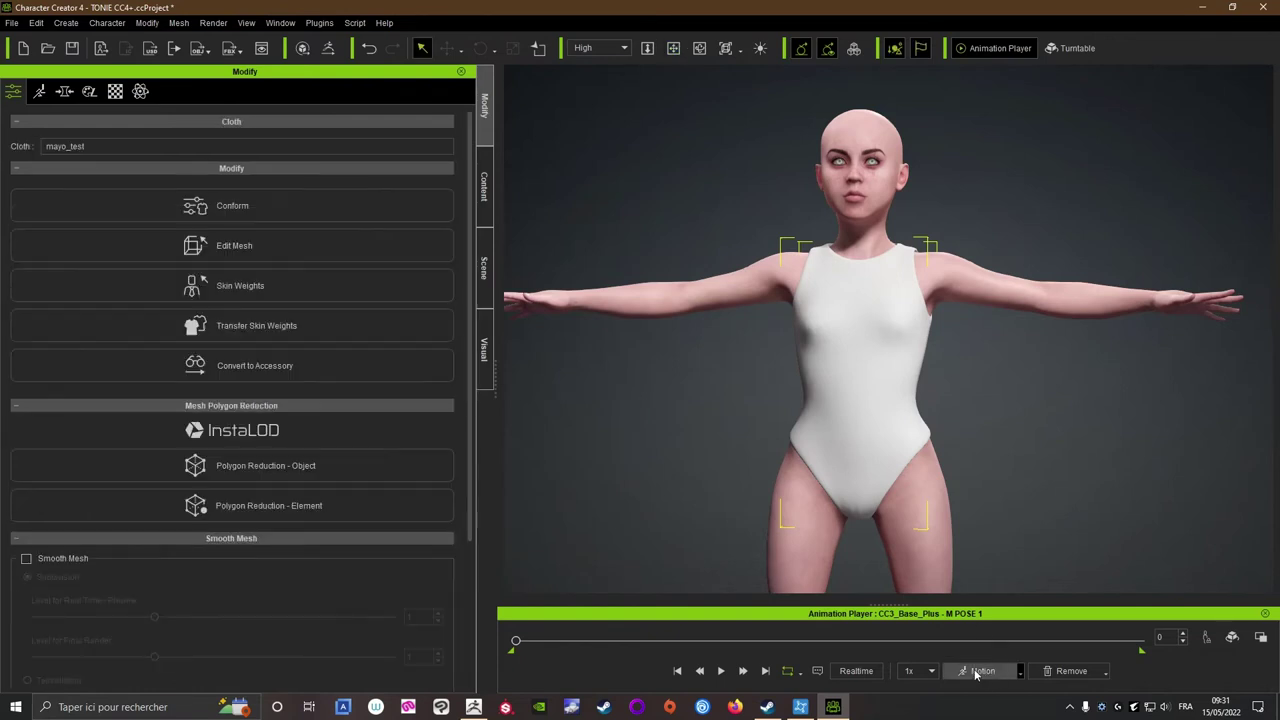
- Play the Idle03_F female idle motion and orbit around the character to inspect the bodysuit
{"action": "left_click", "coordinate": [979, 675]}
{"action": "mouse_move", "coordinate": [984, 474]}
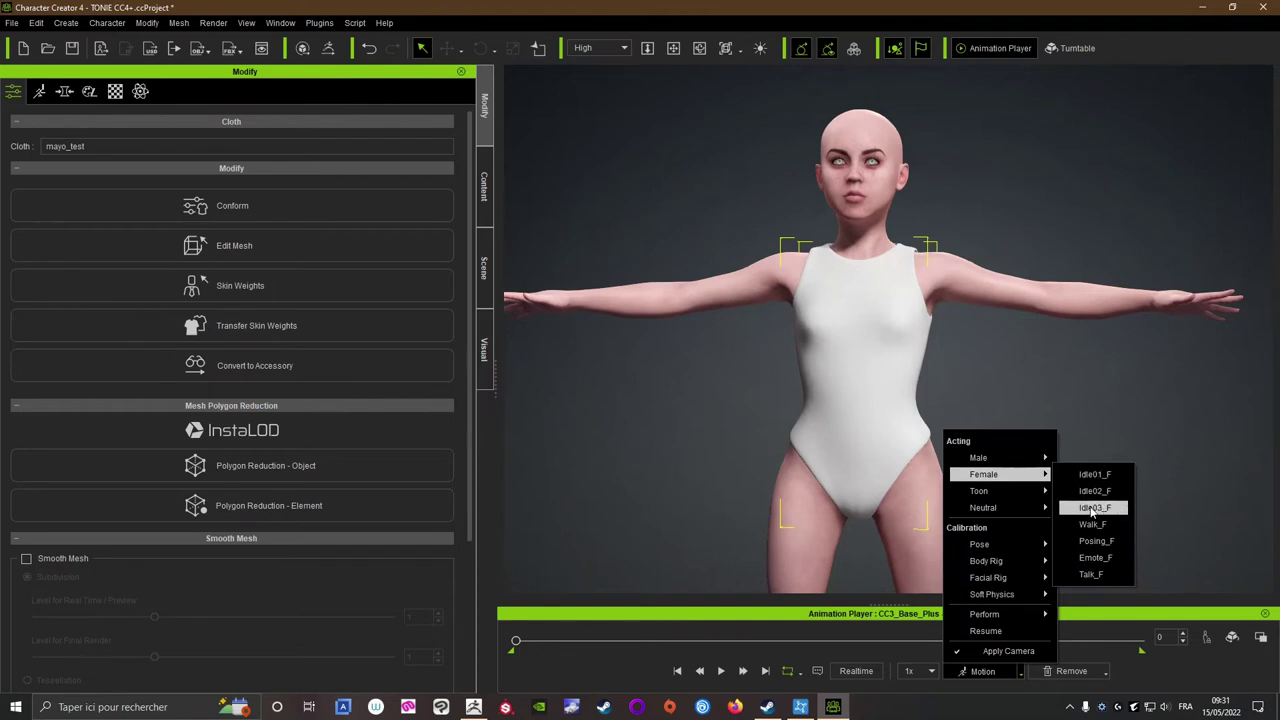
{"action": "left_click", "coordinate": [1092, 508]}
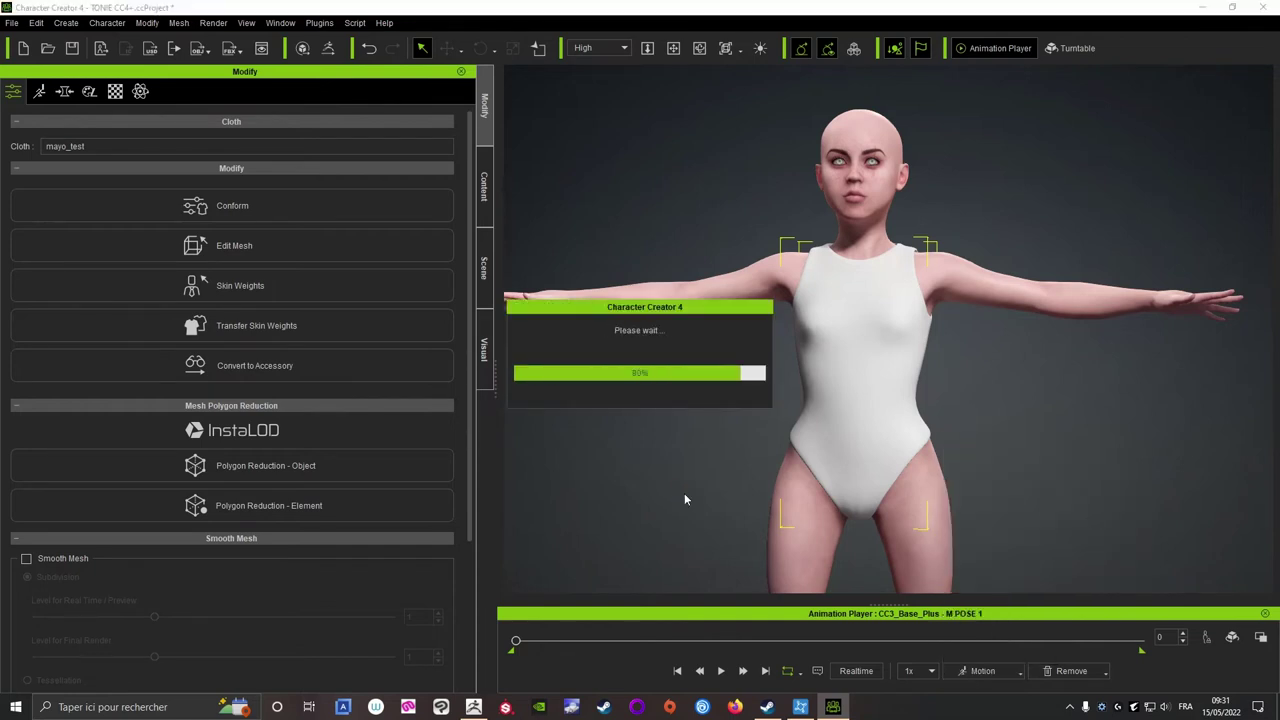
{"action": "left_click", "coordinate": [721, 671]}
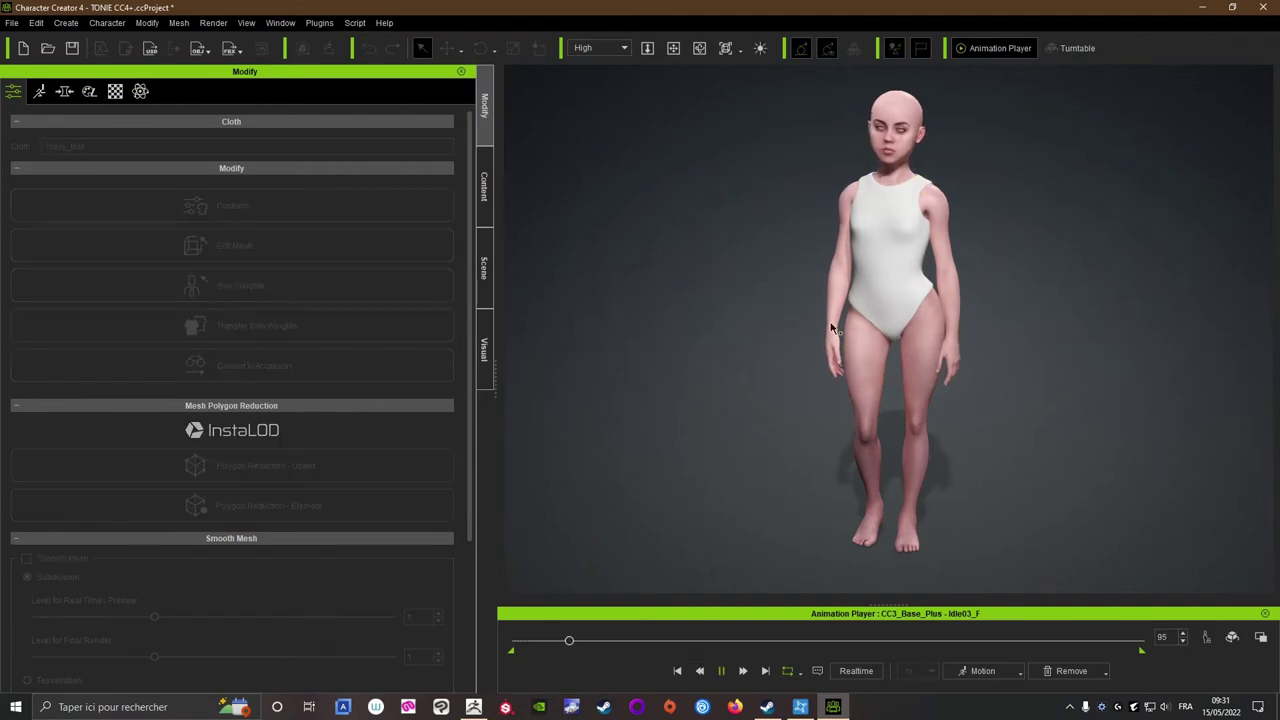
{"action": "mouse_move", "coordinate": [1054, 300]}
{"action": "right_mouse_down"}
{"action": "mouse_move", "coordinate": [751, 267]}
{"action": "mouse_move", "coordinate": [927, 303]}
{"action": "right_mouse_up"}
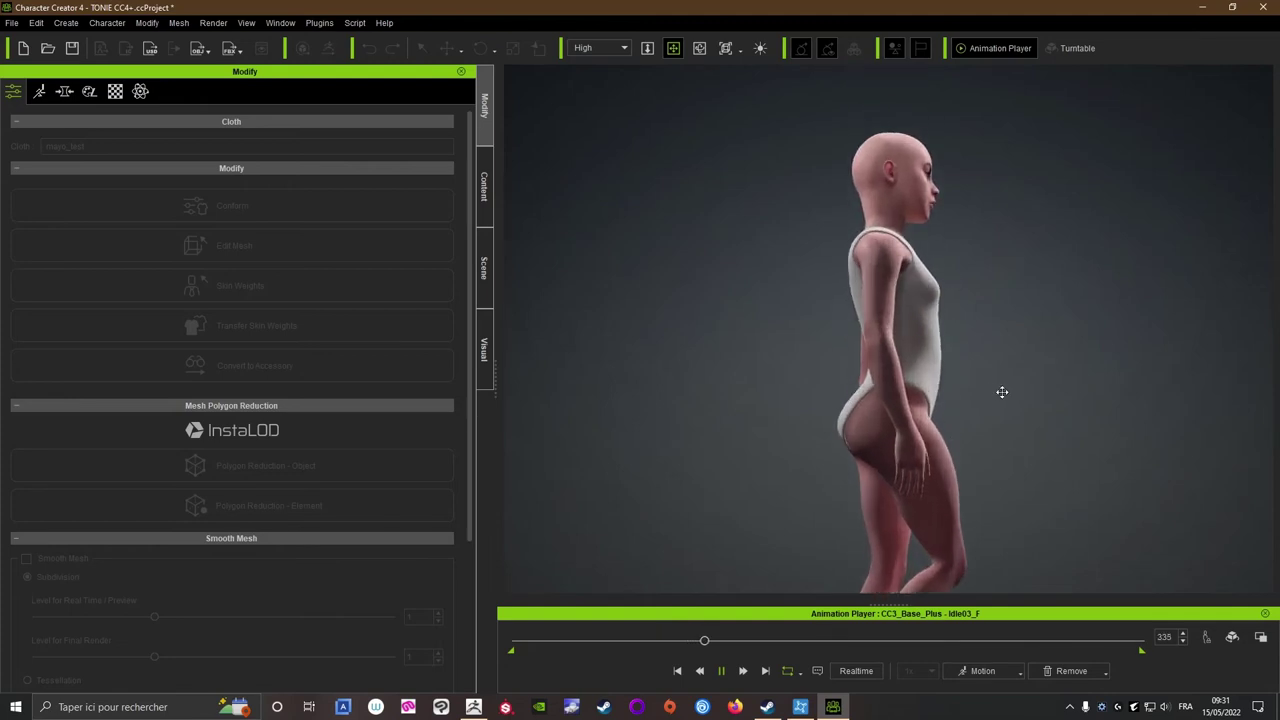
{"action": "right_click_drag", "start_coordinate": [1000, 391], "coordinate": [646, 400]}
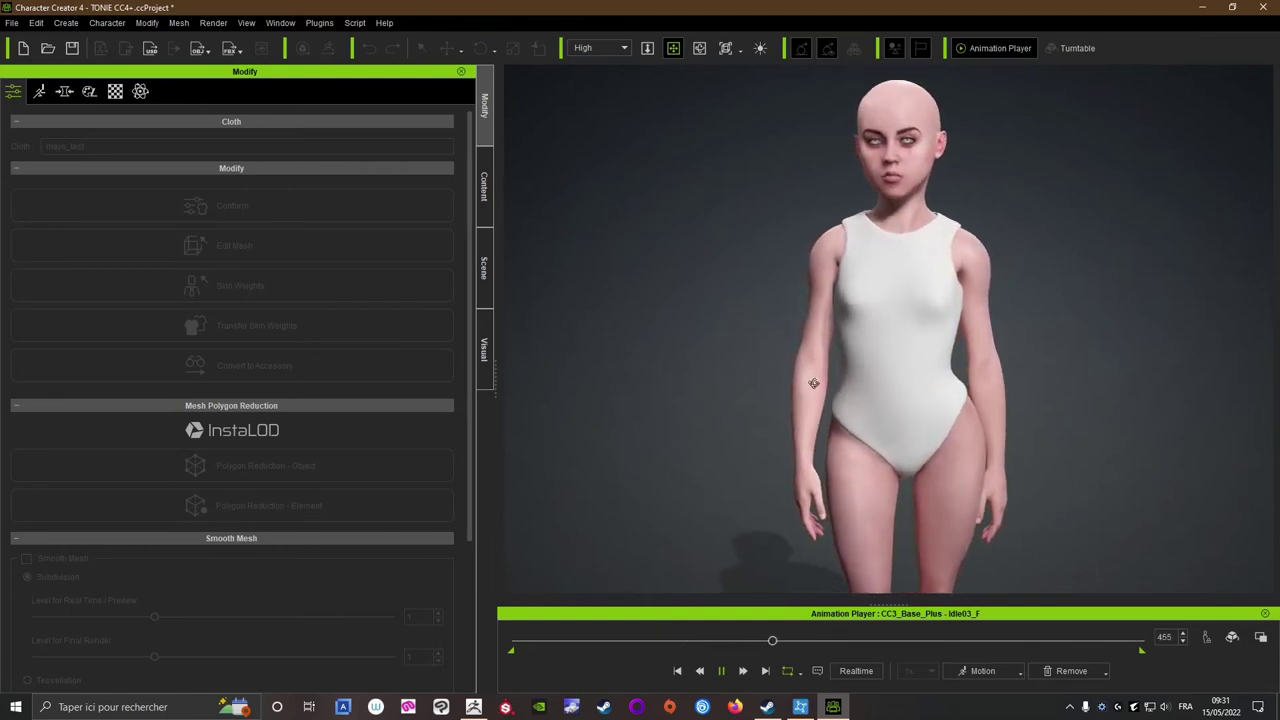
{"action": "mouse_move", "coordinate": [766, 371]}
{"action": "right_mouse_down"}
{"action": "mouse_move", "coordinate": [1178, 367]}
{"action": "mouse_move", "coordinate": [850, 382]}
{"action": "right_mouse_up"}
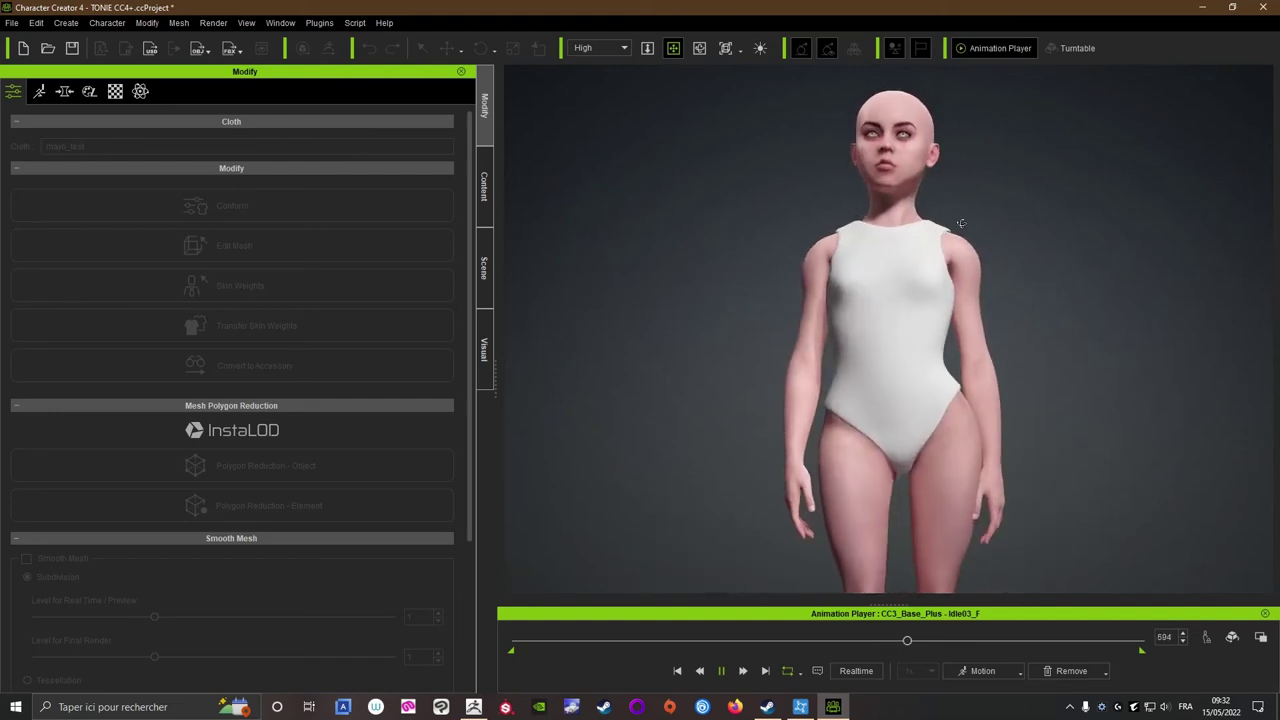
{"action": "mouse_move", "coordinate": [850, 382]}
{"action": "right_mouse_down"}
{"action": "mouse_move", "coordinate": [858, 344]}
{"action": "mouse_move", "coordinate": [714, 329]}
{"action": "right_mouse_up"}
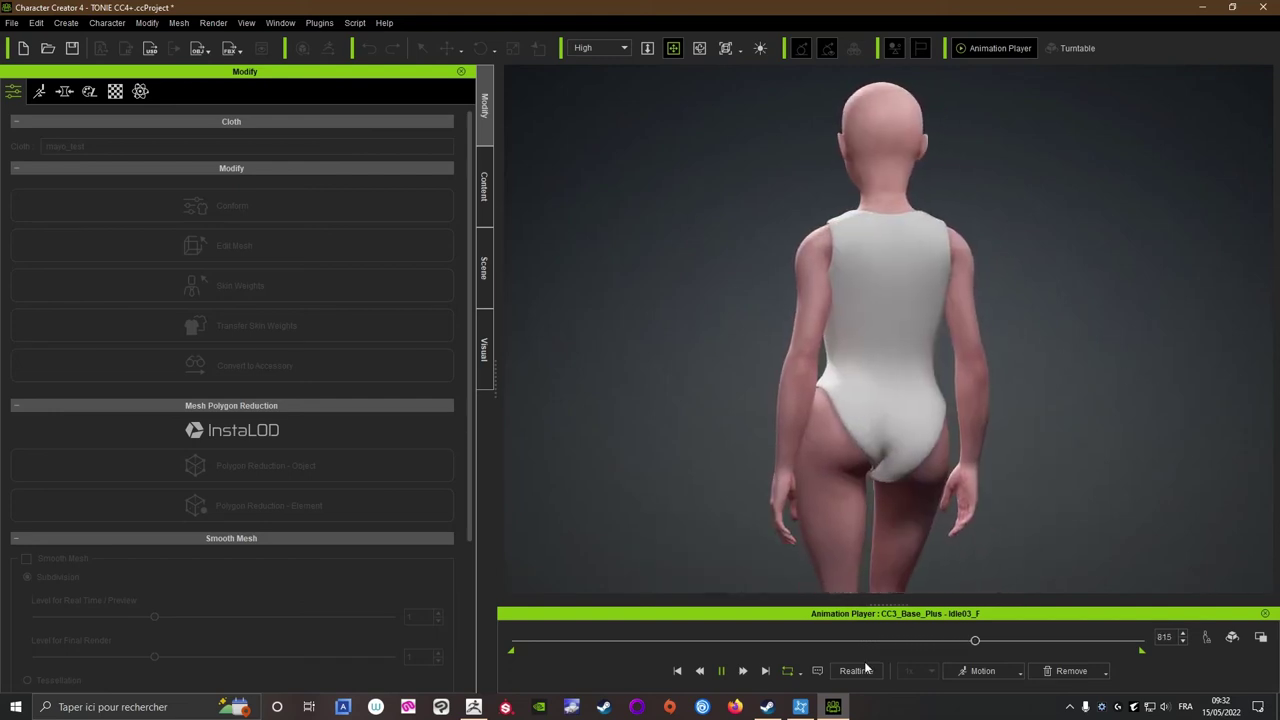
- Play the Posing_F female motion and view the bodysuit up close from behind
{"action": "left_click", "coordinate": [997, 678]}
{"action": "mouse_move", "coordinate": [984, 474]}
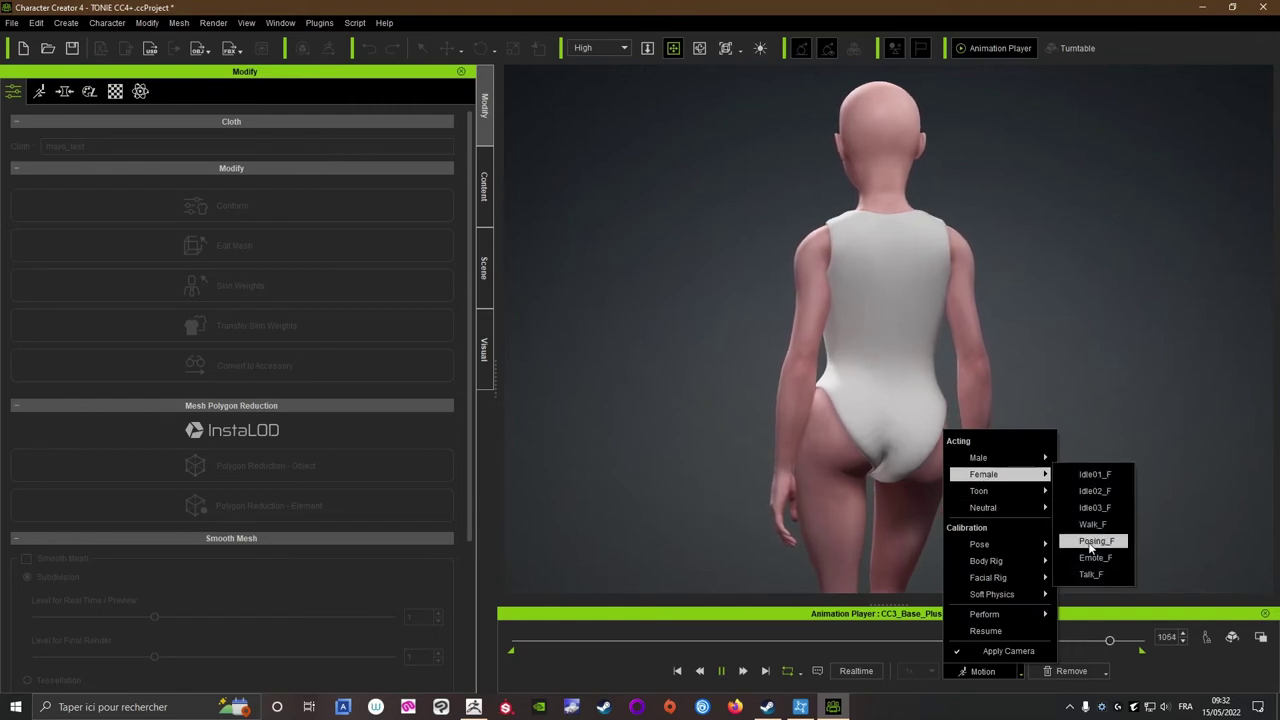
{"action": "left_click", "coordinate": [1095, 507]}
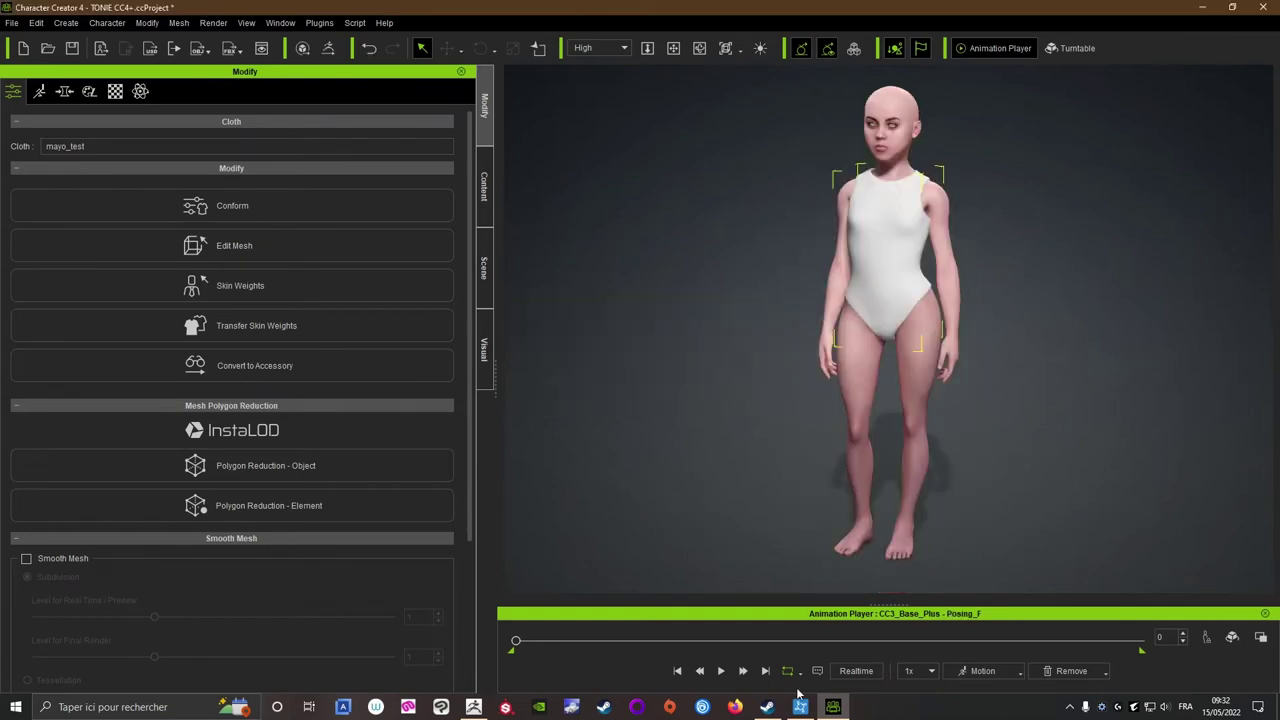
{"action": "left_click", "coordinate": [720, 671]}
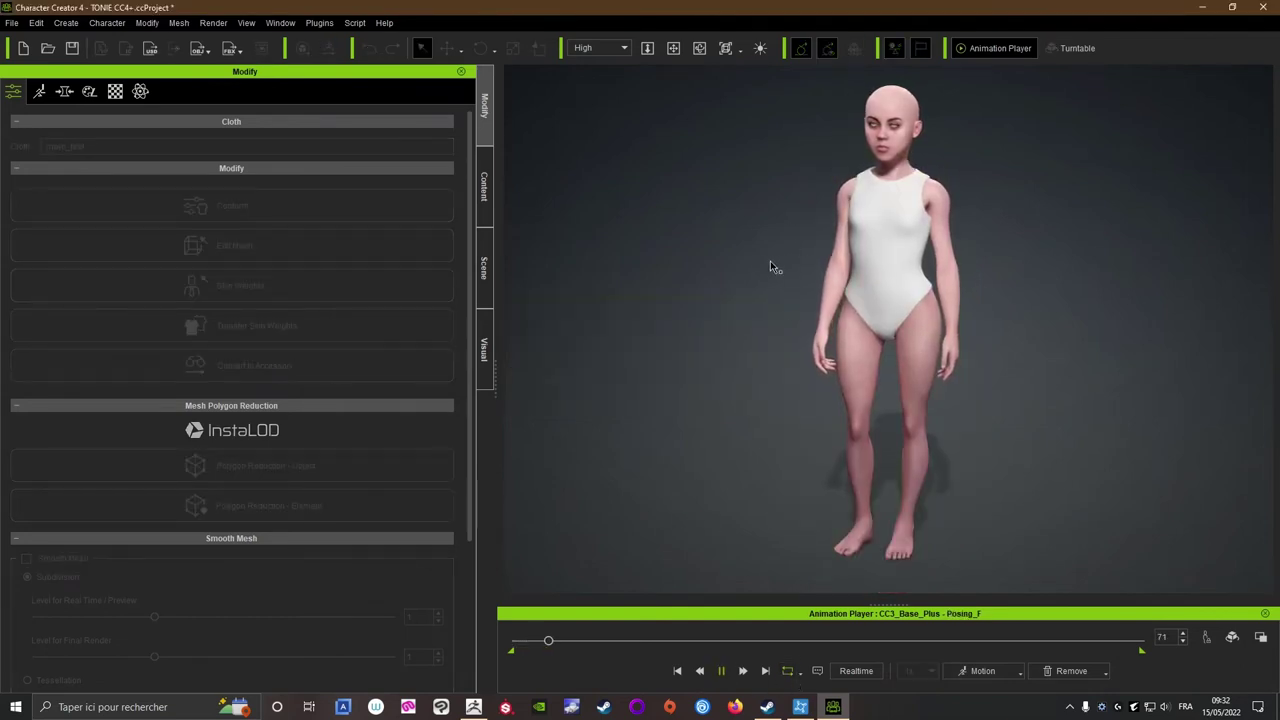
{"action": "mouse_move", "coordinate": [720, 286]}
{"action": "right_mouse_down"}
{"action": "mouse_move", "coordinate": [920, 271]}
{"action": "mouse_move", "coordinate": [910, 261]}
{"action": "right_mouse_up"}
{"action": "scroll", "coordinate": [910, 261], "scroll_direction": "up", "scroll_amount": 5}
{"action": "middle_click_drag", "start_coordinate": [910, 261], "coordinate": [1109, 354]}
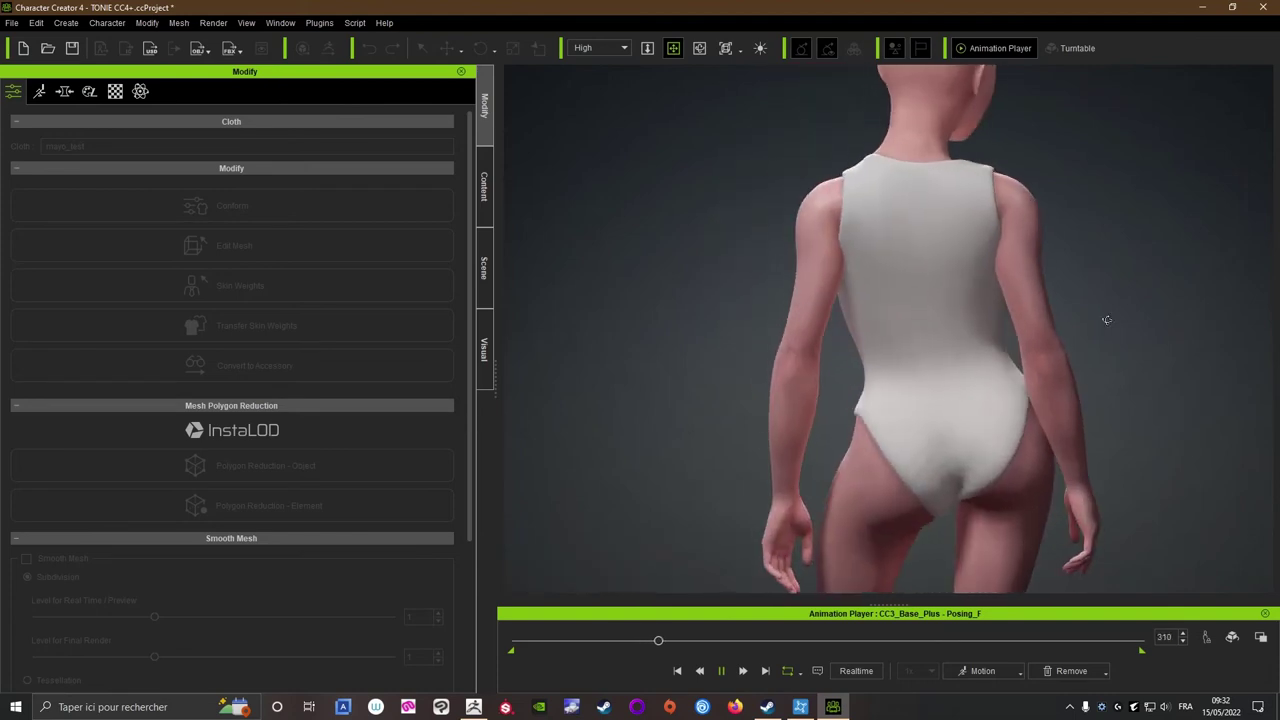
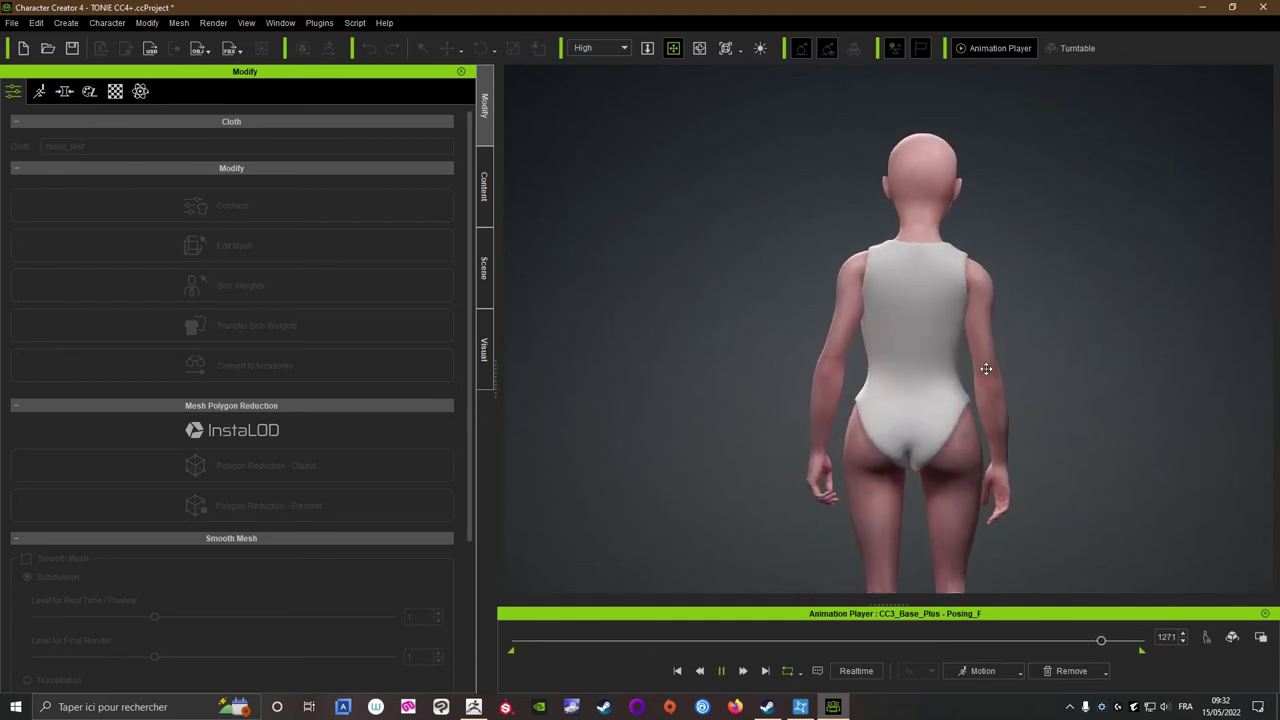
- Pause the character's animation in Character Creator 4 and minimize it to the desktop
{"action": "left_click", "coordinate": [720, 672]}
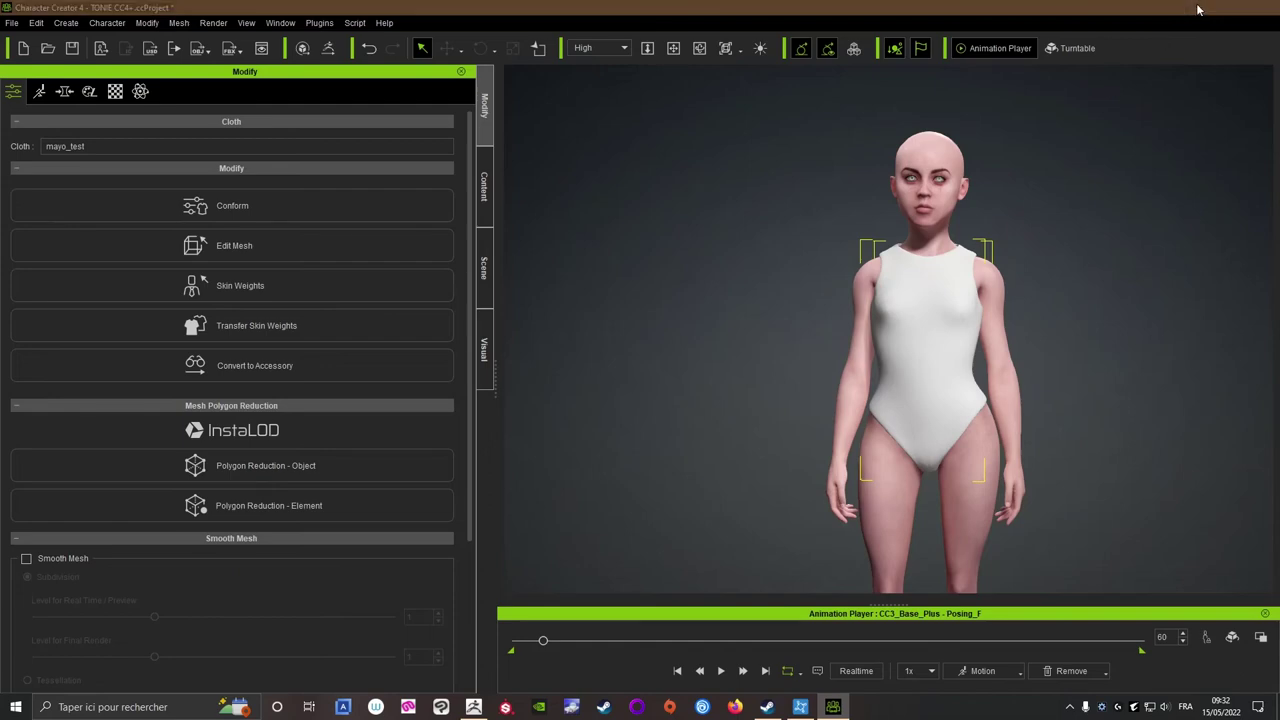
{"action": "left_click", "coordinate": [1199, 8]}
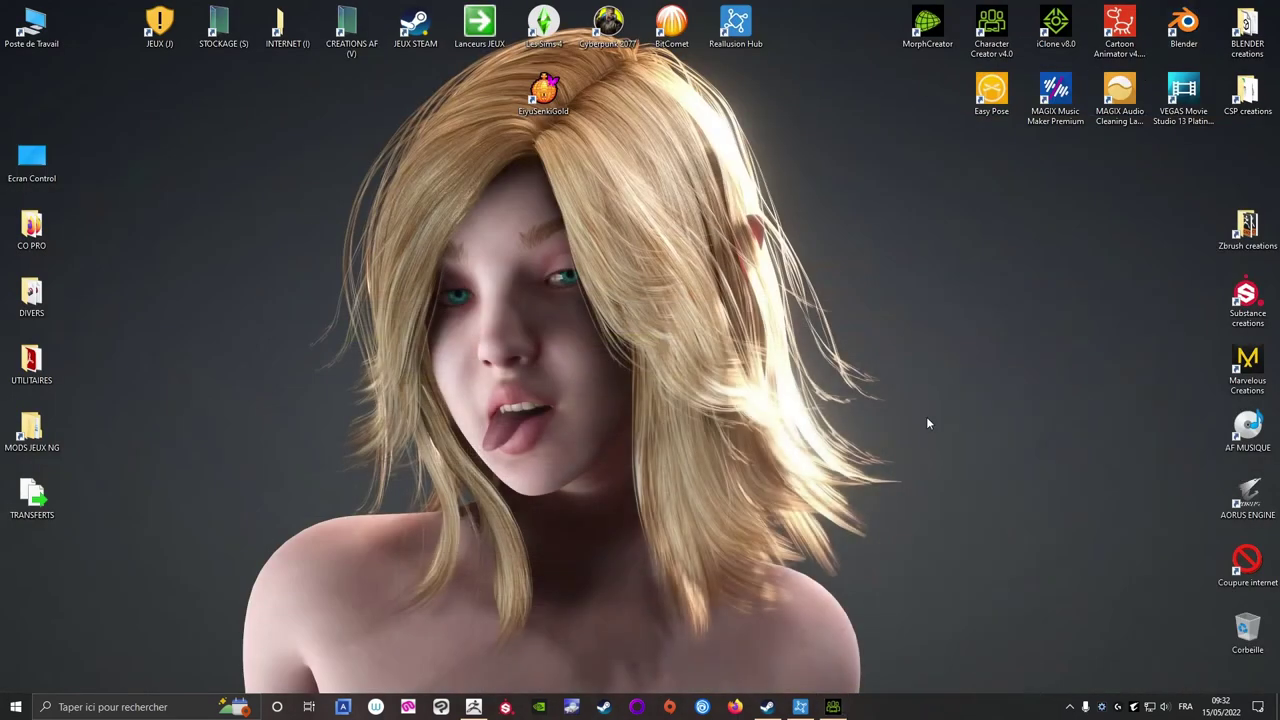
- Open PROJET BASE 00 from Marvelous Creations > Projets IC8 in Marvelous Designer
{"action": "double_click", "coordinate": [1246, 366]}
{"action": "left_click", "coordinate": [1160, 186]}
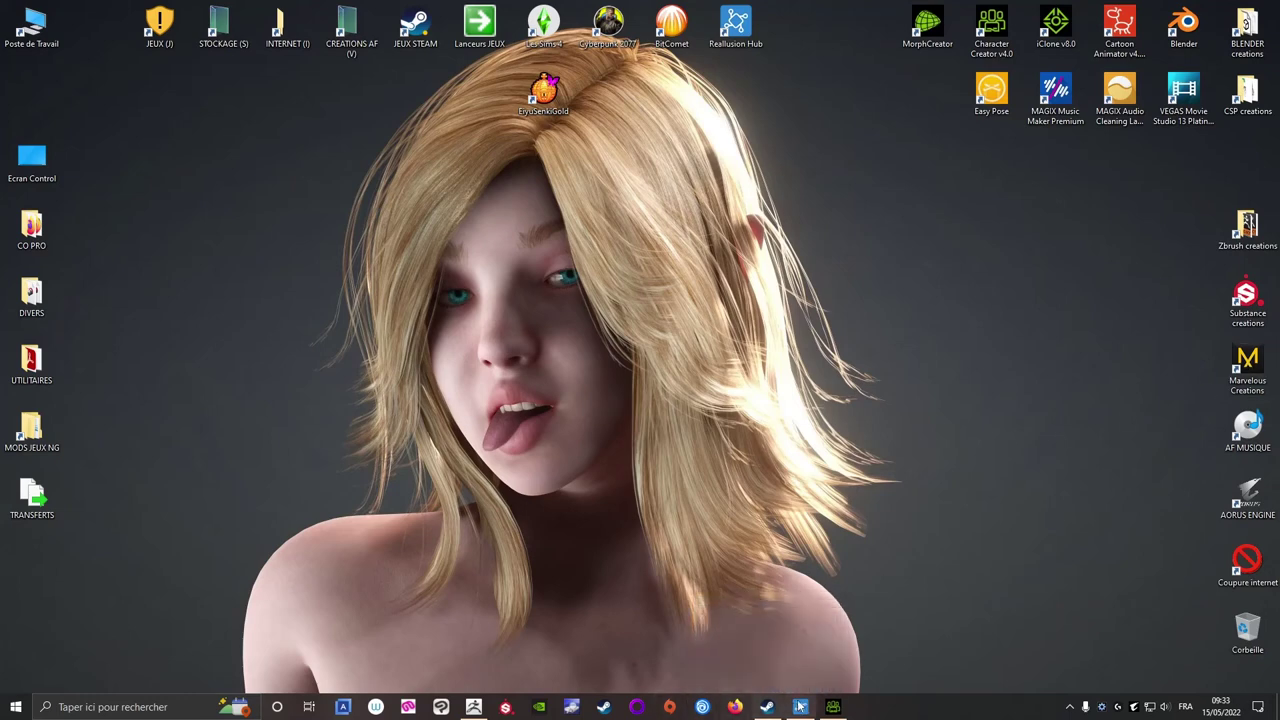
{"action": "double_click", "coordinate": [1247, 365]}
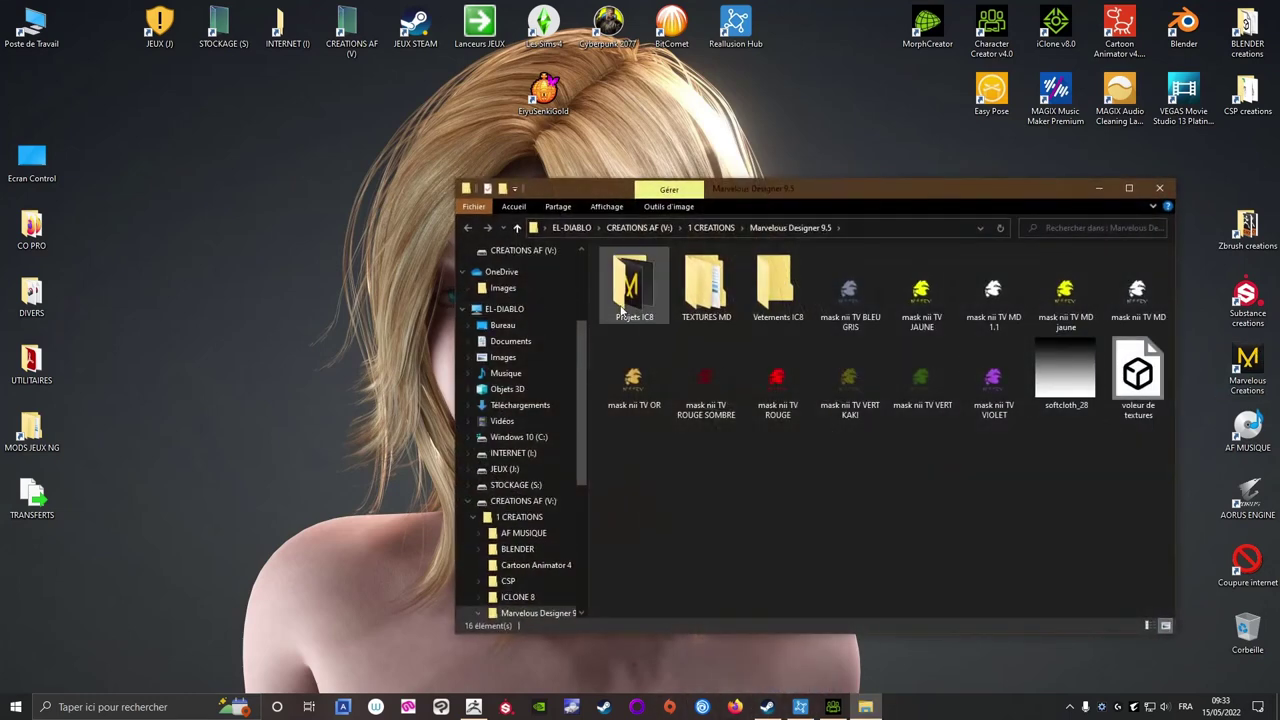
{"action": "double_click", "coordinate": [634, 288]}
{"action": "left_click", "coordinate": [715, 287]}
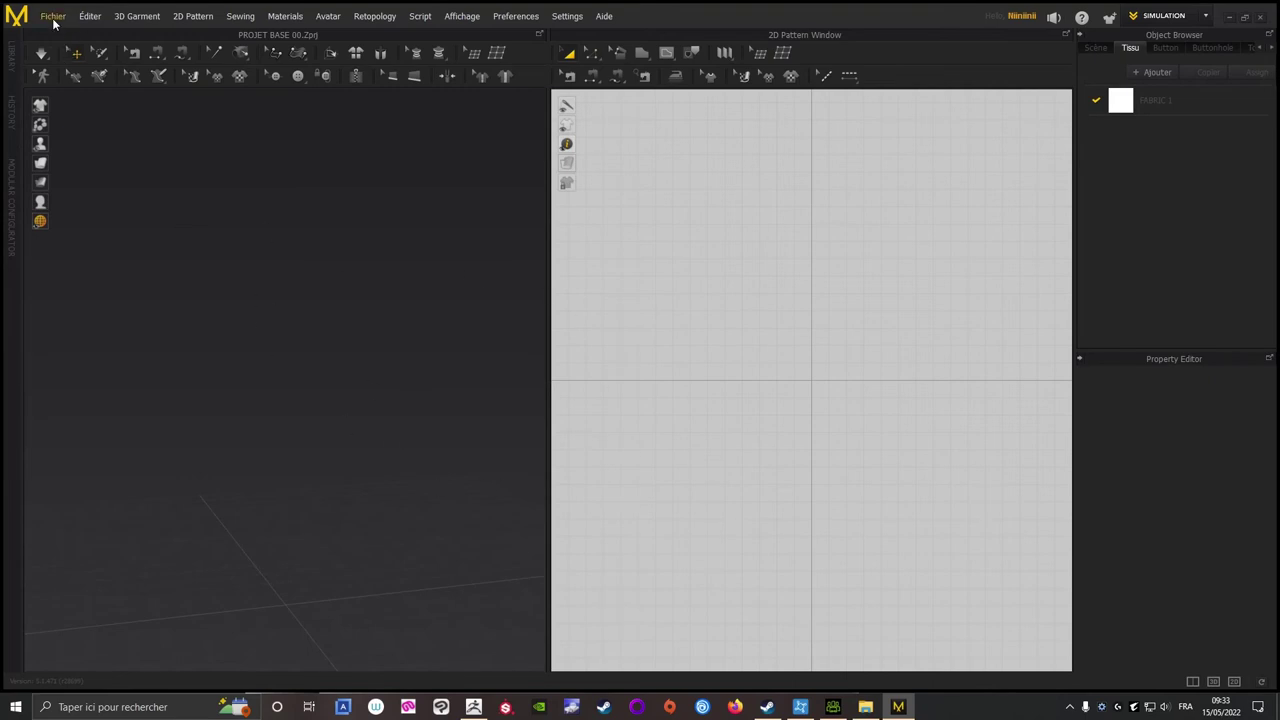
- Add the TO_Mpose1 avatar from ICLONE 8 > CC4 Exportations at cm (DAZ Studio) scale
{"action": "left_click", "coordinate": [53, 16]}
{"action": "left_click", "coordinate": [212, 113]}
{"action": "double_click", "coordinate": [612, 345]}
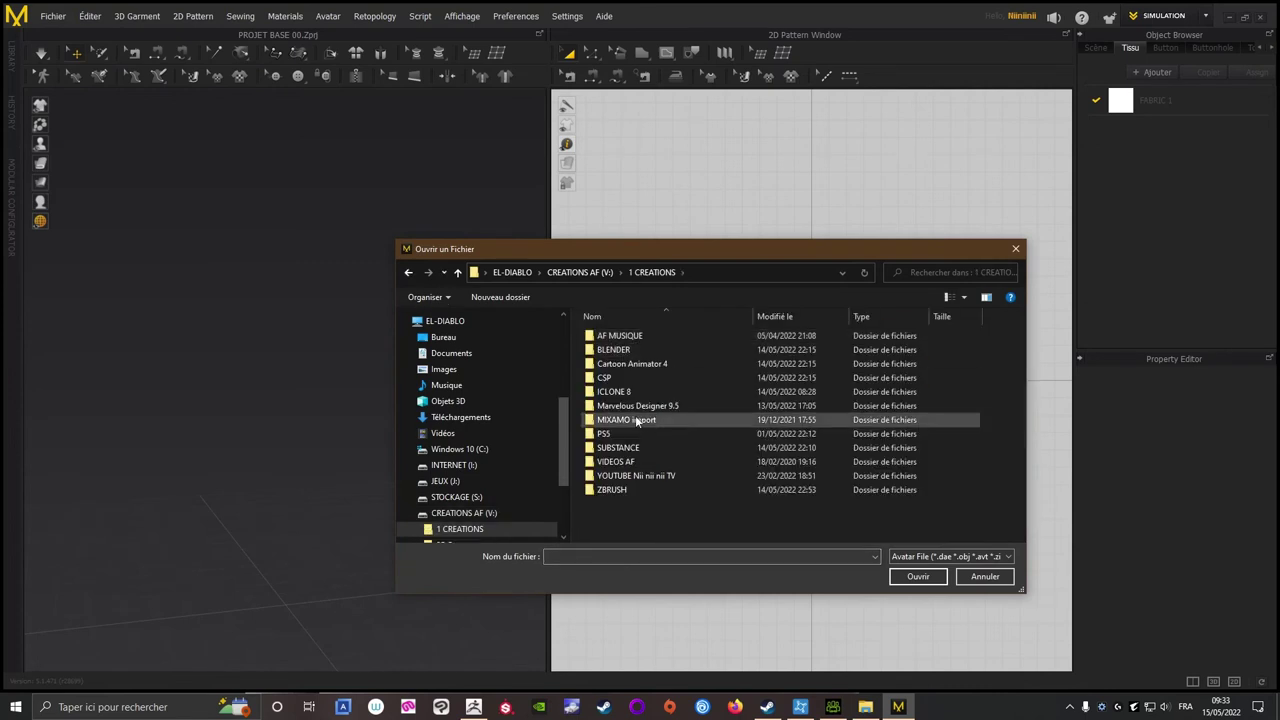
{"action": "double_click", "coordinate": [615, 396]}
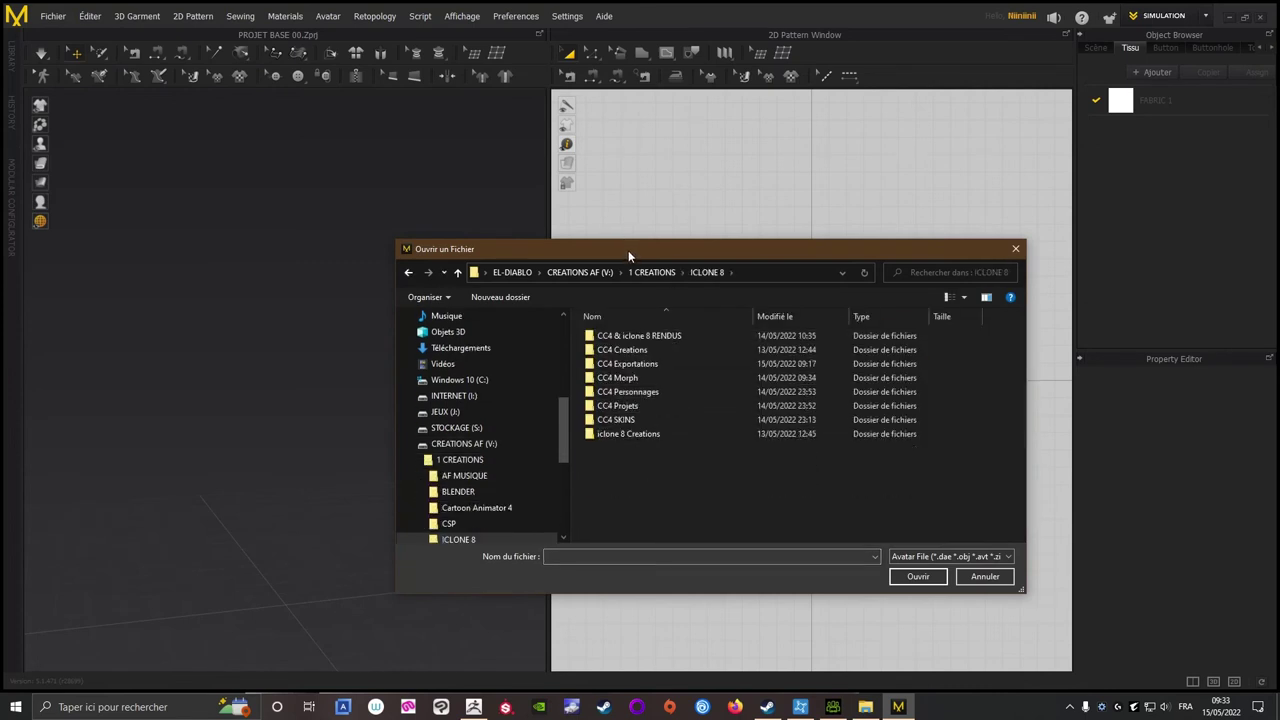
{"action": "left_click_drag", "start_coordinate": [628, 250], "coordinate": [507, 239]}
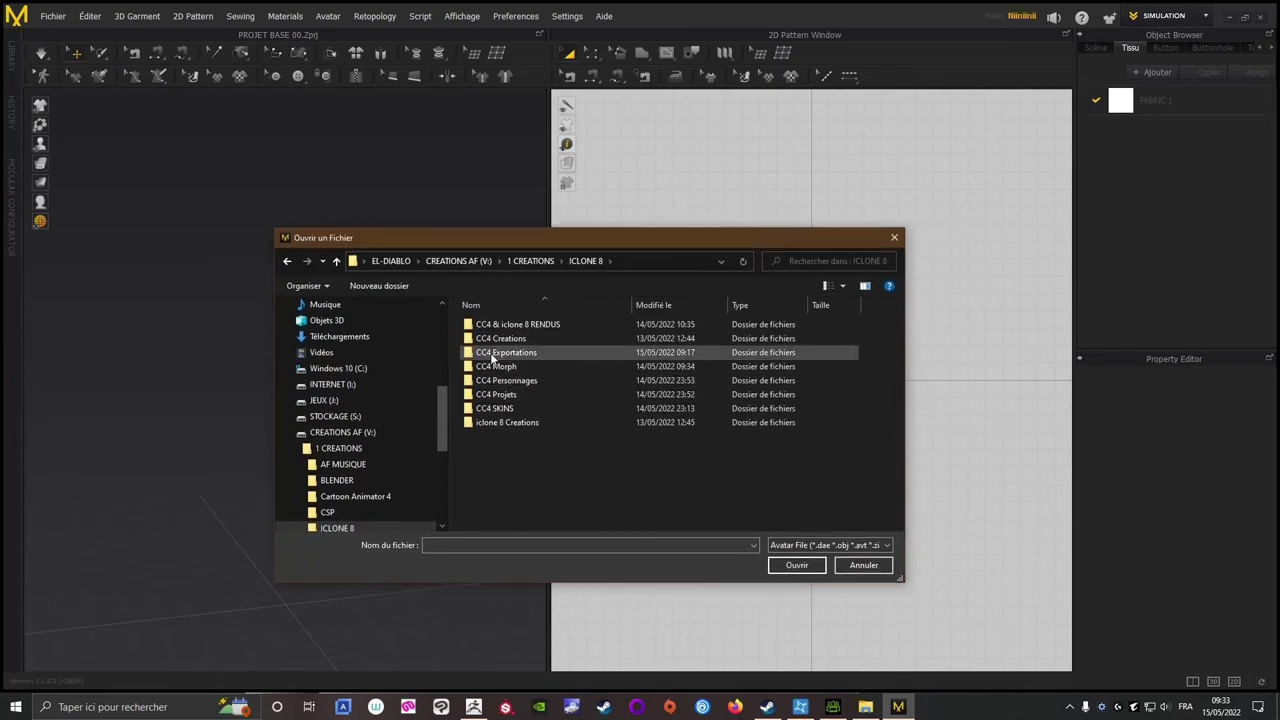
{"action": "double_click", "coordinate": [505, 352]}
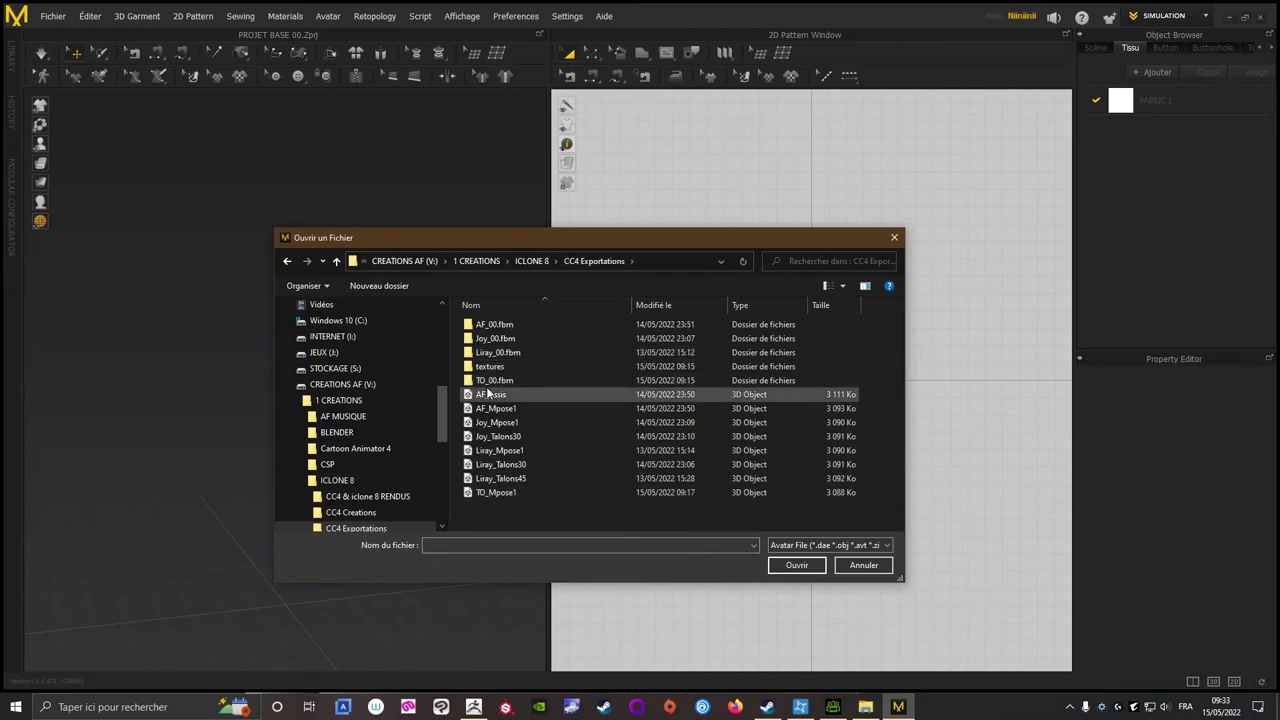
{"action": "left_click", "coordinate": [502, 492]}
{"action": "left_click", "coordinate": [796, 565]}
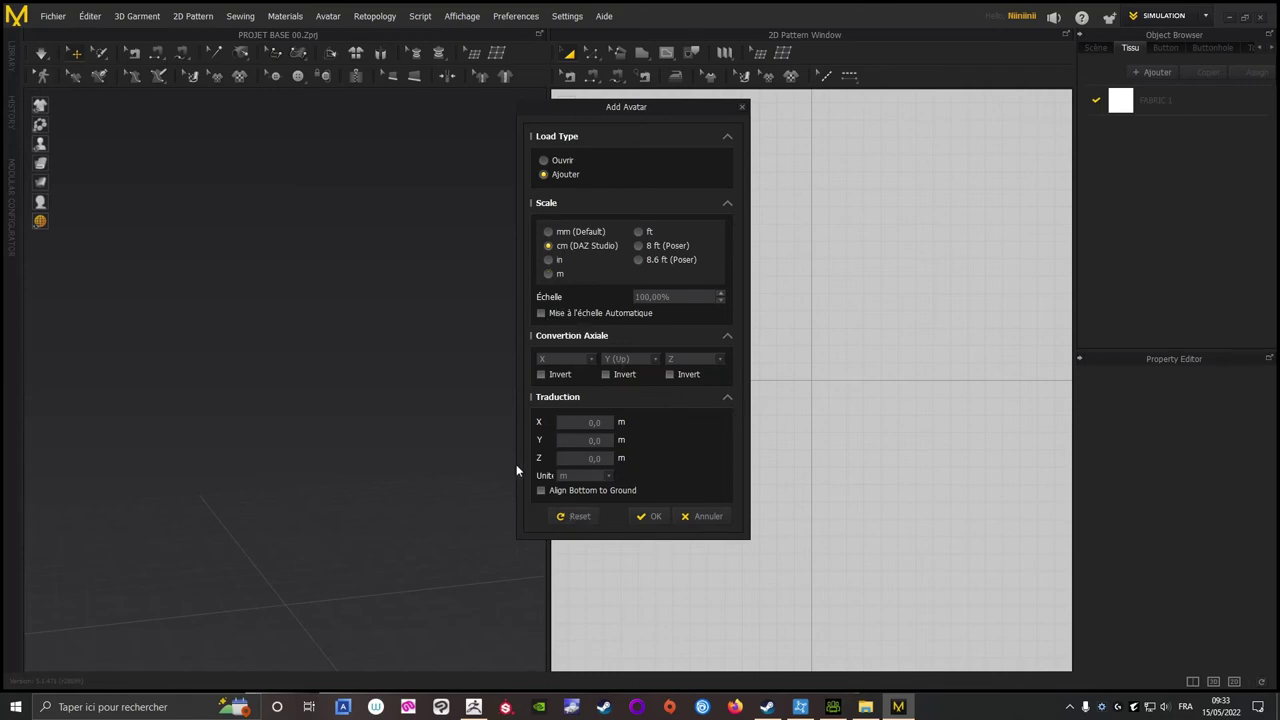
{"action": "left_click", "coordinate": [653, 518]}
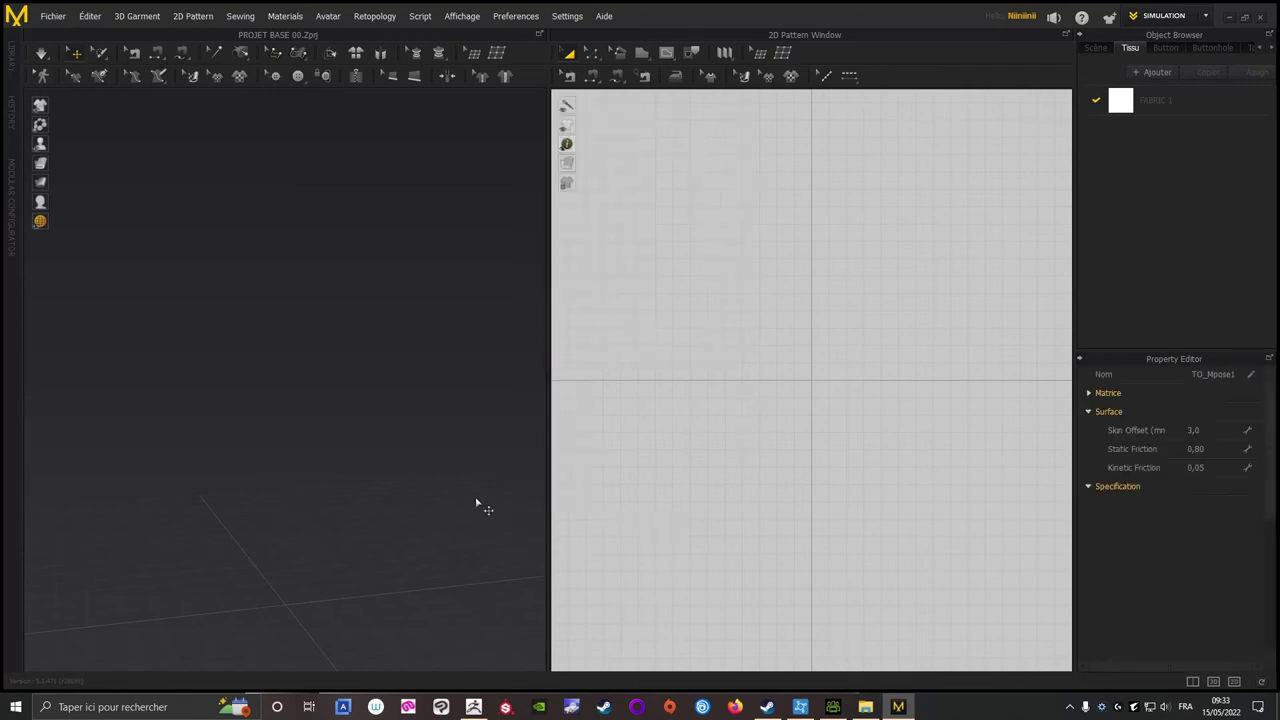
- Change FABRIC 1's colour from white to the salmon red Red 2
{"action": "mouse_move", "coordinate": [458, 366]}
{"action": "right_mouse_down"}
{"action": "mouse_move", "coordinate": [346, 366]}
{"action": "mouse_move", "coordinate": [500, 362]}
{"action": "right_mouse_up"}
{"action": "scroll", "coordinate": [720, 310], "scroll_direction": "up", "scroll_amount": 5}
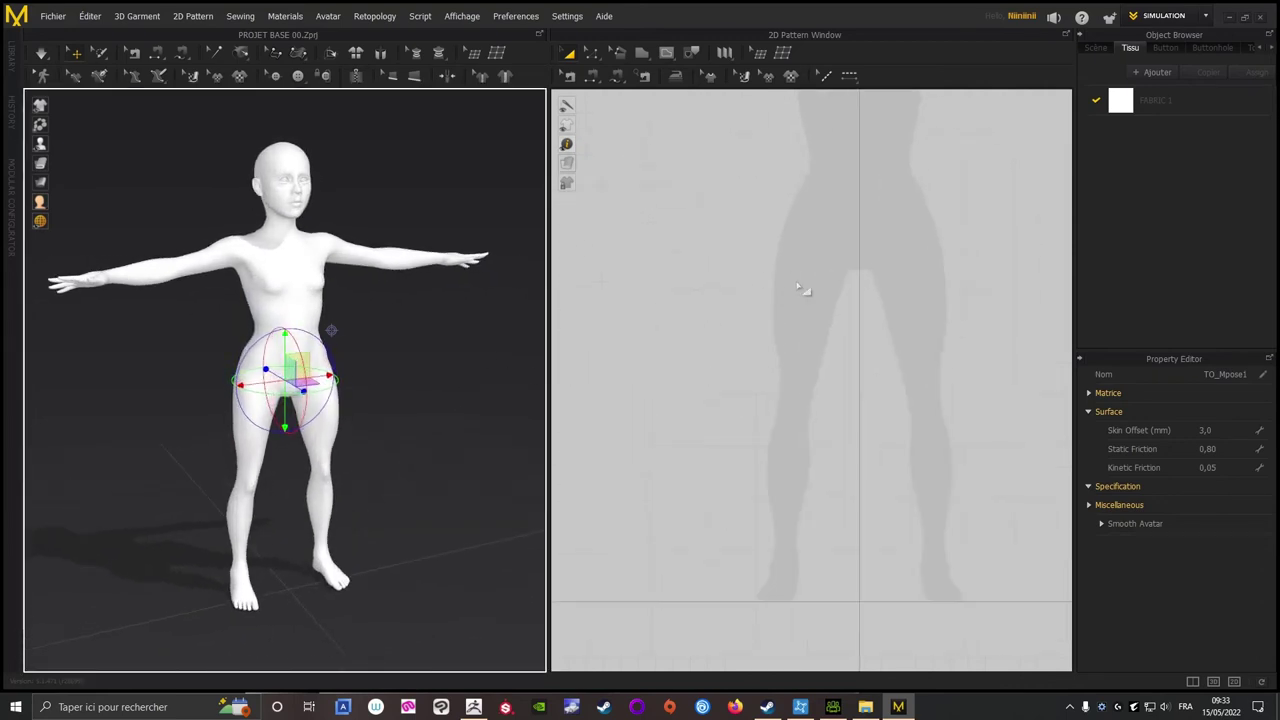
{"action": "scroll", "coordinate": [740, 370], "scroll_direction": "down", "scroll_amount": 2}
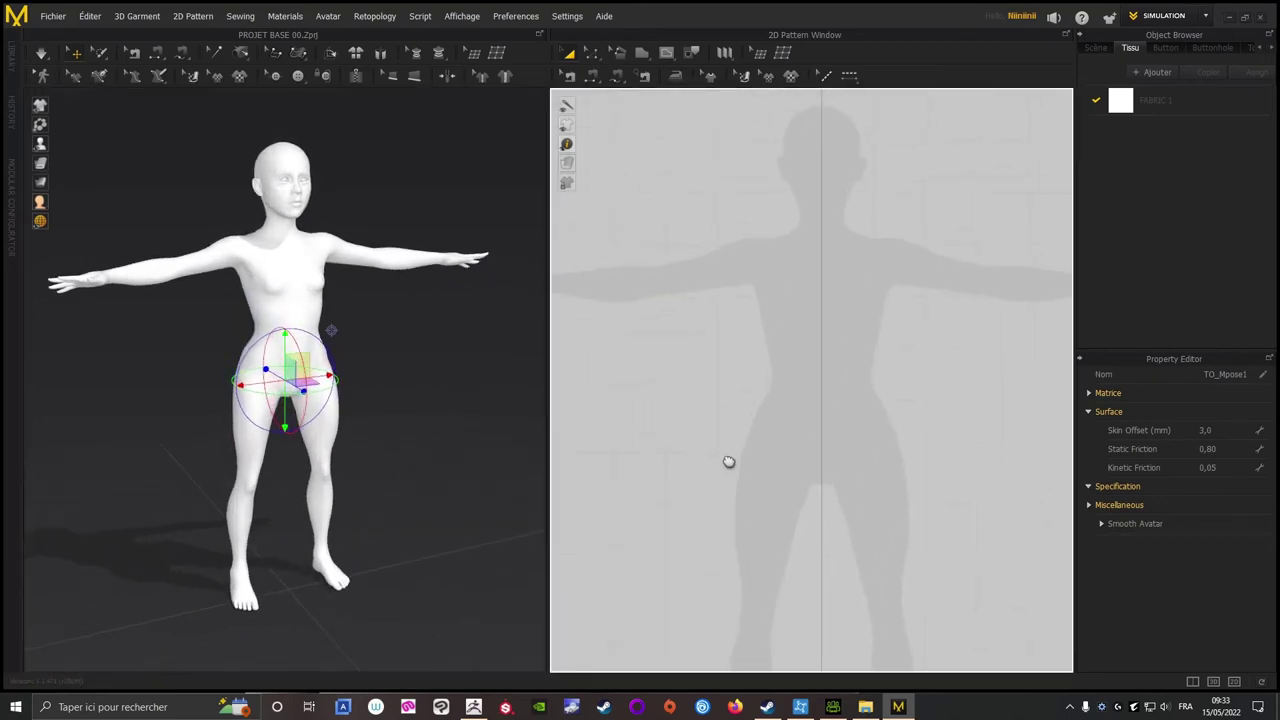
{"action": "left_click", "coordinate": [1170, 104]}
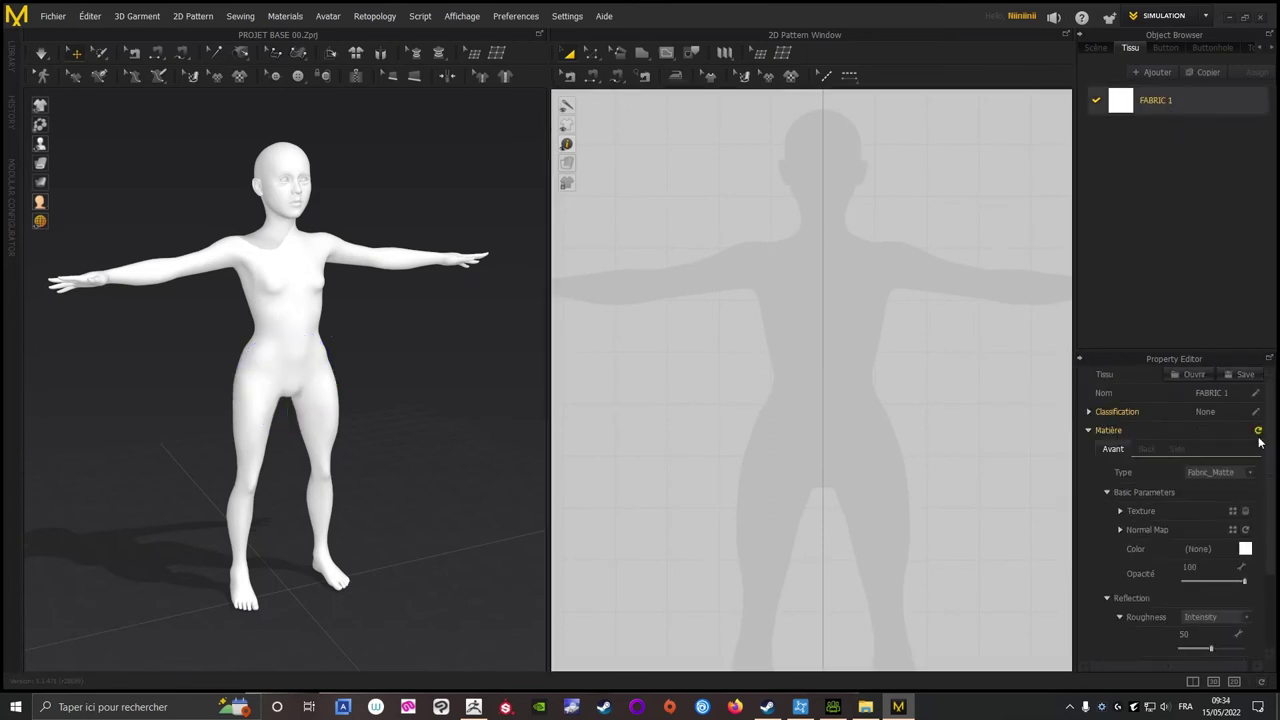
{"action": "left_click", "coordinate": [1245, 549]}
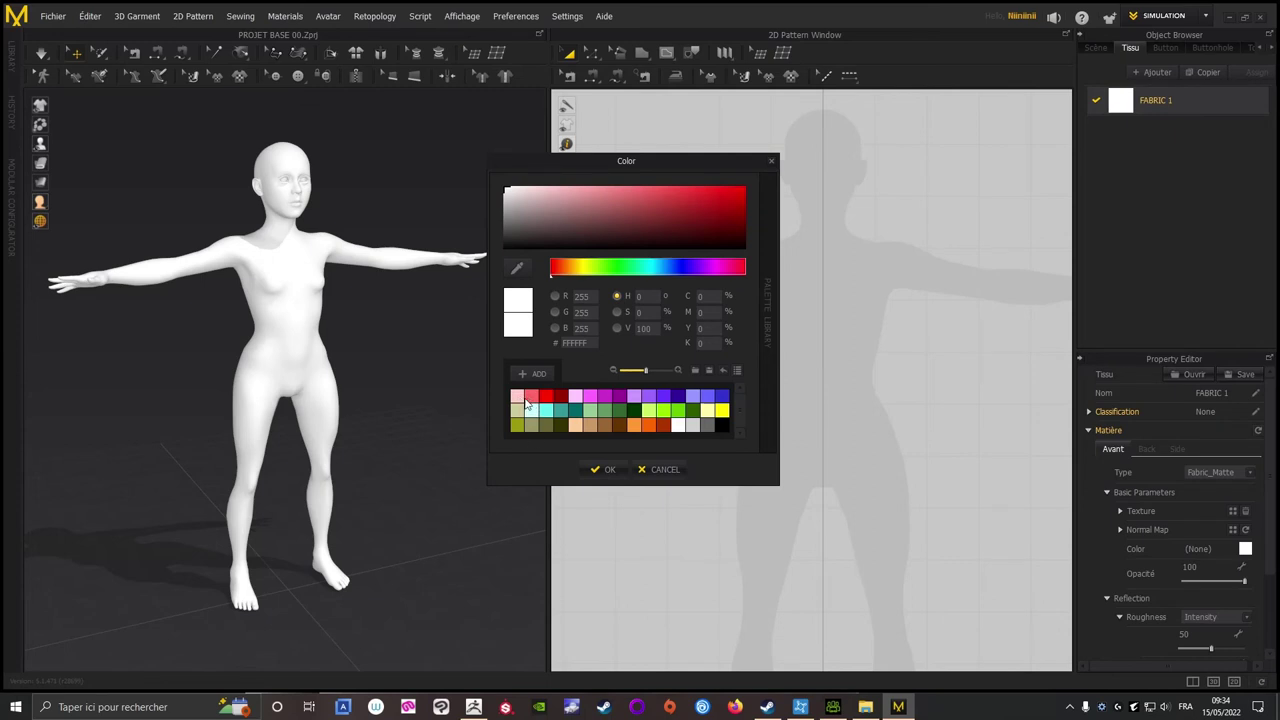
{"action": "left_click", "coordinate": [531, 397]}
{"action": "left_click", "coordinate": [605, 469]}
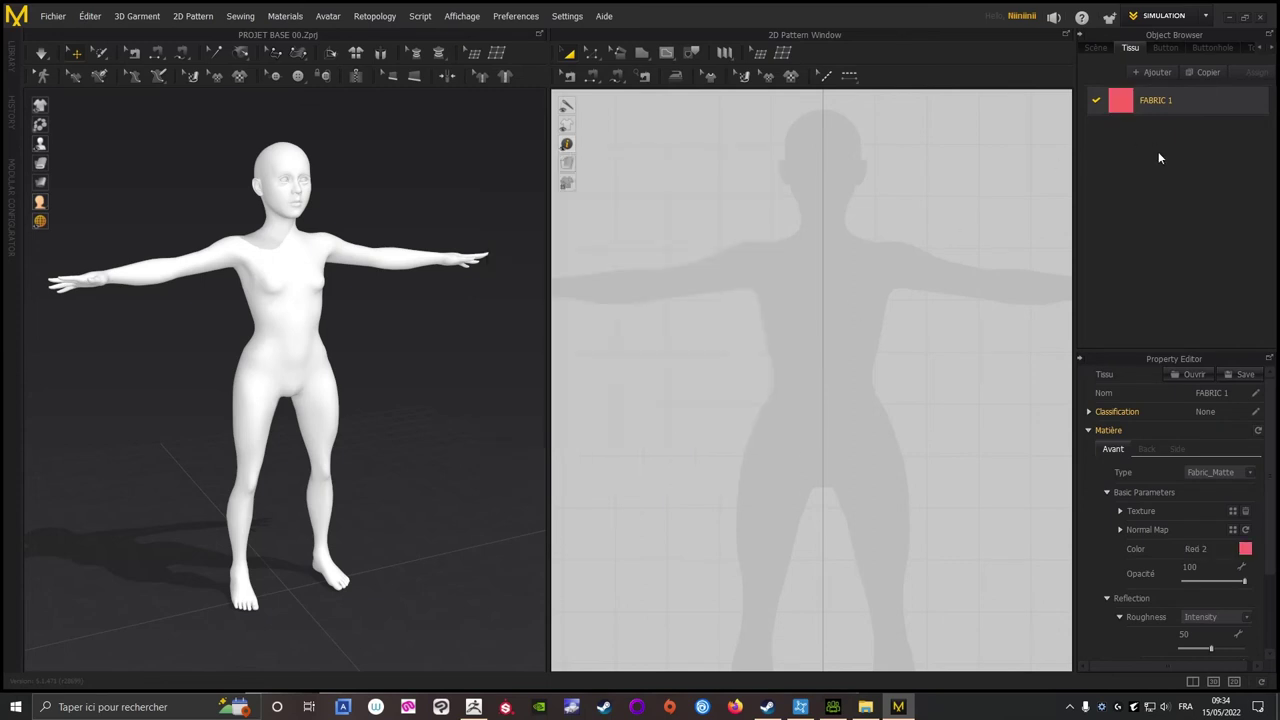
- Start a polygon outline with neckline, shoulder and outer sleeve points over the avatar silhouette
{"action": "left_click", "coordinate": [641, 52]}
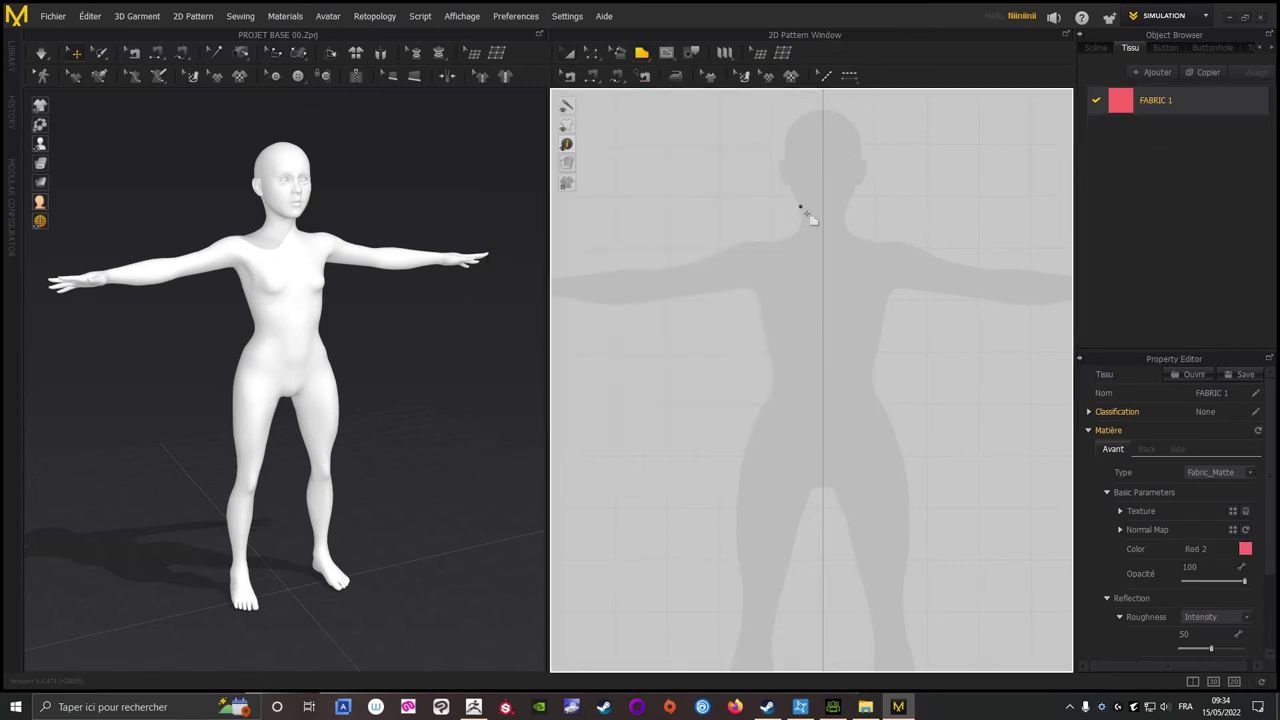
{"action": "scroll", "coordinate": [850, 250], "scroll_direction": "up", "scroll_amount": 3}
{"action": "scroll", "coordinate": [860, 240], "scroll_direction": "up", "scroll_amount": 3}
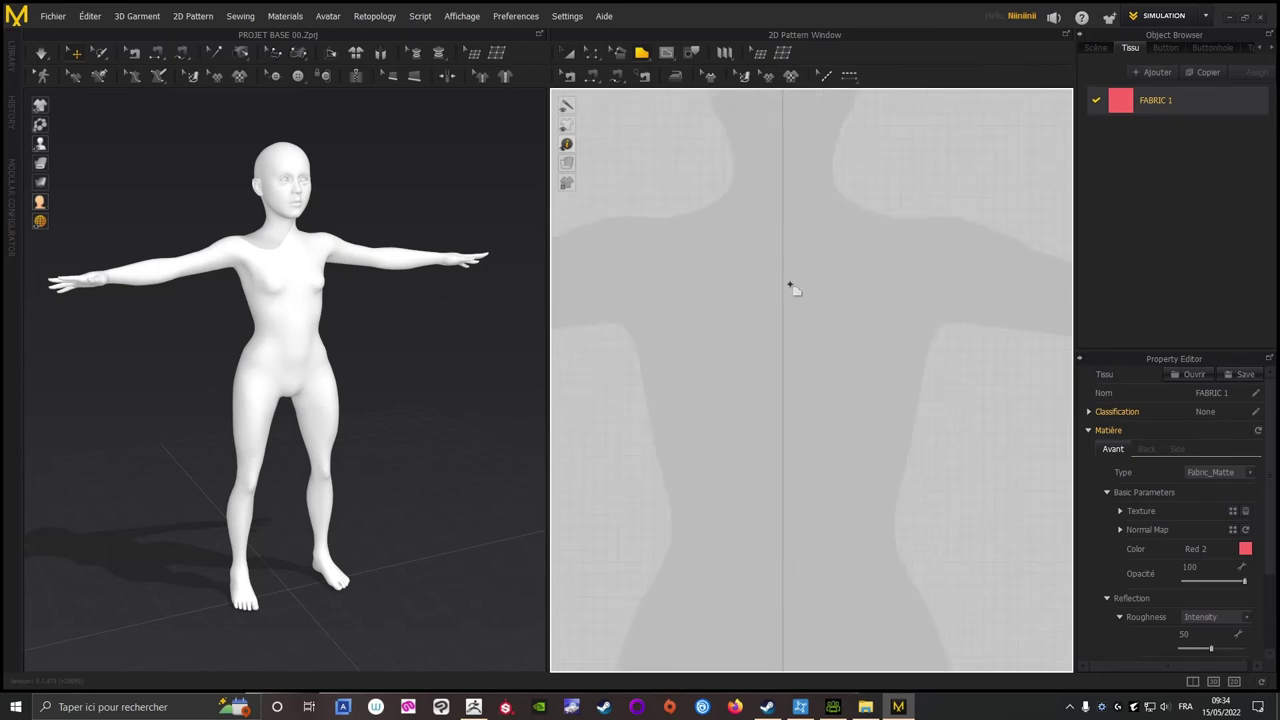
{"action": "middle_click_drag", "start_coordinate": [755, 258], "coordinate": [845, 400]}
{"action": "middle_click_drag", "start_coordinate": [882, 466], "coordinate": [865, 444]}
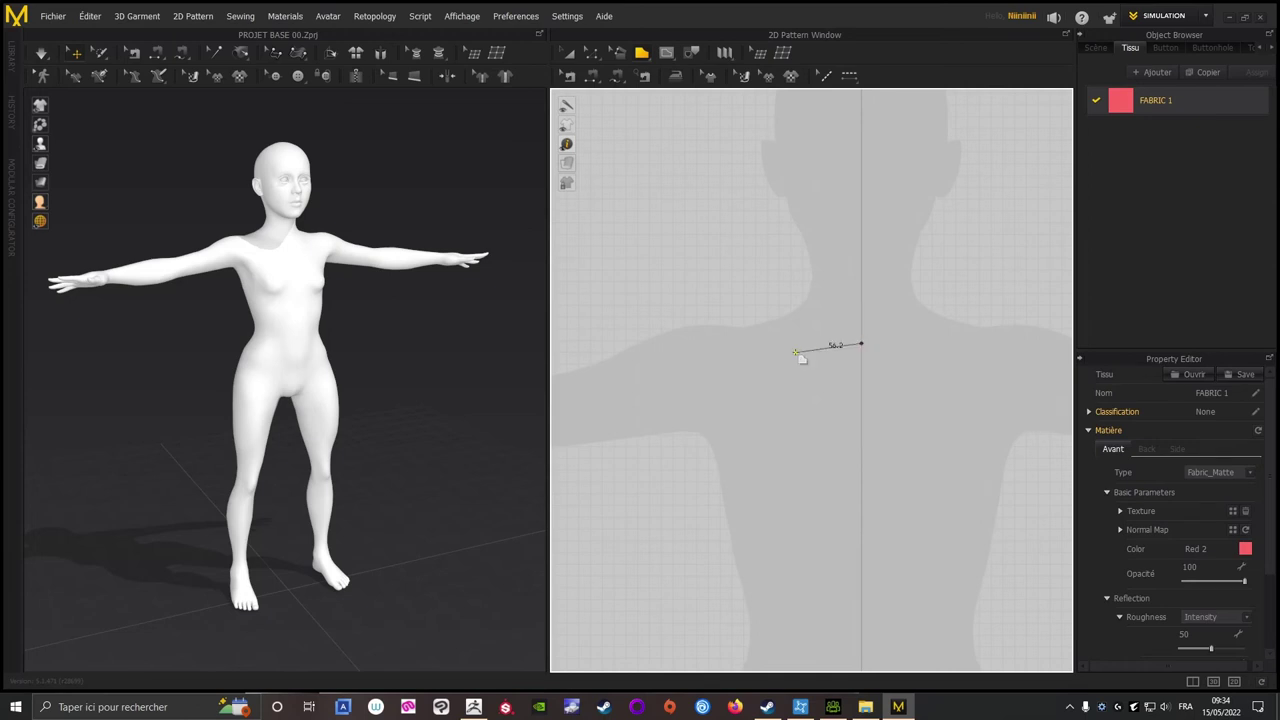
{"action": "left_click", "coordinate": [763, 310]}
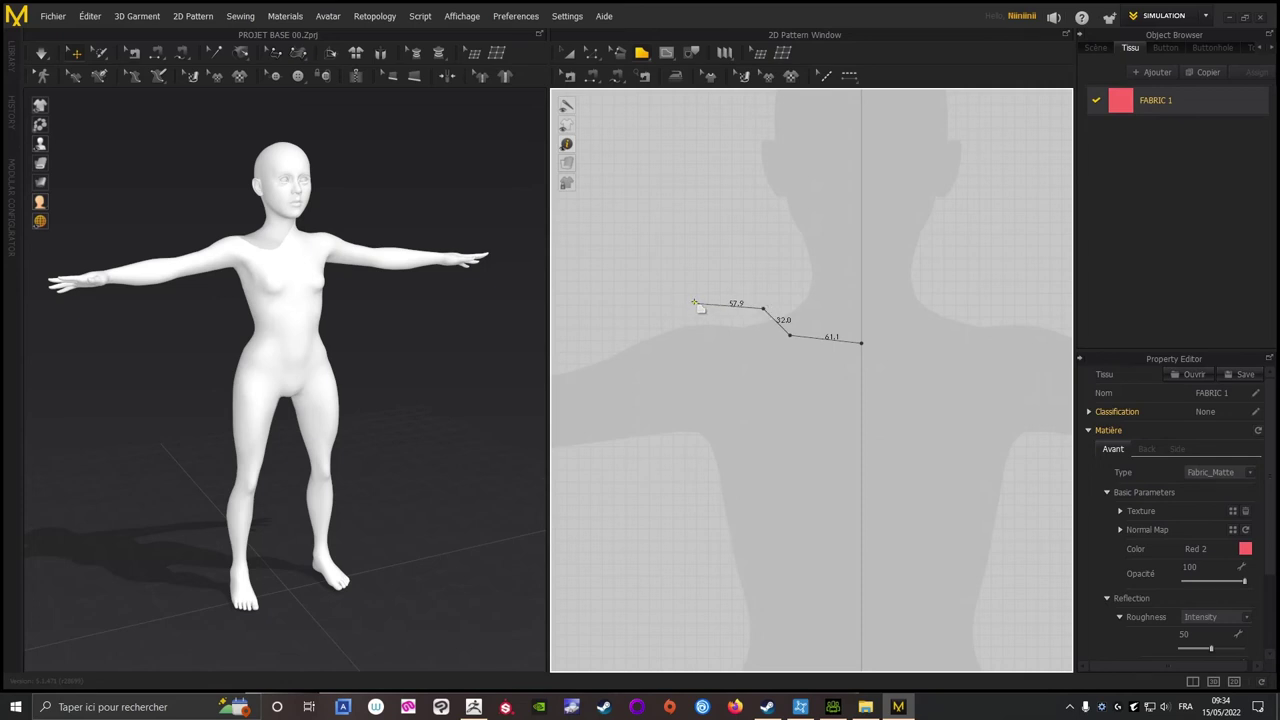
{"action": "left_click", "coordinate": [690, 303]}
{"action": "left_click", "coordinate": [617, 323]}
{"action": "middle_click_drag", "start_coordinate": [617, 323], "coordinate": [754, 299]}
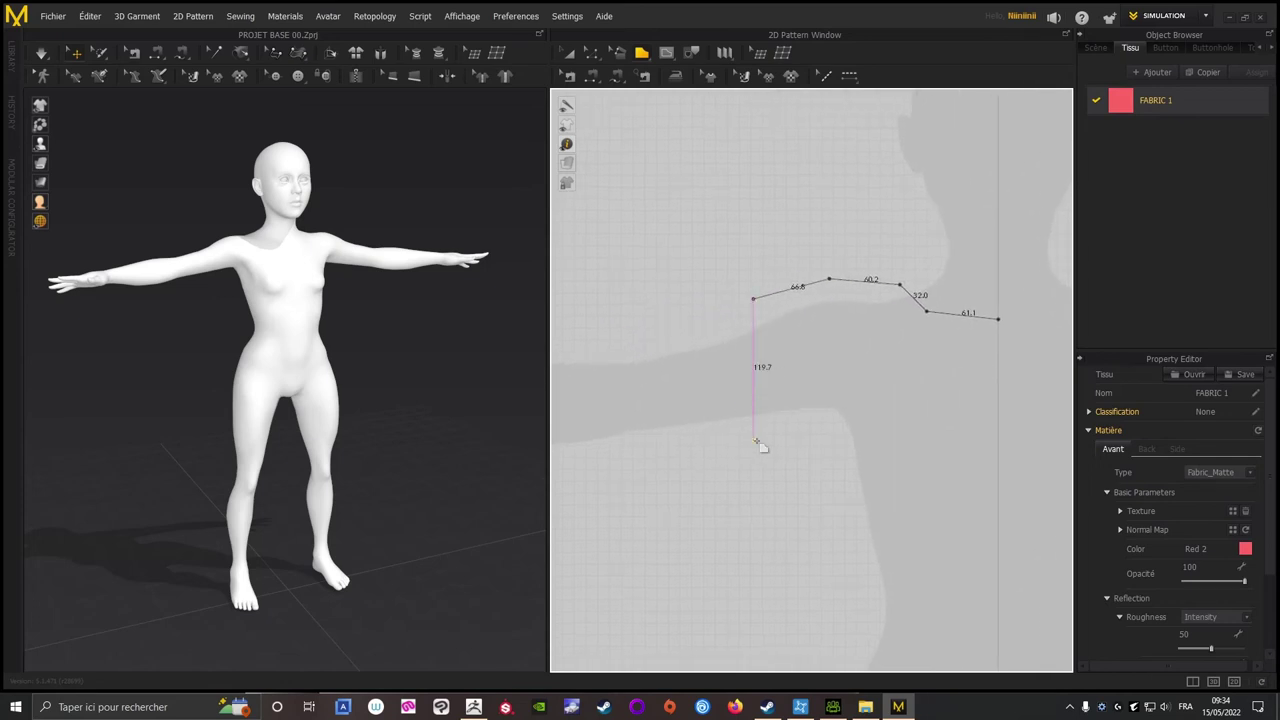
- Continue the outline through the lower sleeve corner, underarm, side seam and hem to the centre line
{"action": "left_click", "coordinate": [768, 445]}
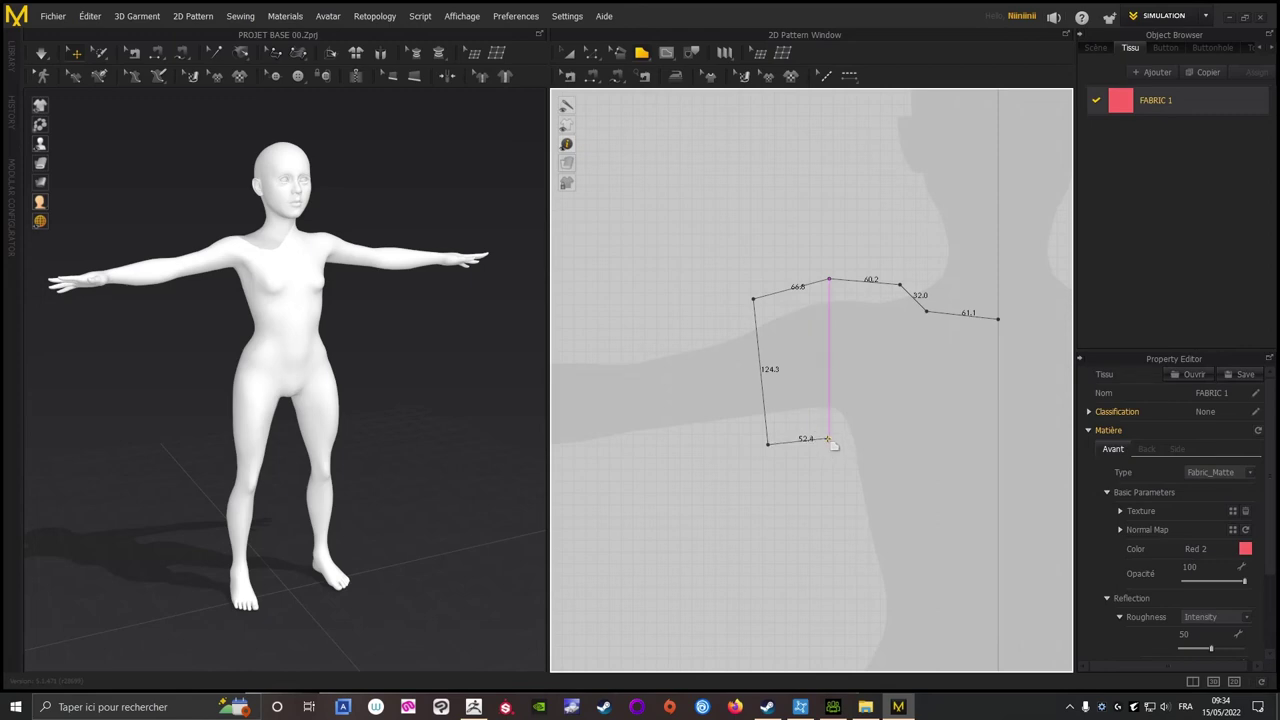
{"action": "left_click", "coordinate": [828, 440]}
{"action": "middle_click_drag", "start_coordinate": [843, 508], "coordinate": [851, 429]}
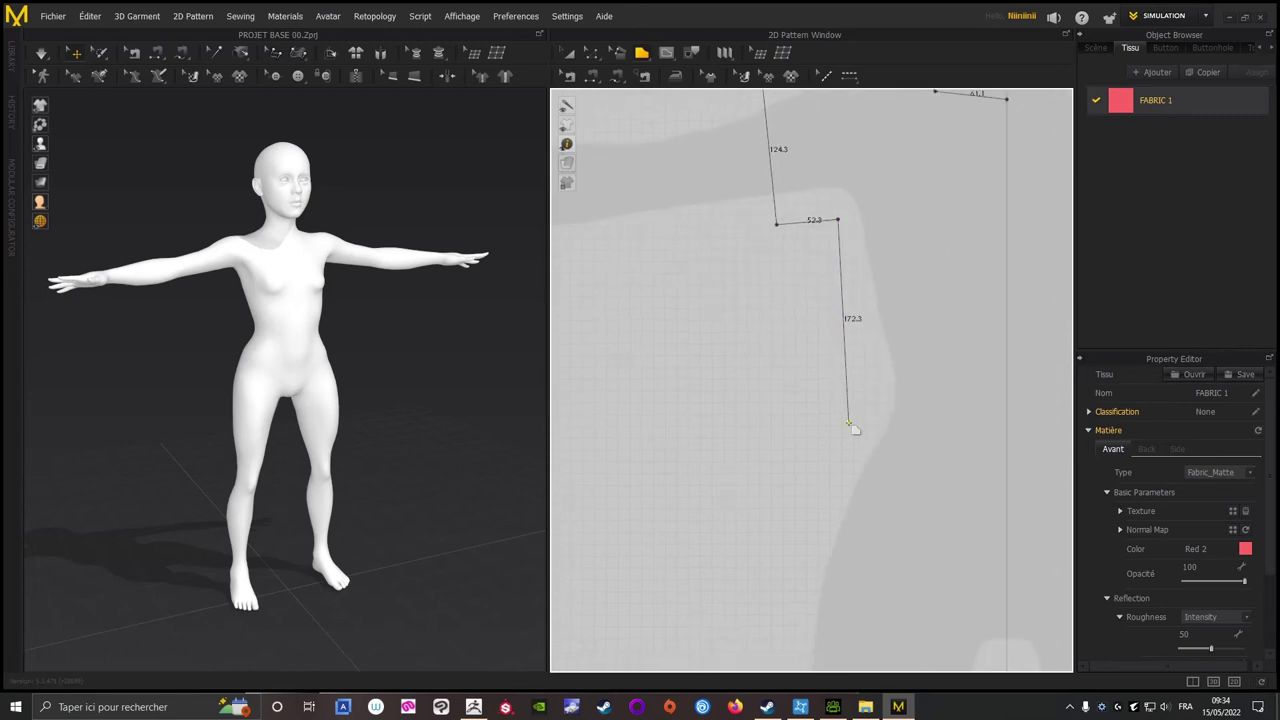
{"action": "scroll", "coordinate": [848, 432], "scroll_direction": "down", "scroll_amount": 3}
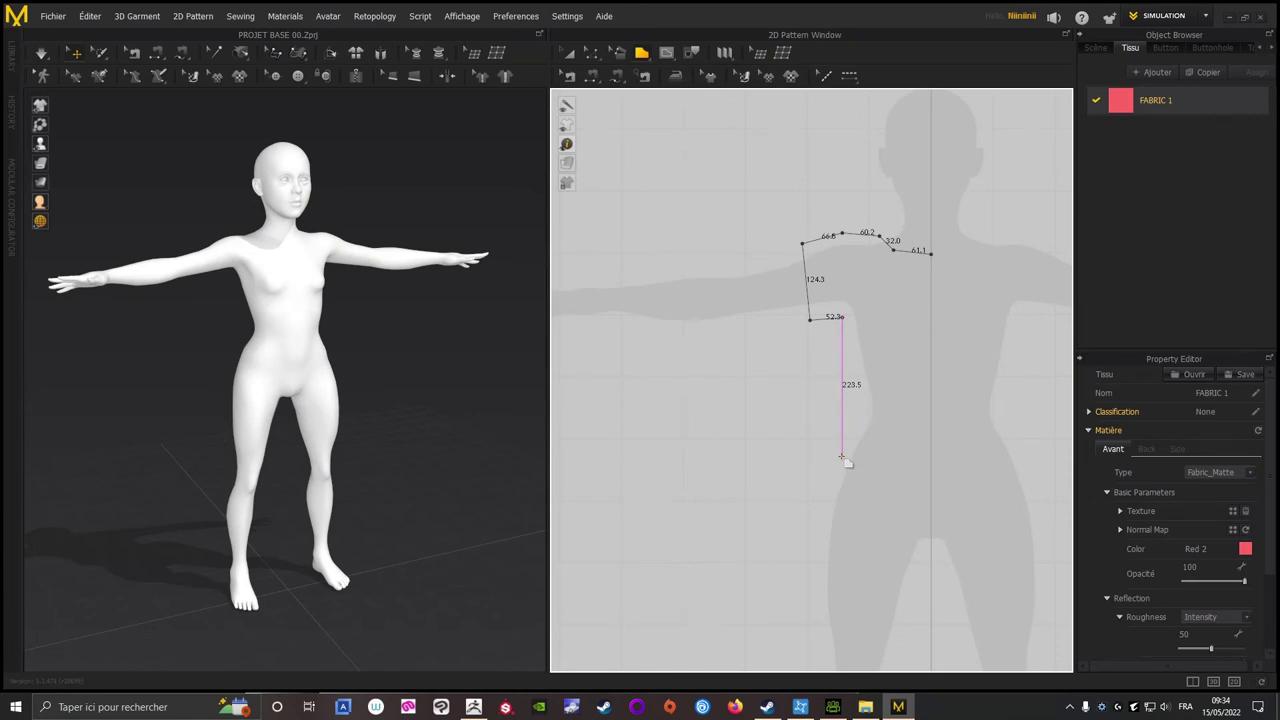
{"action": "left_click", "coordinate": [843, 457]}
{"action": "left_click", "coordinate": [930, 457]}
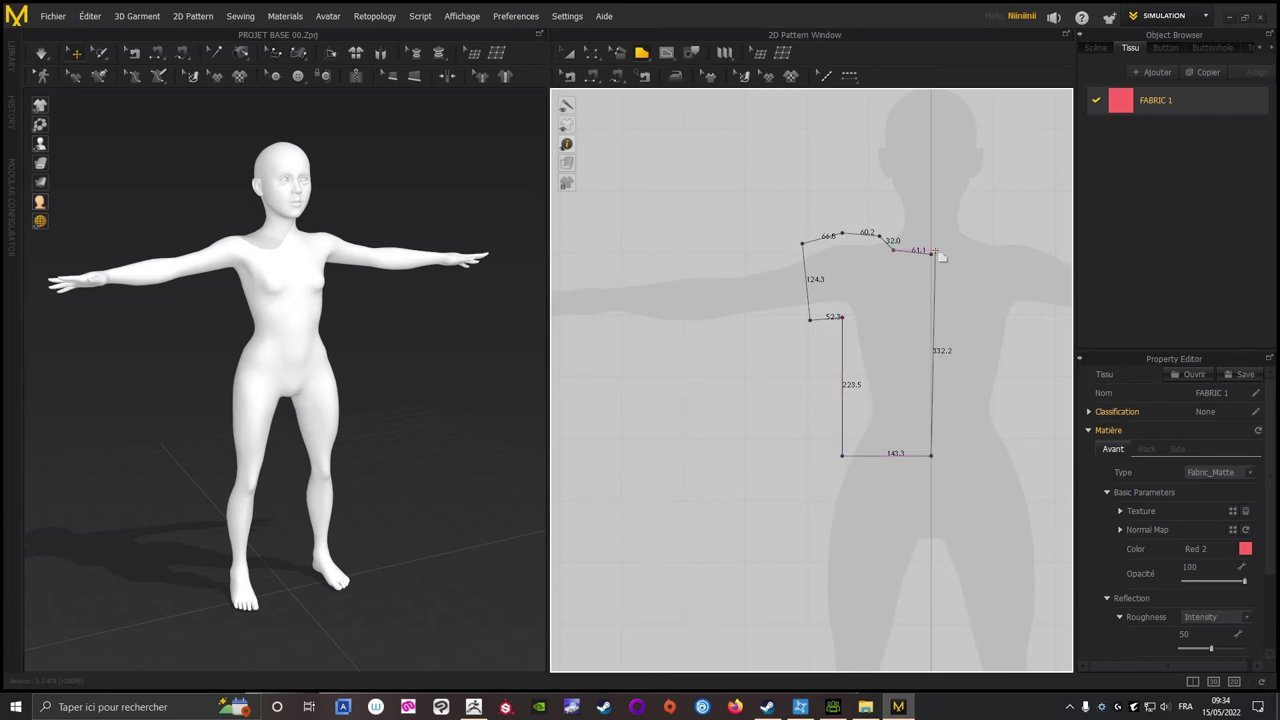
- Close the outline into a pattern piece and add a mirrored sewn copy beside it
{"action": "left_click", "coordinate": [572, 56]}
{"action": "right_click", "coordinate": [840, 317]}
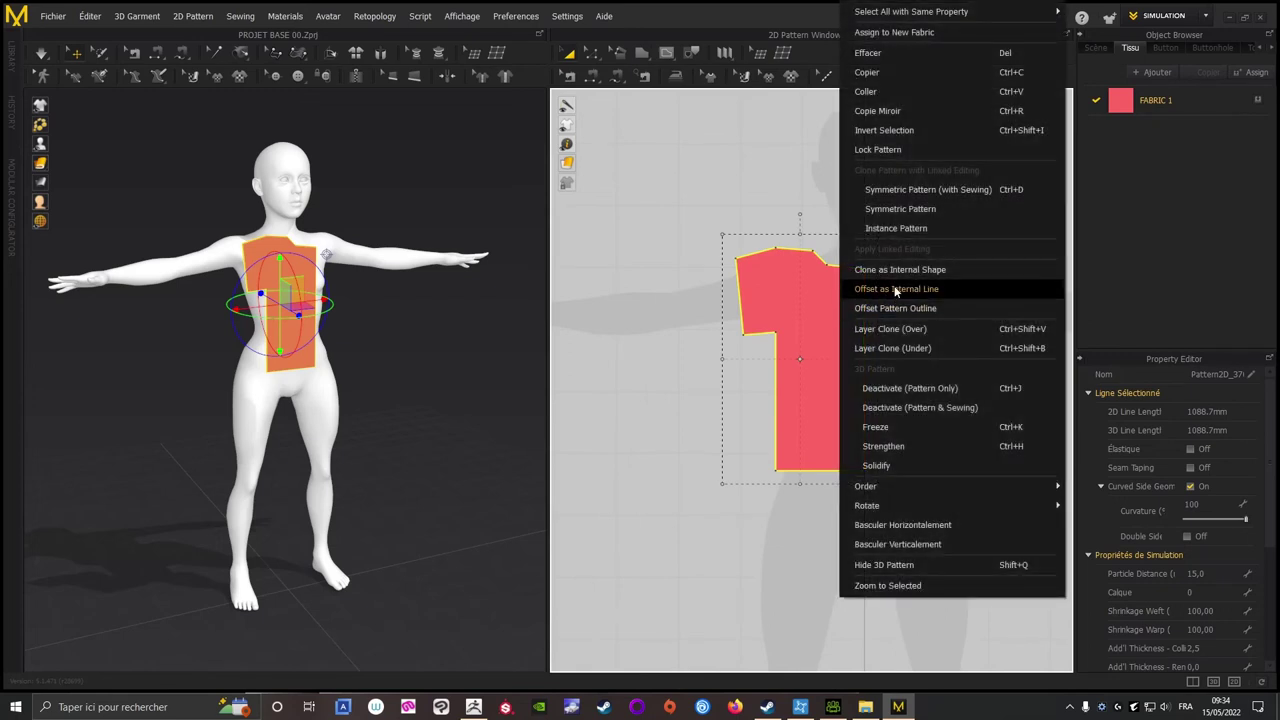
{"action": "left_click", "coordinate": [920, 190]}
{"action": "left_click", "coordinate": [958, 360]}
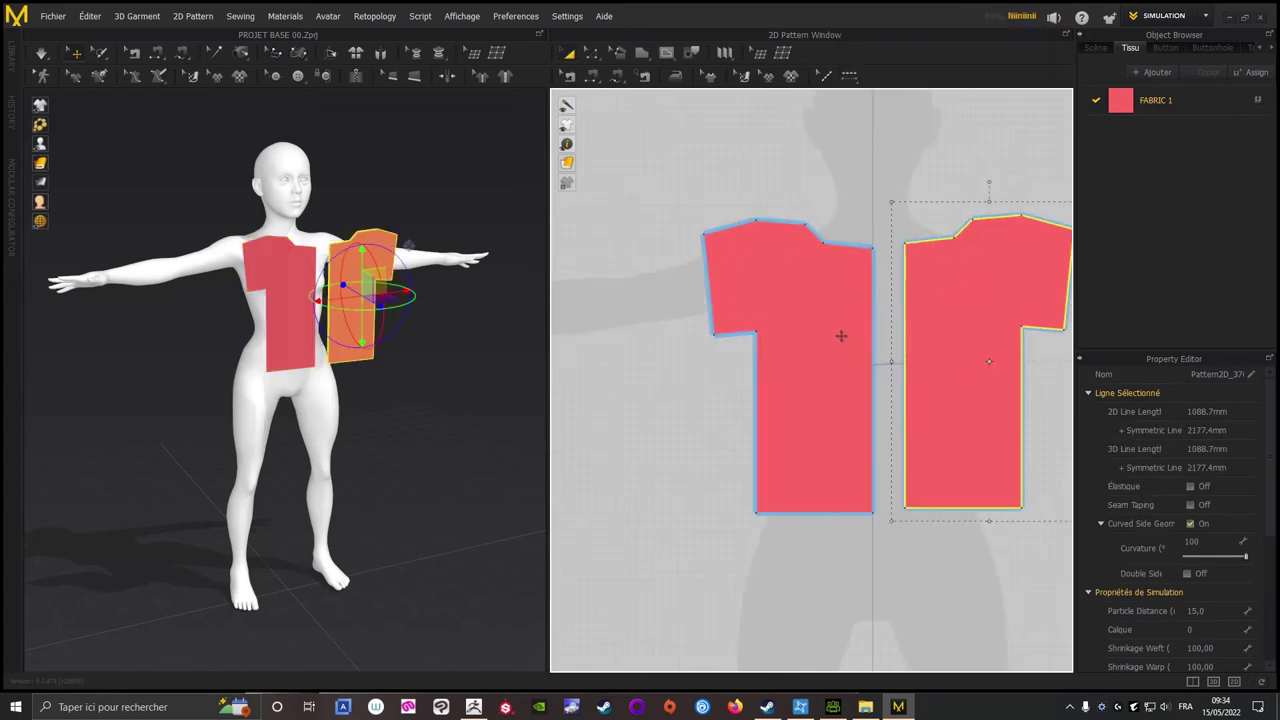
- Butt the right shirt half against the left and enable Remesh on both pieces
{"action": "scroll", "coordinate": [840, 332], "scroll_direction": "up", "scroll_amount": 3}
{"action": "left_click_drag", "start_coordinate": [848, 289], "coordinate": [783, 302]}
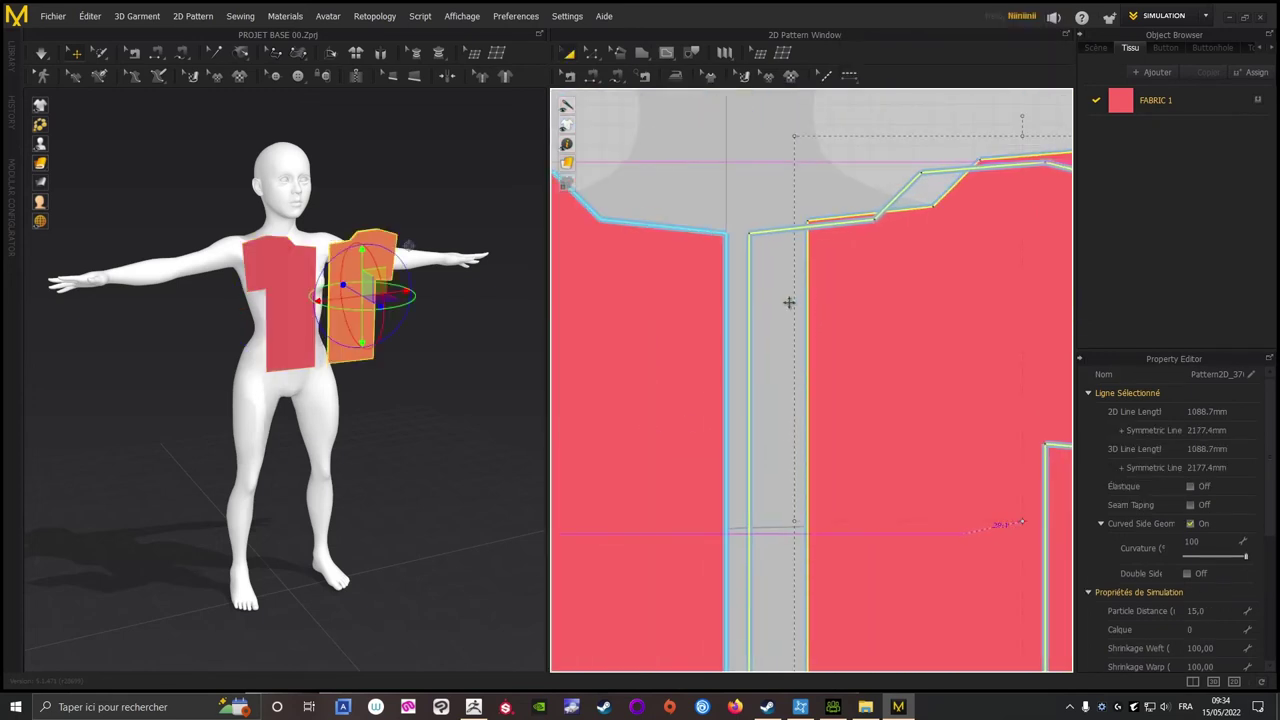
{"action": "scroll", "coordinate": [832, 366], "scroll_direction": "down", "scroll_amount": 5}
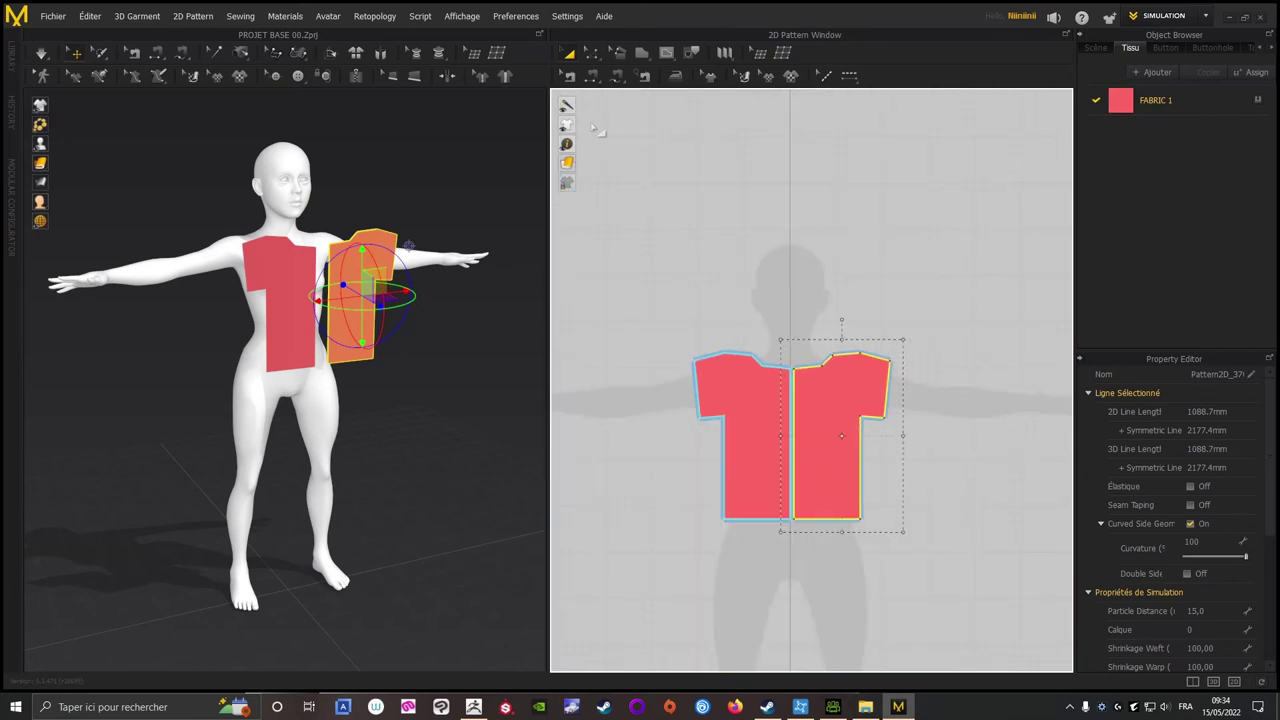
{"action": "left_click_drag", "start_coordinate": [951, 251], "coordinate": [655, 640]}
{"action": "scroll", "coordinate": [1176, 560], "scroll_direction": "down", "scroll_amount": 5}
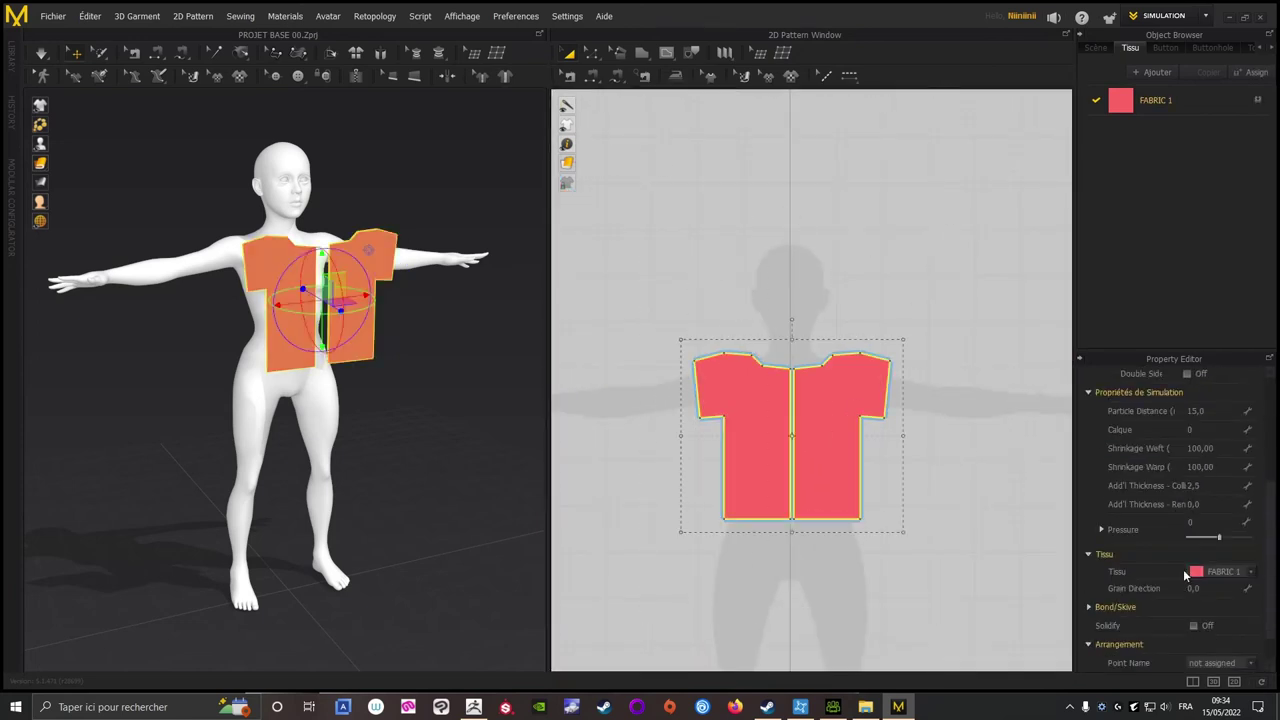
{"action": "left_click", "coordinate": [1193, 662]}
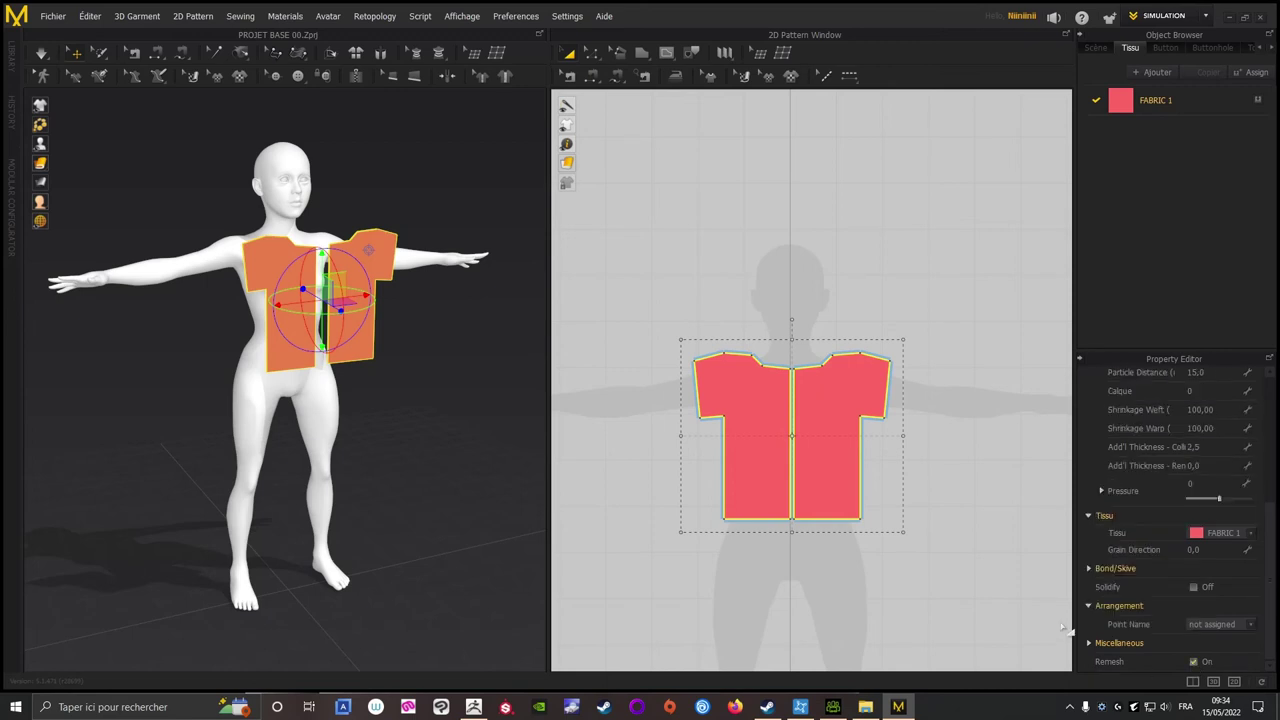
- Copy both shirt halves and paste the duplicate pair beside the originals
{"action": "left_click", "coordinate": [966, 368]}
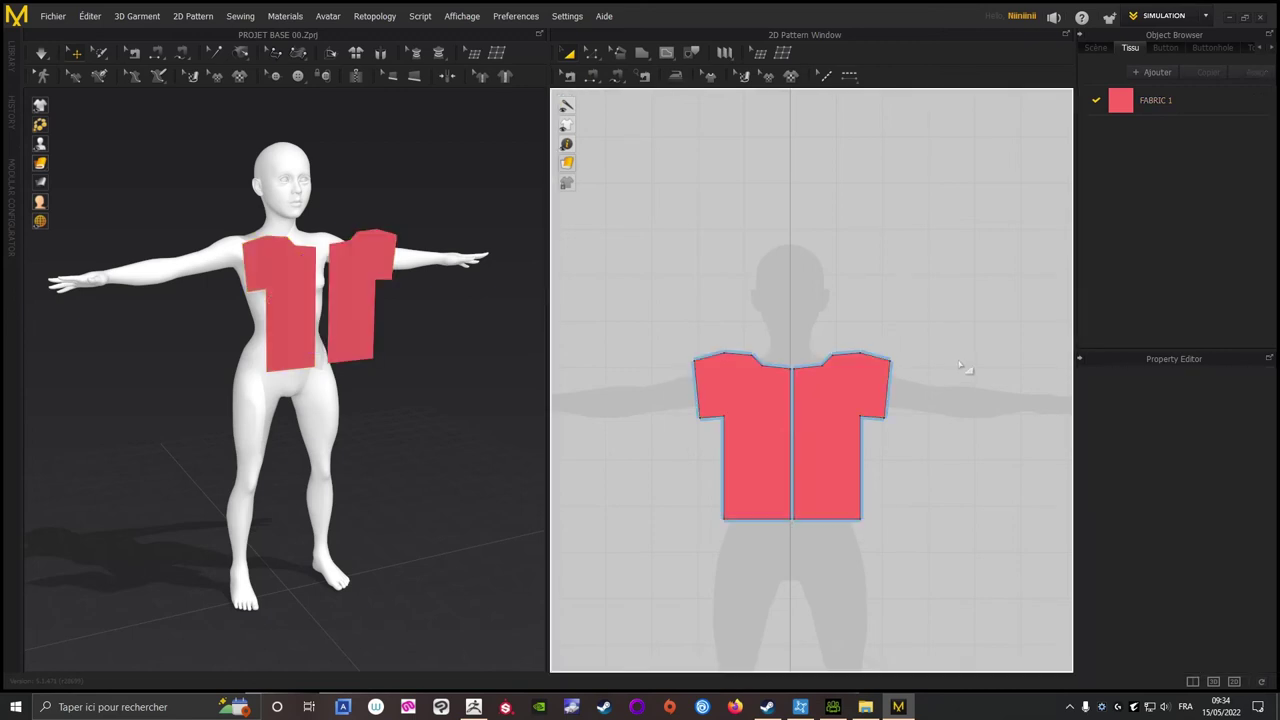
{"action": "middle_click_drag", "start_coordinate": [929, 323], "coordinate": [897, 254]}
{"action": "left_click_drag", "start_coordinate": [651, 546], "coordinate": [651, 546]}
{"action": "right_click", "coordinate": [825, 353]}
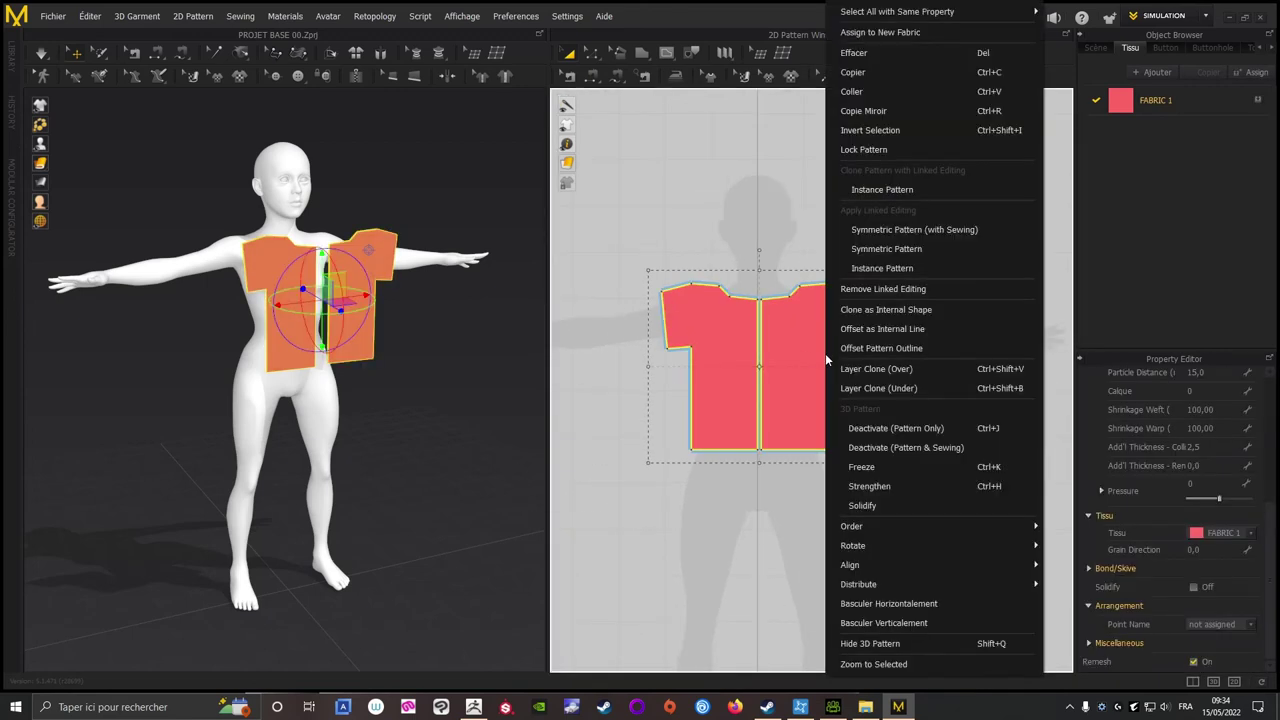
{"action": "left_click", "coordinate": [866, 76]}
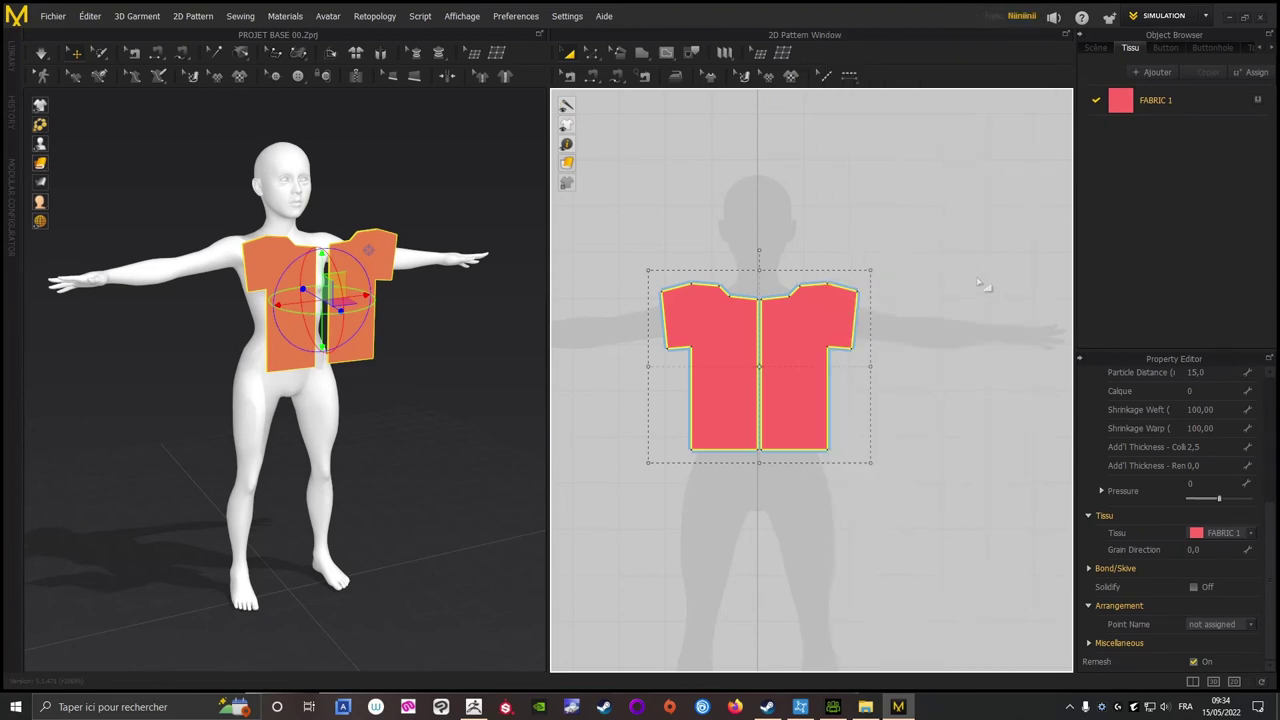
{"action": "right_click", "coordinate": [990, 287]}
{"action": "left_click", "coordinate": [1005, 305]}
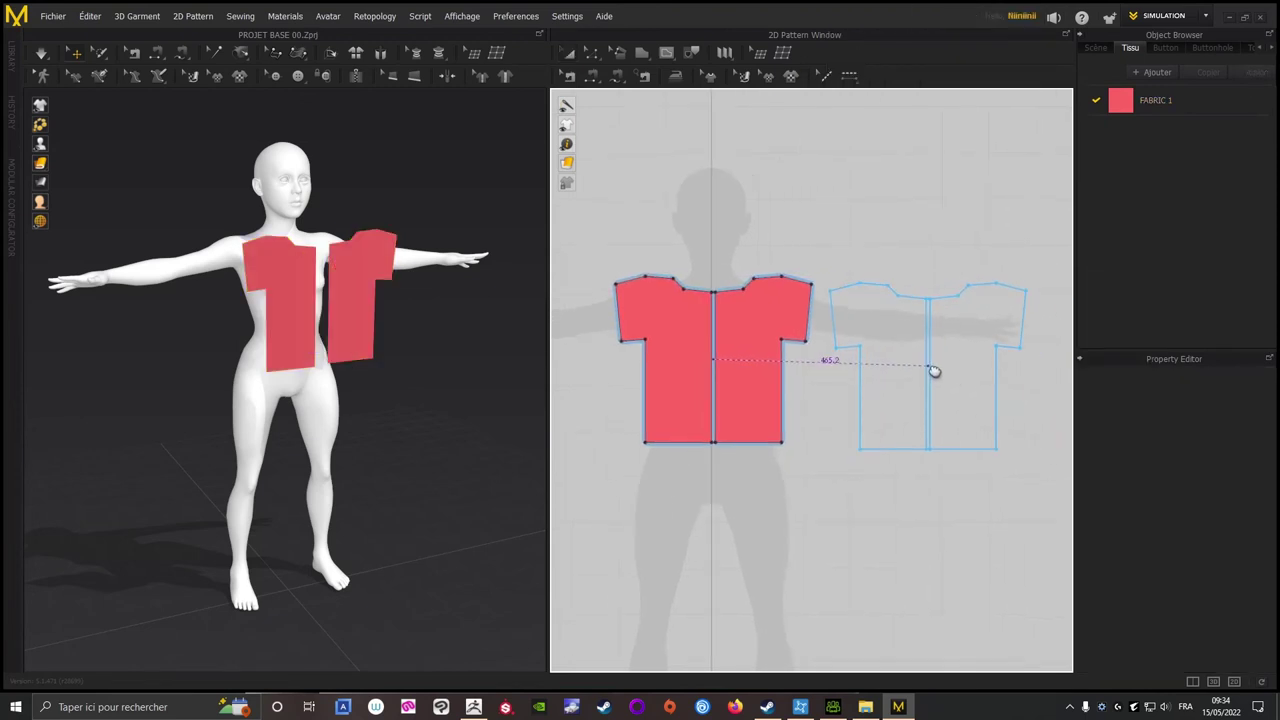
{"action": "left_click", "coordinate": [896, 404]}
{"action": "scroll", "coordinate": [826, 350], "scroll_direction": "up", "scroll_amount": 5}
- From a side view, flip the copied shirt pieces horizontally
{"action": "scroll", "coordinate": [835, 400], "scroll_direction": "down", "scroll_amount": 2}
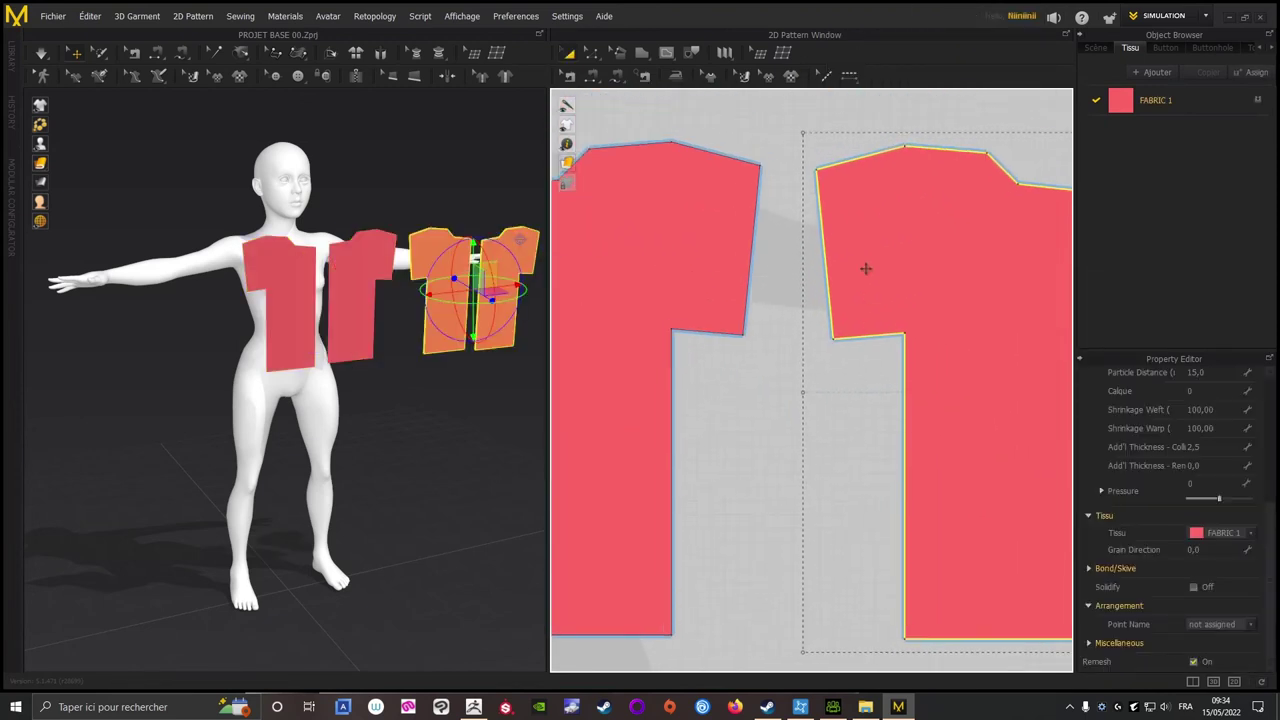
{"action": "scroll", "coordinate": [812, 447], "scroll_direction": "down", "scroll_amount": 2}
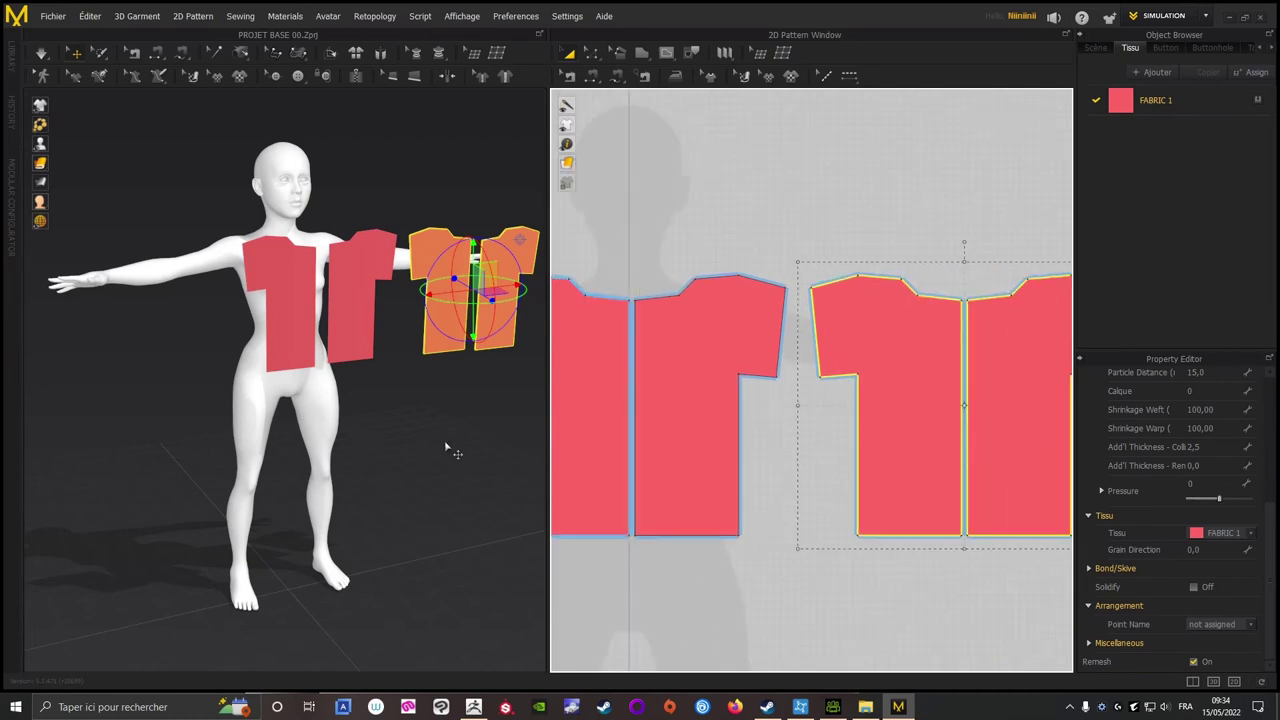
{"action": "scroll", "coordinate": [449, 449], "scroll_direction": "up", "scroll_amount": 2}
{"action": "right_click_drag", "start_coordinate": [351, 455], "coordinate": [329, 526]}
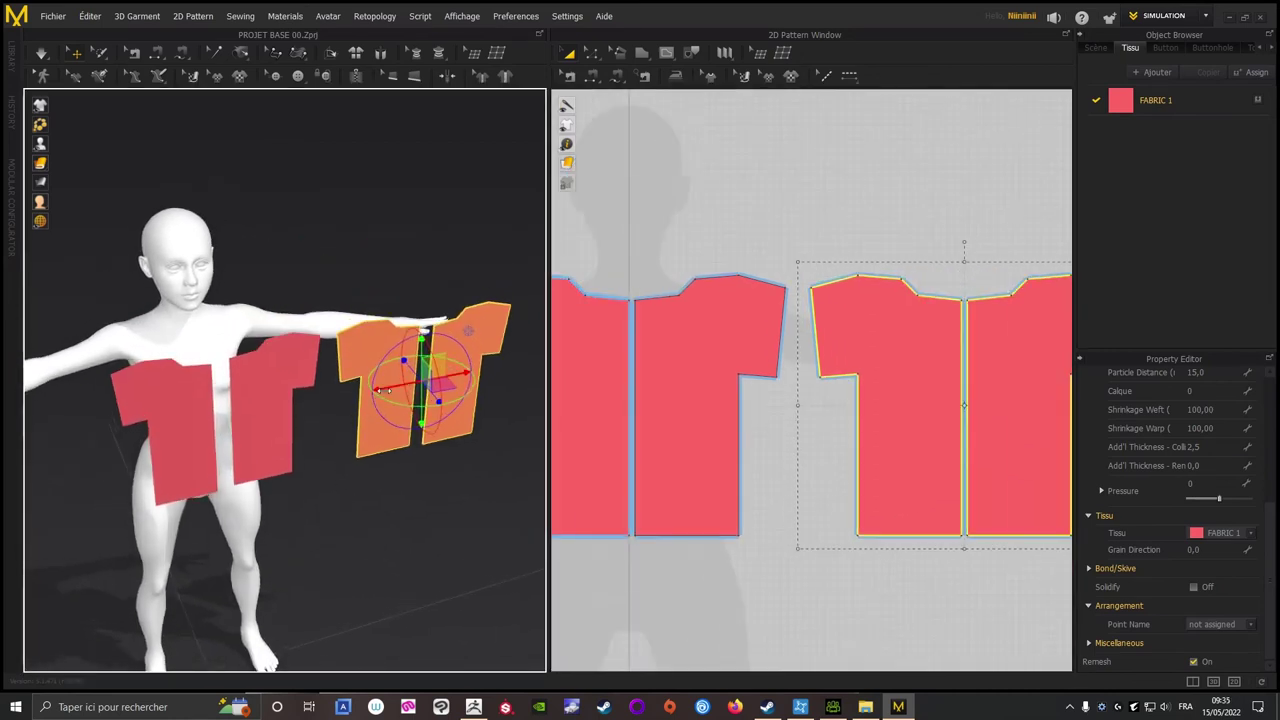
{"action": "right_click_drag", "start_coordinate": [383, 388], "coordinate": [220, 443]}
{"action": "mouse_move", "coordinate": [343, 614]}
{"action": "right_mouse_down"}
{"action": "mouse_move", "coordinate": [444, 502]}
{"action": "mouse_move", "coordinate": [203, 385]}
{"action": "mouse_move", "coordinate": [345, 398]}
{"action": "right_mouse_up"}
{"action": "right_click", "coordinate": [338, 392]}
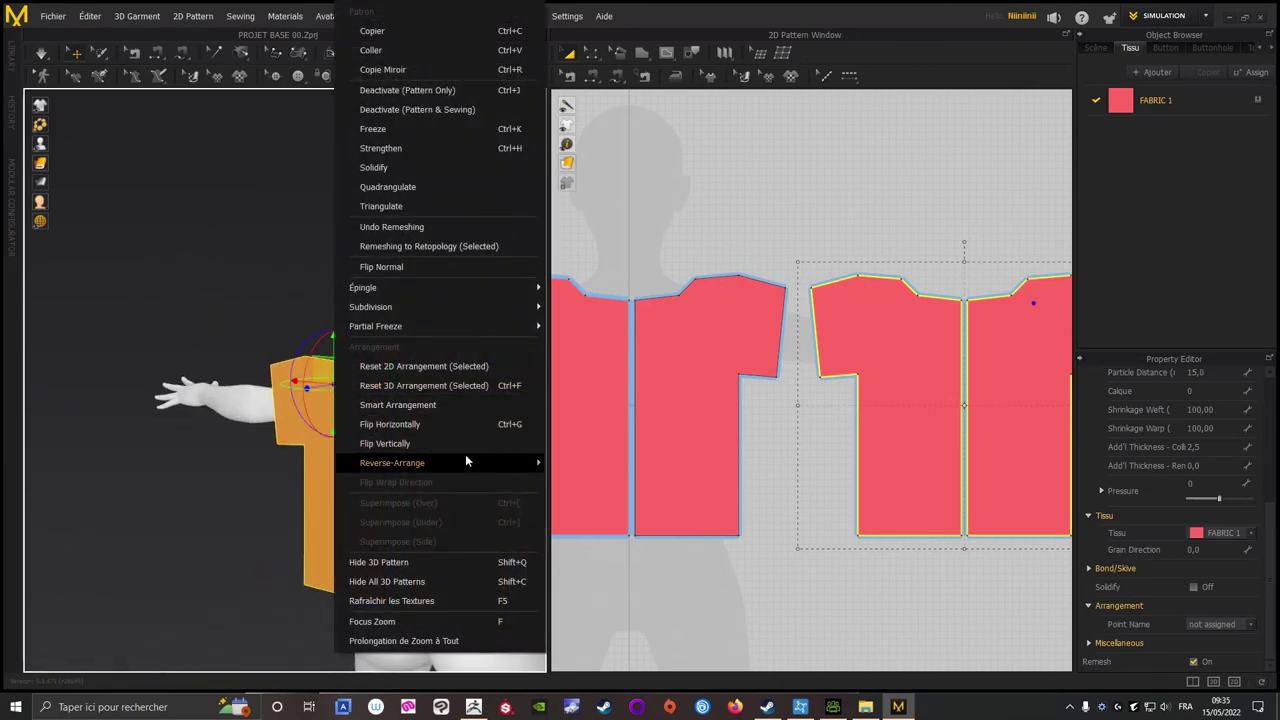
{"action": "left_click", "coordinate": [413, 427]}
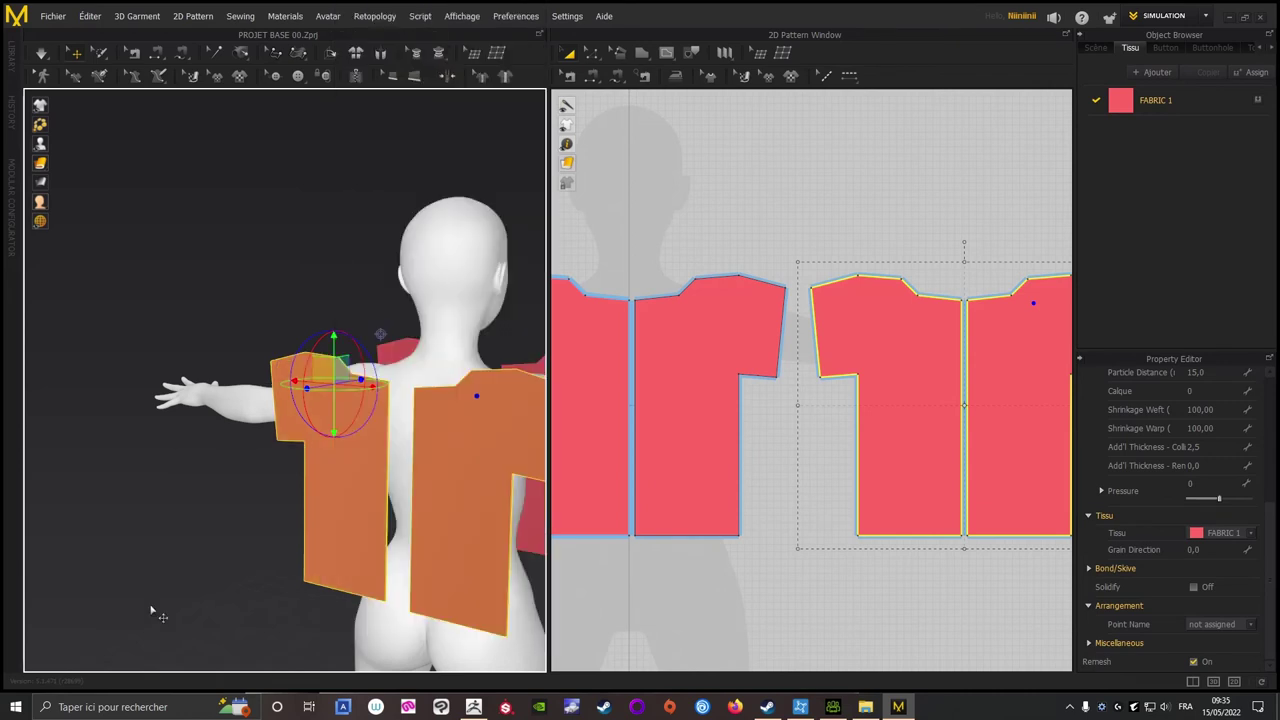
- Check from behind that the back panel and front halves sit correctly around the avatar
{"action": "mouse_move", "coordinate": [160, 612]}
{"action": "right_mouse_down"}
{"action": "mouse_move", "coordinate": [167, 513]}
{"action": "mouse_move", "coordinate": [139, 548]}
{"action": "mouse_move", "coordinate": [691, 210]}
{"action": "right_mouse_up"}
{"action": "scroll", "coordinate": [691, 210], "scroll_direction": "up", "scroll_amount": 2}
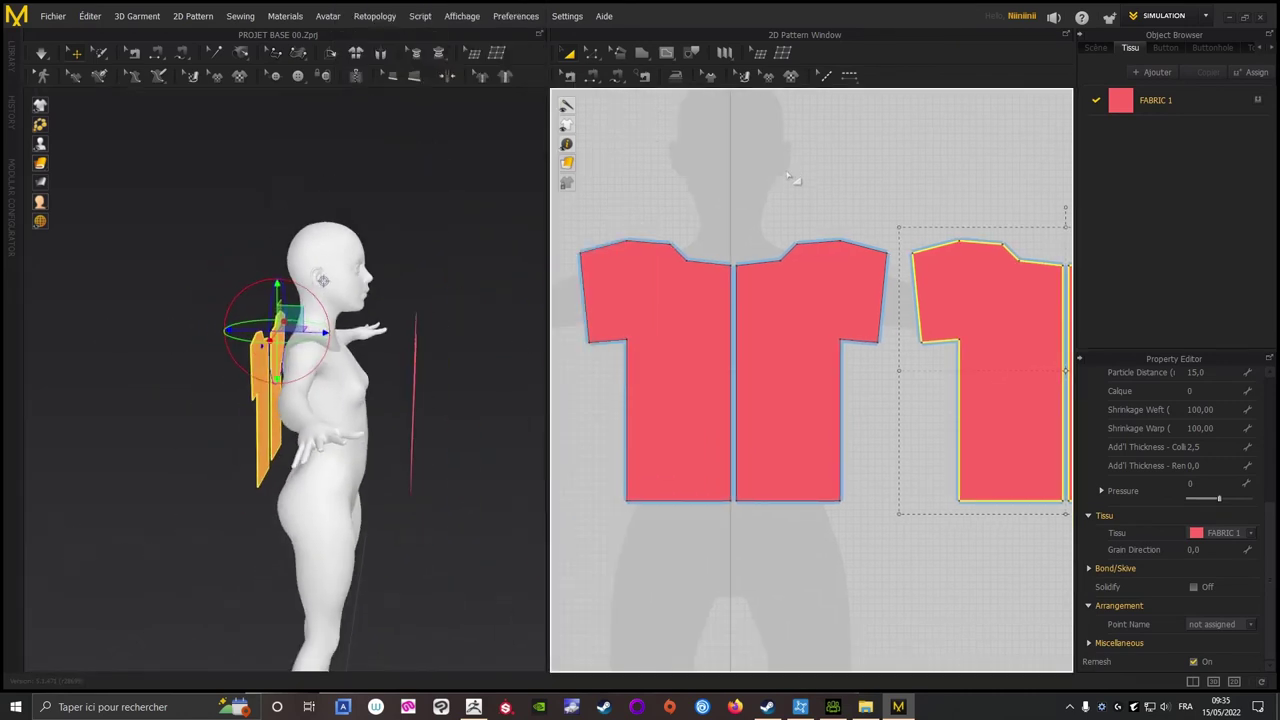
{"action": "left_click", "coordinate": [729, 205]}
{"action": "scroll", "coordinate": [729, 205], "scroll_direction": "down", "scroll_amount": 1}
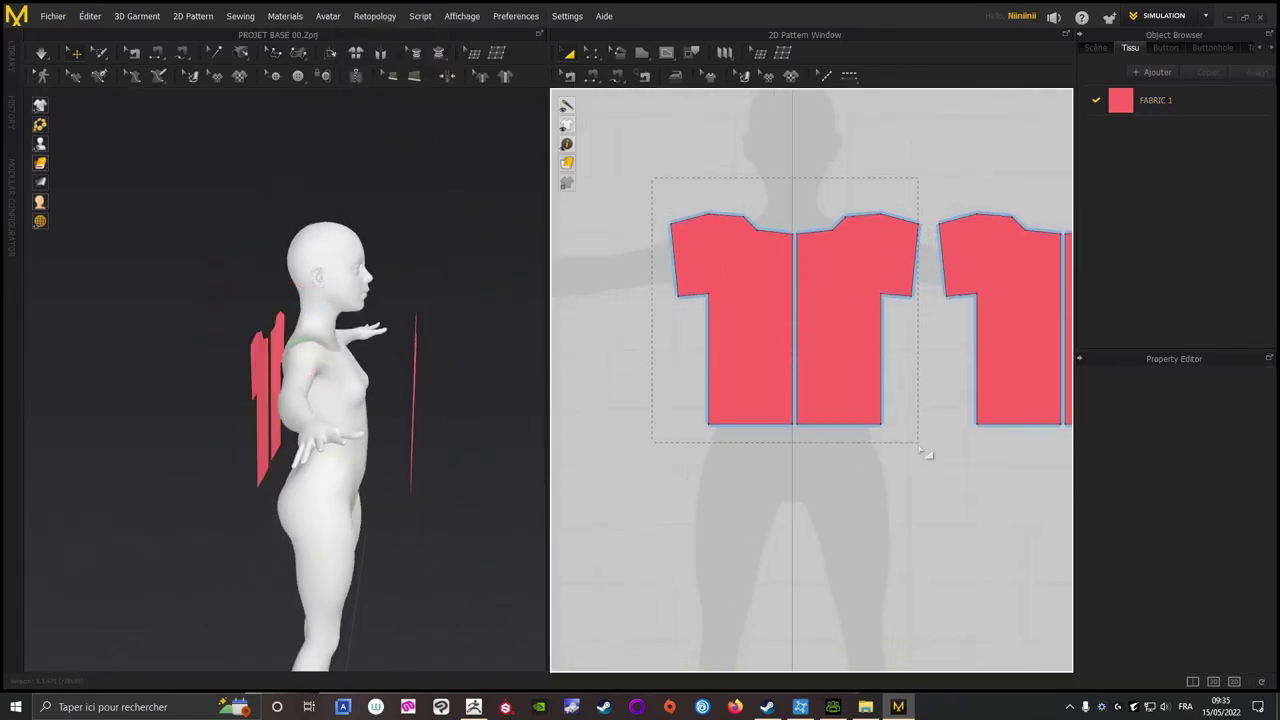
{"action": "left_click_drag", "start_coordinate": [925, 453], "coordinate": [927, 455]}
{"action": "right_click_drag", "start_coordinate": [514, 477], "coordinate": [491, 329]}
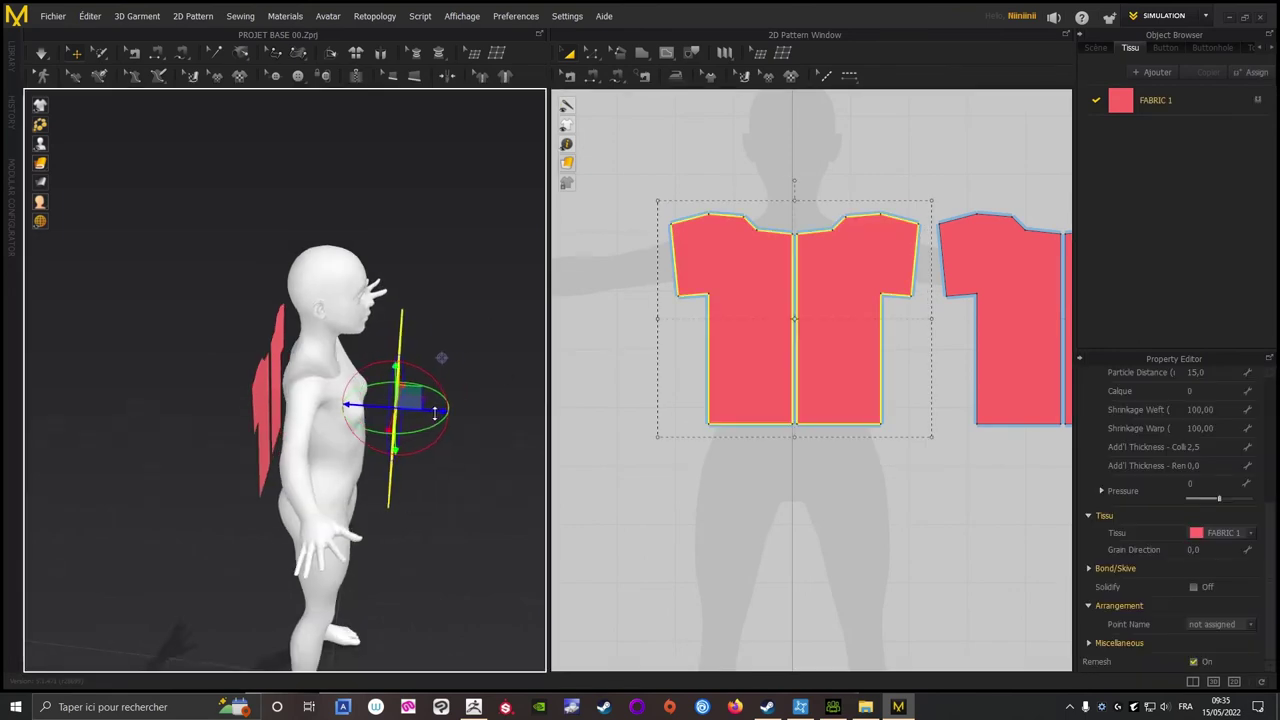
{"action": "left_click", "coordinate": [654, 300]}
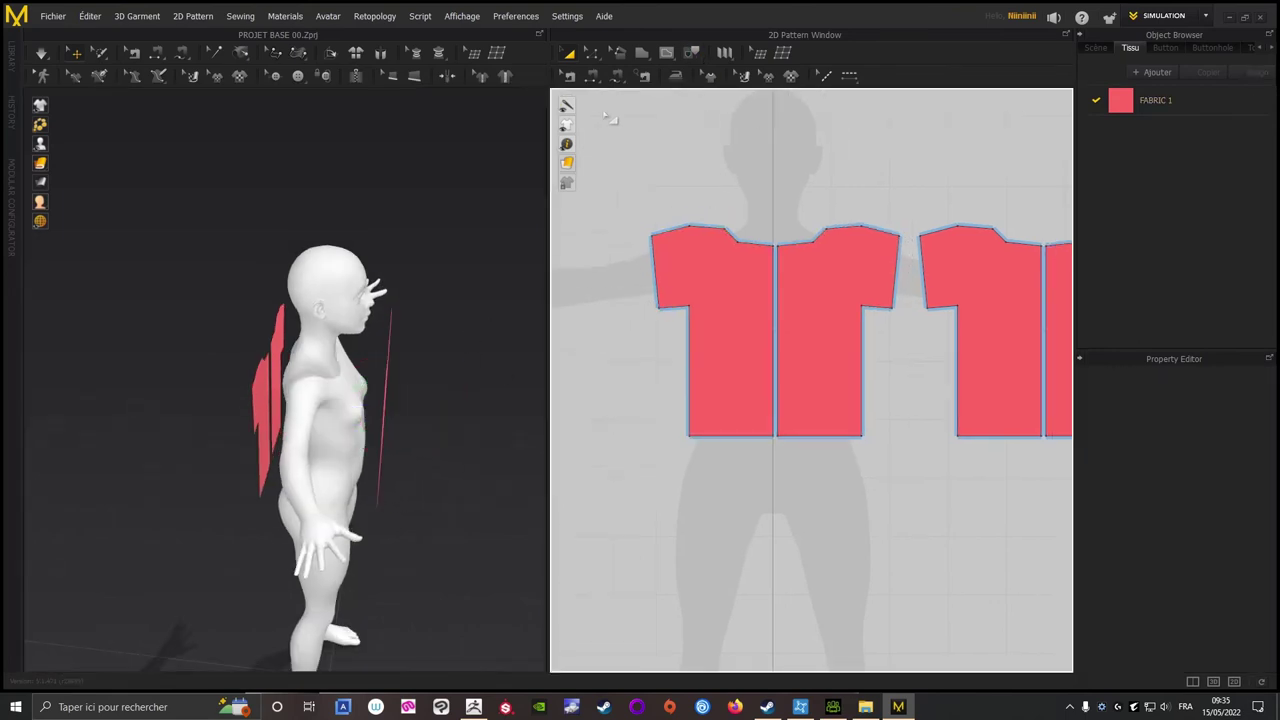
- Sew the front and back shoulder edges together with Segment Sewing
{"action": "left_click", "coordinate": [593, 77]}
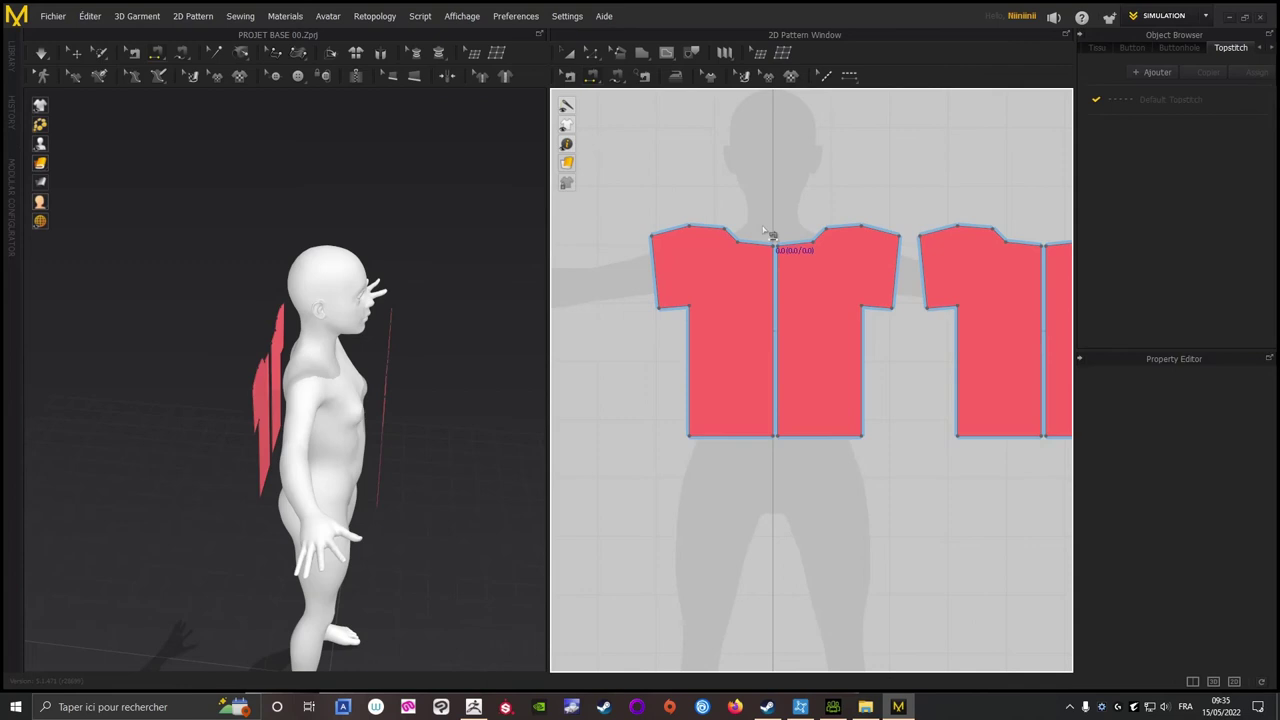
{"action": "left_click", "coordinate": [775, 288]}
{"action": "mouse_move", "coordinate": [923, 390]}
{"action": "middle_mouse_down"}
{"action": "mouse_move", "coordinate": [793, 376]}
{"action": "mouse_move", "coordinate": [850, 391]}
{"action": "middle_mouse_up"}
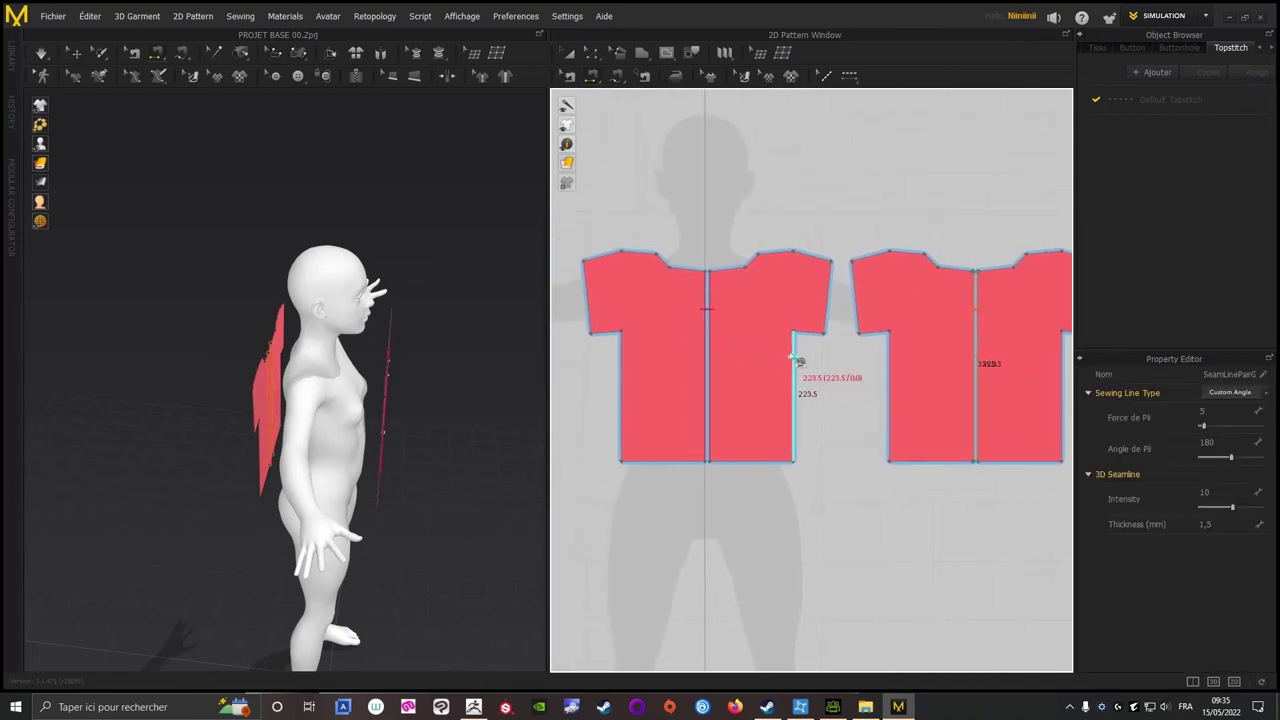
{"action": "scroll", "coordinate": [757, 206], "scroll_direction": "up", "scroll_amount": 2}
{"action": "scroll", "coordinate": [734, 320], "scroll_direction": "up", "scroll_amount": 3}
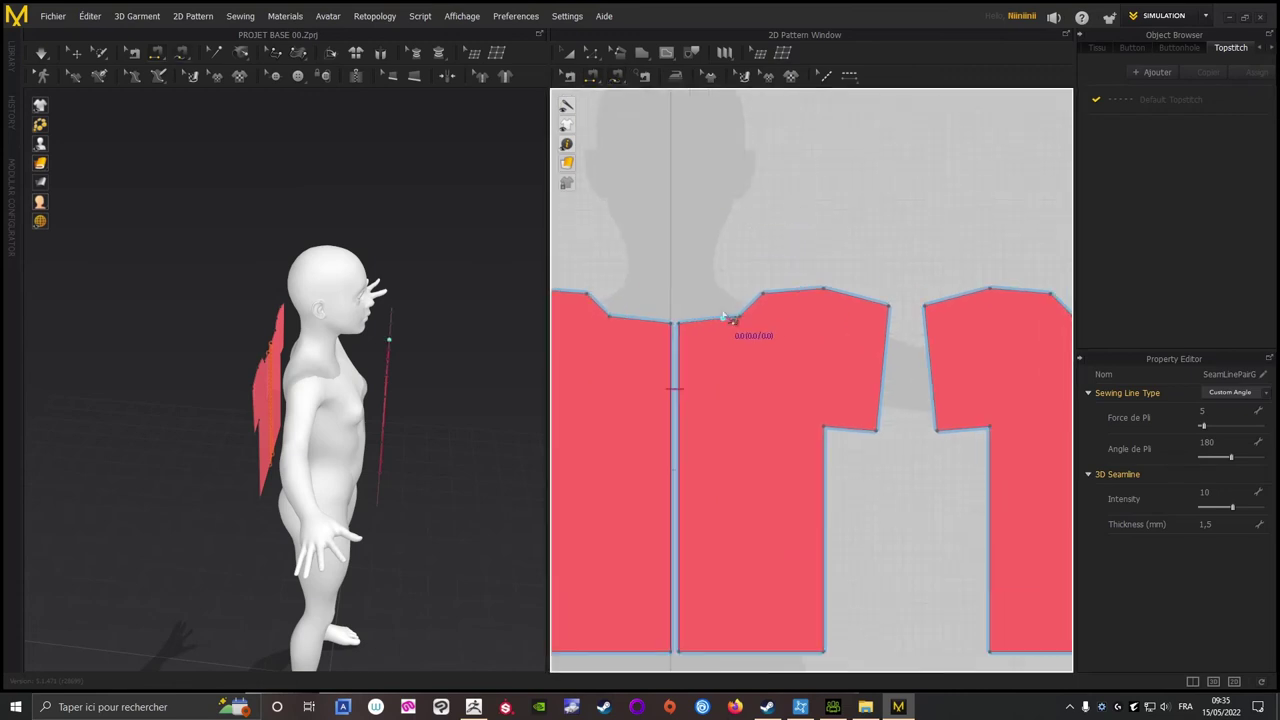
{"action": "middle_click_drag", "start_coordinate": [751, 263], "coordinate": [730, 255]}
{"action": "left_click", "coordinate": [746, 257]}
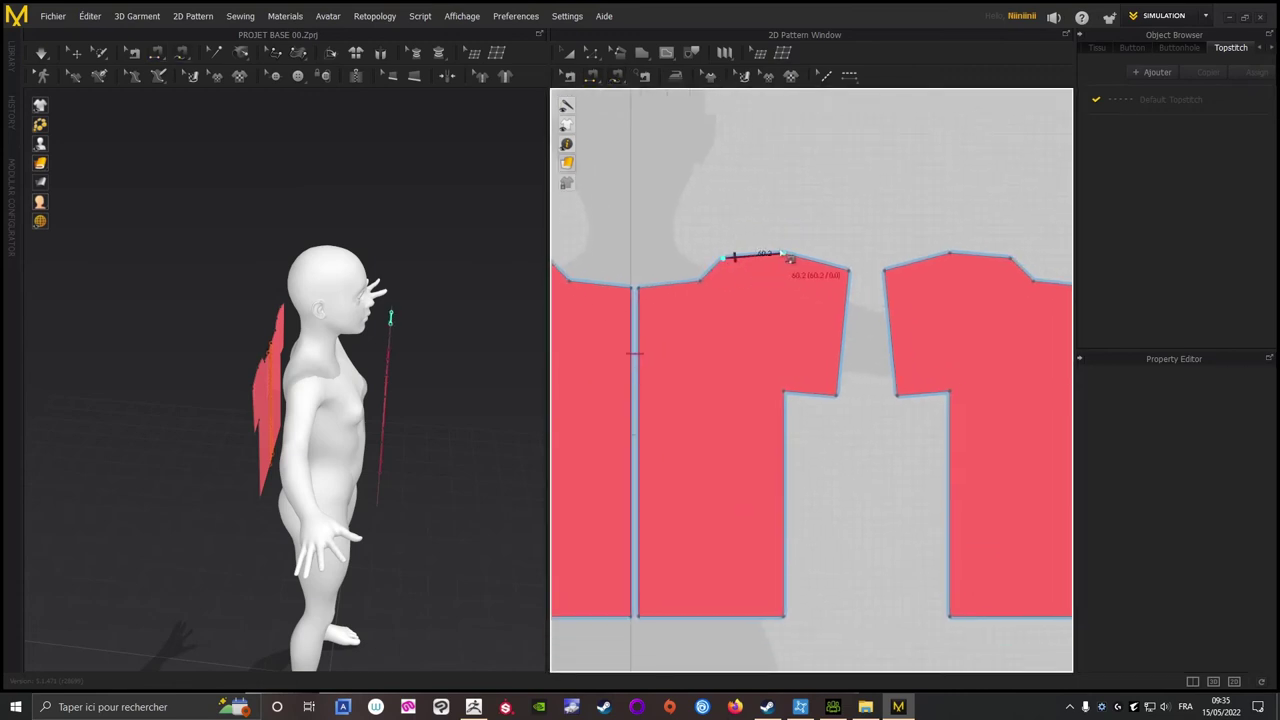
{"action": "left_click", "coordinate": [850, 274]}
{"action": "middle_click_drag", "start_coordinate": [853, 280], "coordinate": [795, 247]}
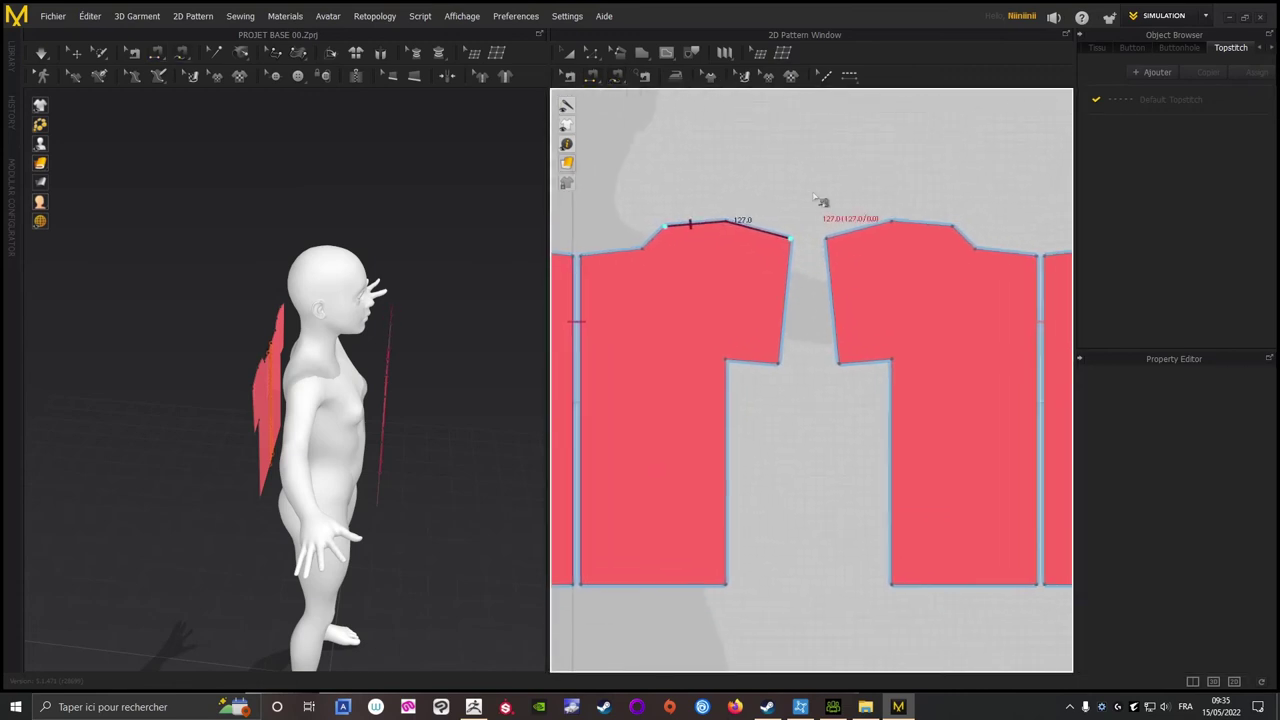
{"action": "left_click", "coordinate": [952, 225]}
{"action": "left_click", "coordinate": [838, 244]}
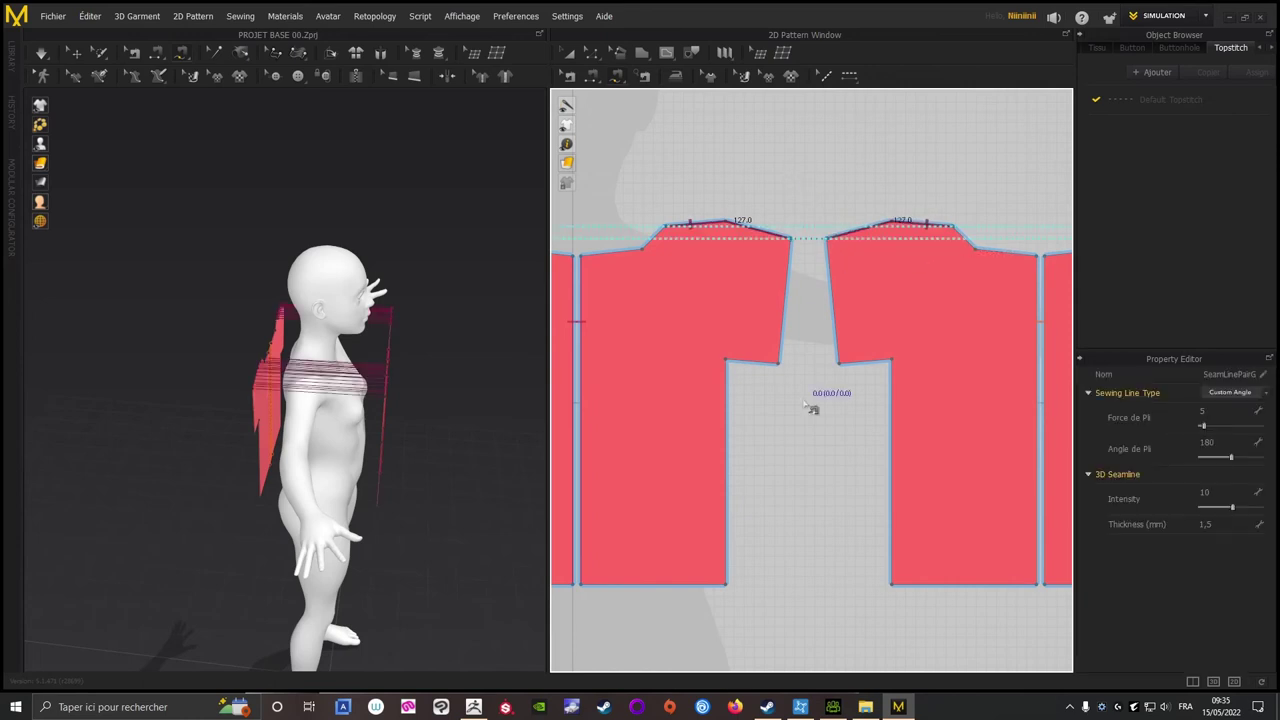
- Sew the front and back side seams from armhole to hem, then return to Select
{"action": "mouse_move", "coordinate": [811, 409]}
{"action": "middle_mouse_down"}
{"action": "mouse_move", "coordinate": [875, 351]}
{"action": "mouse_move", "coordinate": [848, 308]}
{"action": "middle_mouse_up"}
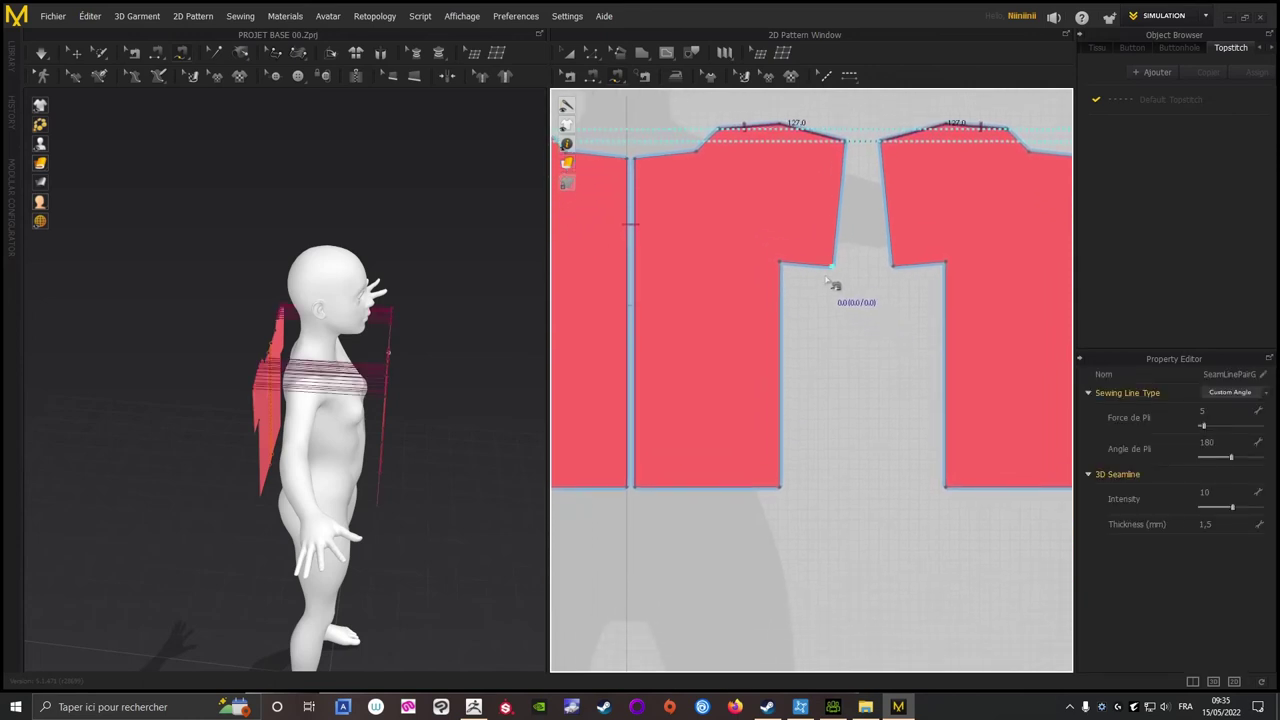
{"action": "left_click", "coordinate": [832, 265]}
{"action": "left_click", "coordinate": [778, 487]}
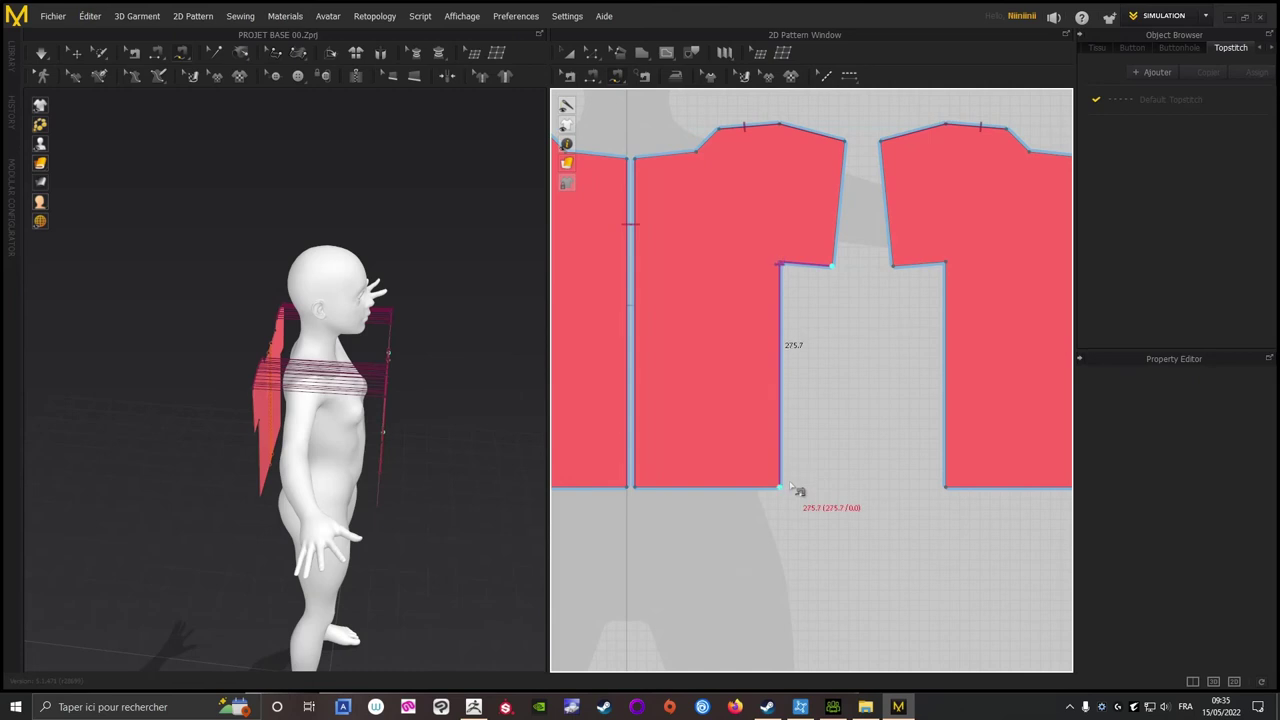
{"action": "left_click", "coordinate": [901, 267]}
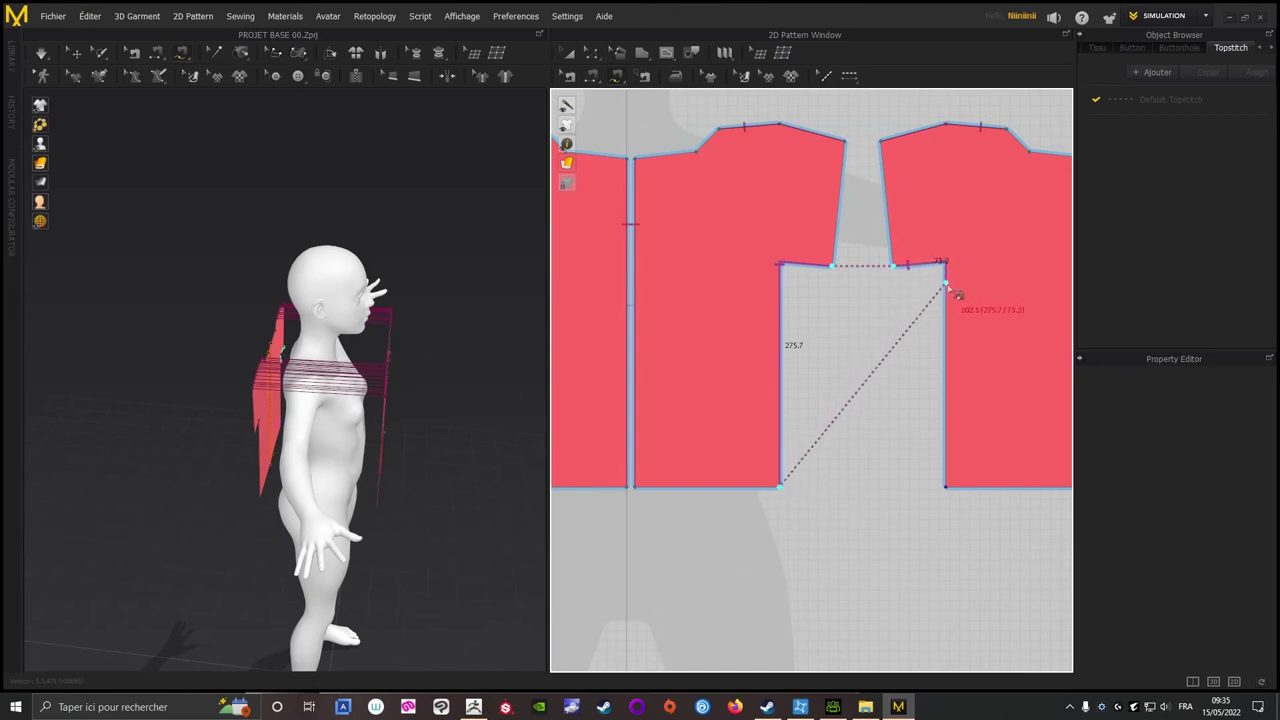
{"action": "left_click", "coordinate": [945, 488]}
{"action": "left_click", "coordinate": [945, 490]}
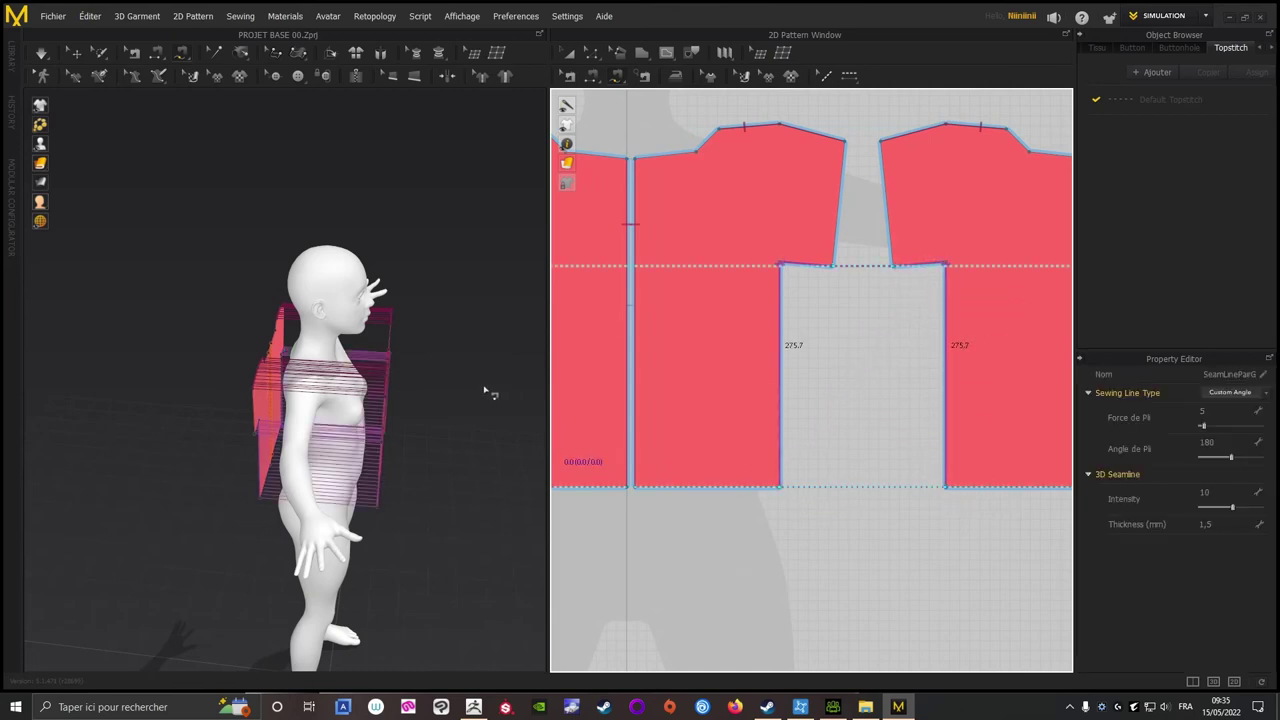
{"action": "key", "text": "a"}
{"action": "mouse_move", "coordinate": [461, 279]}
{"action": "right_mouse_down"}
{"action": "mouse_move", "coordinate": [186, 223]}
{"action": "mouse_move", "coordinate": [254, 237]}
{"action": "right_mouse_up"}
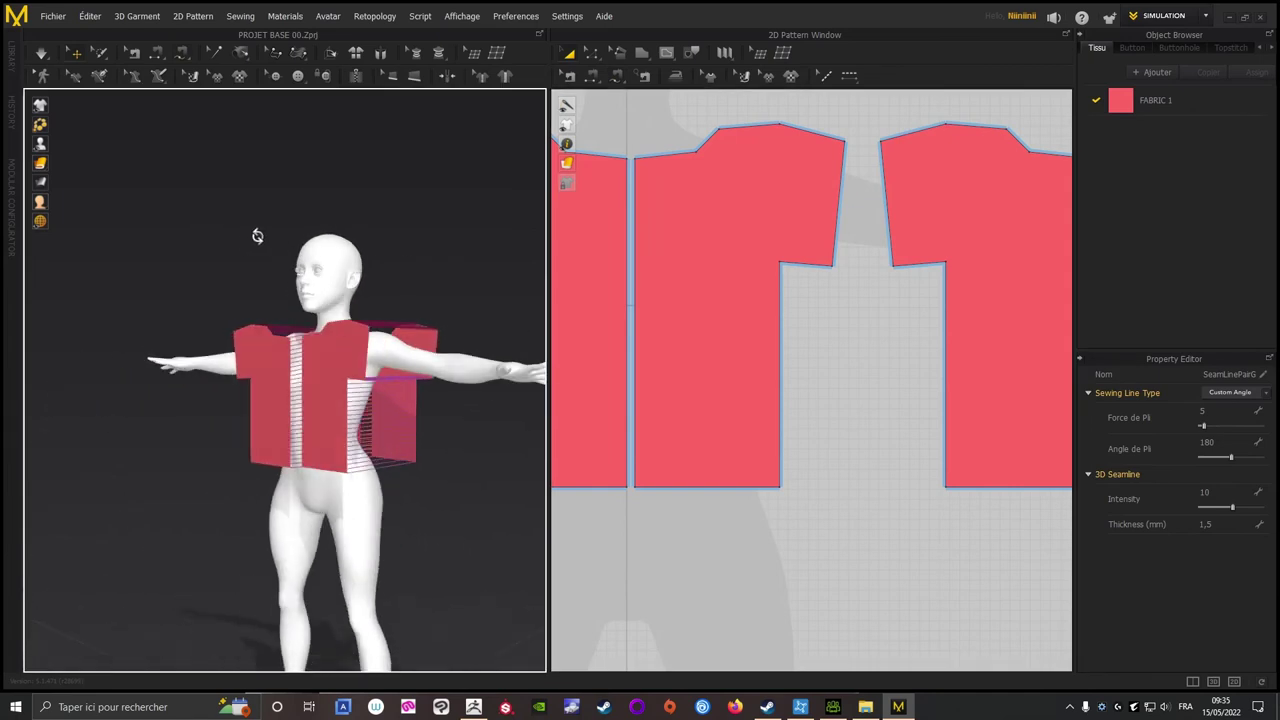
- Run the simulation to drape the sewn pieces into a fitted red T-shirt and inspect it
{"action": "left_click", "coordinate": [41, 55]}
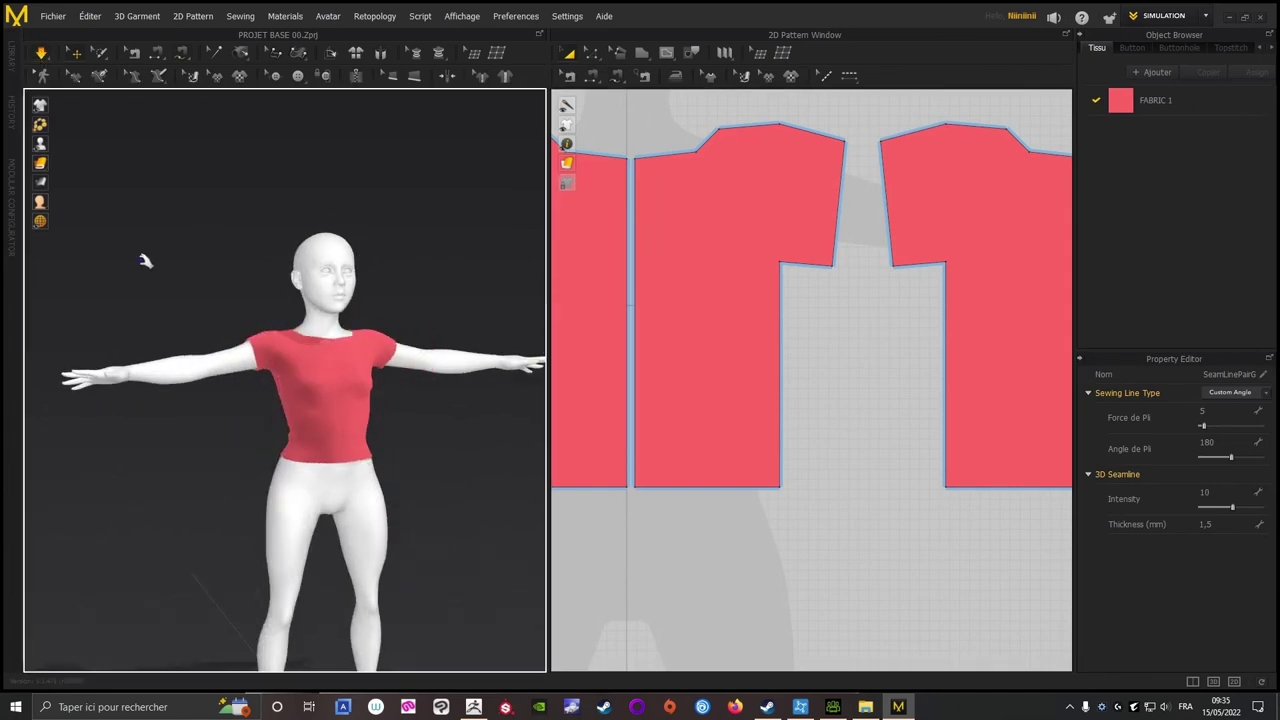
{"action": "mouse_move", "coordinate": [149, 263]}
{"action": "right_mouse_down"}
{"action": "mouse_move", "coordinate": [434, 263]}
{"action": "mouse_move", "coordinate": [171, 263]}
{"action": "mouse_move", "coordinate": [211, 269]}
{"action": "mouse_move", "coordinate": [151, 223]}
{"action": "mouse_move", "coordinate": [91, 286]}
{"action": "mouse_move", "coordinate": [17, 289]}
{"action": "mouse_move", "coordinate": [249, 280]}
{"action": "mouse_move", "coordinate": [283, 260]}
{"action": "mouse_move", "coordinate": [343, 263]}
{"action": "mouse_move", "coordinate": [443, 343]}
{"action": "mouse_move", "coordinate": [580, 317]}
{"action": "mouse_move", "coordinate": [506, 297]}
{"action": "mouse_move", "coordinate": [382, 297]}
{"action": "mouse_move", "coordinate": [271, 323]}
{"action": "right_mouse_up"}
{"action": "scroll", "coordinate": [211, 269], "scroll_direction": "up", "scroll_amount": 3}
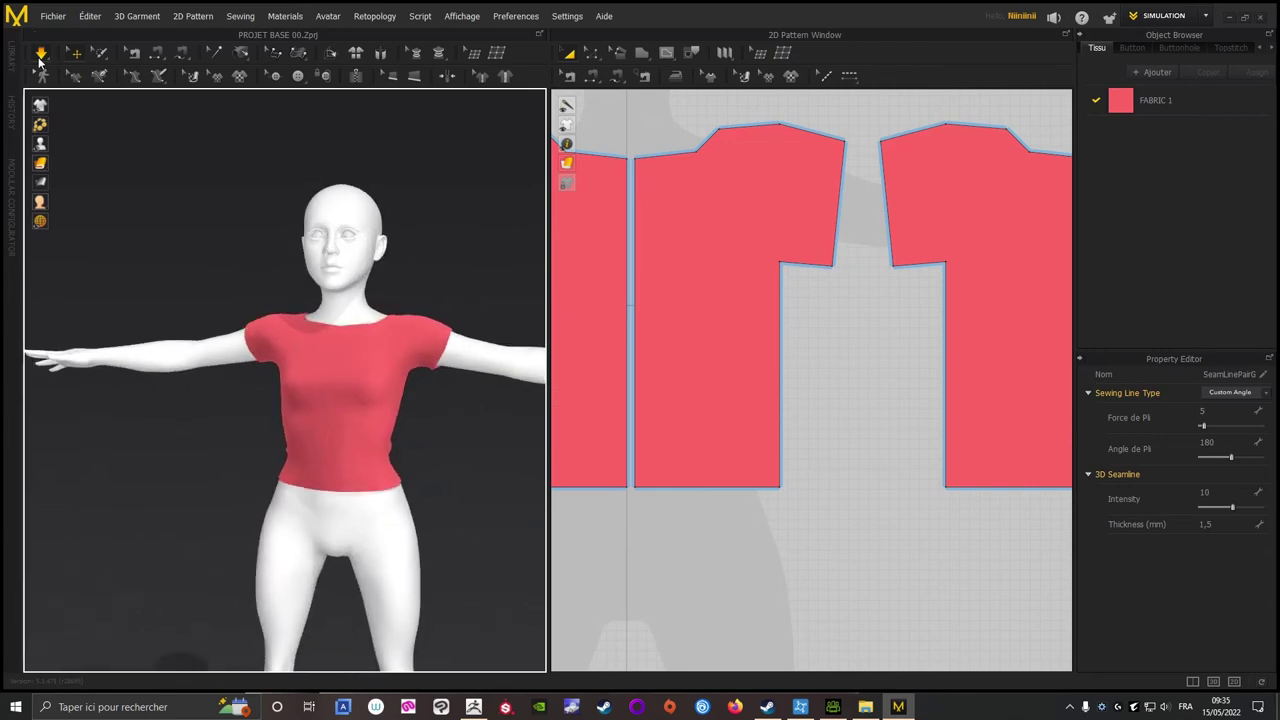
{"action": "middle_click_drag", "start_coordinate": [230, 210], "coordinate": [226, 188]}
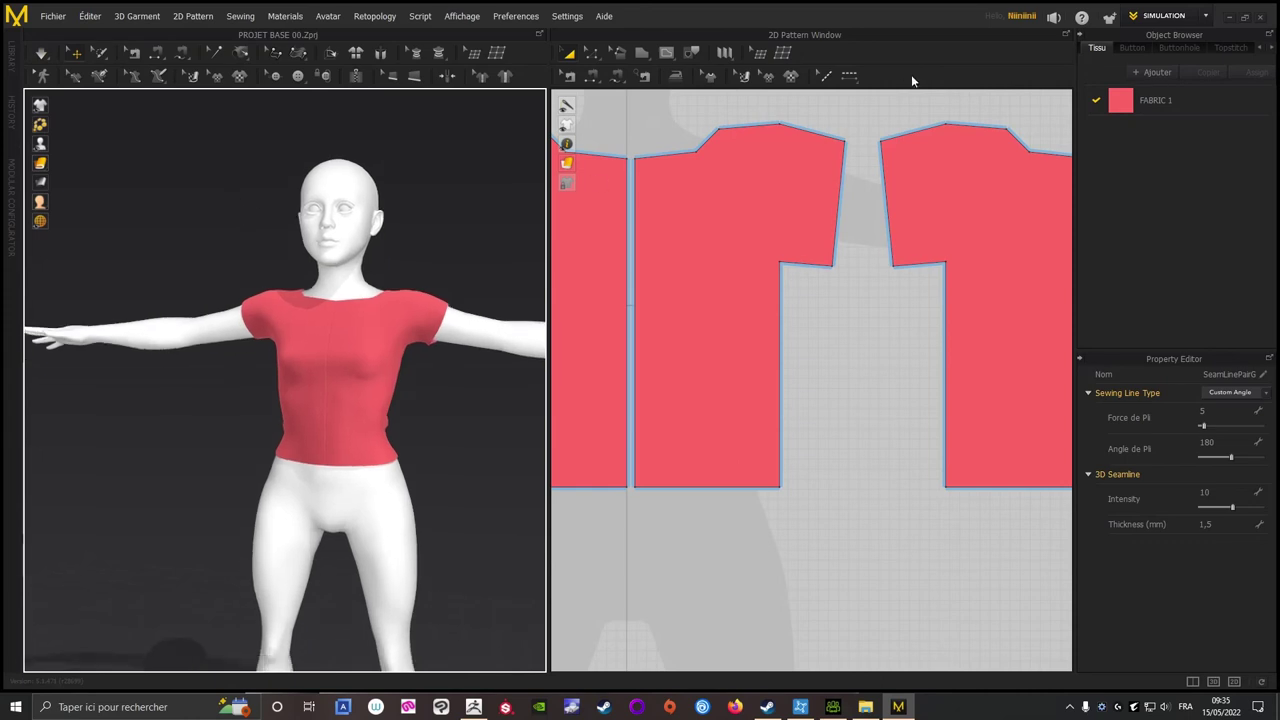
- In UV Editor, set UVs from pattern alignment, fit them to unified (0-1), then return to Simulation
{"action": "left_click", "coordinate": [1160, 16]}
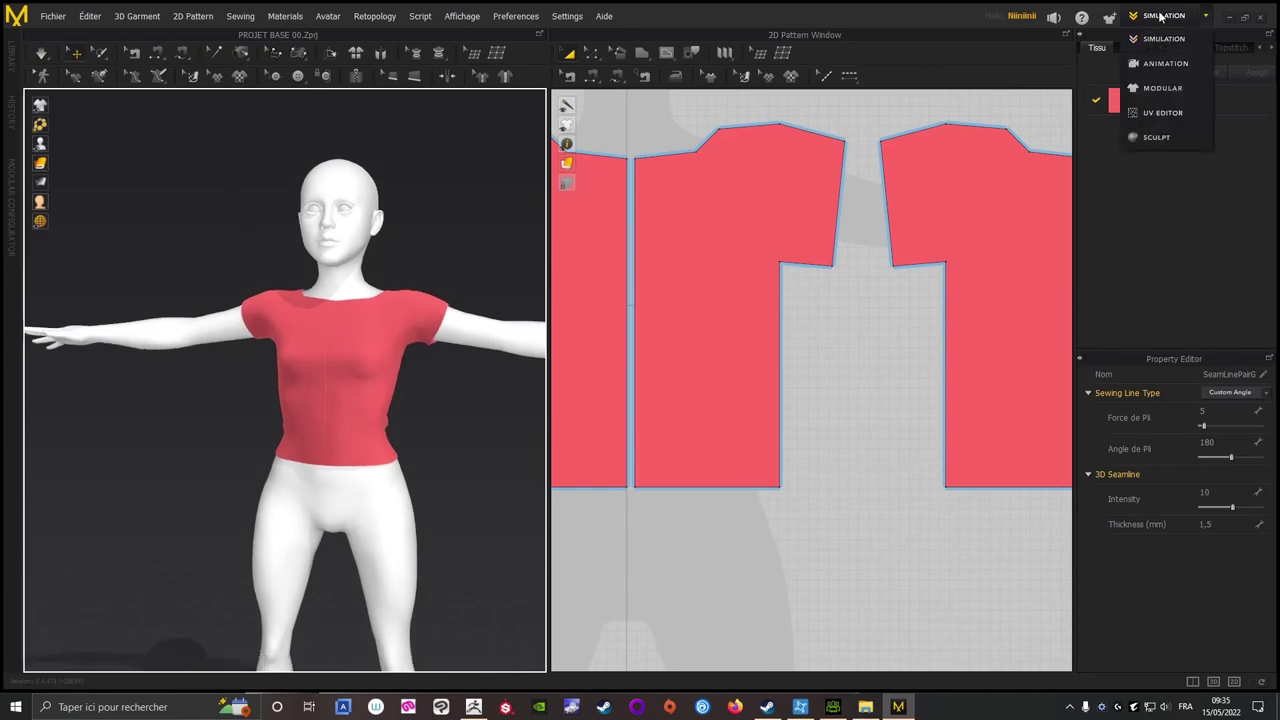
{"action": "left_click", "coordinate": [1162, 113]}
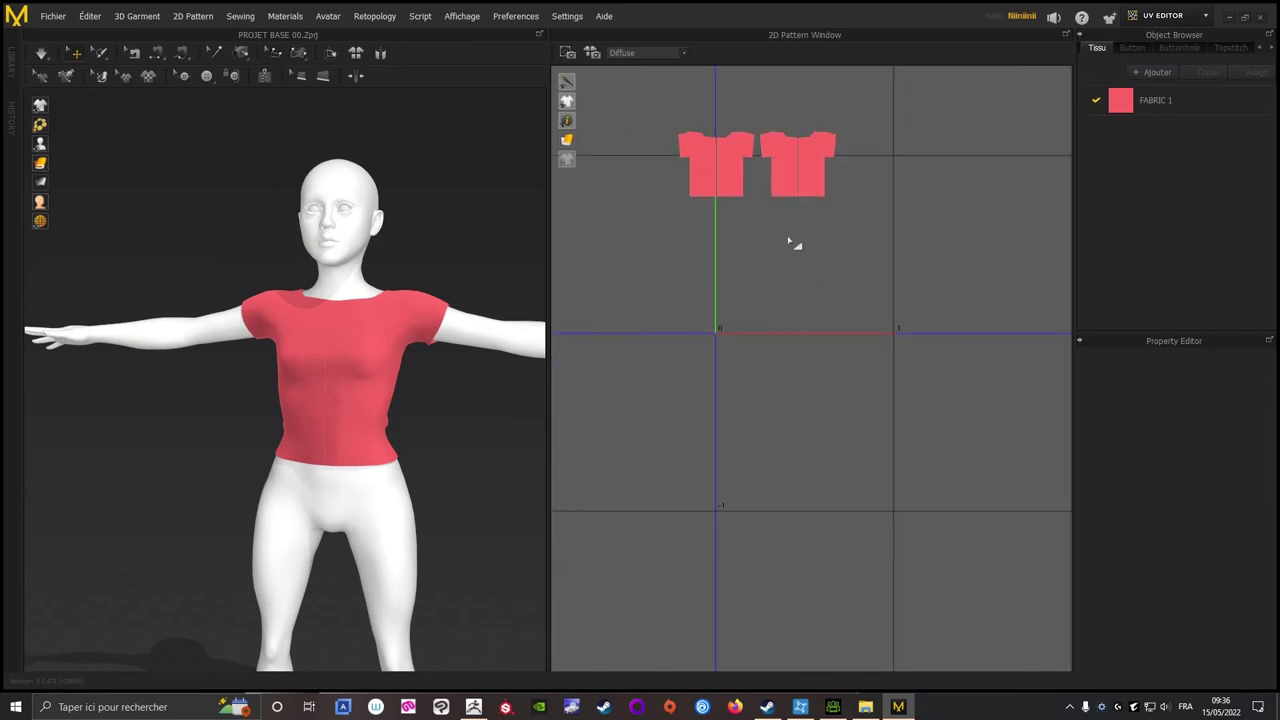
{"action": "right_click", "coordinate": [789, 240]}
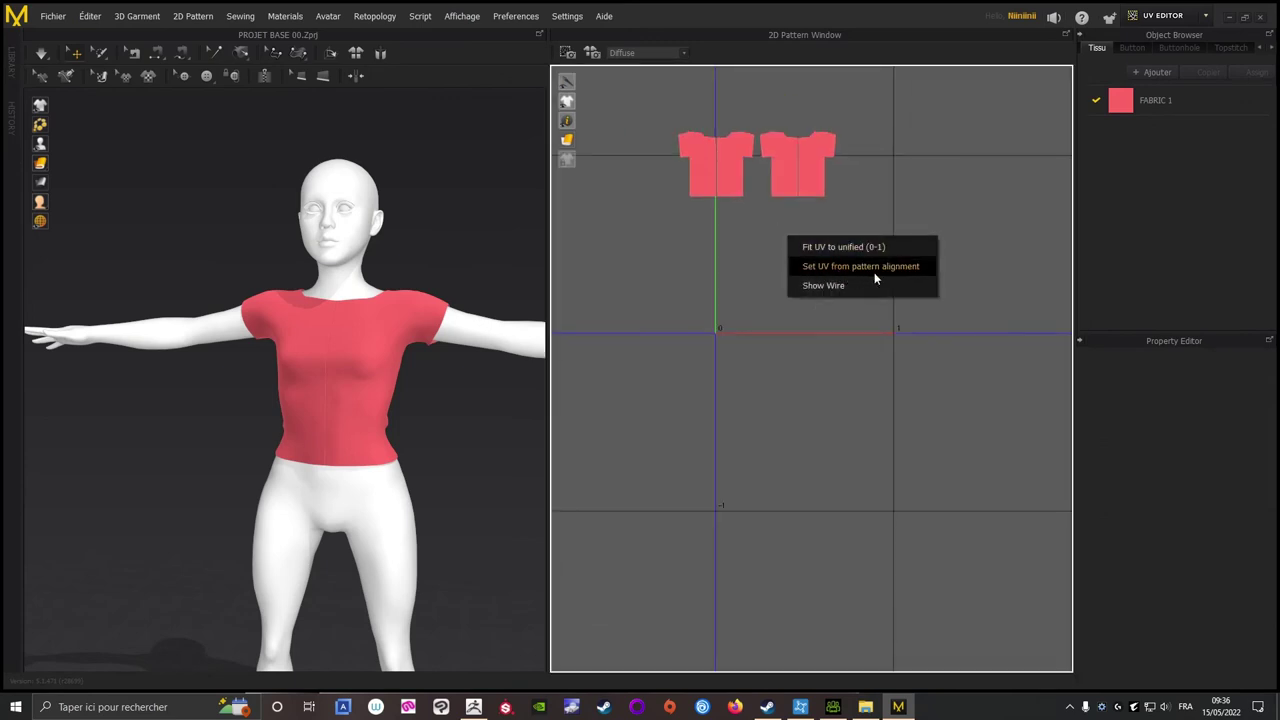
{"action": "left_click", "coordinate": [884, 268]}
{"action": "right_click", "coordinate": [796, 245]}
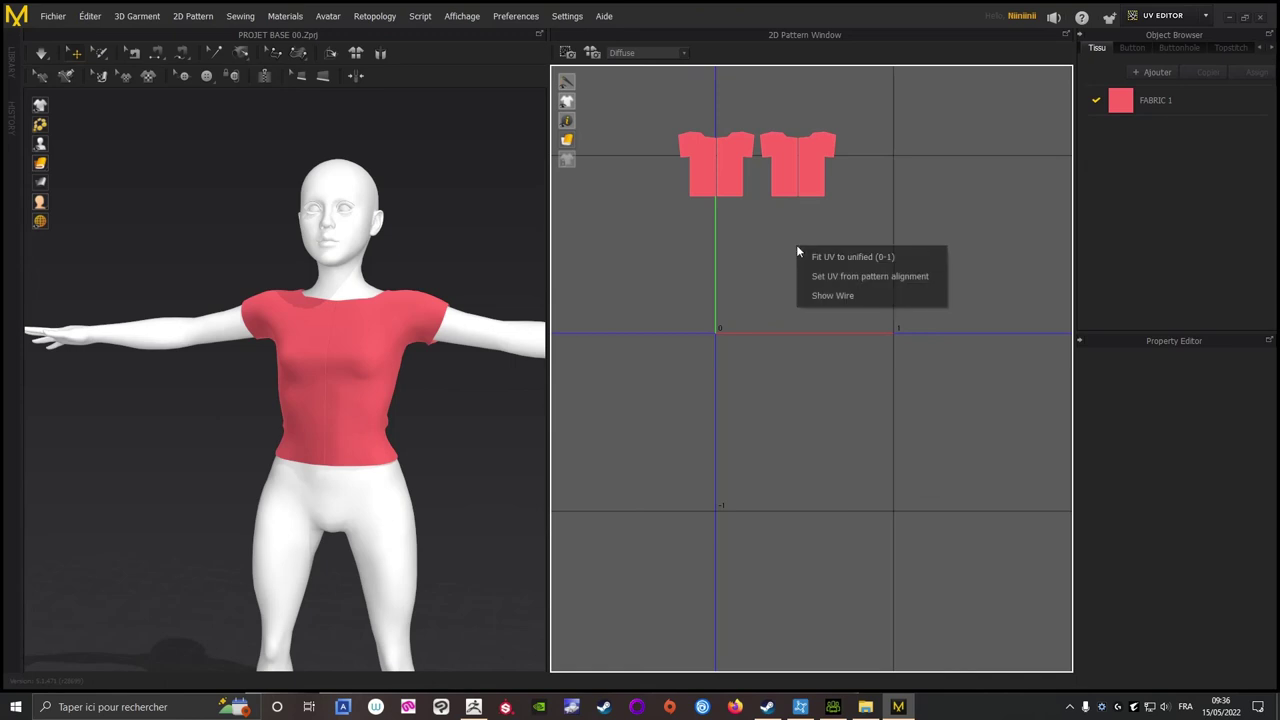
{"action": "left_click", "coordinate": [861, 261]}
{"action": "left_click", "coordinate": [593, 377]}
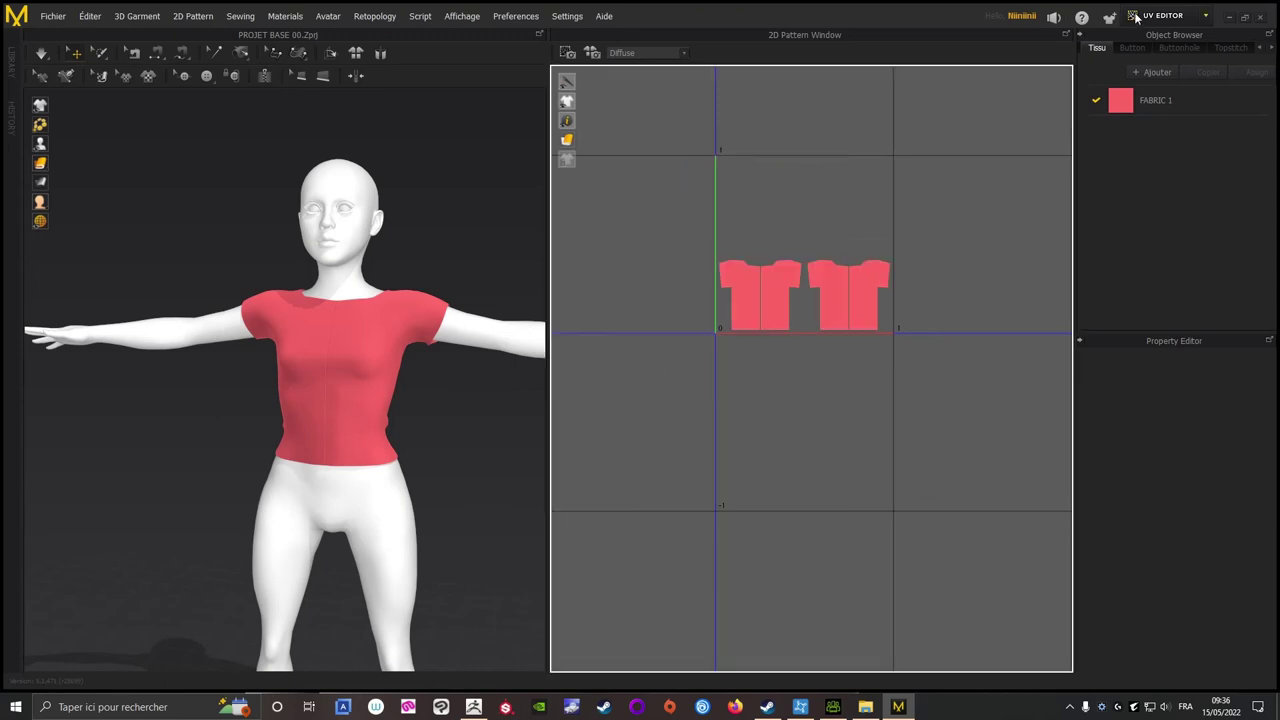
{"action": "left_click", "coordinate": [1175, 18]}
{"action": "left_click", "coordinate": [1160, 42]}
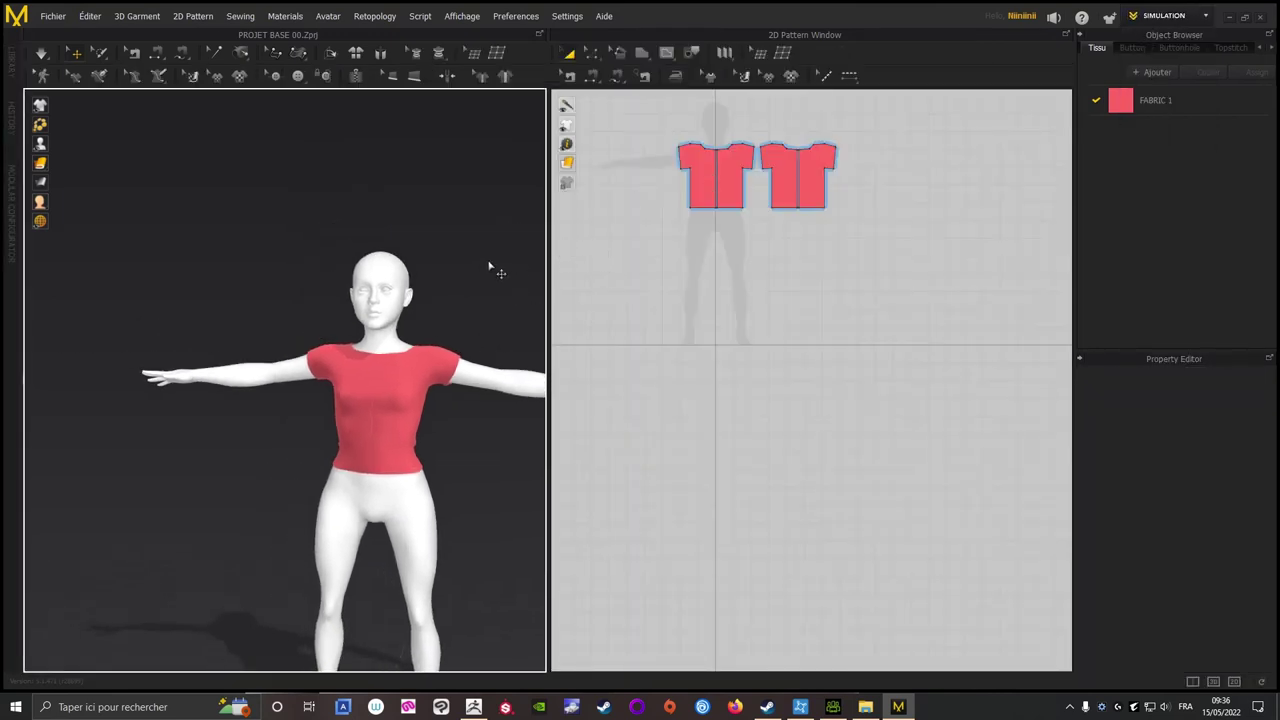
- Hide all avatars so only the draped red T-shirt shows, then open the File menu
{"action": "scroll", "coordinate": [491, 266], "scroll_direction": "up", "scroll_amount": 3}
{"action": "mouse_move", "coordinate": [453, 245]}
{"action": "right_mouse_down"}
{"action": "mouse_move", "coordinate": [460, 229]}
{"action": "mouse_move", "coordinate": [491, 260]}
{"action": "right_mouse_up"}
{"action": "middle_click_drag", "start_coordinate": [491, 260], "coordinate": [422, 236]}
{"action": "scroll", "coordinate": [438, 237], "scroll_direction": "down", "scroll_amount": 2}
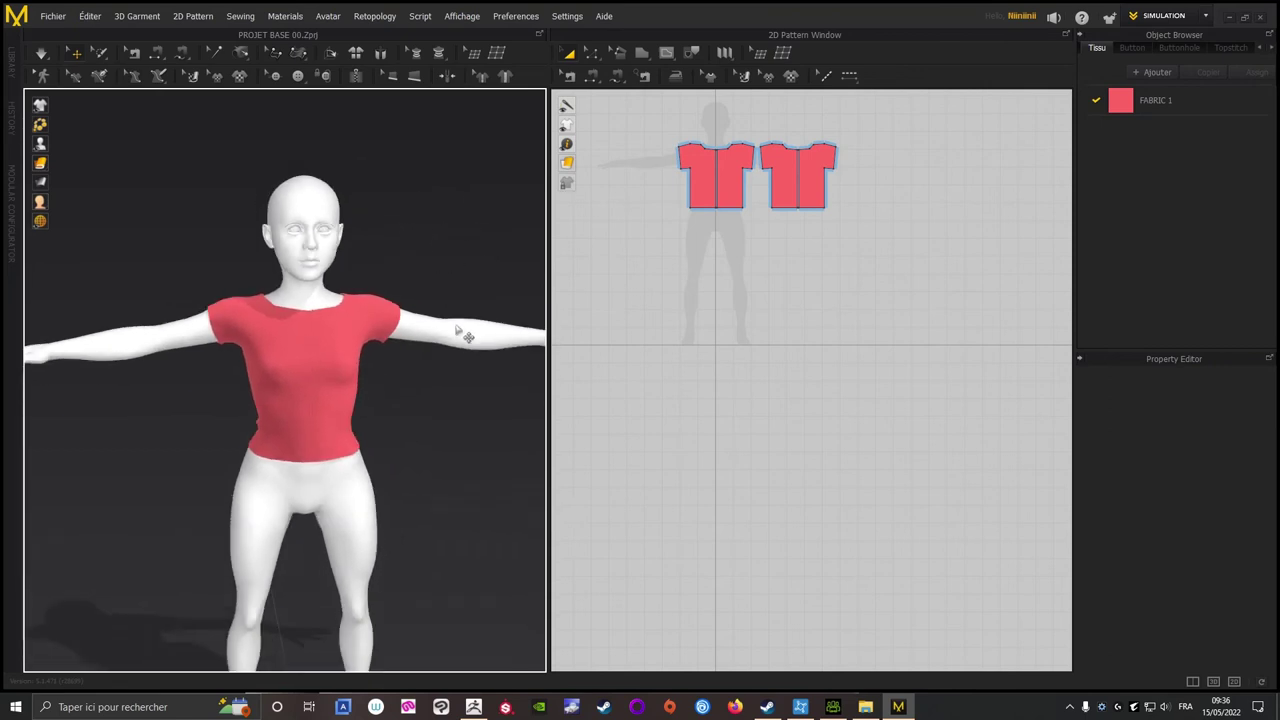
{"action": "right_click", "coordinate": [476, 223]}
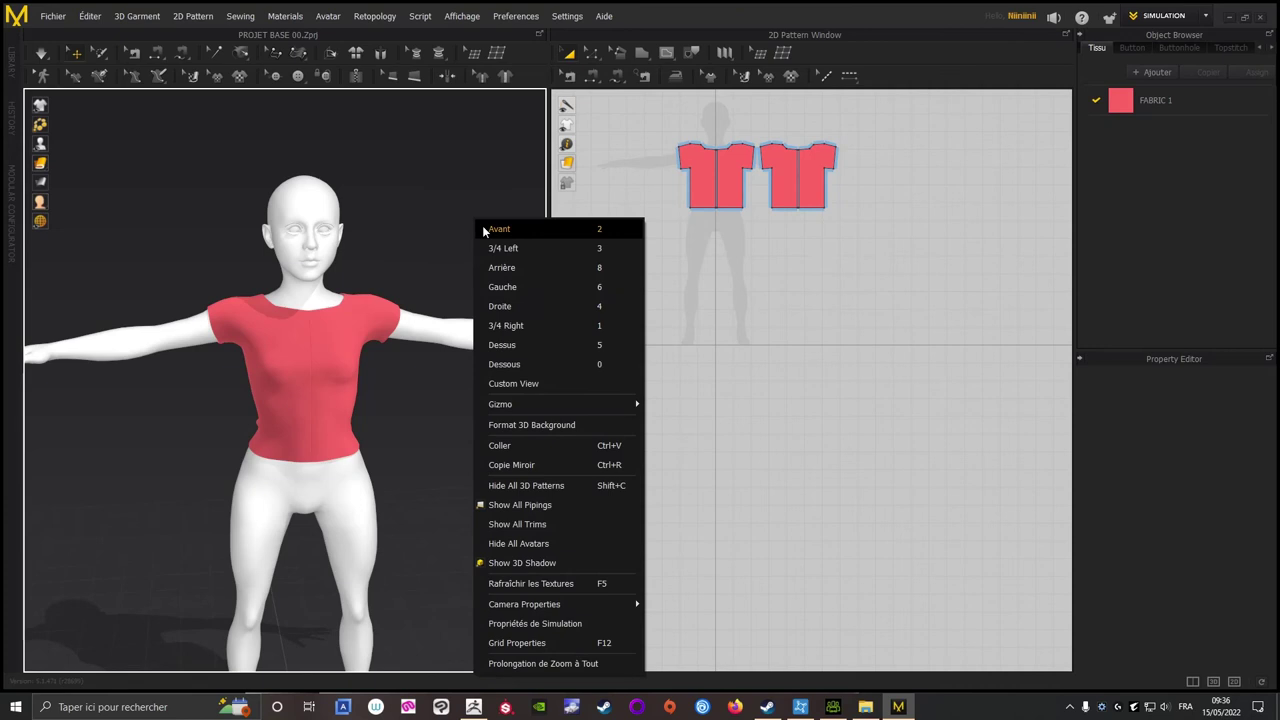
{"action": "left_click", "coordinate": [517, 545]}
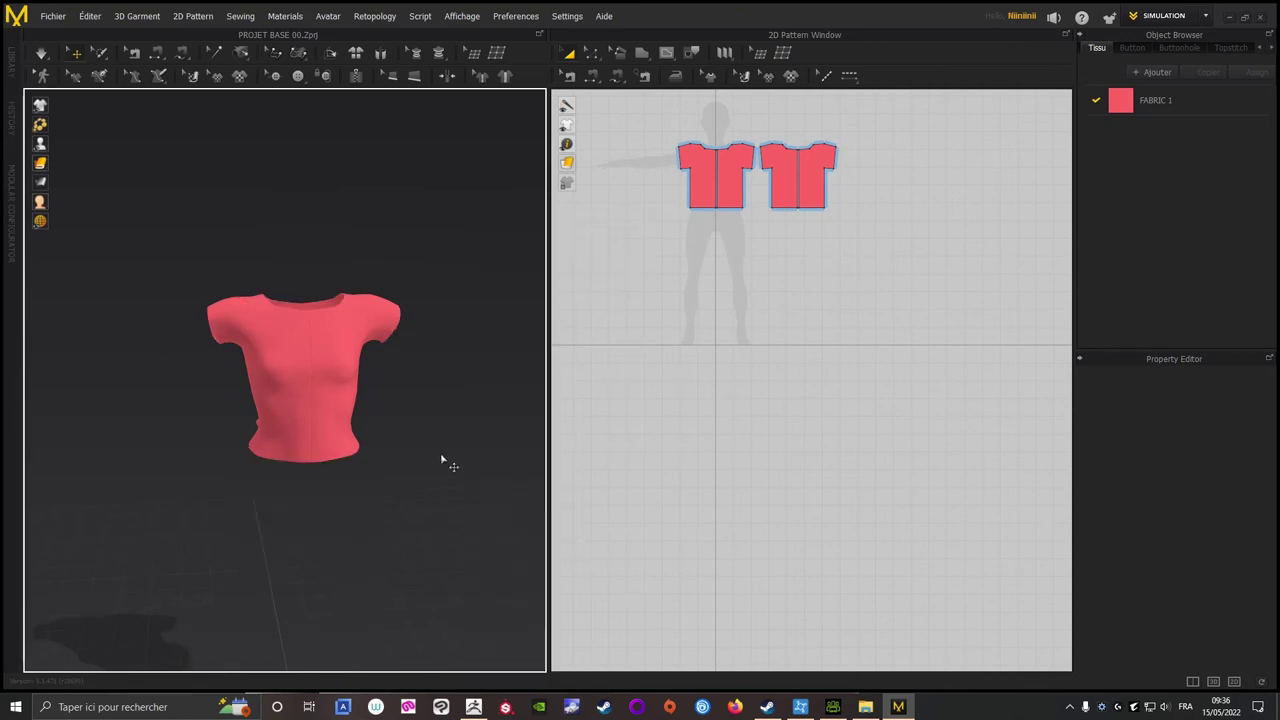
{"action": "left_click", "coordinate": [44, 17]}
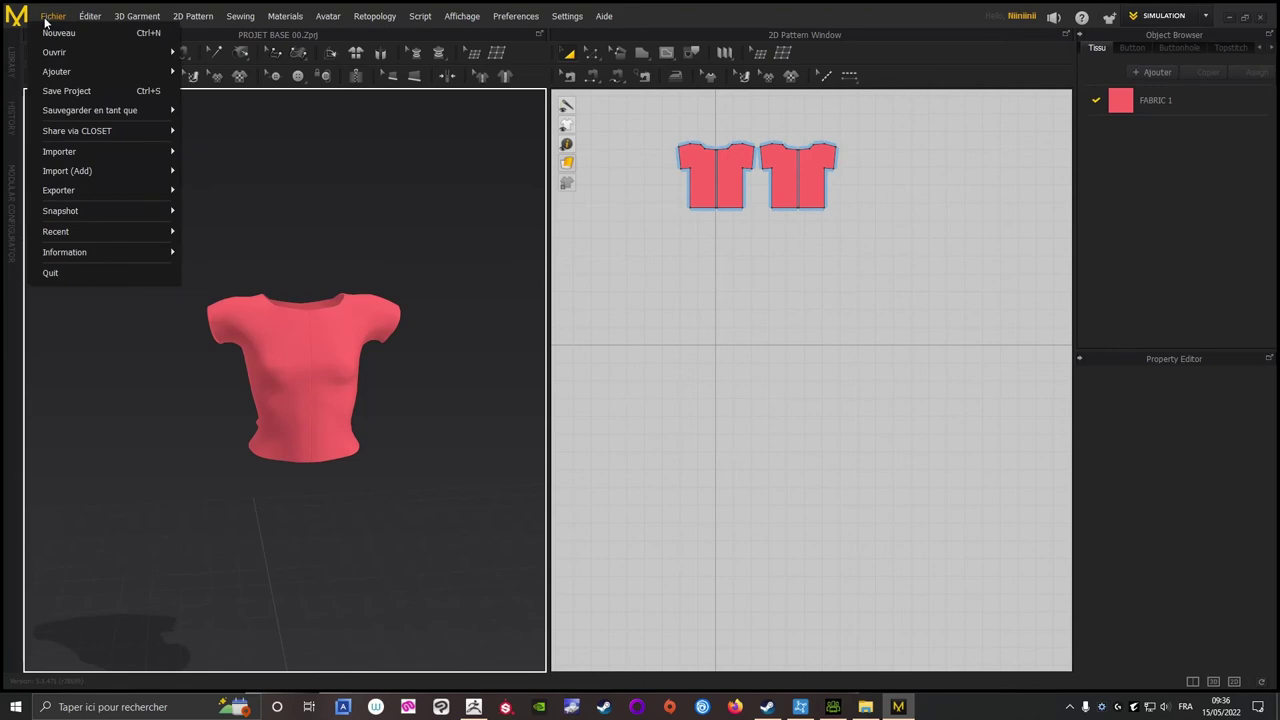
{"action": "mouse_move", "coordinate": [60, 190]}
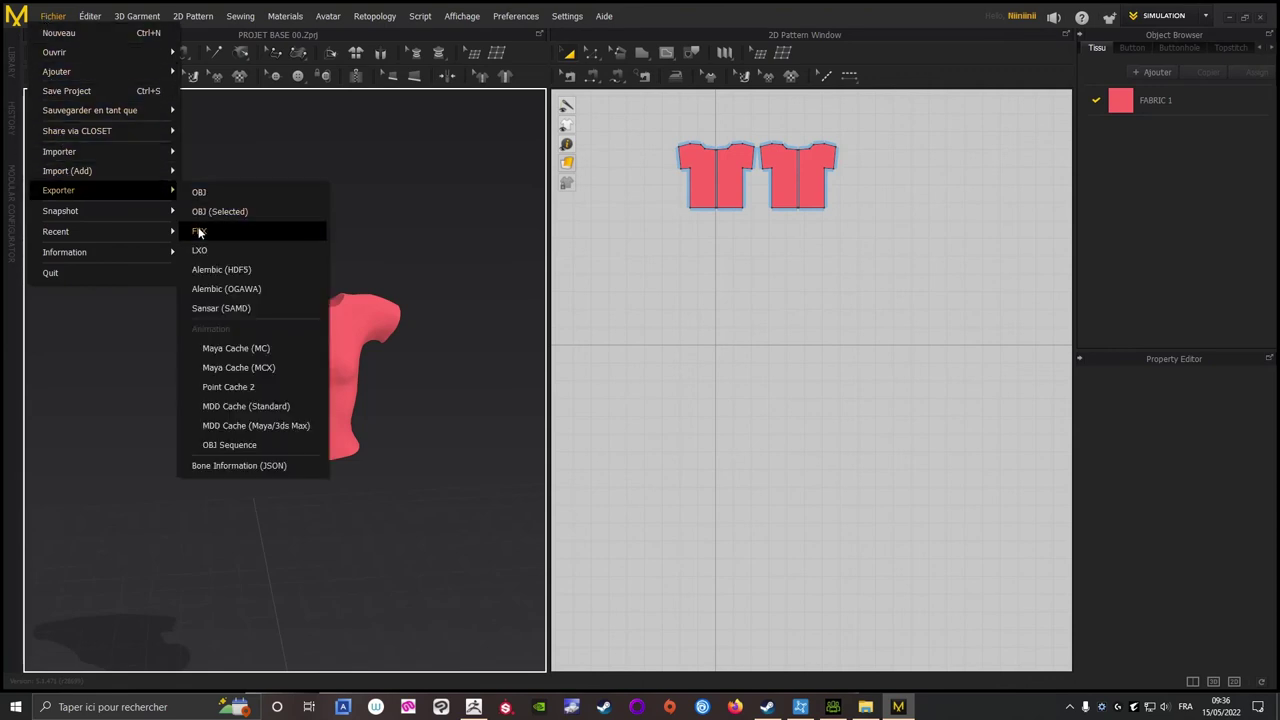
- Export the shirt as FBX file 'tshirt test' with Thin cloth, Weld and cm scale
{"action": "left_click", "coordinate": [199, 230]}
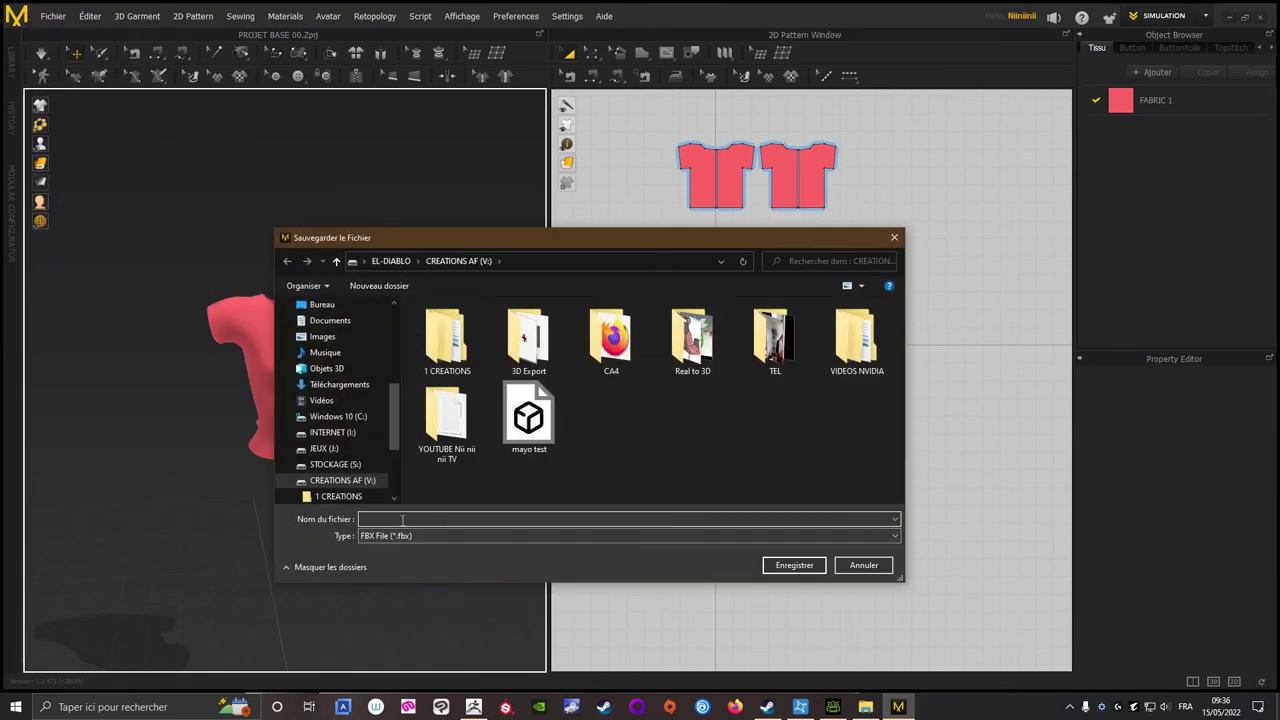
{"action": "type", "text": "tshirt test"}
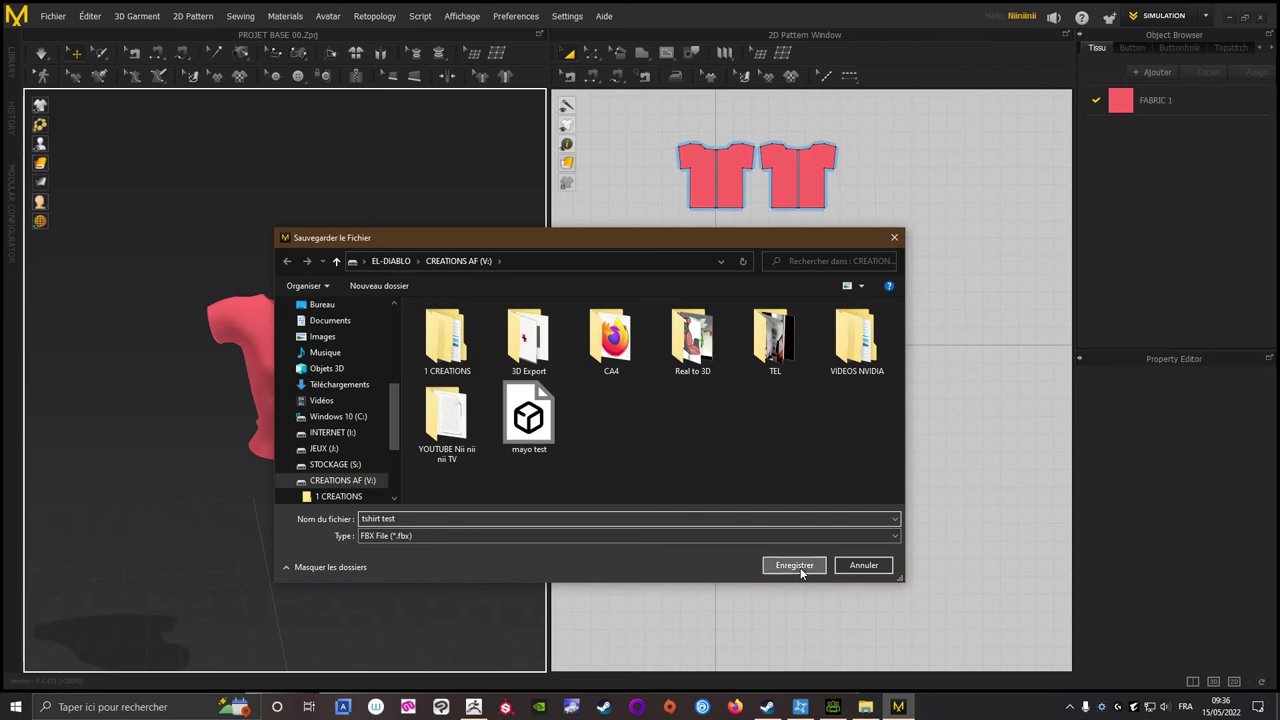
{"action": "left_click", "coordinate": [794, 565]}
{"action": "left_click_drag", "start_coordinate": [590, 137], "coordinate": [615, 74]}
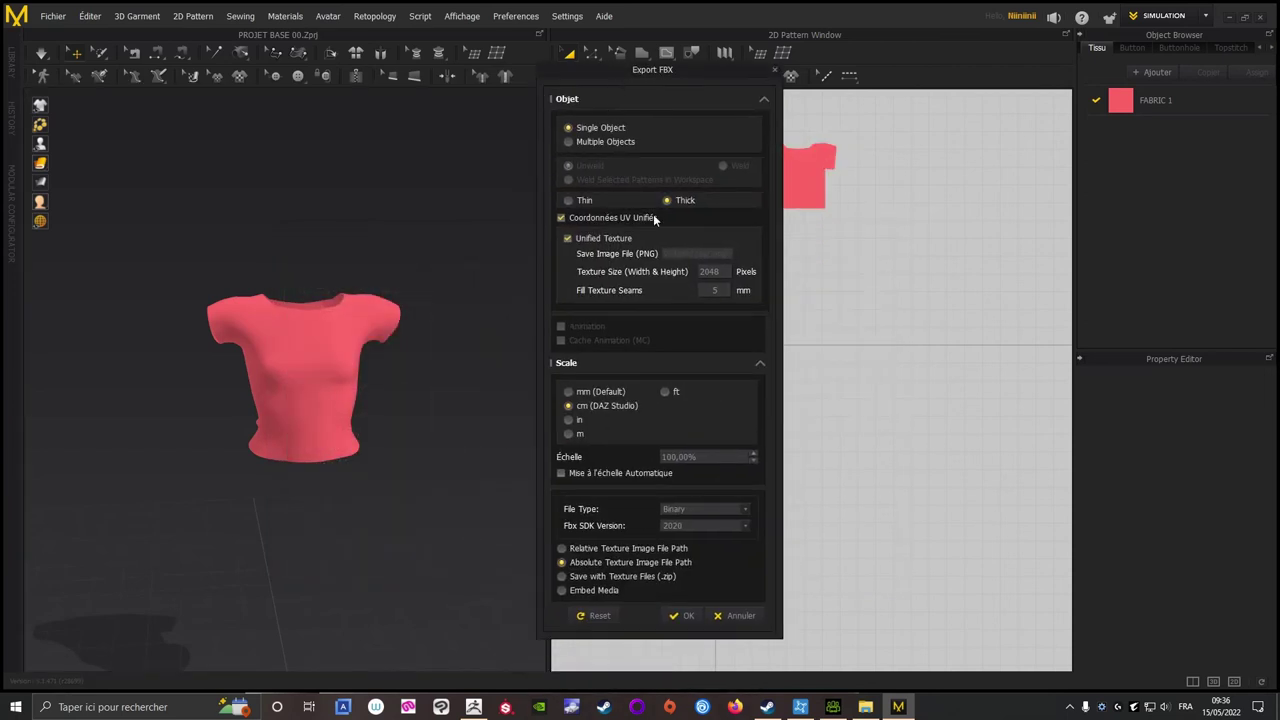
{"action": "left_click", "coordinate": [570, 201]}
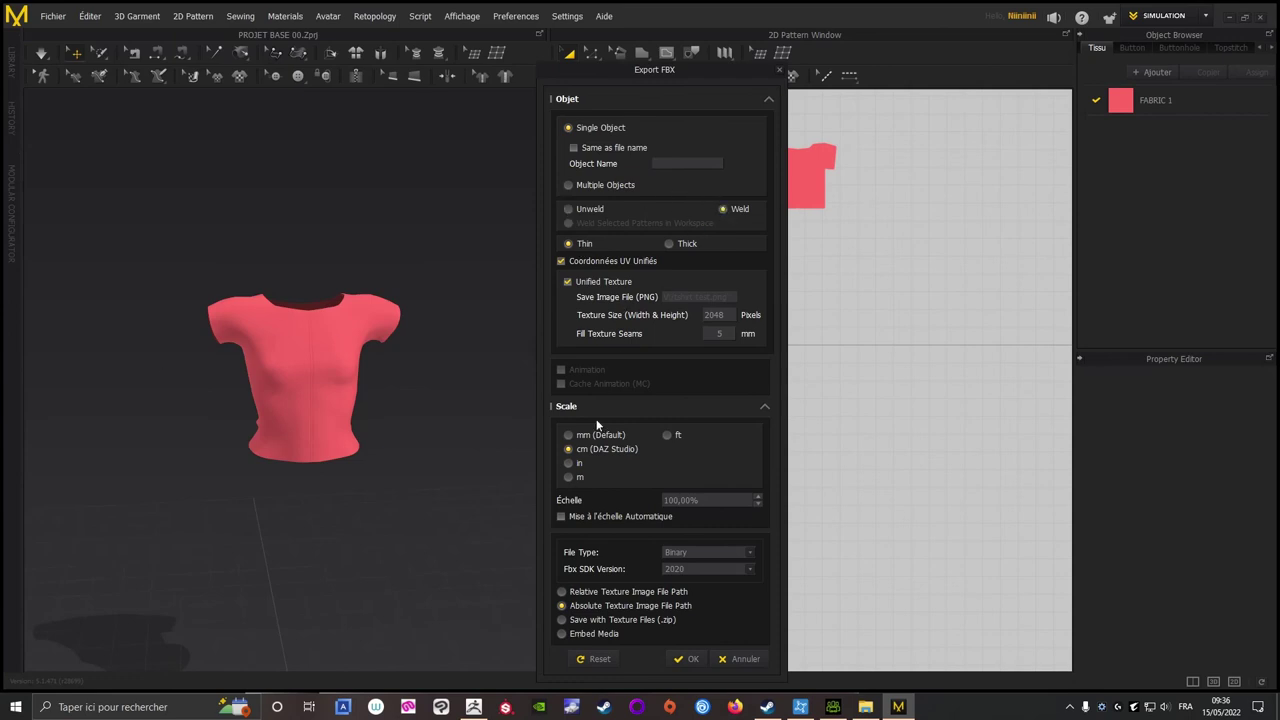
{"action": "left_click", "coordinate": [694, 660]}
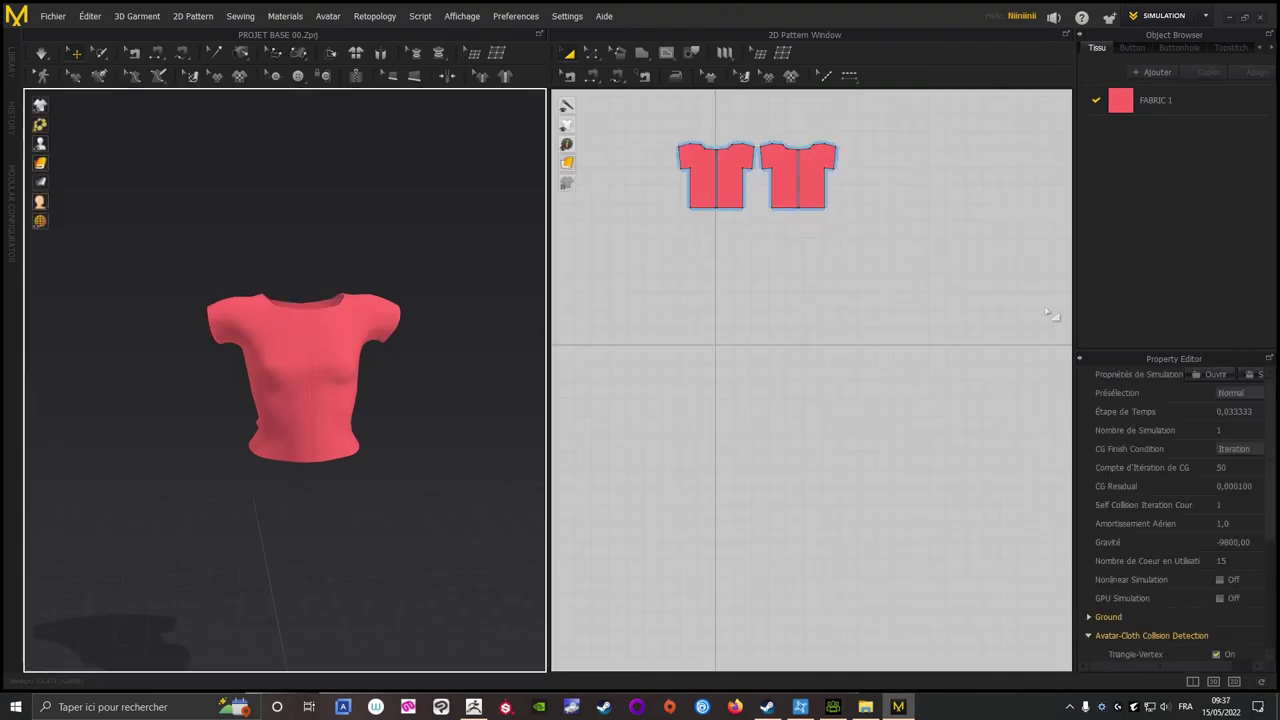
- Show all avatars again in Marvelous Designer, then minimize it to reveal Character Creator 4
{"action": "left_click", "coordinate": [1228, 17]}
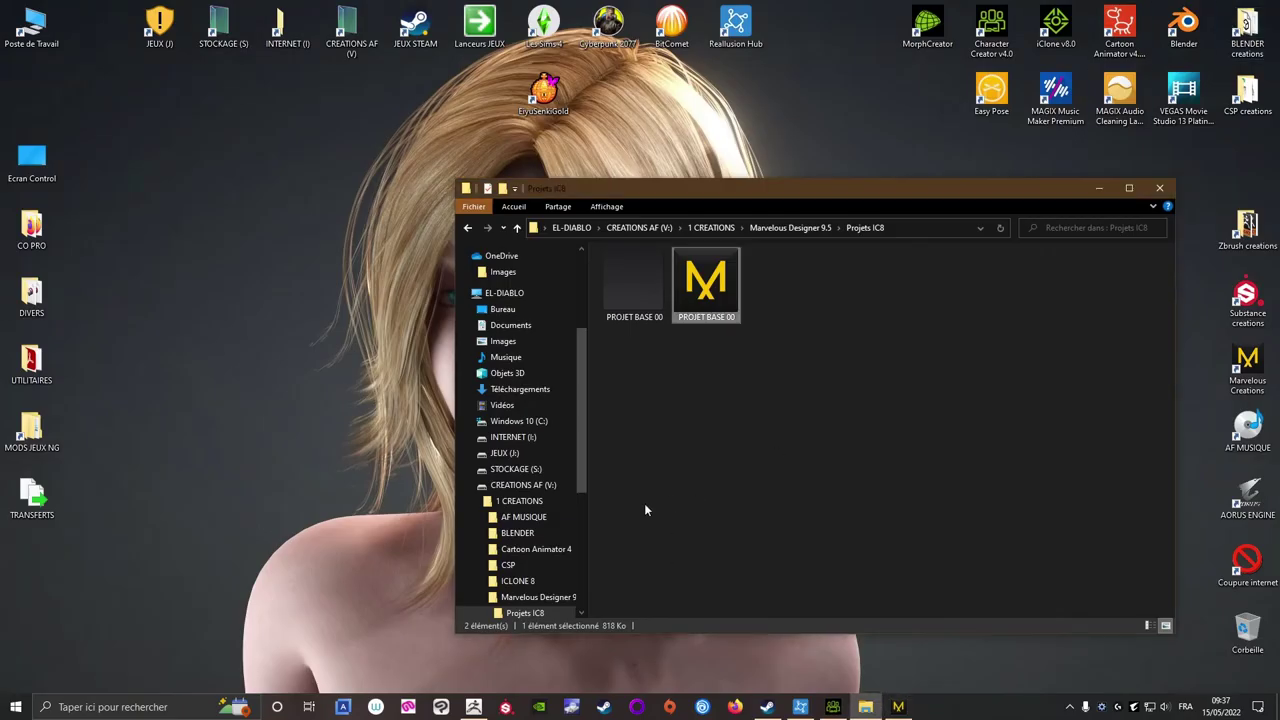
{"action": "left_click", "coordinate": [833, 707]}
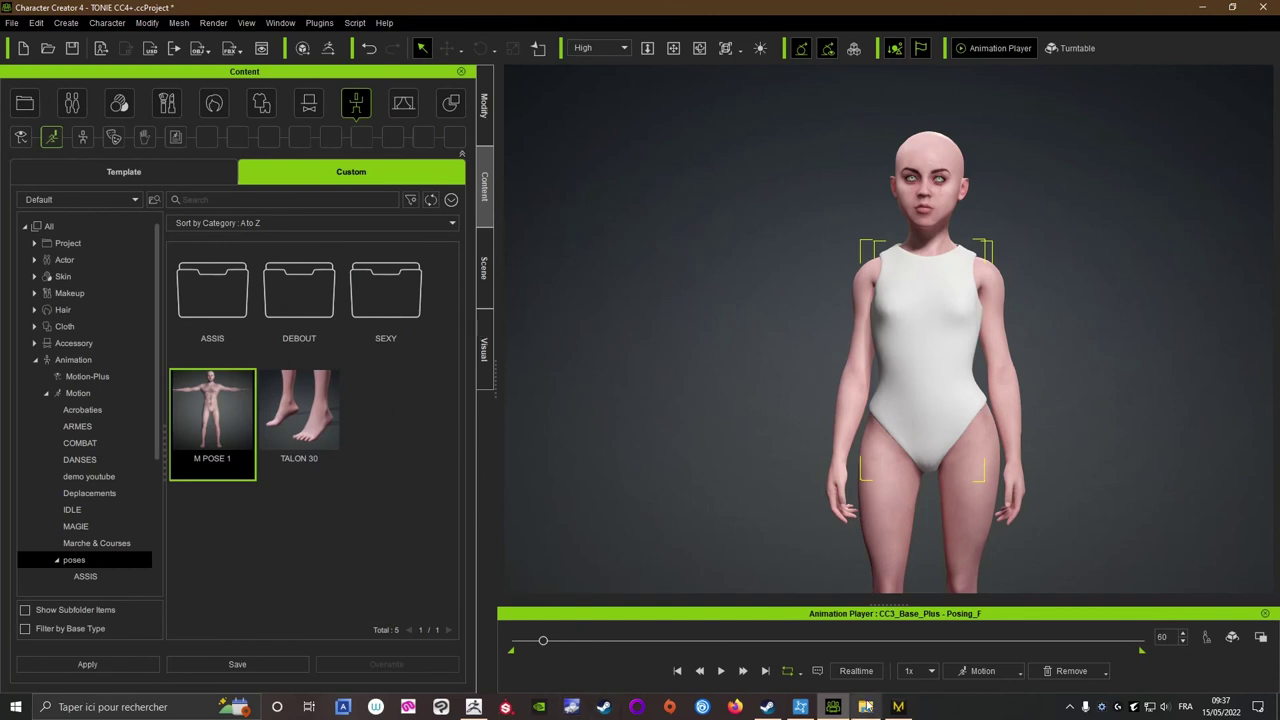
{"action": "left_click", "coordinate": [898, 707]}
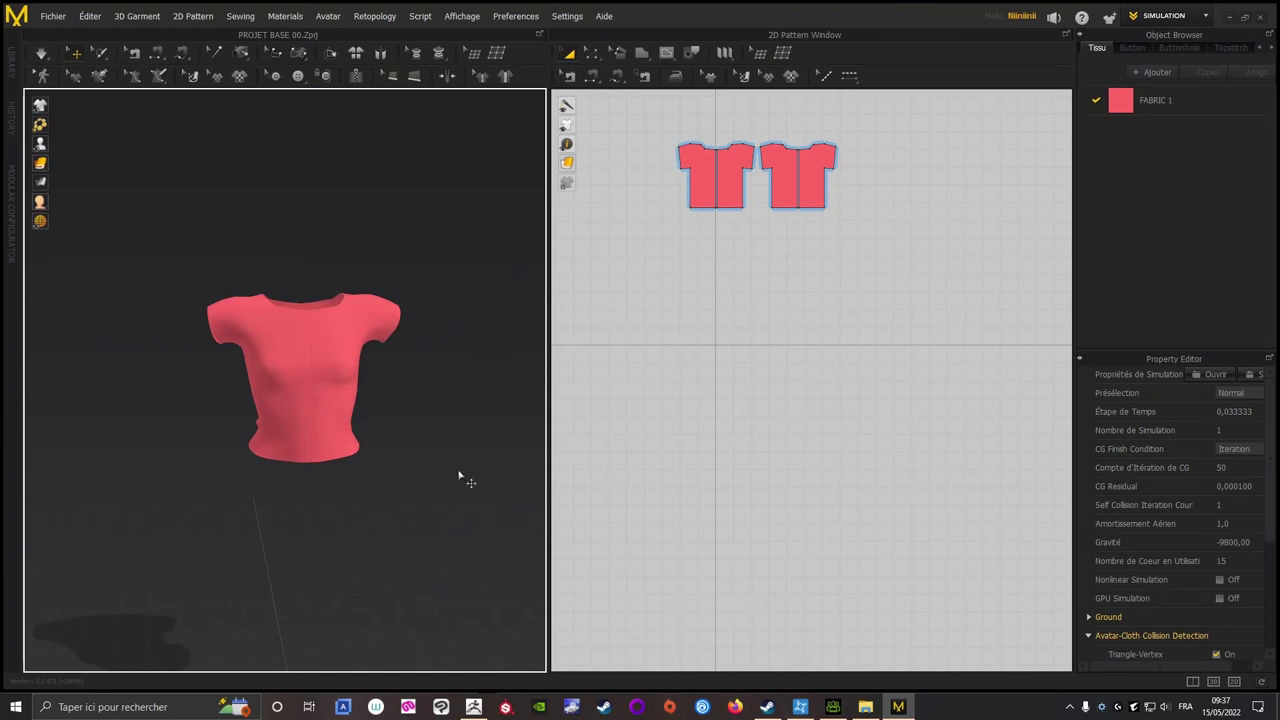
{"action": "right_click", "coordinate": [449, 294]}
{"action": "mouse_move", "coordinate": [500, 386]}
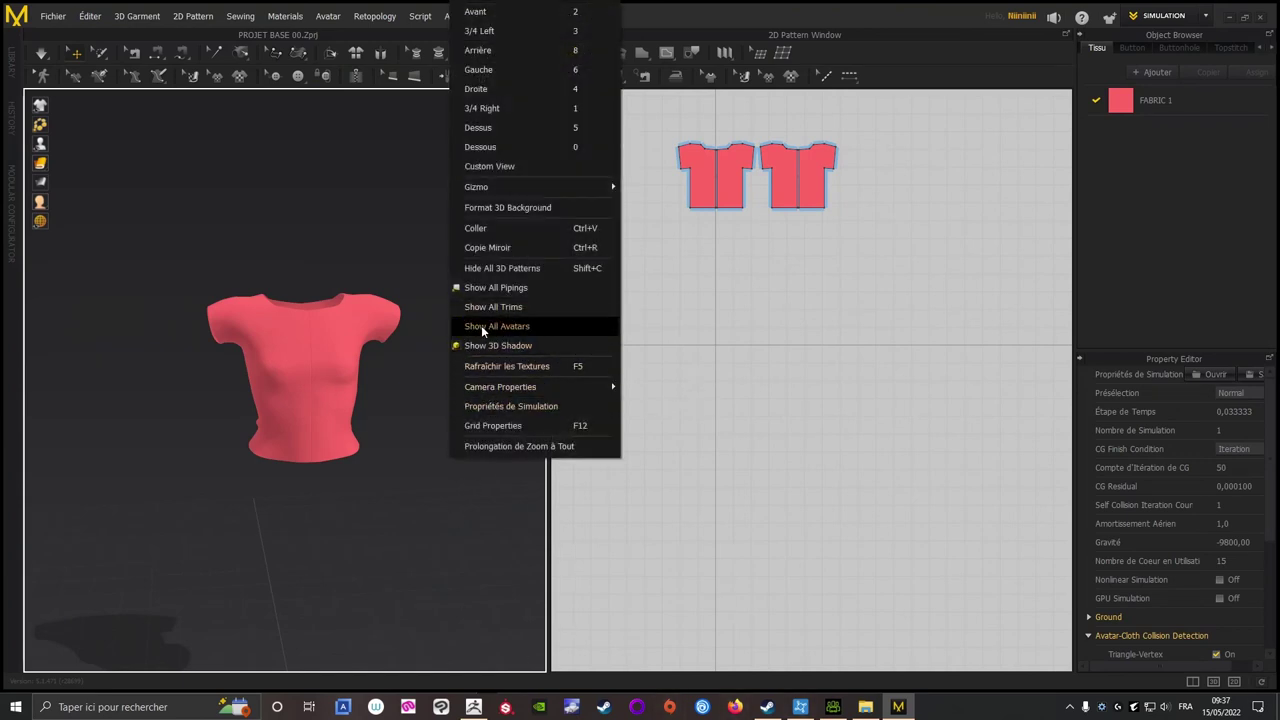
{"action": "left_click", "coordinate": [481, 325]}
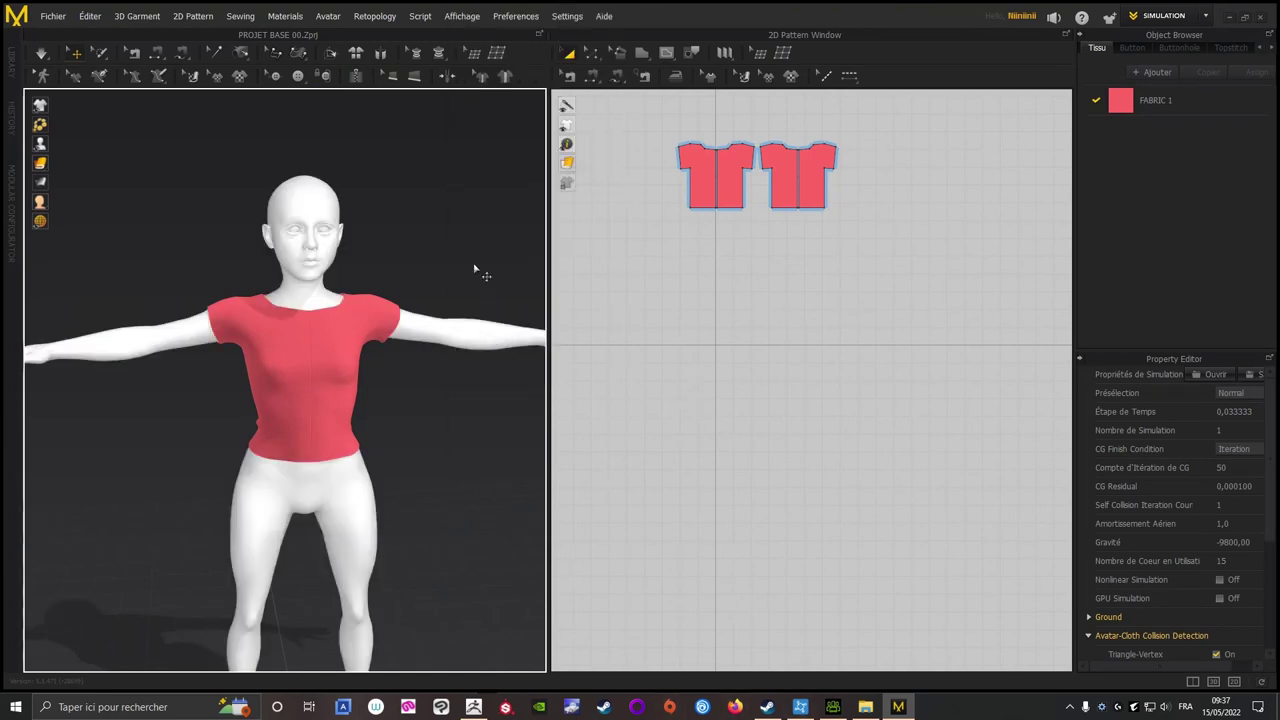
{"action": "left_click", "coordinate": [1233, 18]}
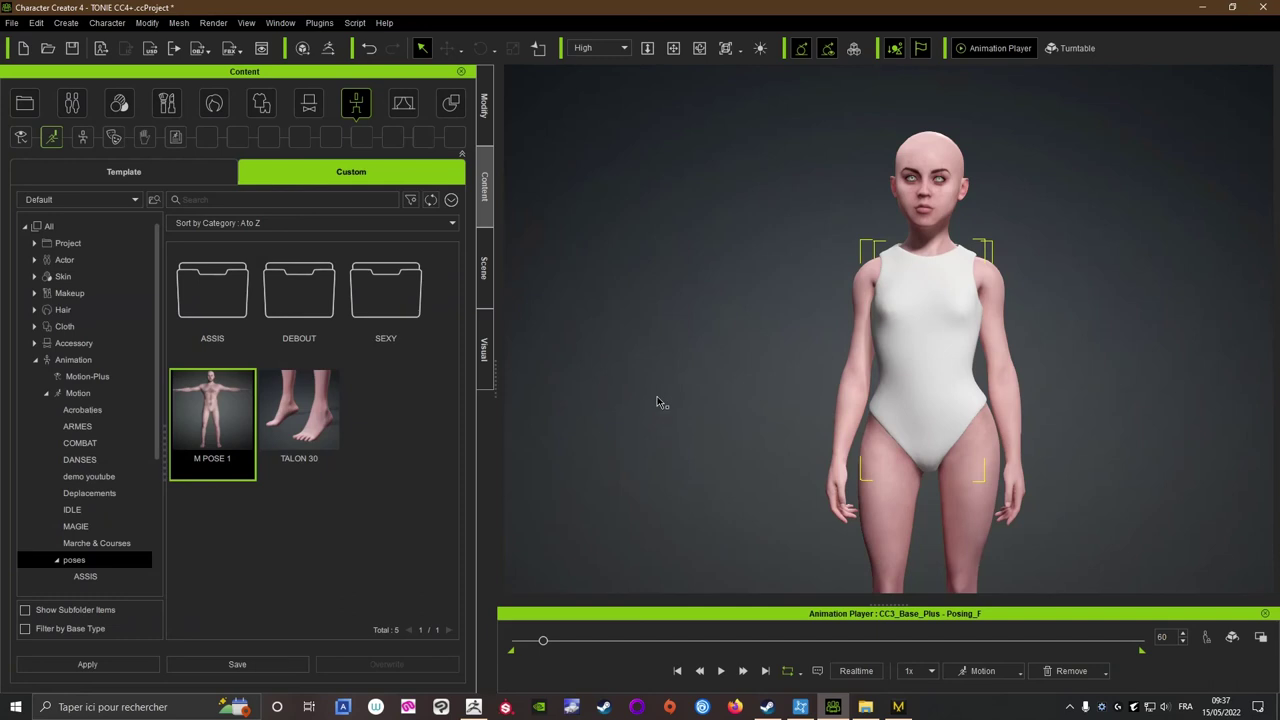
- Put the character in the M POSE 1 pose and delete its white bodysuit
{"action": "left_click", "coordinate": [997, 358]}
{"action": "double_click", "coordinate": [190, 421]}
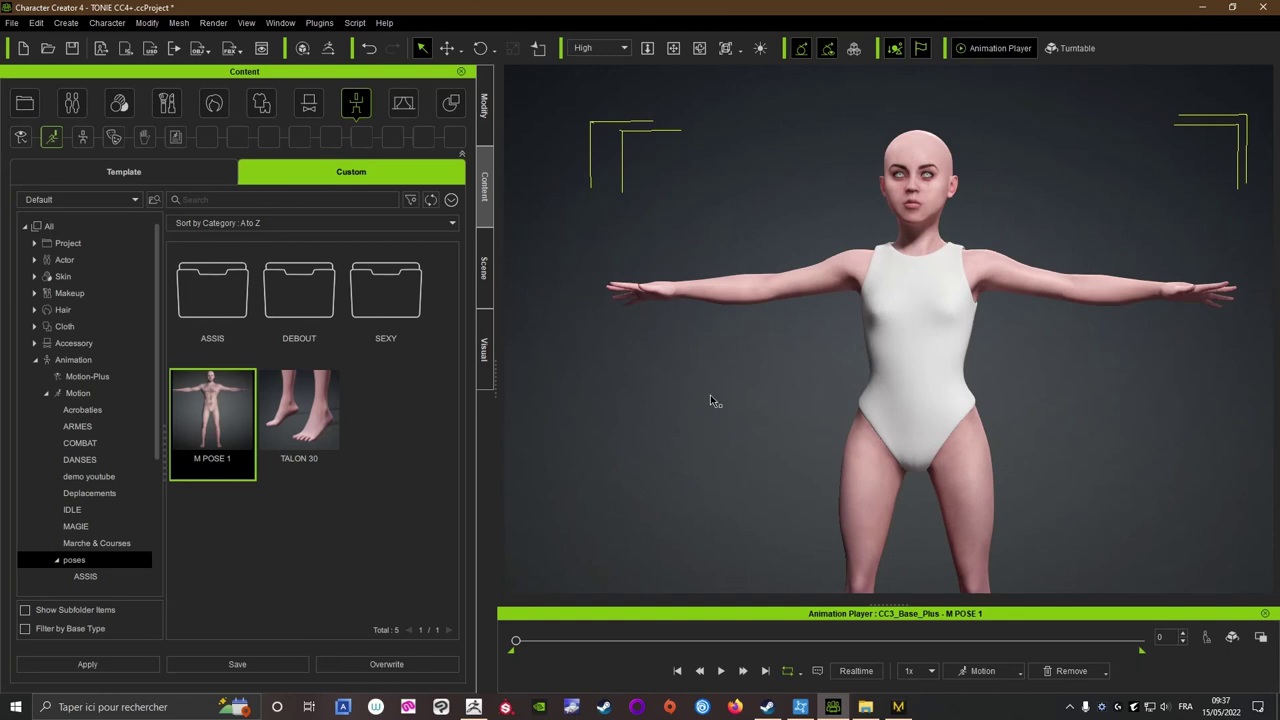
{"action": "scroll", "coordinate": [766, 380], "scroll_direction": "down", "scroll_amount": 2}
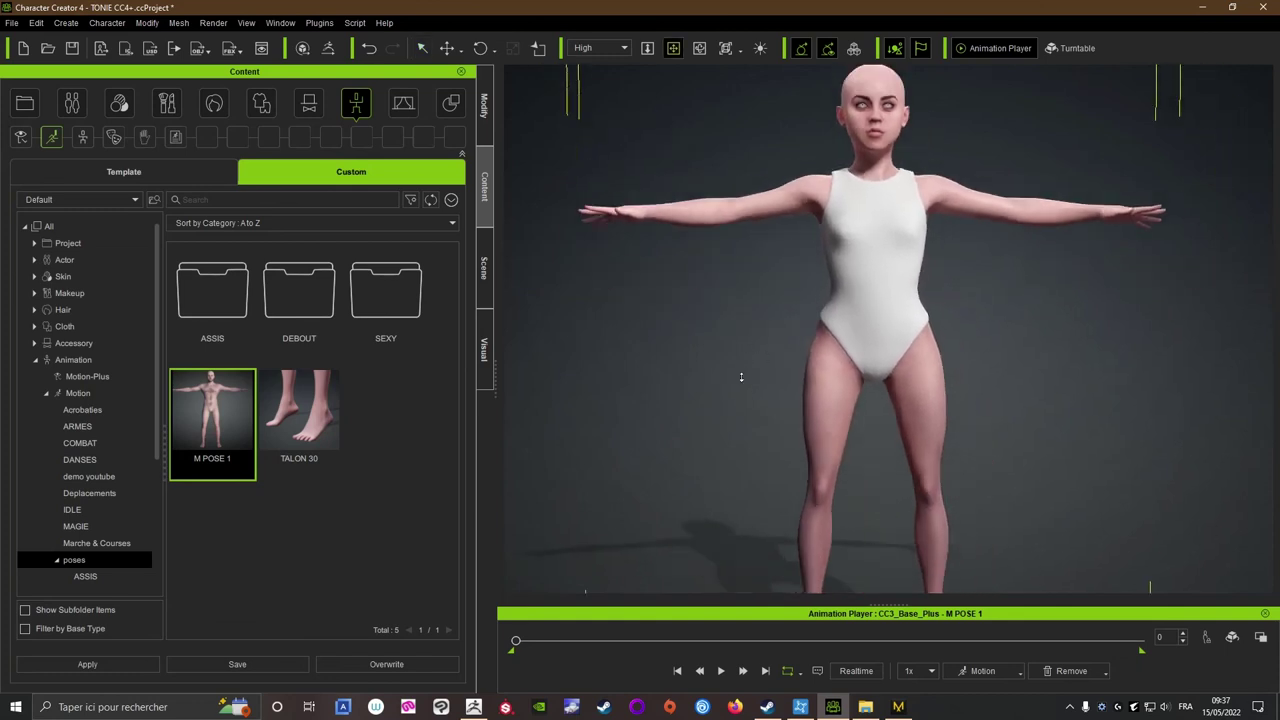
{"action": "middle_click_drag", "start_coordinate": [760, 400], "coordinate": [721, 367]}
{"action": "mouse_move", "coordinate": [651, 346]}
{"action": "right_mouse_down"}
{"action": "mouse_move", "coordinate": [774, 370]}
{"action": "mouse_move", "coordinate": [869, 281]}
{"action": "right_mouse_up"}
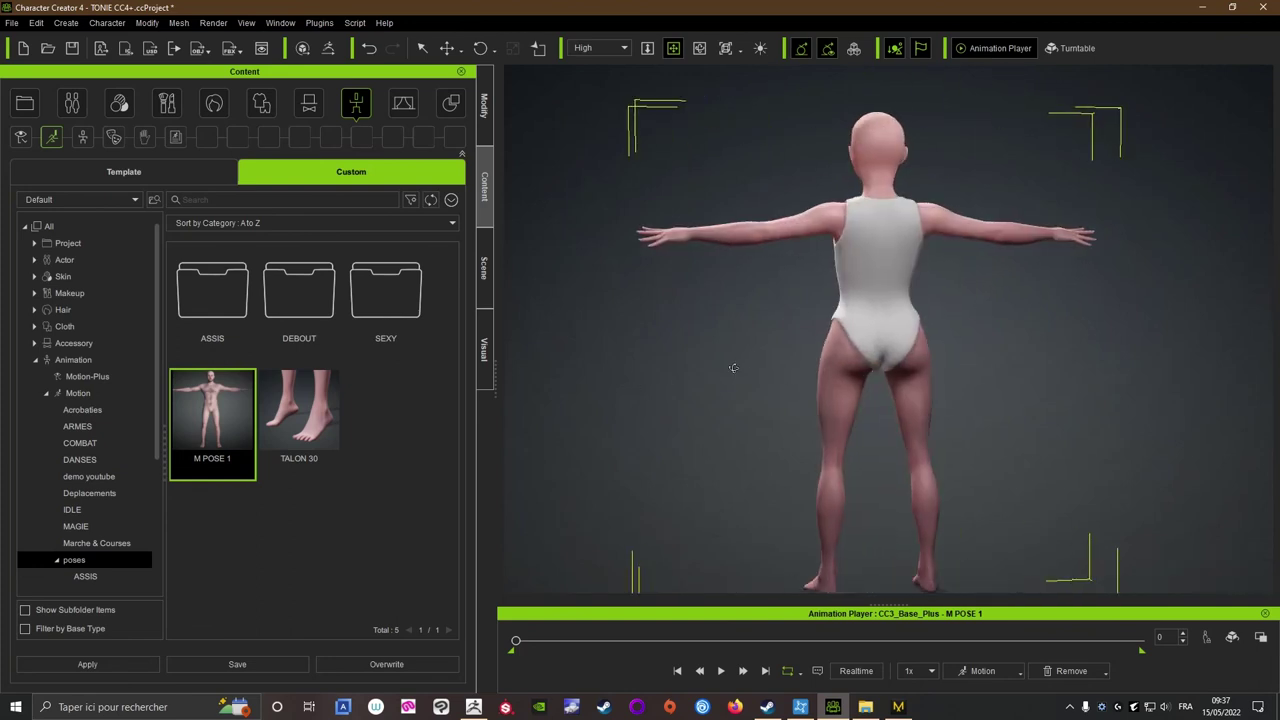
{"action": "left_click", "coordinate": [860, 257]}
{"action": "key", "text": "Delete"}
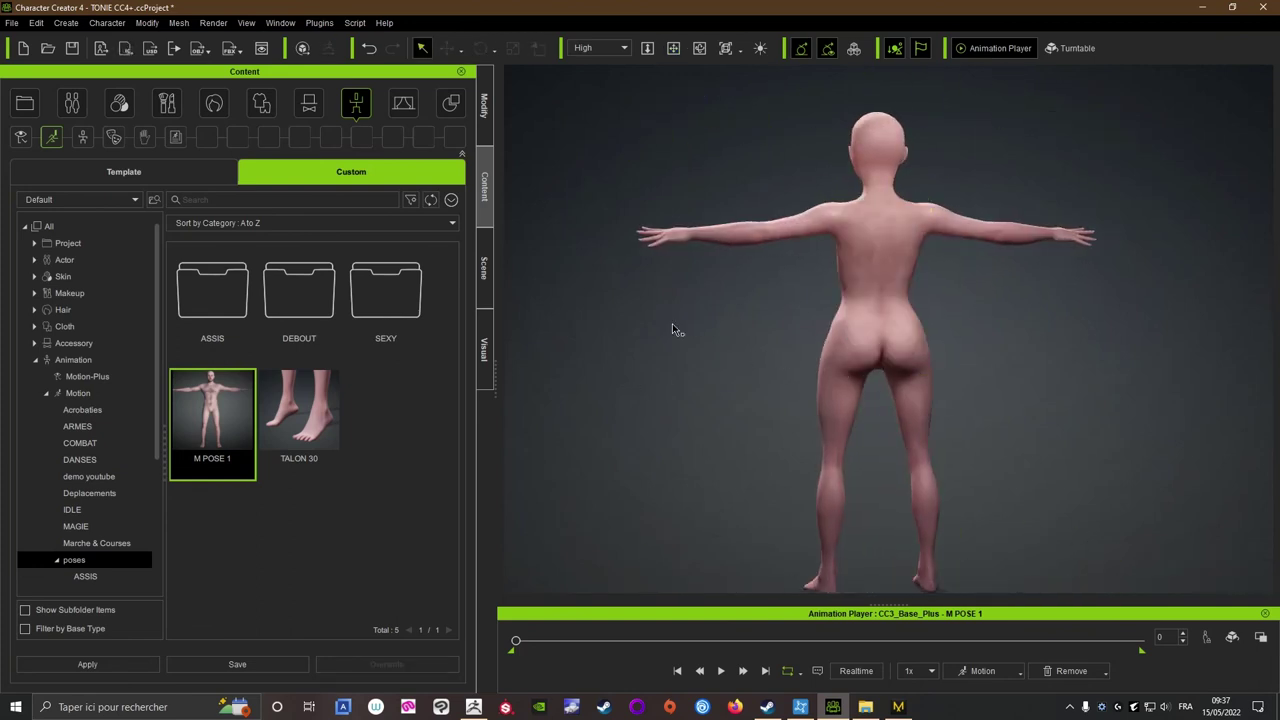
- Import 'tshirt test' through Create > Cloth, Hair, Acc so the pink T-shirt appears on the torso
{"action": "left_click", "coordinate": [66, 22]}
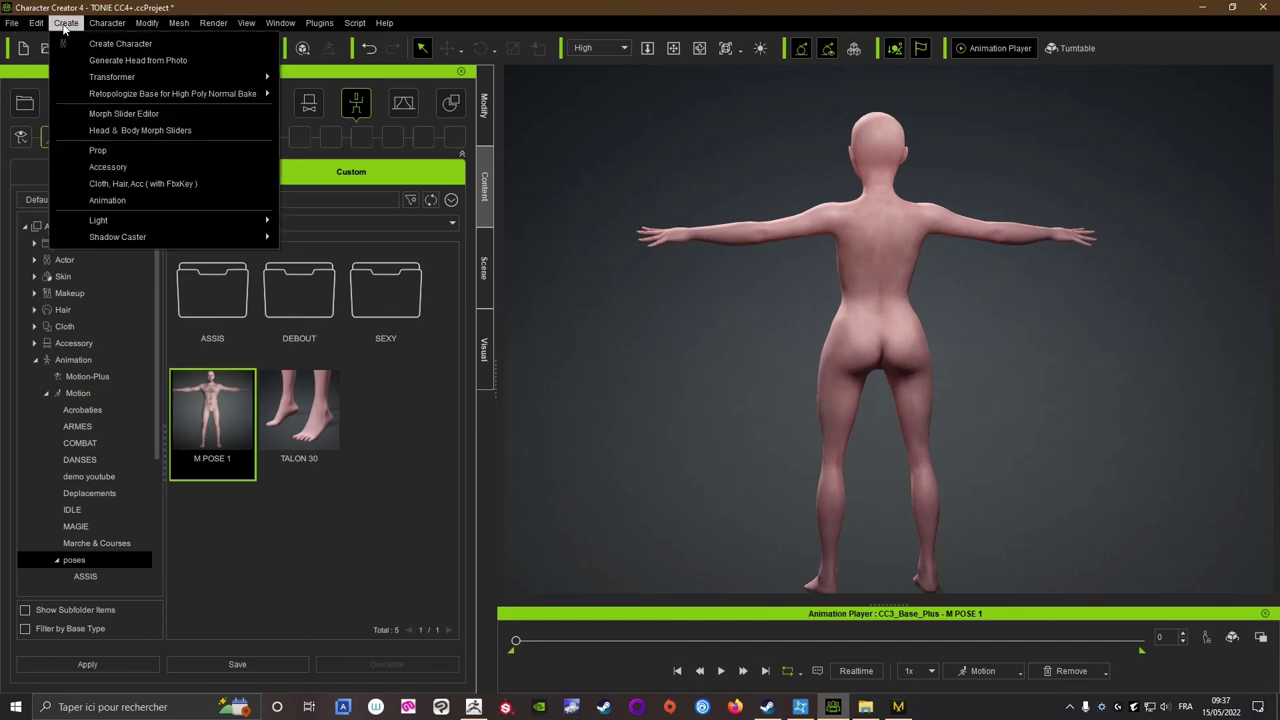
{"action": "left_click", "coordinate": [105, 167]}
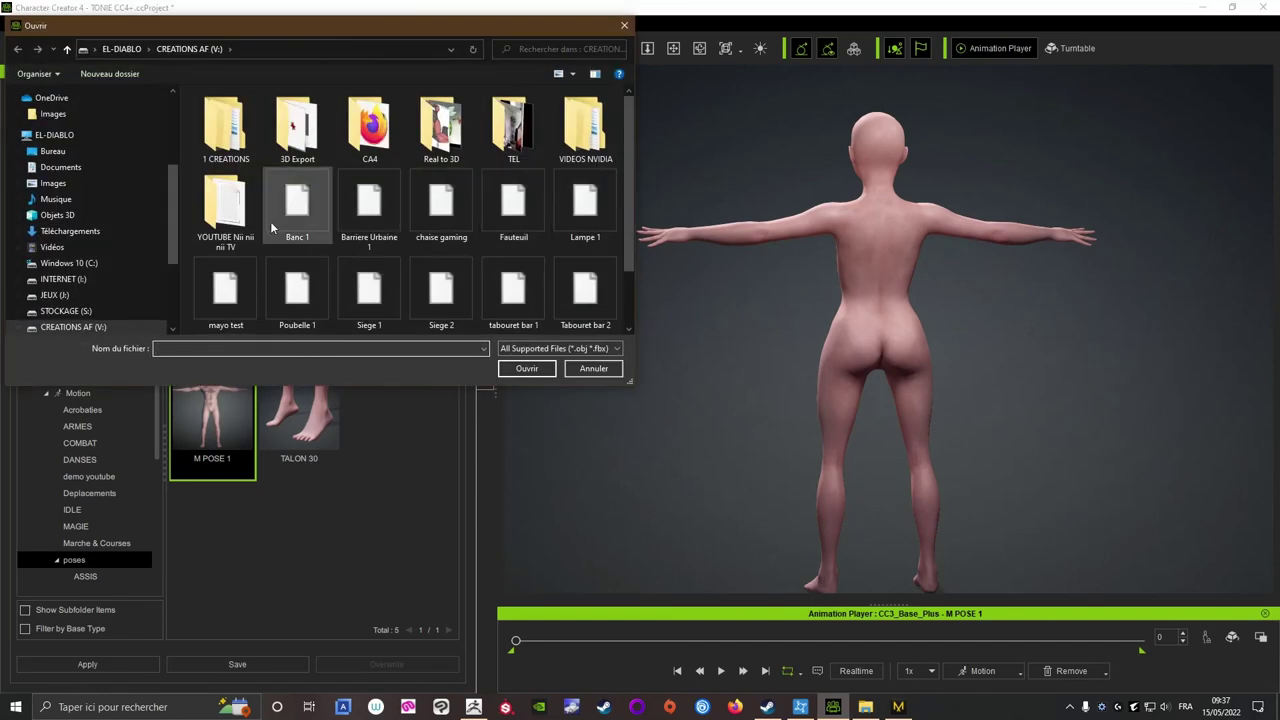
{"action": "scroll", "coordinate": [310, 240], "scroll_direction": "down", "scroll_amount": 2}
{"action": "double_click", "coordinate": [226, 300]}
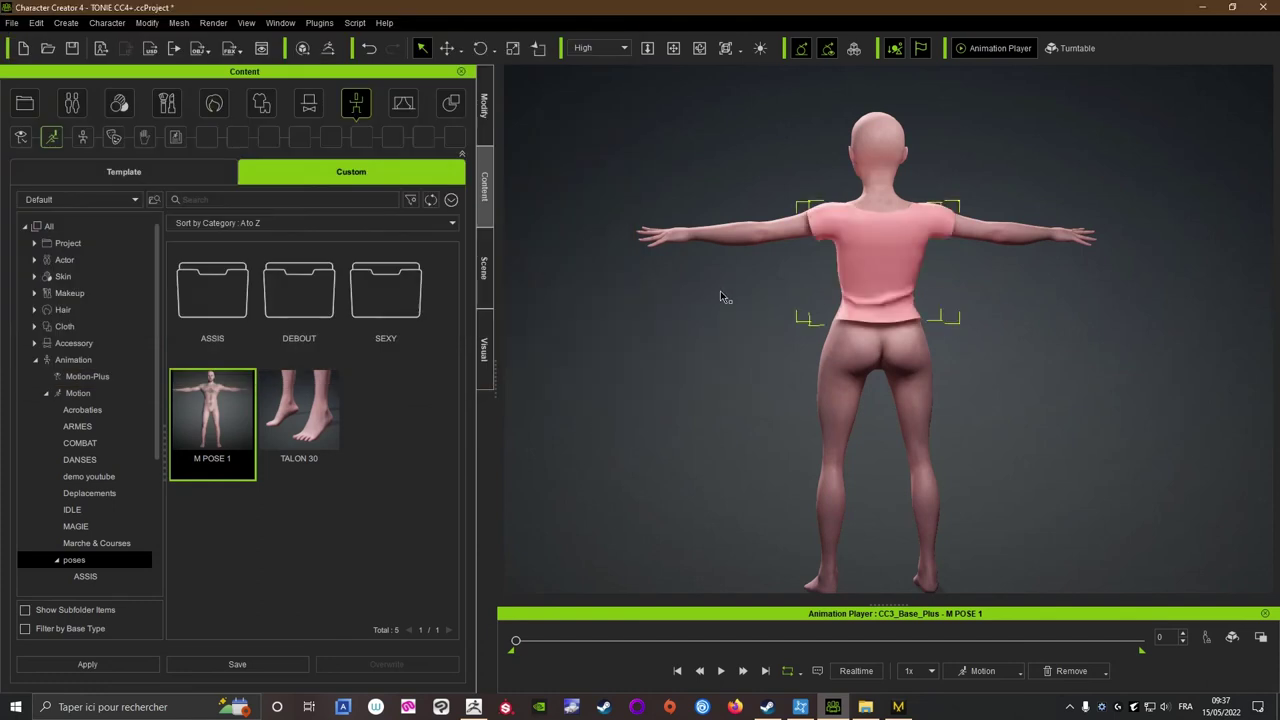
{"action": "mouse_move", "coordinate": [717, 286]}
{"action": "right_mouse_down"}
{"action": "mouse_move", "coordinate": [902, 322]}
{"action": "mouse_move", "coordinate": [838, 344]}
{"action": "right_mouse_up"}
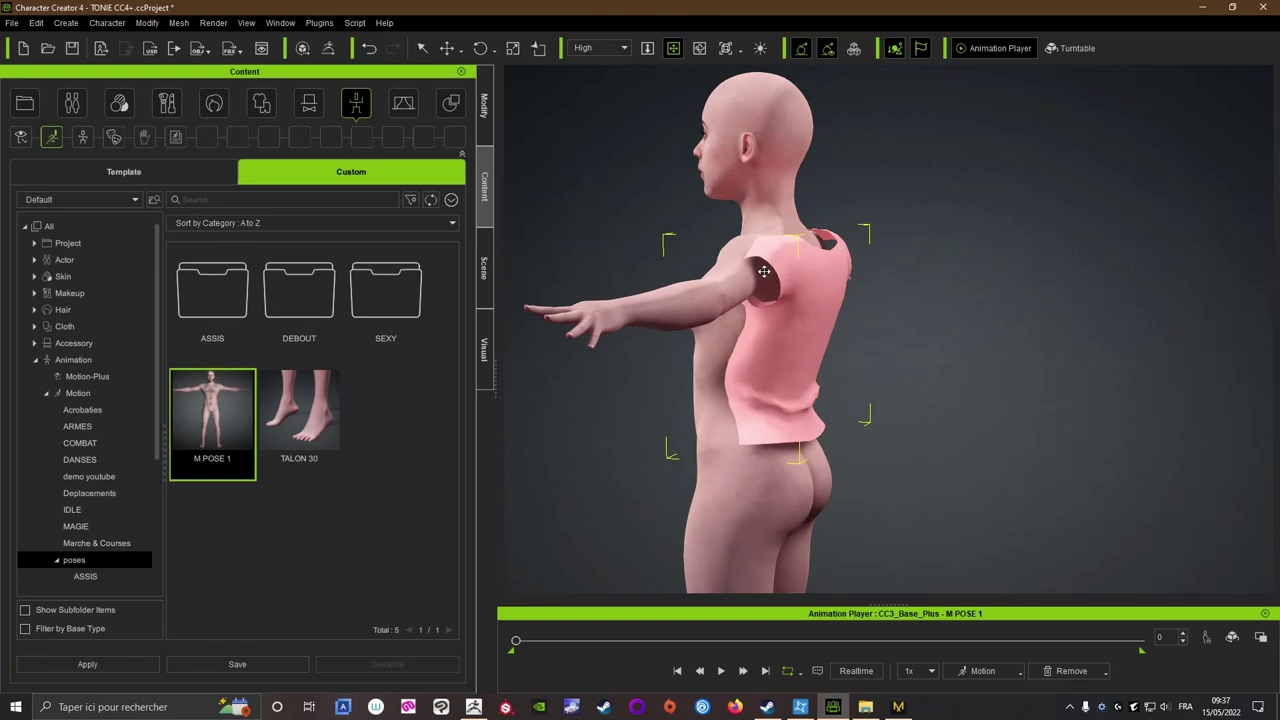
- In the Modify tab, slide the T-shirt forward onto the body with the Move tool
{"action": "left_click", "coordinate": [484, 118]}
{"action": "scroll", "coordinate": [330, 570], "scroll_direction": "down", "scroll_amount": 5}
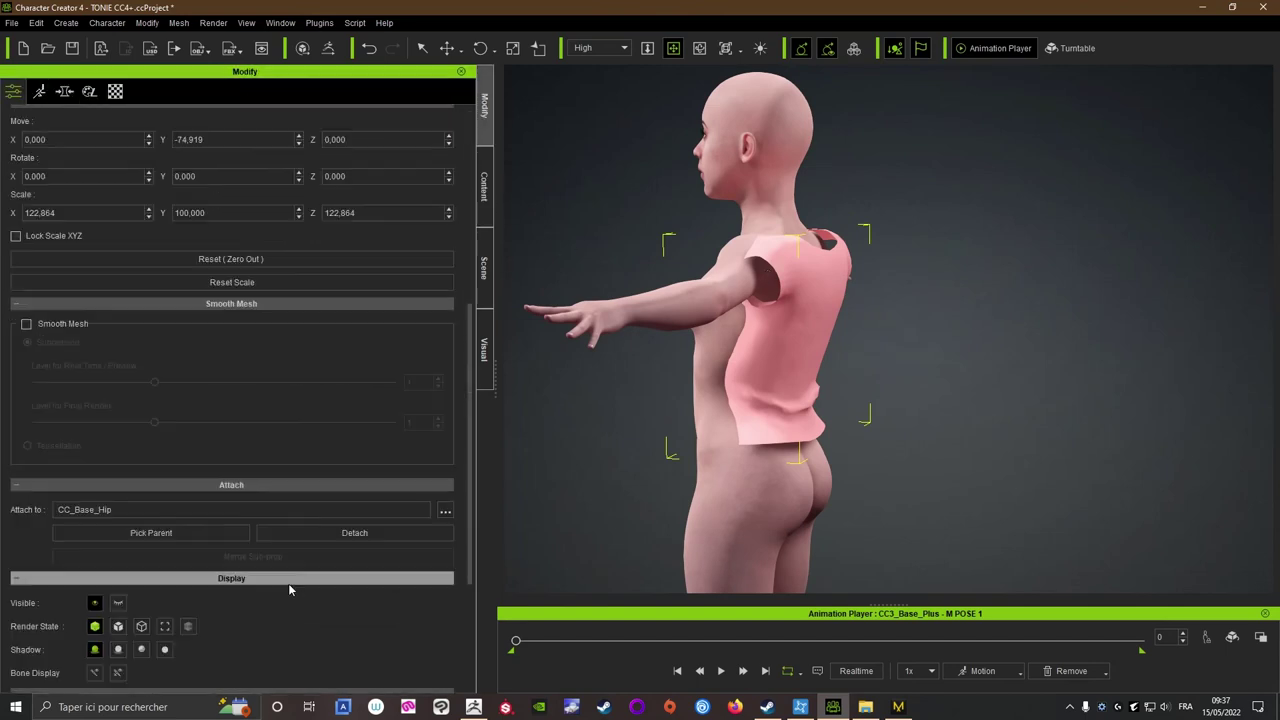
{"action": "scroll", "coordinate": [250, 560], "scroll_direction": "down", "scroll_amount": 4}
{"action": "key", "text": "w"}
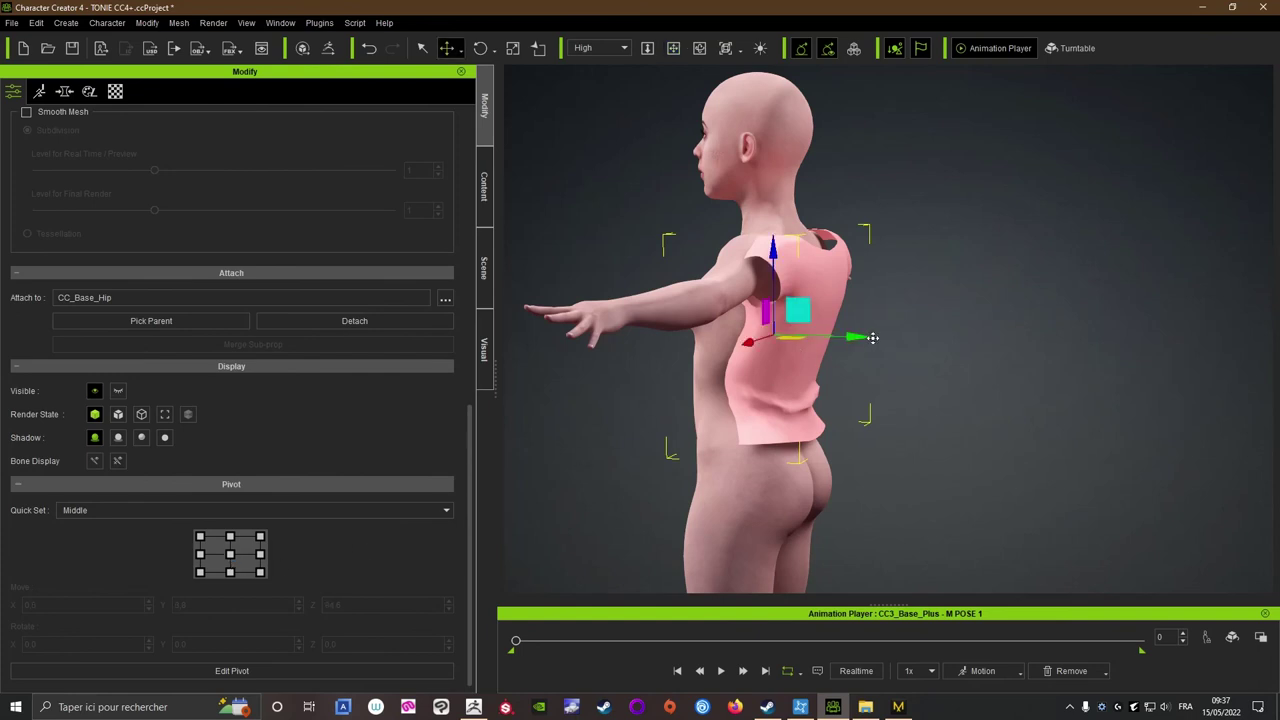
{"action": "left_click_drag", "start_coordinate": [855, 337], "coordinate": [835, 337]}
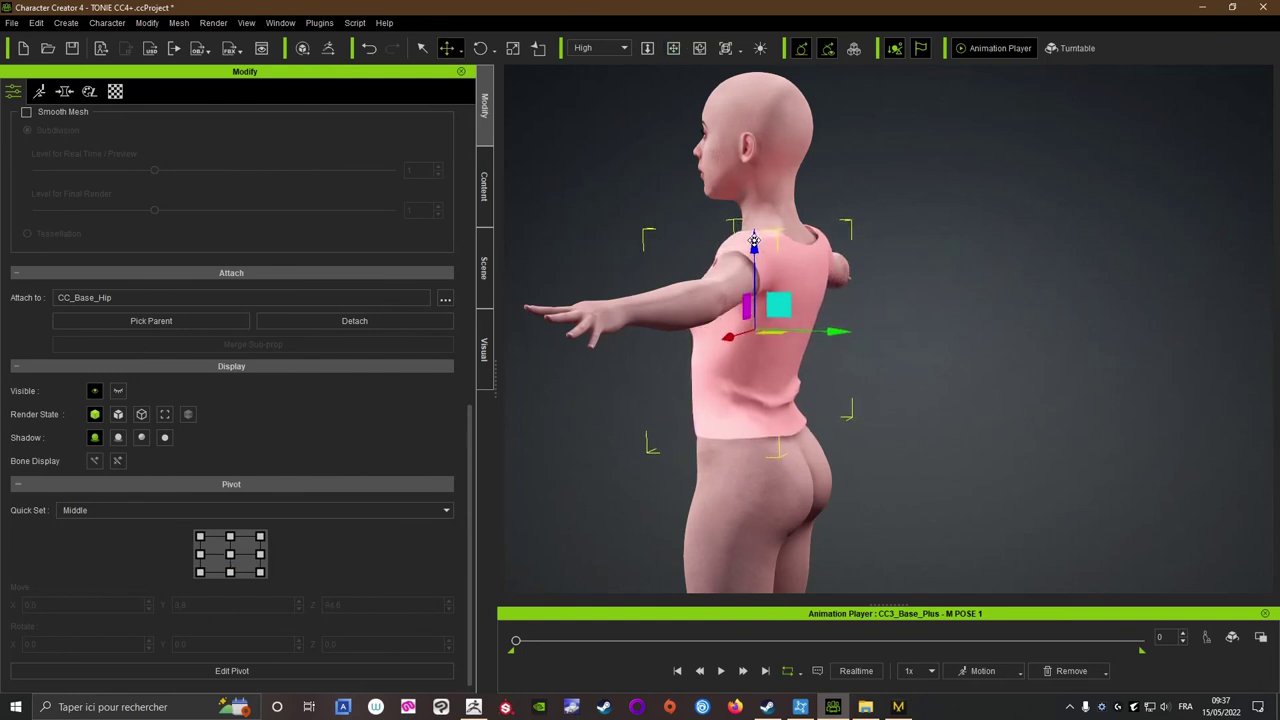
{"action": "left_click", "coordinate": [605, 333]}
{"action": "left_click_drag", "start_coordinate": [605, 333], "coordinate": [769, 378]}
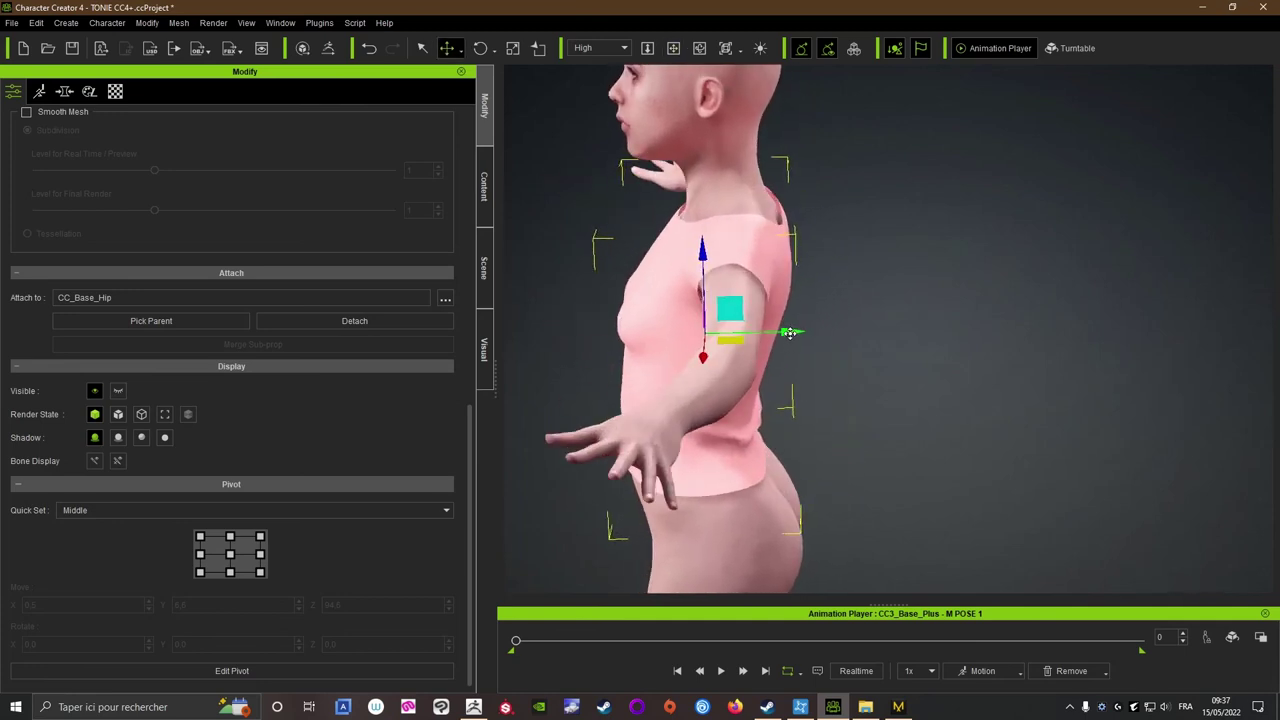
- Check the shirt's fit from a close front view and bring up Transfer Skin Weights
{"action": "left_click", "coordinate": [633, 331]}
{"action": "key", "text": "w"}
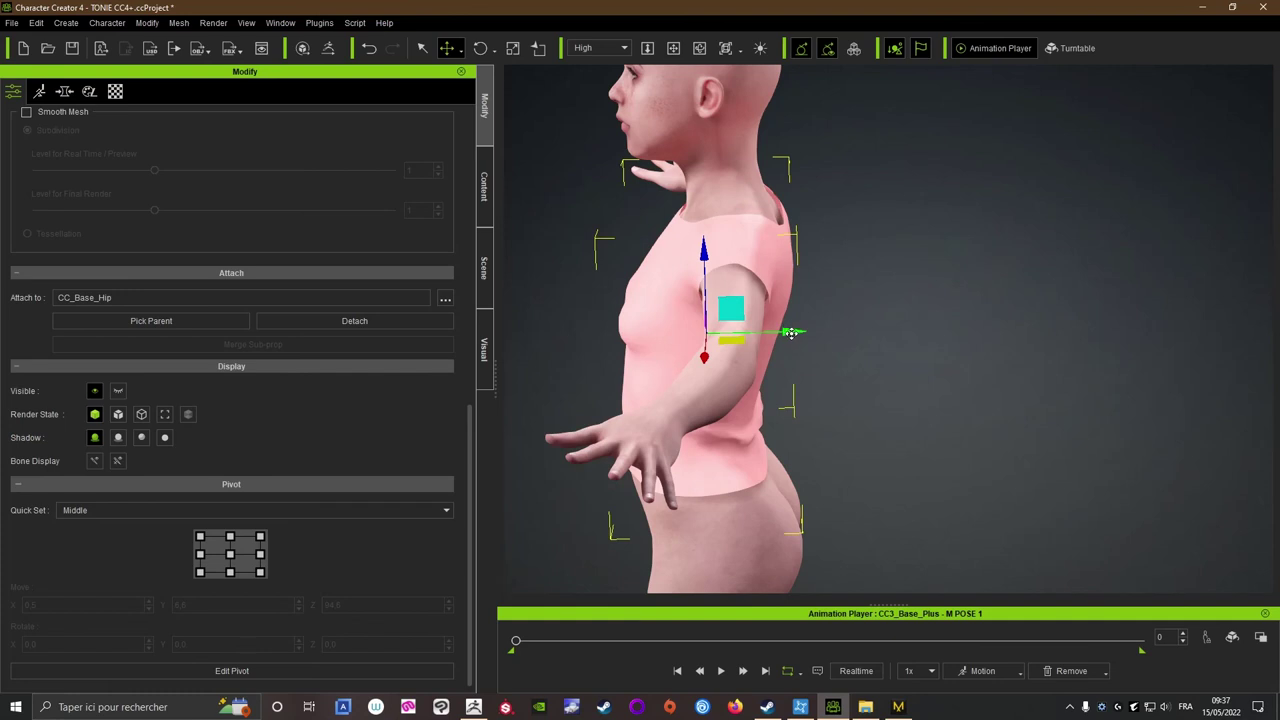
{"action": "mouse_move", "coordinate": [790, 332]}
{"action": "right_mouse_down"}
{"action": "mouse_move", "coordinate": [694, 380]}
{"action": "mouse_move", "coordinate": [727, 343]}
{"action": "mouse_move", "coordinate": [1020, 374]}
{"action": "mouse_move", "coordinate": [778, 353]}
{"action": "mouse_move", "coordinate": [742, 364]}
{"action": "right_mouse_up"}
{"action": "scroll", "coordinate": [300, 325], "scroll_direction": "up", "scroll_amount": 3}
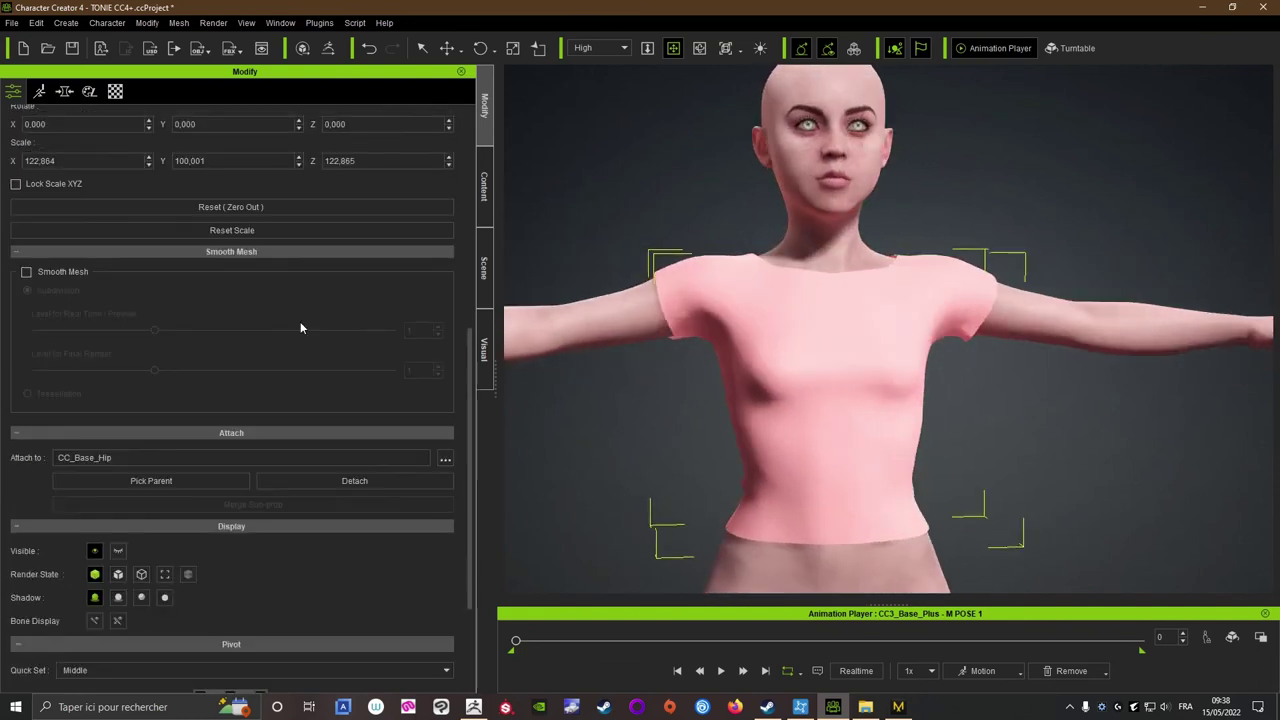
{"action": "scroll", "coordinate": [330, 330], "scroll_direction": "up", "scroll_amount": 6}
{"action": "scroll", "coordinate": [280, 300], "scroll_direction": "up", "scroll_amount": 4}
{"action": "left_click", "coordinate": [240, 292]}
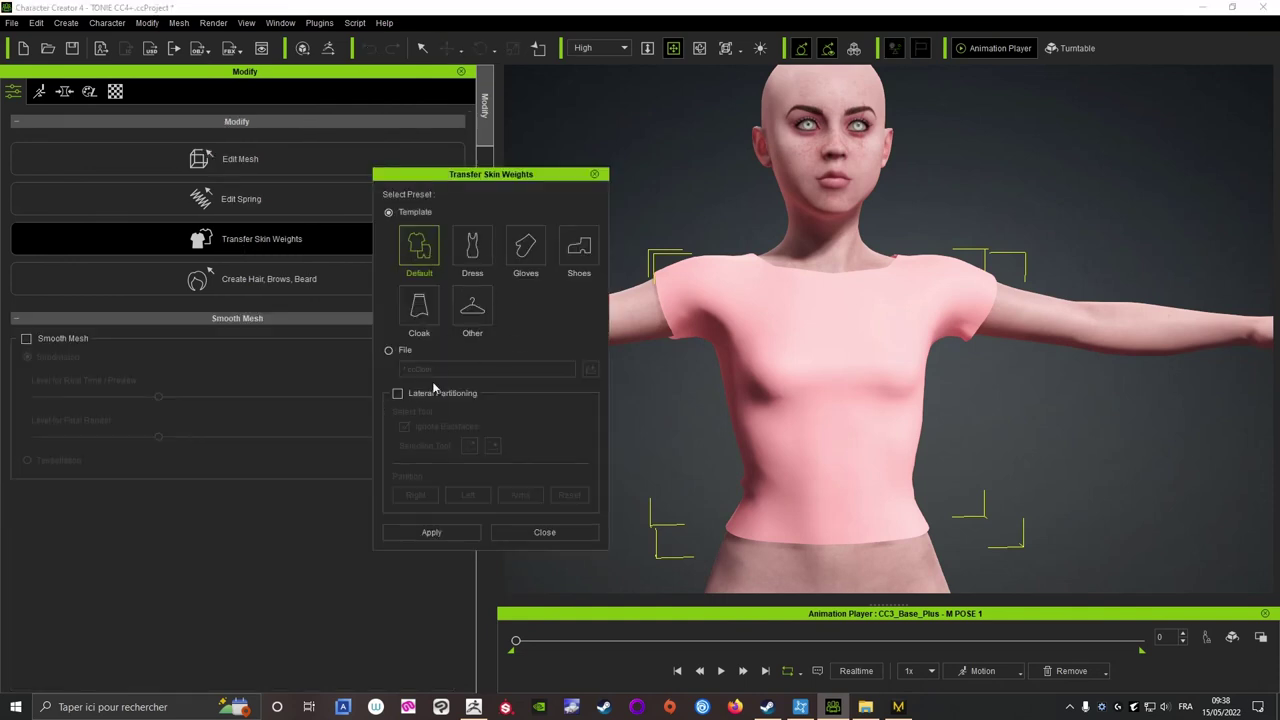
- Apply the Default-template skin weight transfer to tshirt_test, close it, and return to Content
{"action": "left_click", "coordinate": [406, 536]}
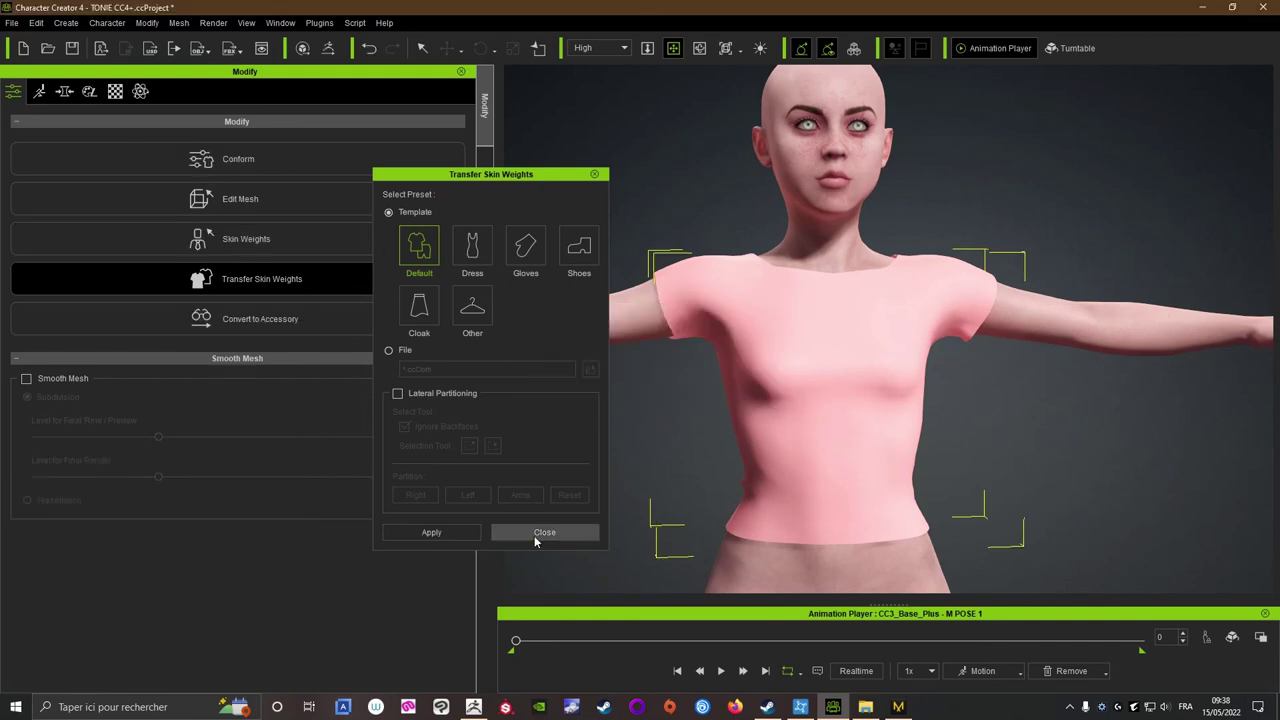
{"action": "left_click", "coordinate": [534, 535]}
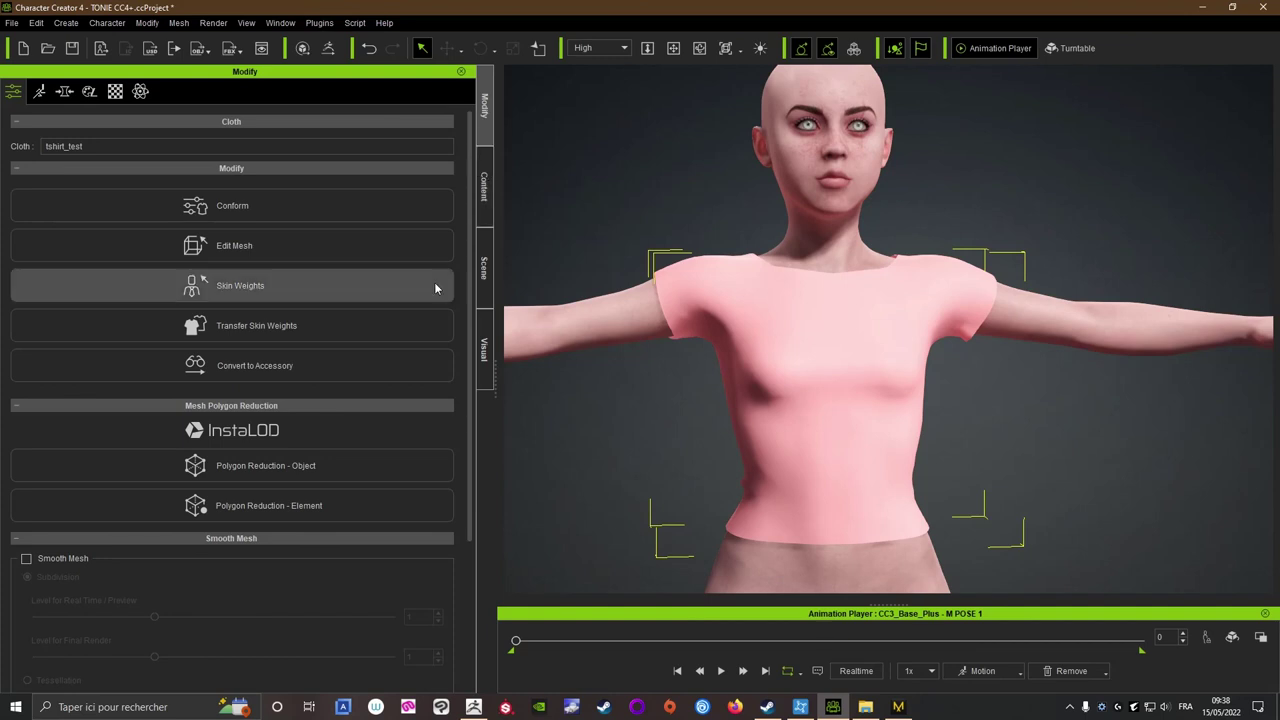
{"action": "left_click", "coordinate": [486, 186]}
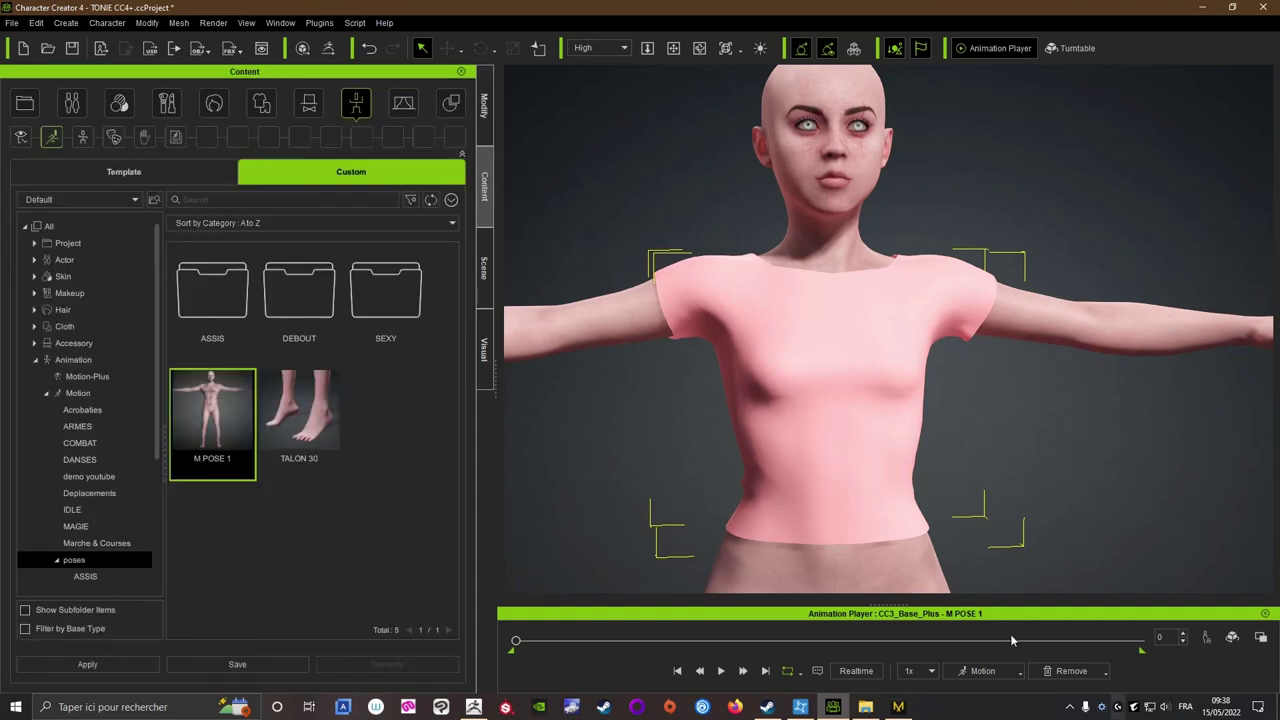
- Apply the Idle02_F female idle motion and start playing it
{"action": "left_click", "coordinate": [1005, 673]}
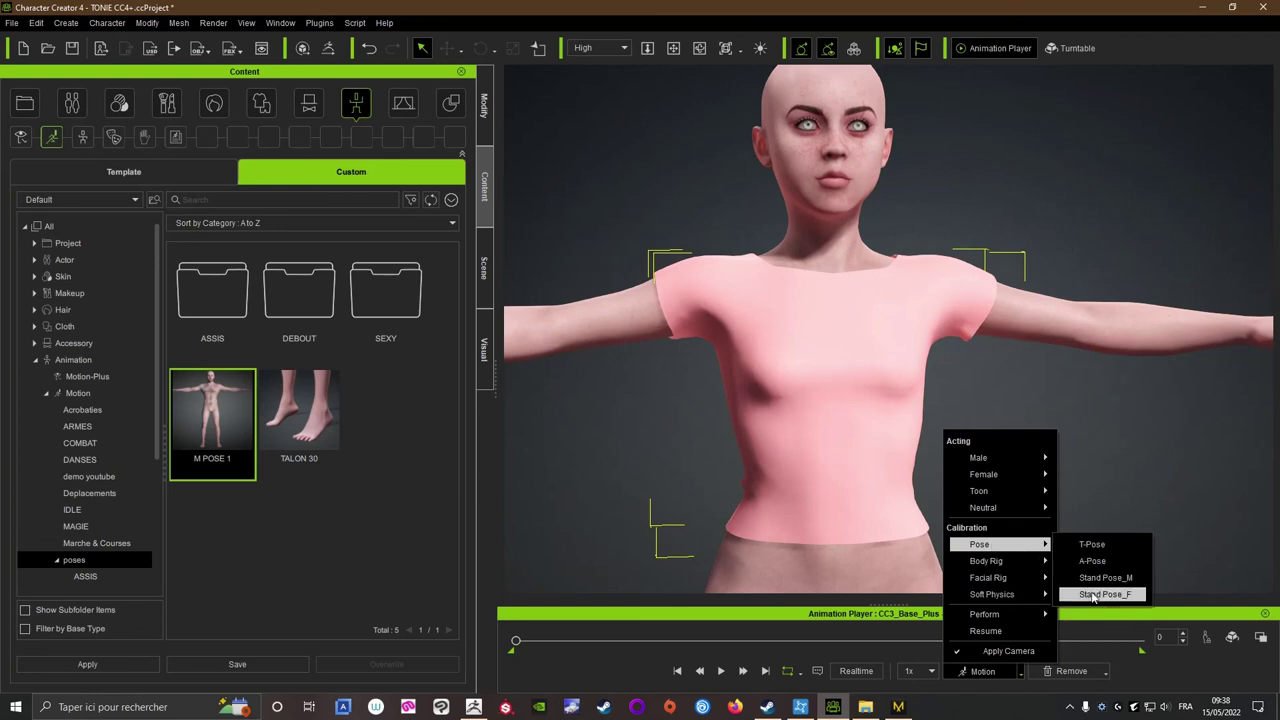
{"action": "mouse_move", "coordinate": [990, 474]}
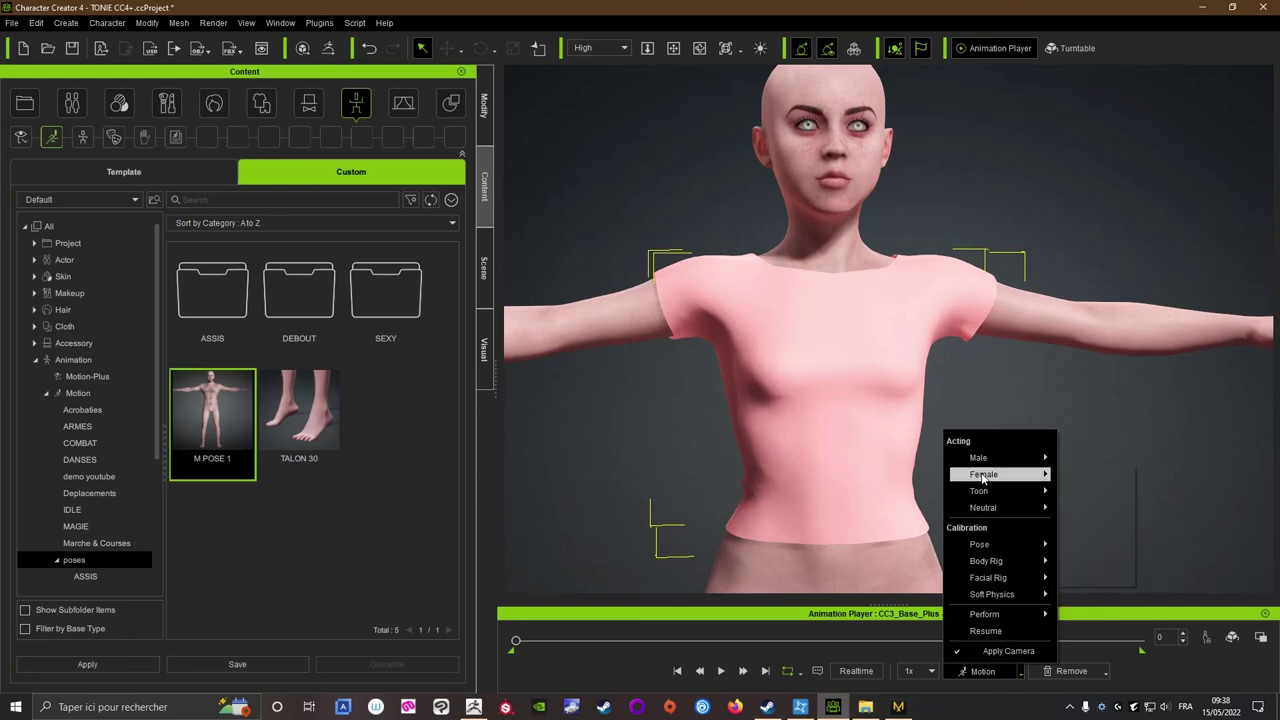
{"action": "left_click", "coordinate": [1094, 490]}
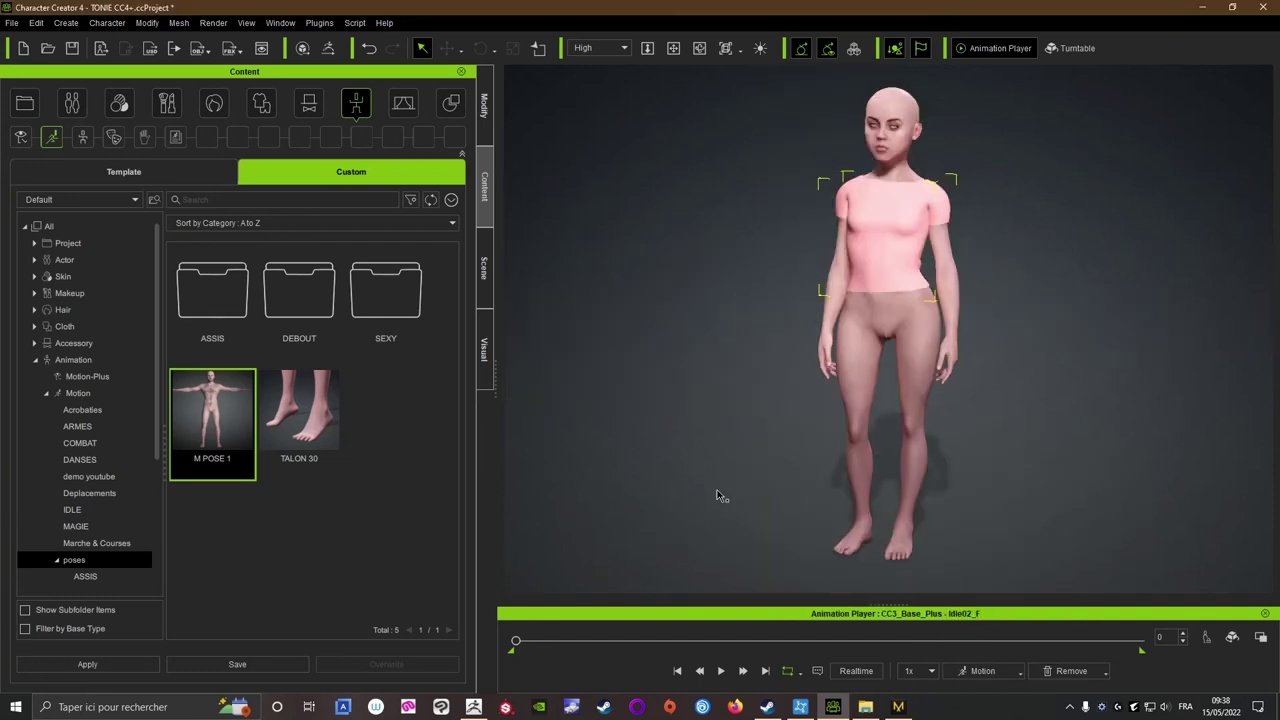
{"action": "left_click", "coordinate": [720, 671]}
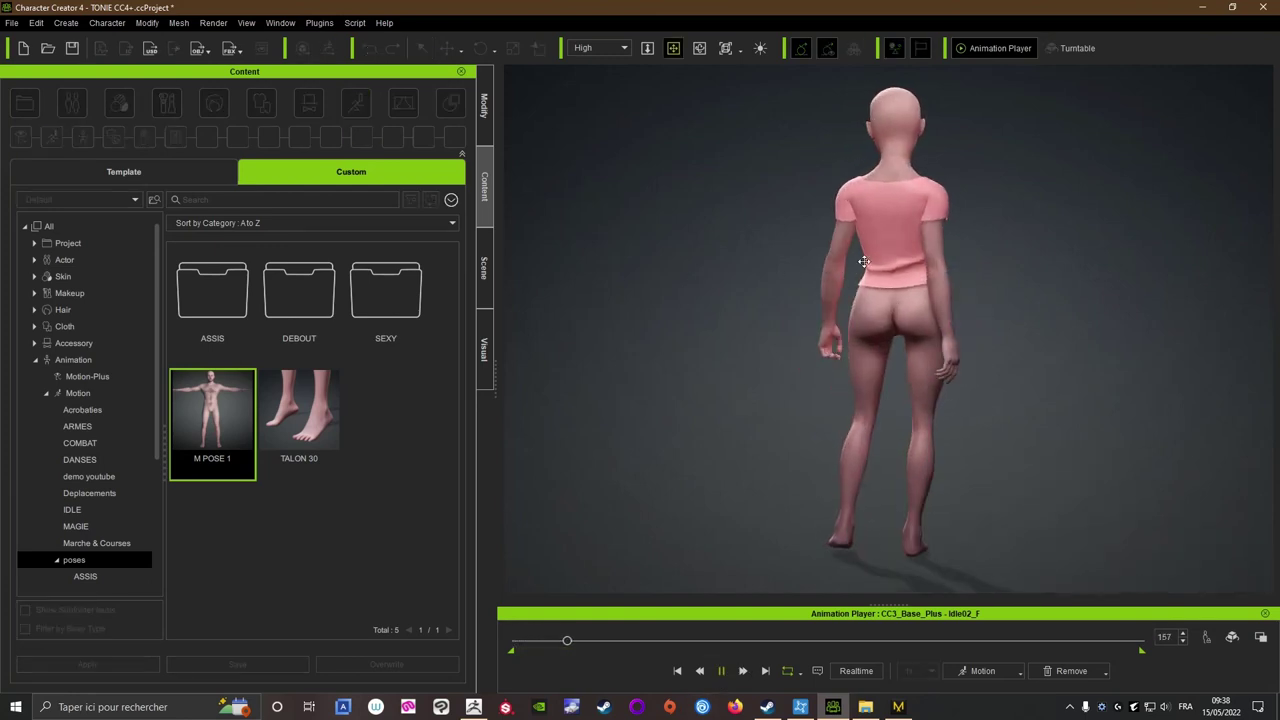
- Watch the T-shirt move from several angles, stop playback, and minimize to the desktop
{"action": "mouse_move", "coordinate": [739, 350]}
{"action": "right_mouse_down"}
{"action": "mouse_move", "coordinate": [1077, 349]}
{"action": "mouse_move", "coordinate": [983, 297]}
{"action": "mouse_move", "coordinate": [882, 332]}
{"action": "right_mouse_up"}
{"action": "scroll", "coordinate": [882, 332], "scroll_direction": "up", "scroll_amount": 2}
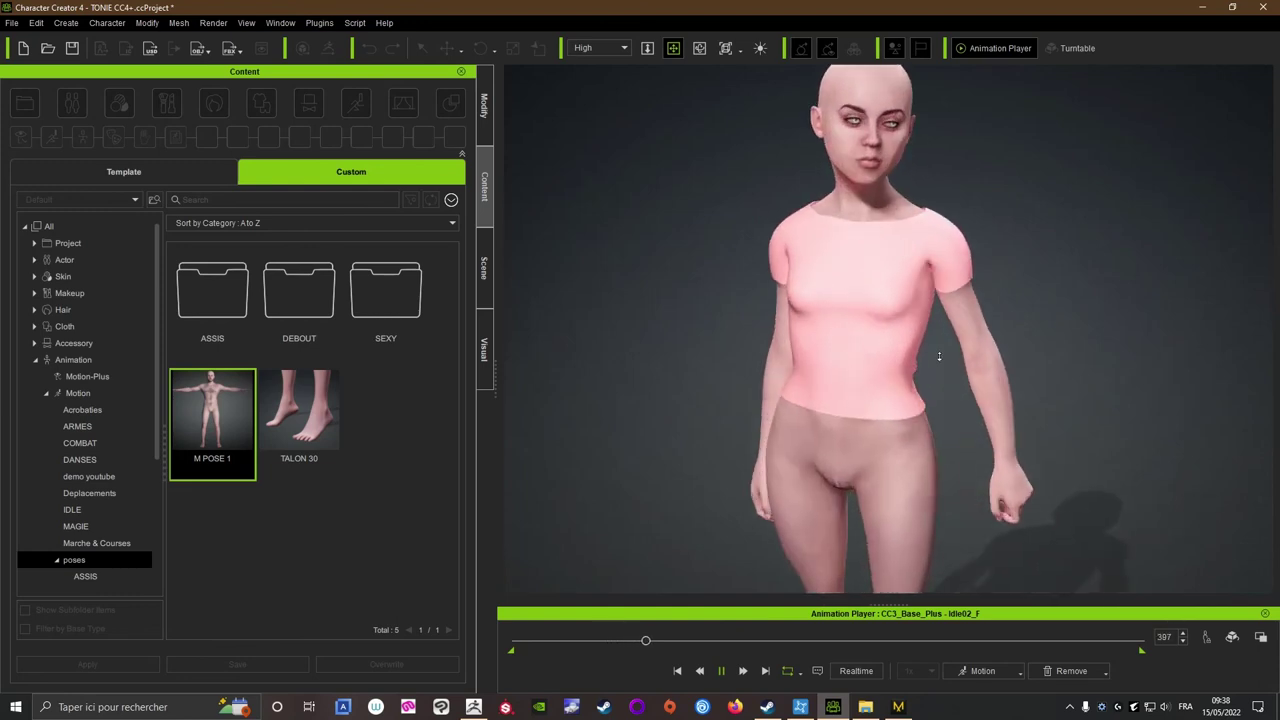
{"action": "scroll", "coordinate": [949, 423], "scroll_direction": "up", "scroll_amount": 2}
{"action": "scroll", "coordinate": [917, 437], "scroll_direction": "up", "scroll_amount": 2}
{"action": "mouse_move", "coordinate": [917, 437]}
{"action": "right_mouse_down"}
{"action": "mouse_move", "coordinate": [871, 374]}
{"action": "mouse_move", "coordinate": [1143, 363]}
{"action": "mouse_move", "coordinate": [783, 391]}
{"action": "mouse_move", "coordinate": [900, 400]}
{"action": "mouse_move", "coordinate": [728, 414]}
{"action": "right_mouse_up"}
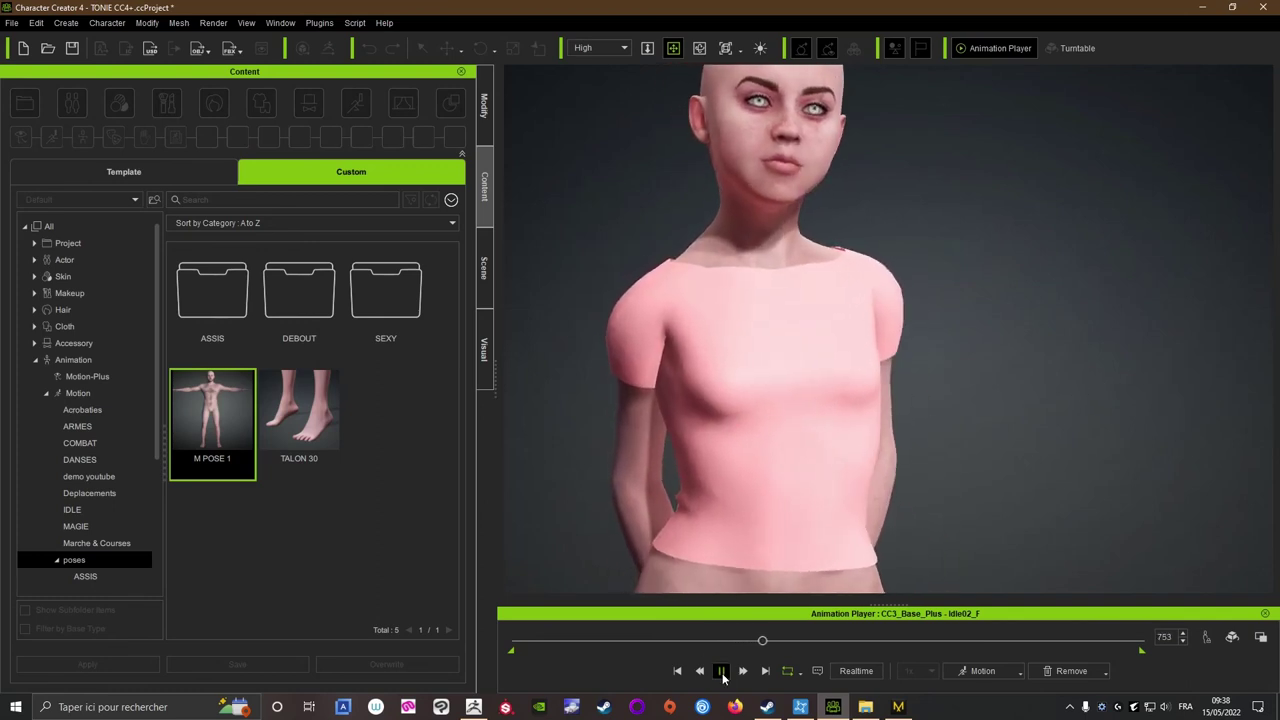
{"action": "key", "text": "space"}
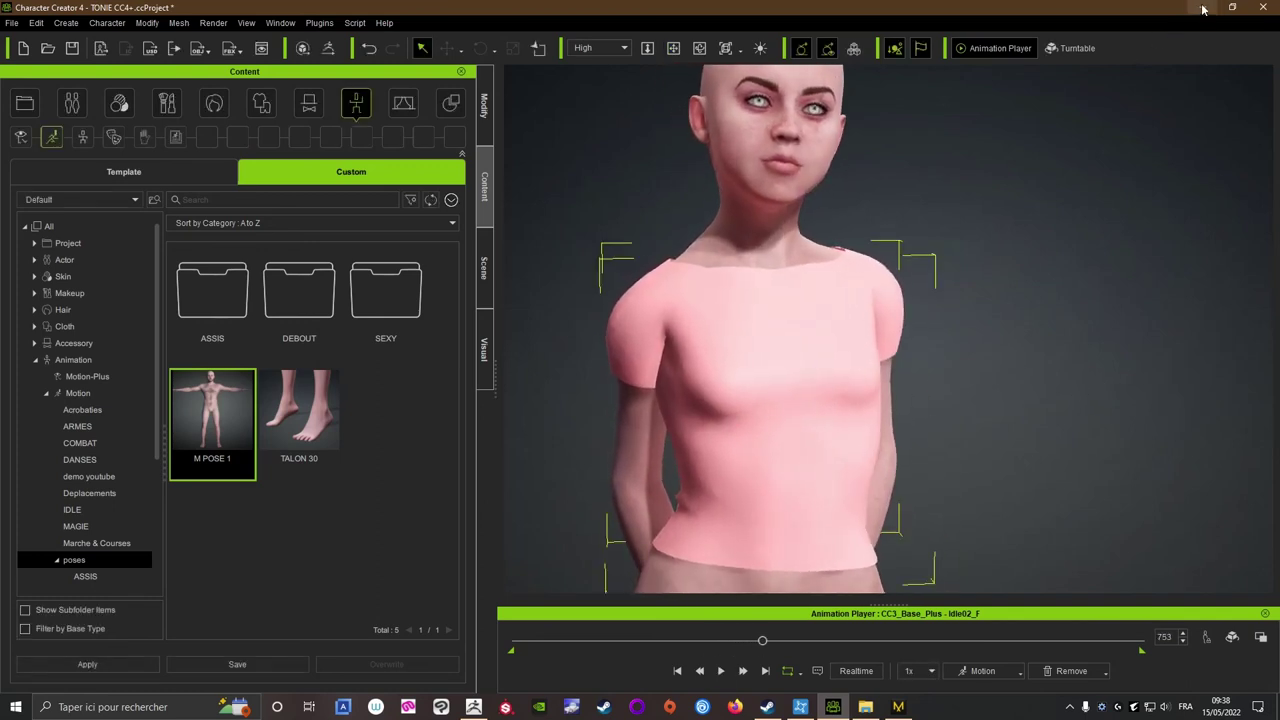
{"action": "left_click", "coordinate": [1203, 8]}
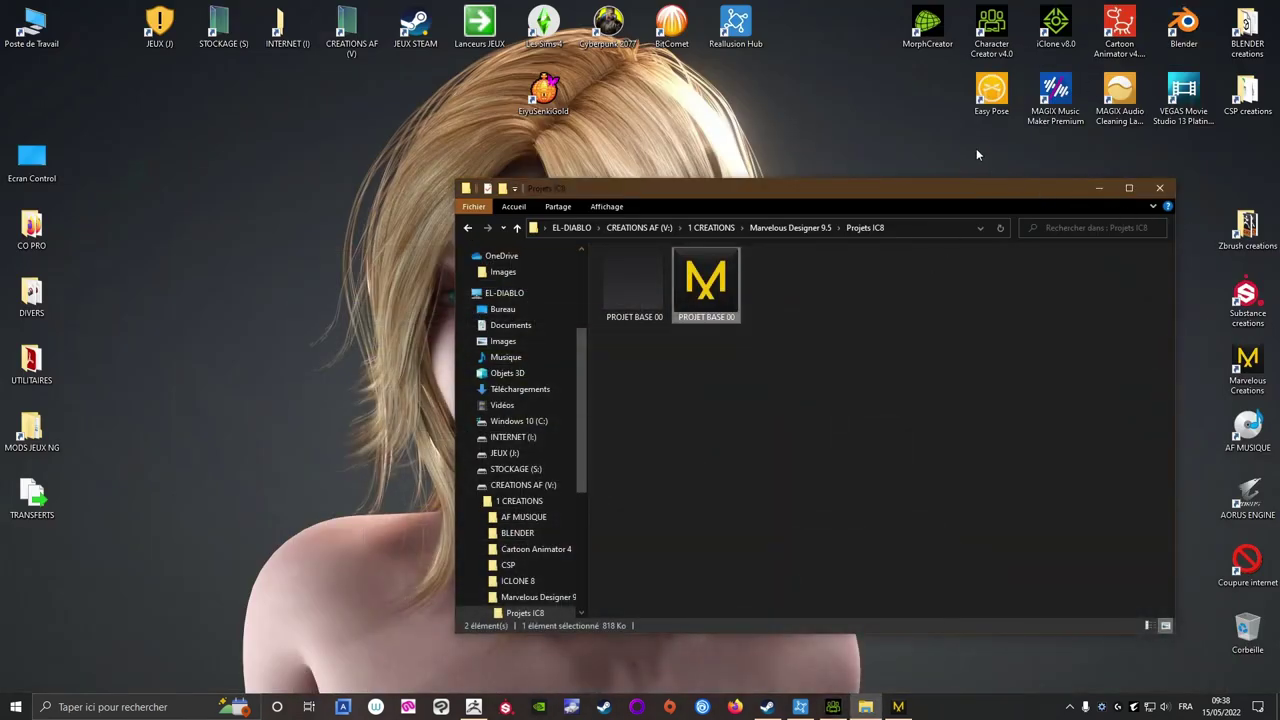
{"action": "left_click", "coordinate": [978, 155]}
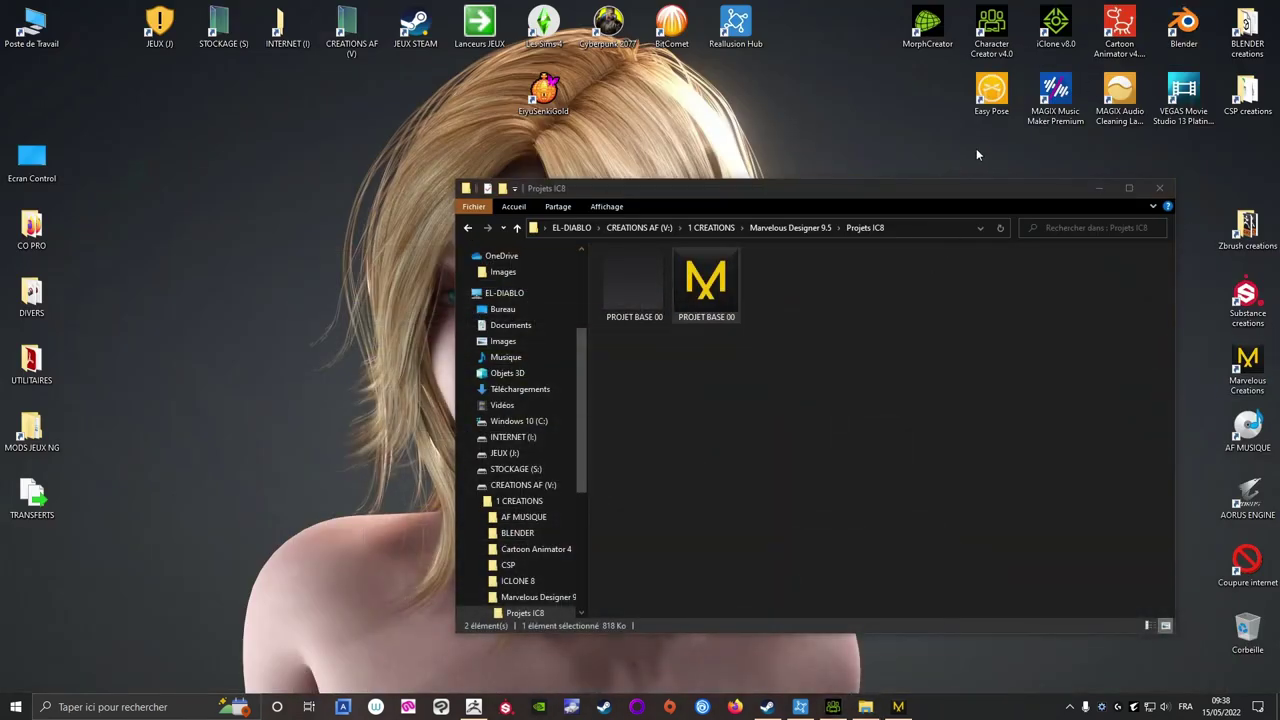